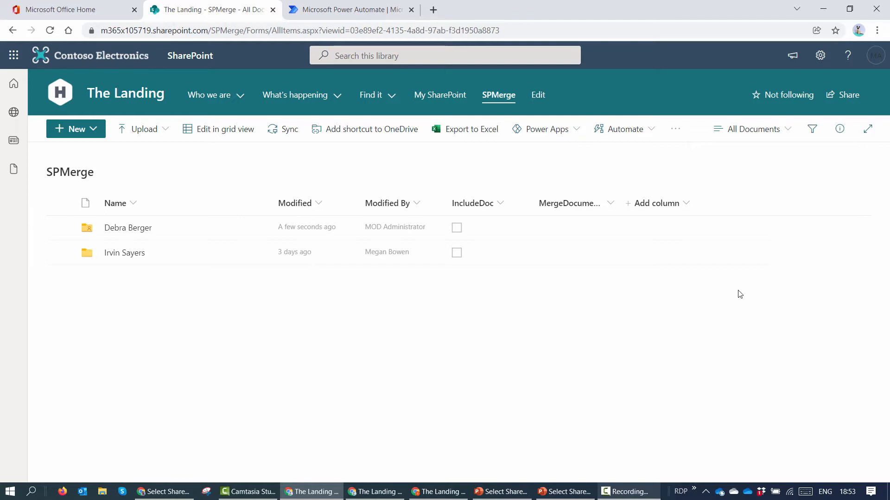
Step: Check the signed-in account and the other users' library windows, then return to the administrator's view
click(876, 56)
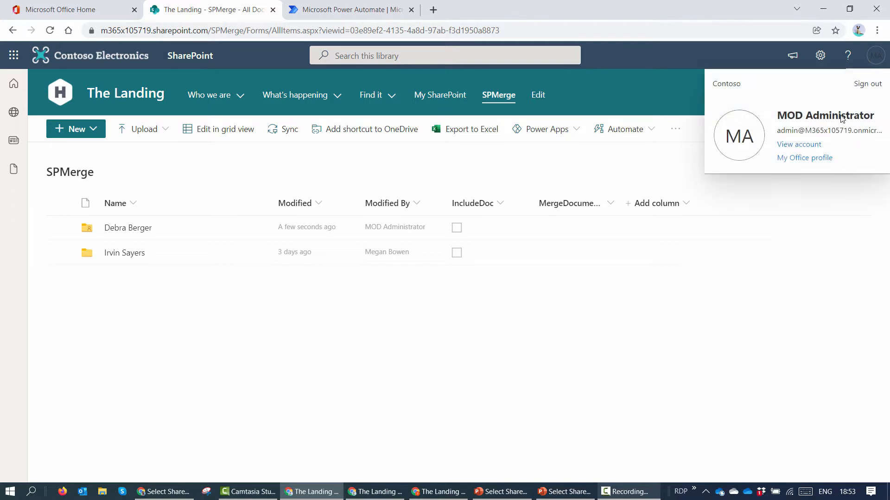
click(874, 58)
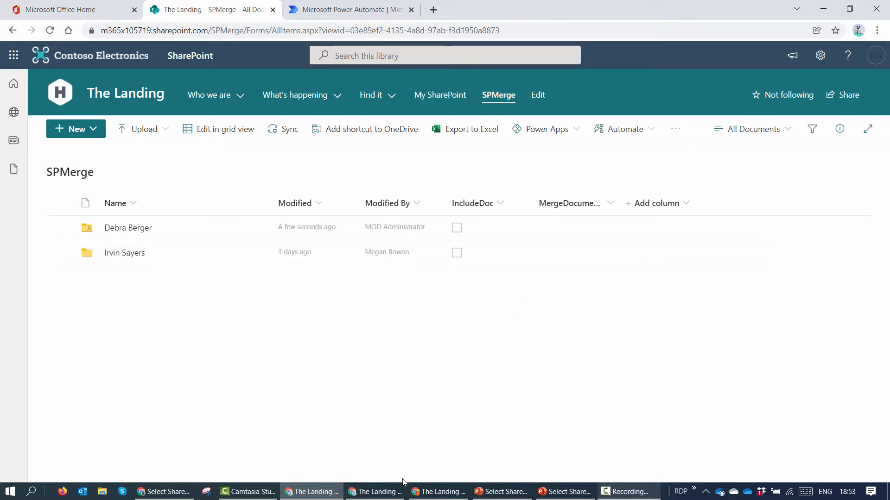
click(383, 493)
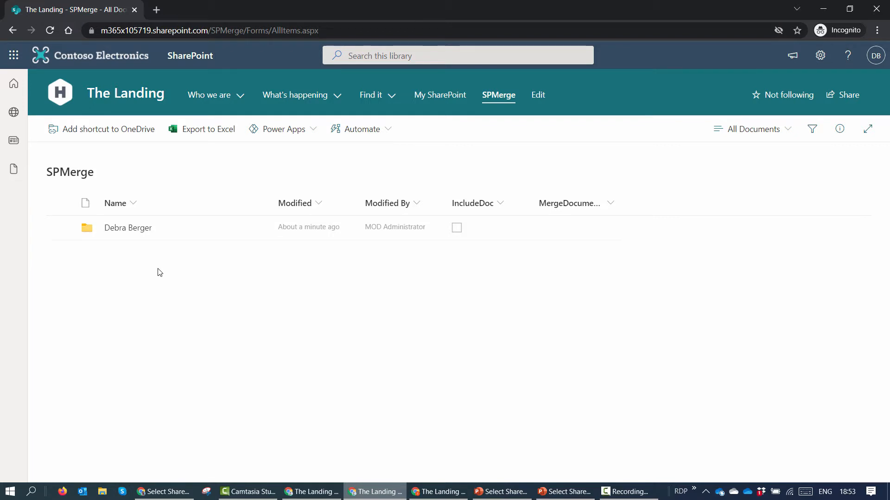
click(449, 492)
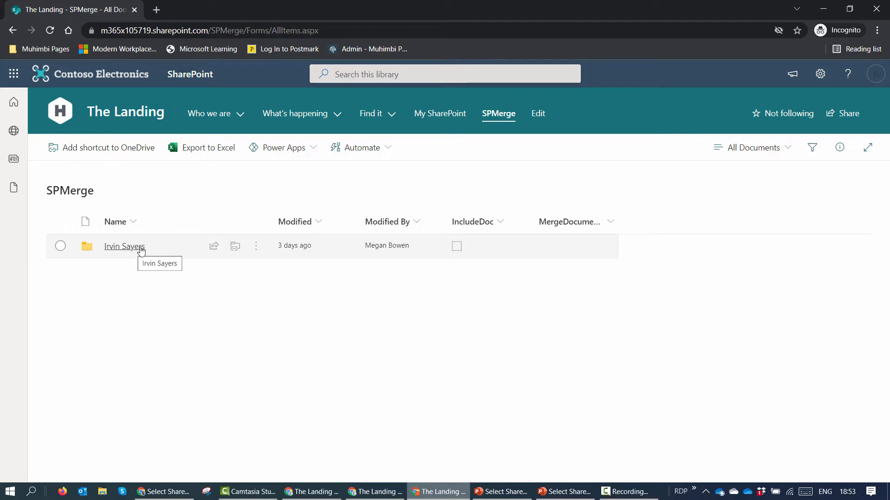
click(817, 7)
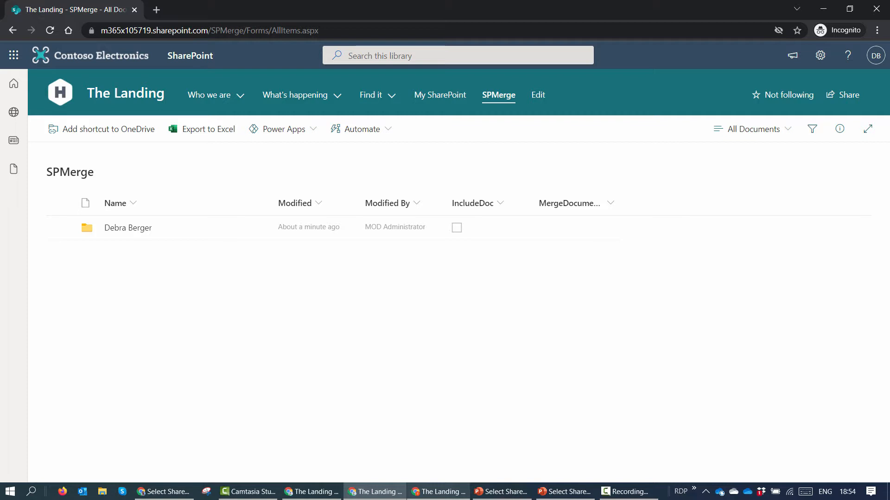
click(823, 9)
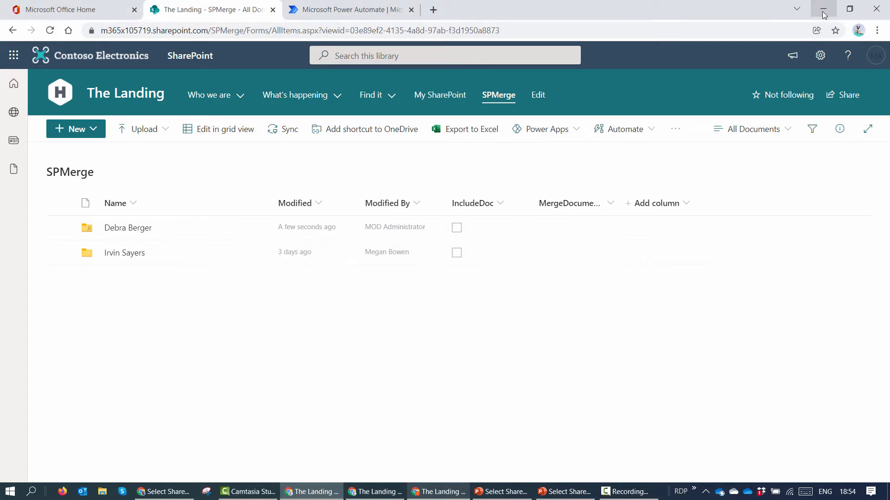
Step: Create a document library named 'Students Merge Demo' from Site contents
click(820, 55)
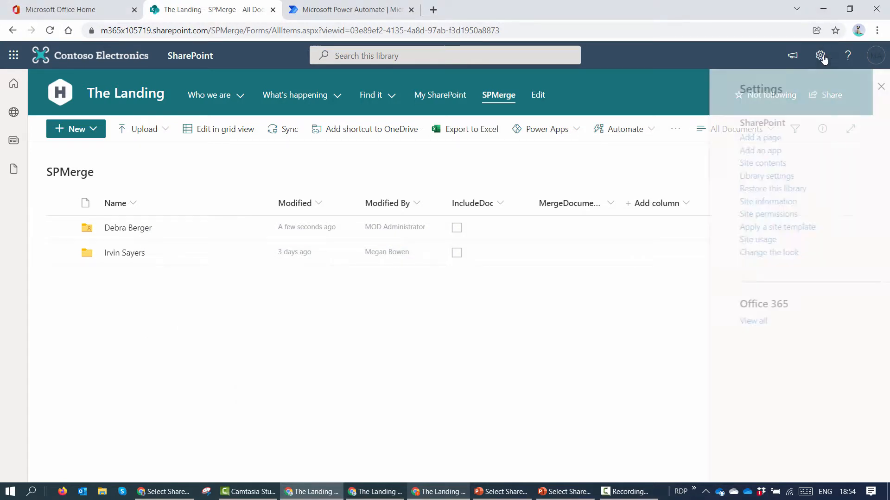
click(749, 166)
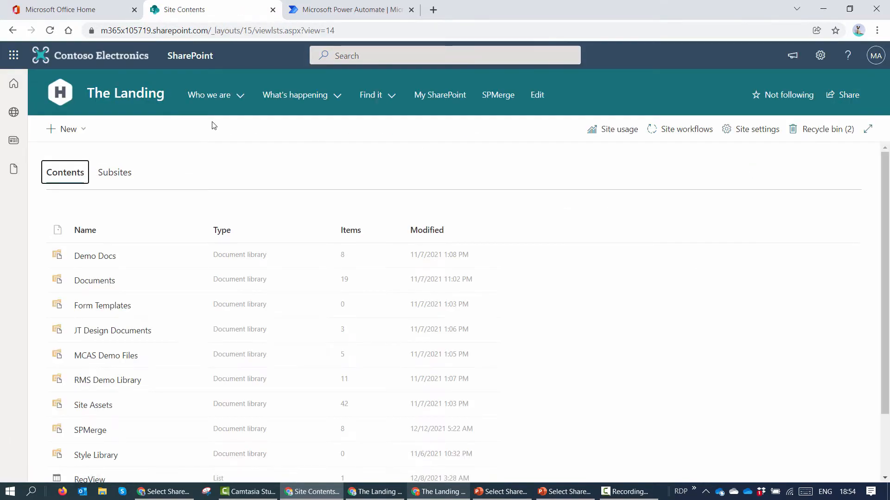
click(84, 134)
click(104, 197)
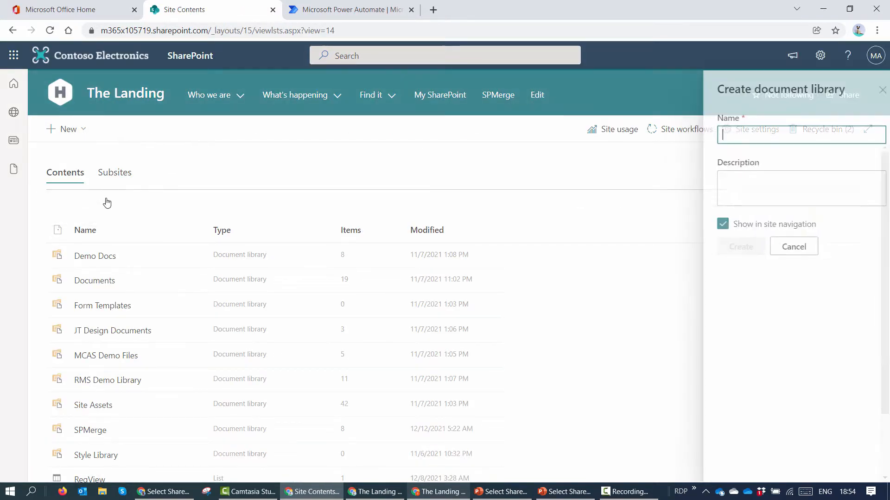
text(St)
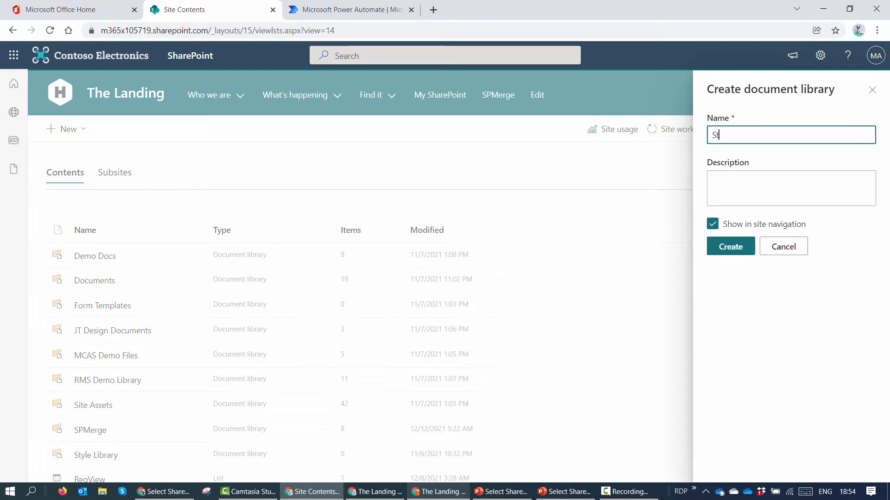
text(udents Merge Demo)
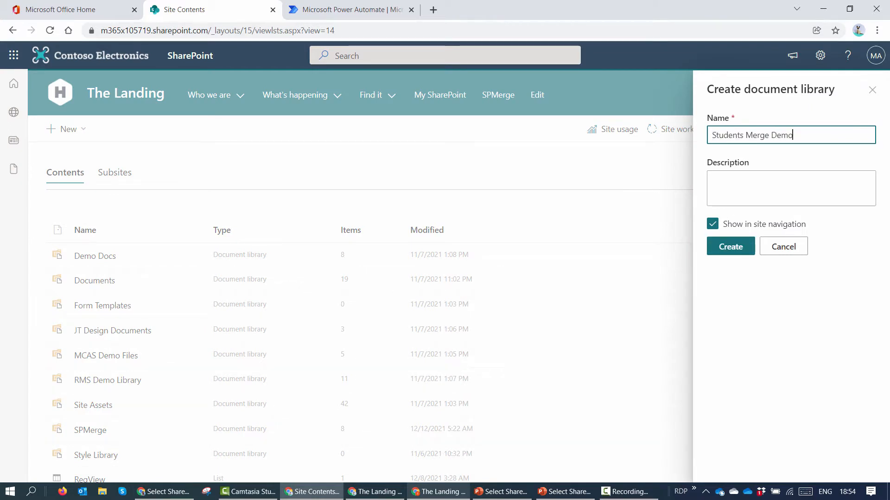
click(733, 252)
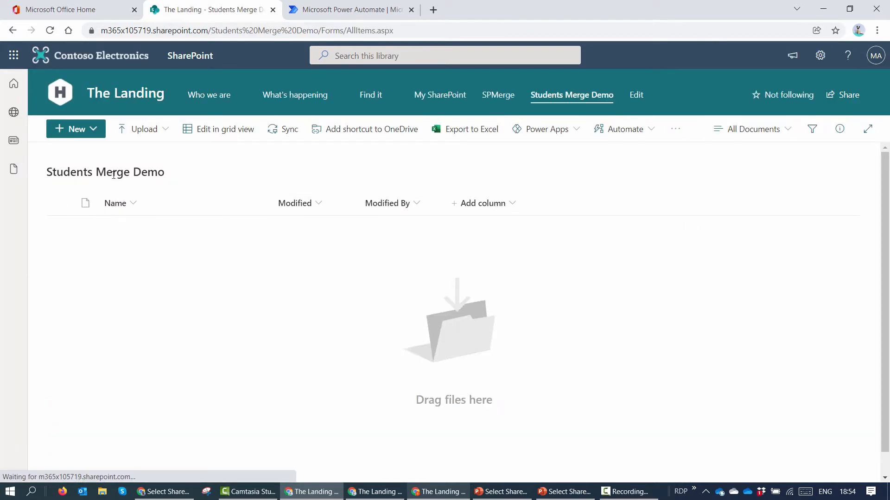
Step: Add two folders to the library, one named for each student
click(87, 134)
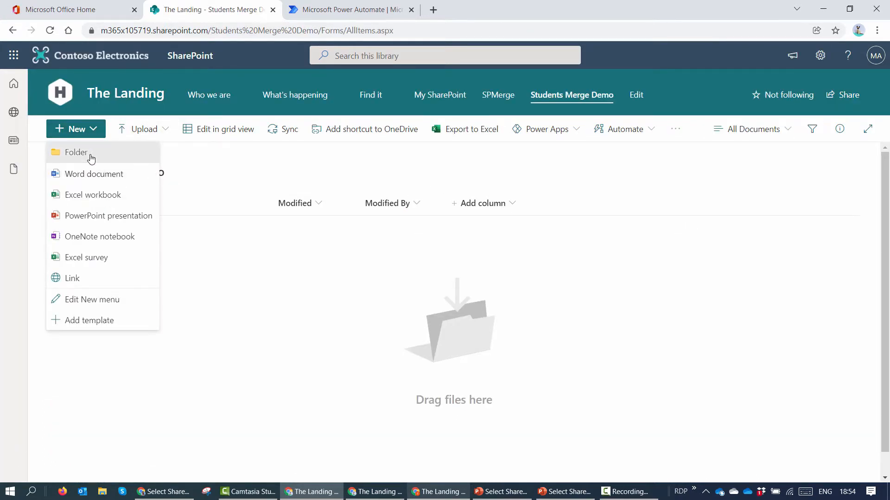
click(91, 157)
text(Debra)
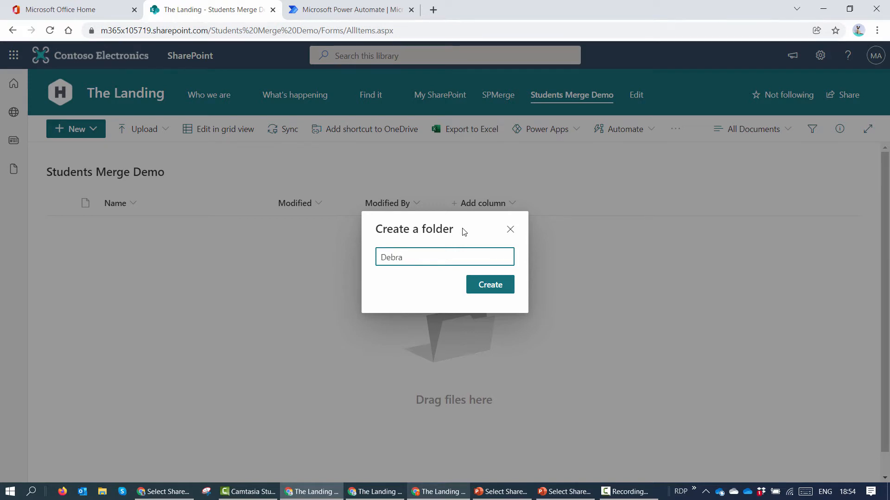
click(484, 285)
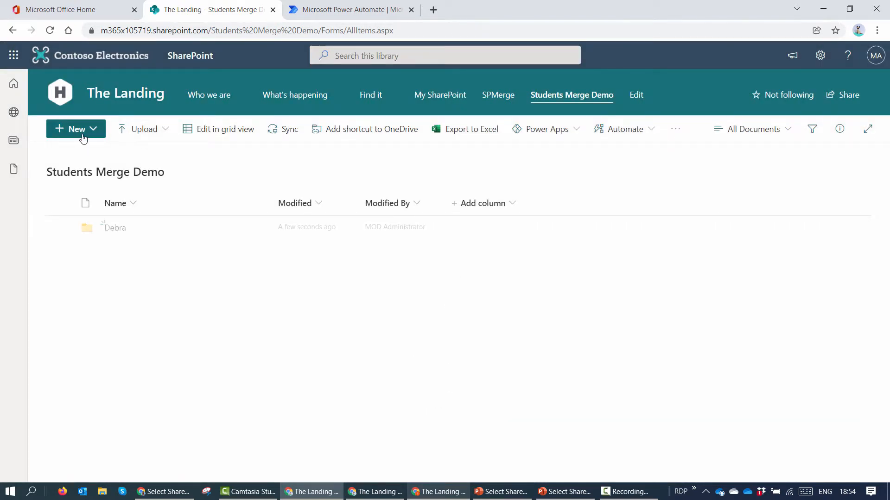
click(85, 136)
click(88, 155)
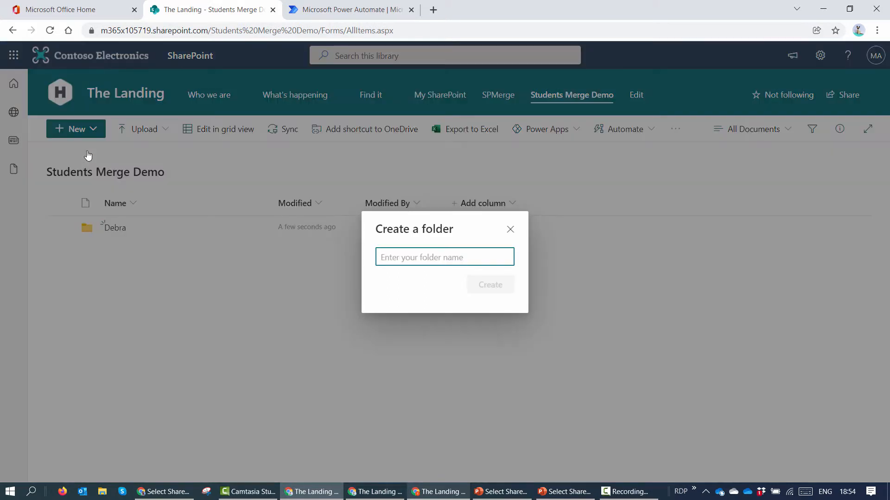
text(Irvin)
click(468, 278)
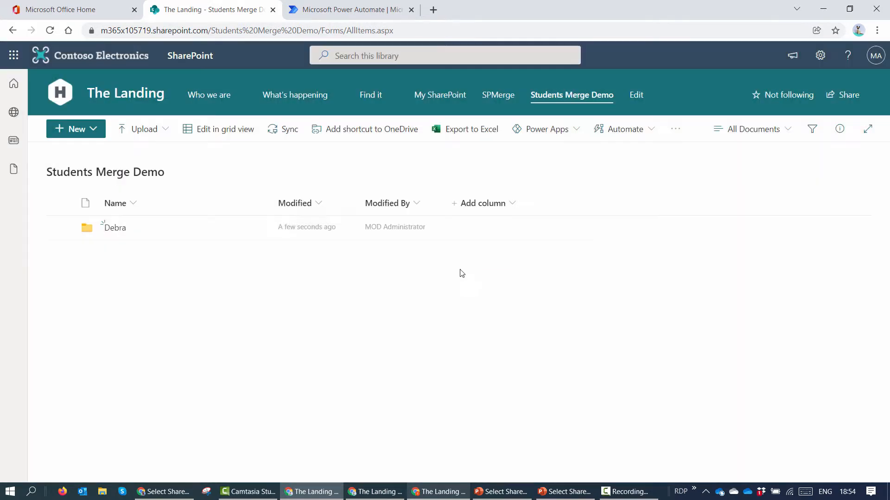
Step: Copy the new library's address and load it in the other user's browser window
click(246, 30)
key(ctrl+c)
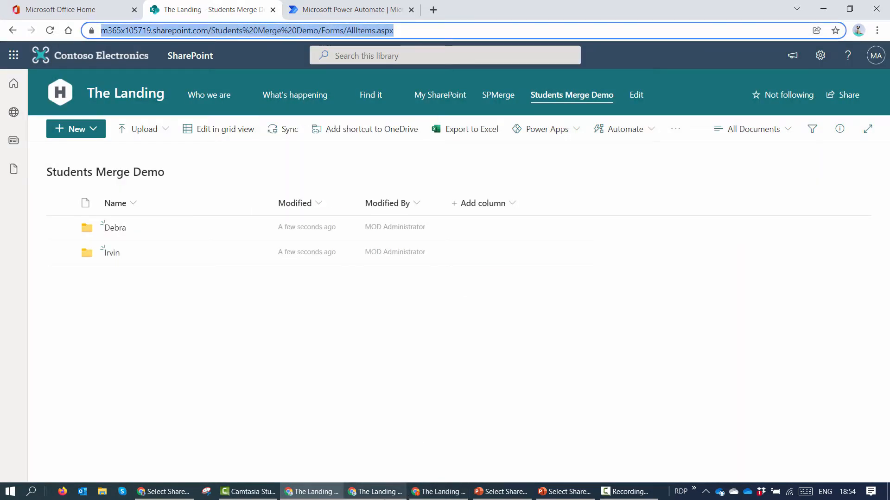
click(375, 492)
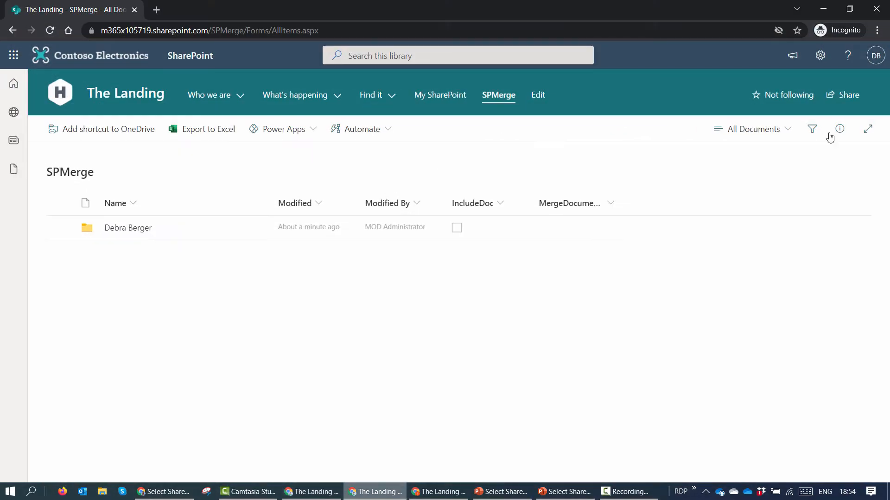
click(163, 23)
key(ctrl+v)
key(Return)
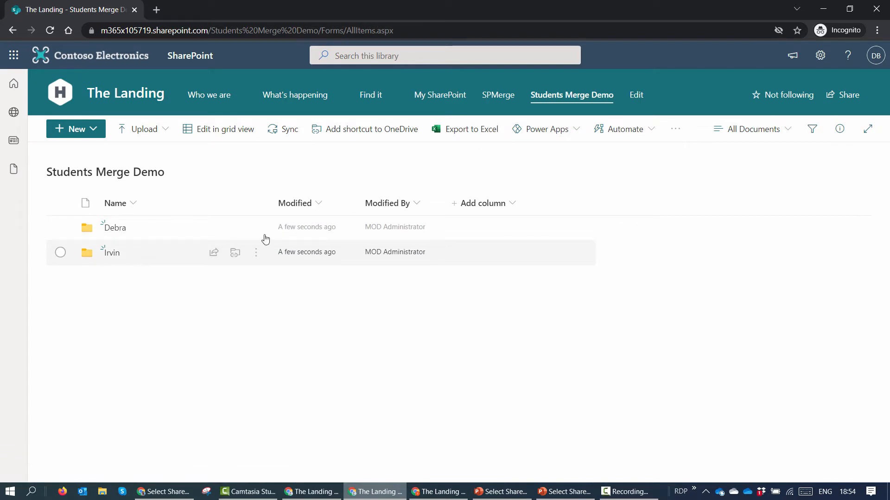
click(825, 10)
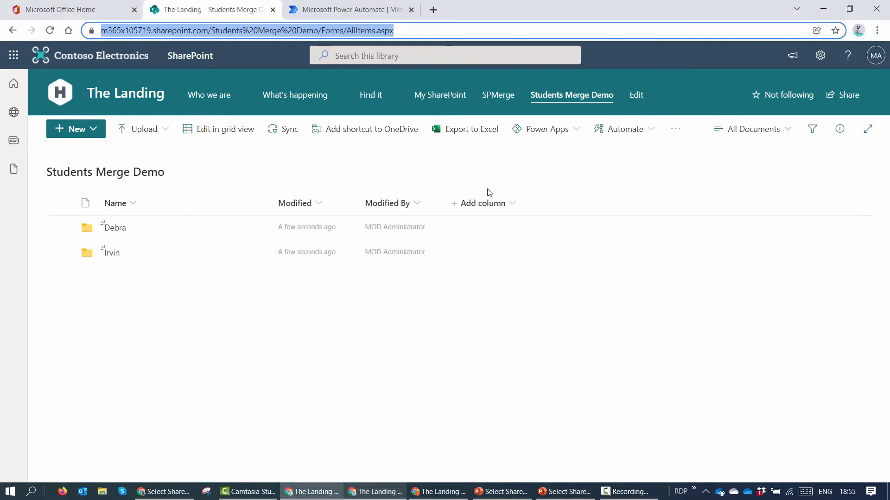
Step: Open the advanced permissions page for the second student folder
click(256, 253)
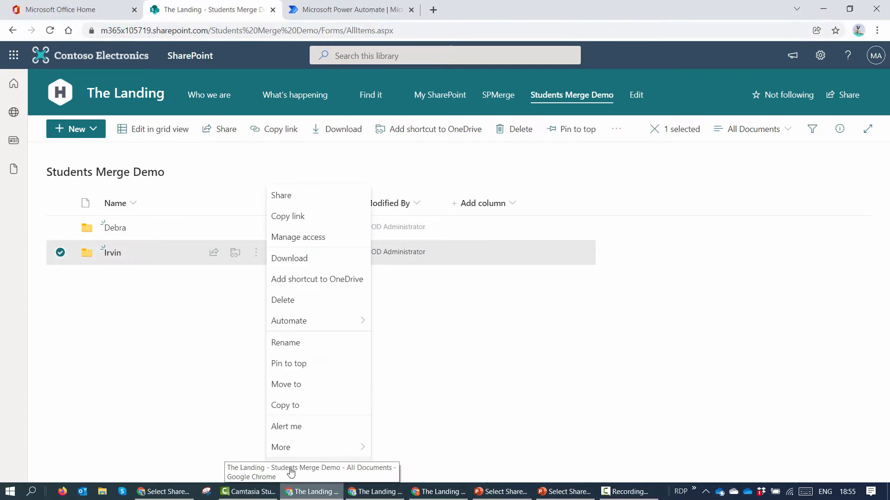
click(291, 472)
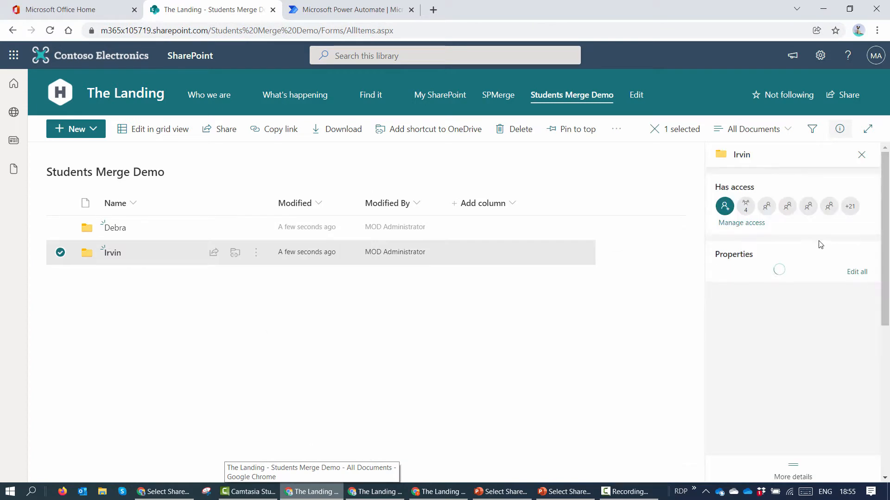
click(742, 223)
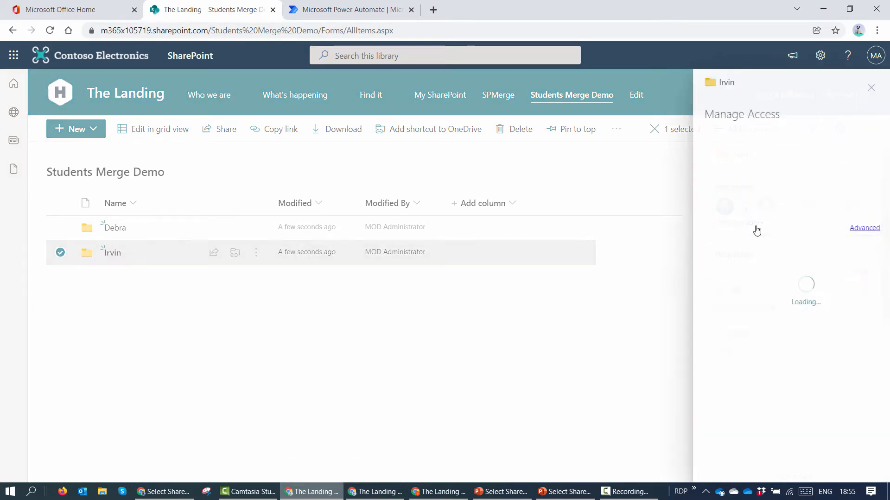
scroll(751, 214, down, 5)
scroll(750, 209, down, 12)
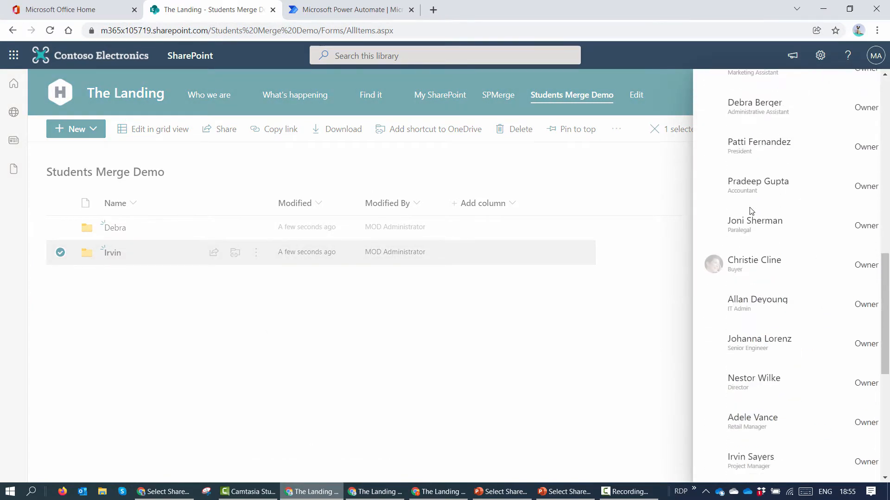
scroll(750, 204, up, 3)
scroll(750, 202, up, 6)
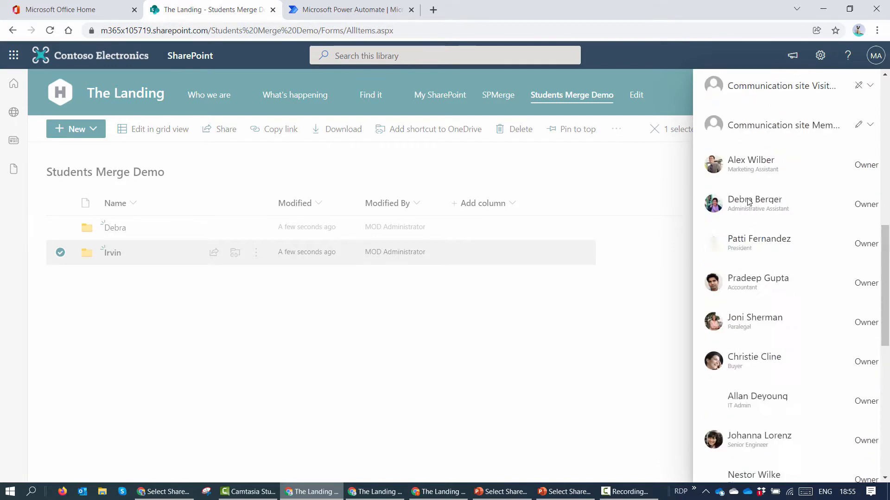
scroll(750, 202, down, 12)
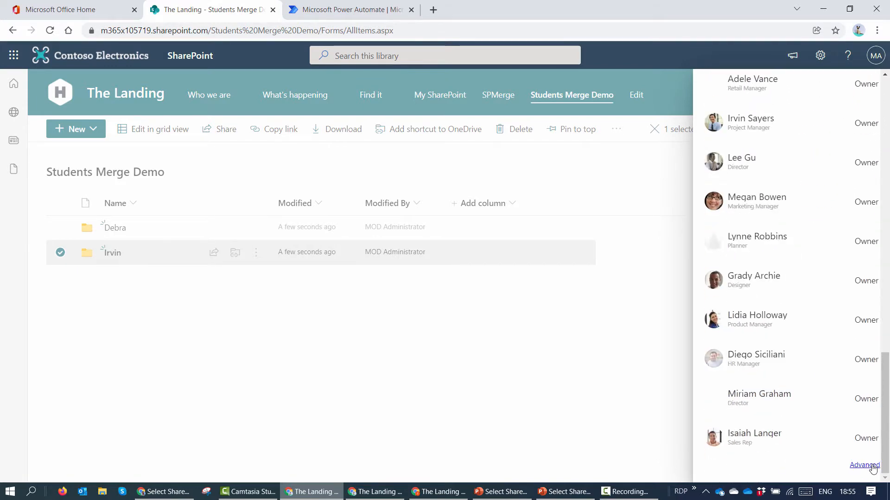
click(865, 465)
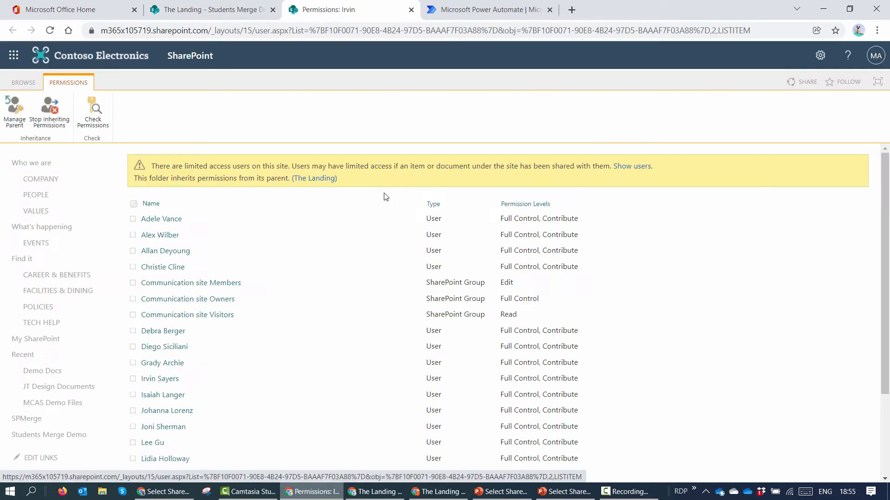
Step: Stop inheriting permissions on the folder and remove every user and group
click(54, 111)
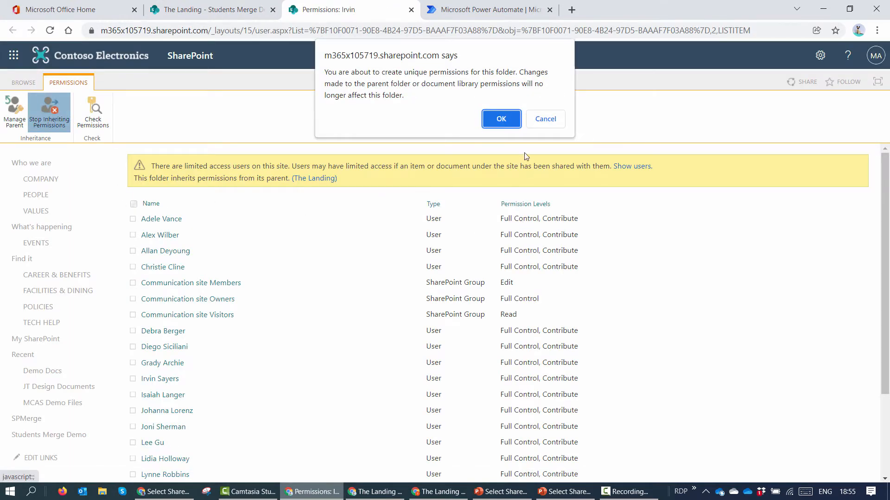
click(518, 129)
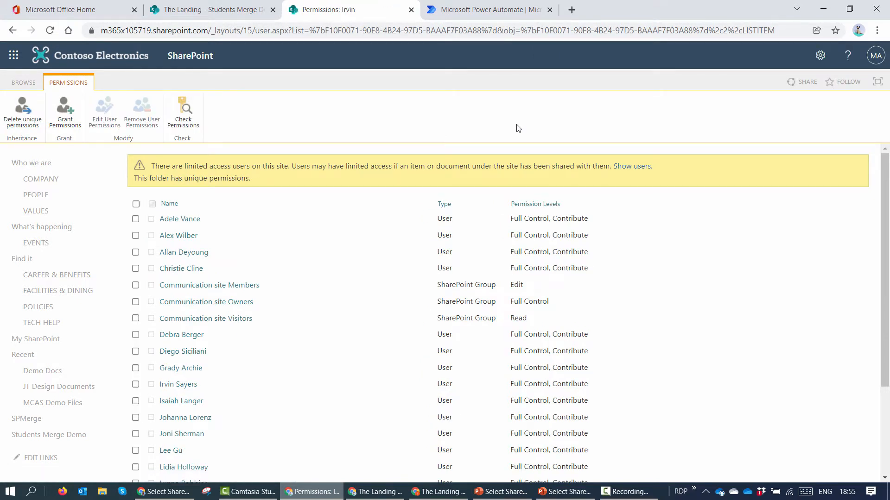
click(136, 204)
click(142, 127)
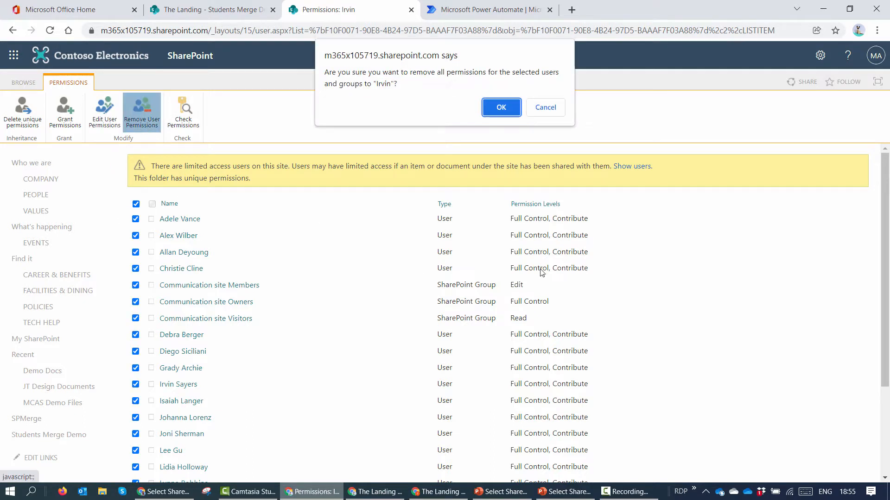
click(500, 109)
click(238, 17)
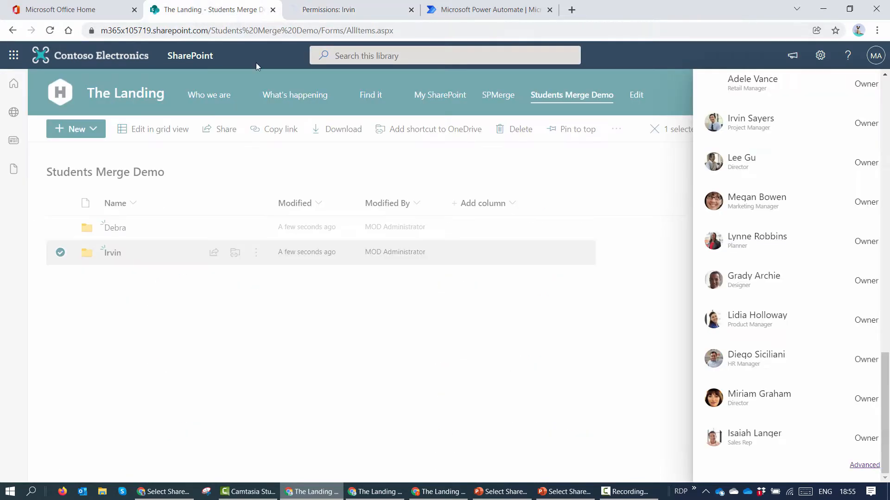
click(343, 10)
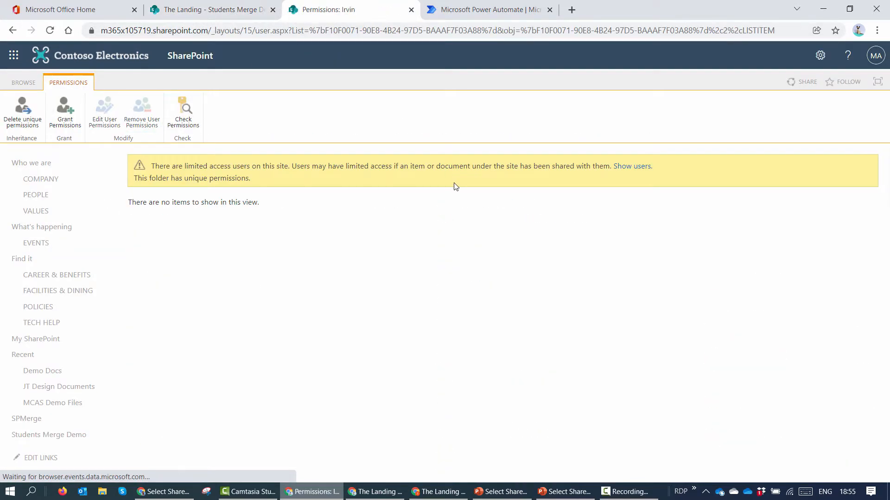
Step: Grant the second folder to its student only, with sign-in requirement and email invitation turned off
click(81, 117)
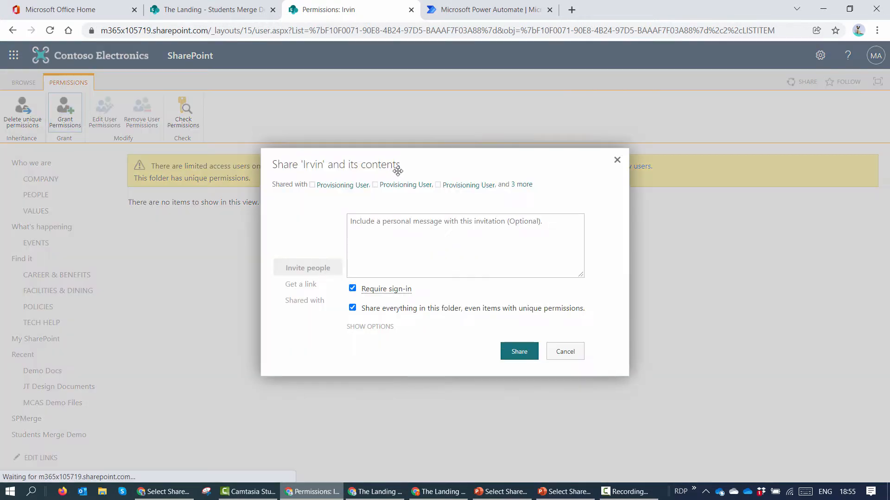
click(420, 207)
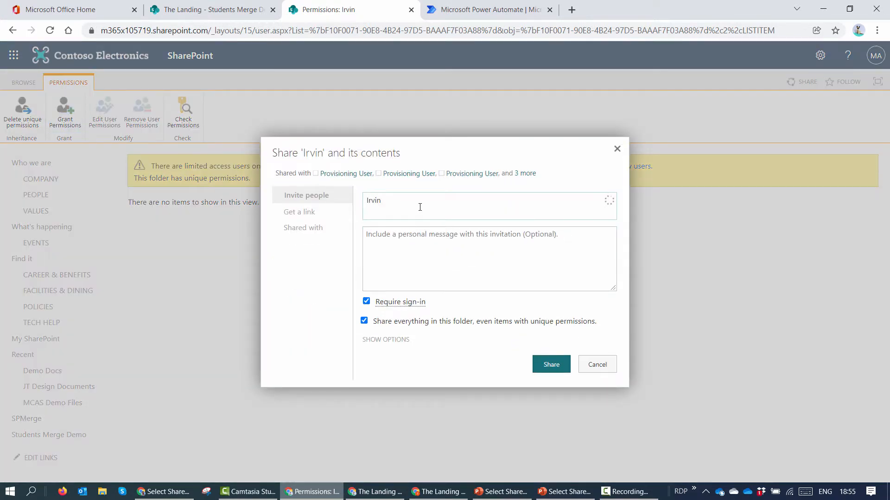
text(Irvin)
click(395, 239)
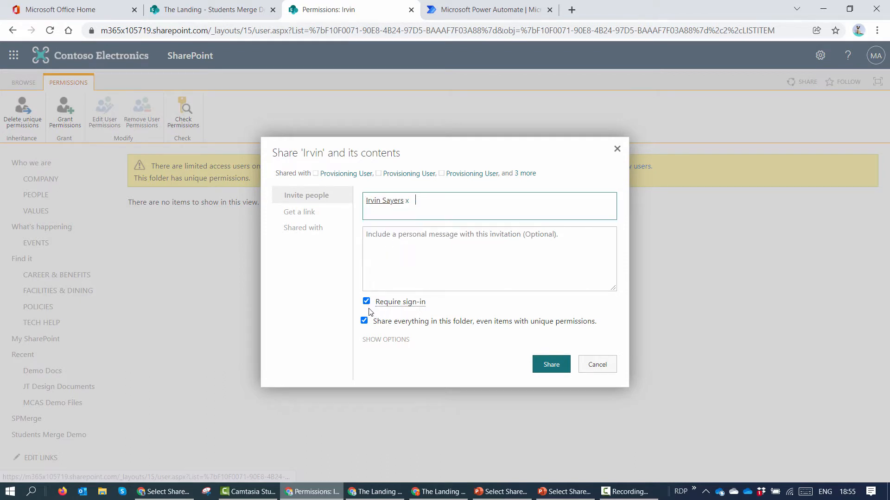
click(366, 302)
click(368, 340)
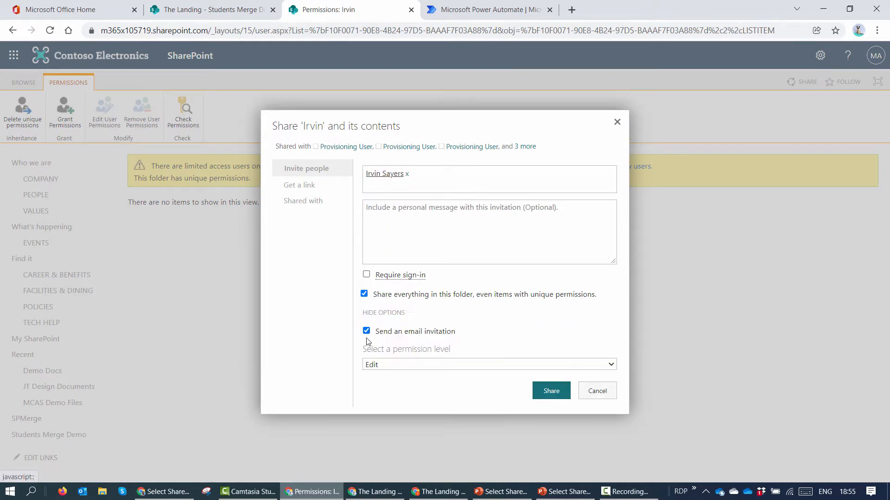
click(366, 331)
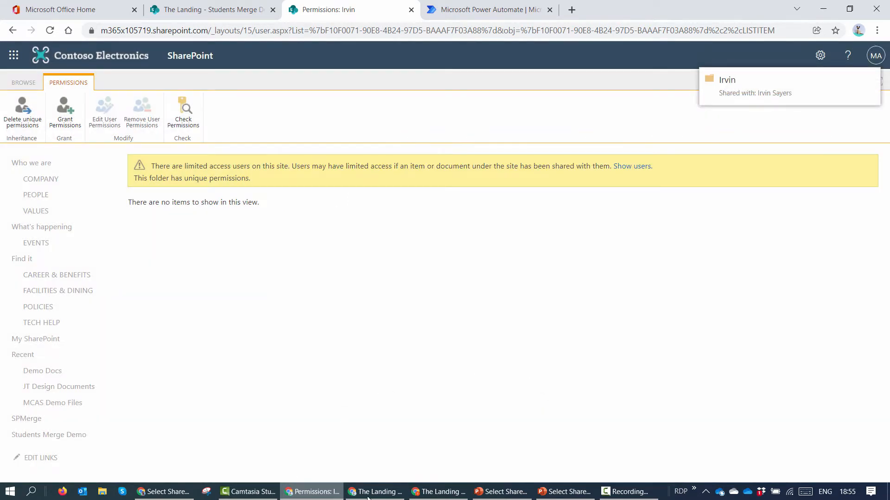
click(388, 494)
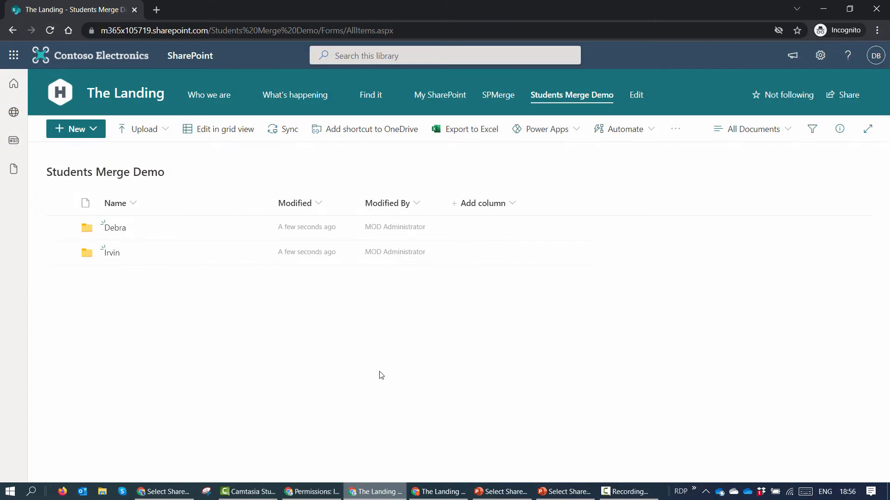
Step: Refresh one student's library view and open the Students Merge Demo address in the other window
click(55, 35)
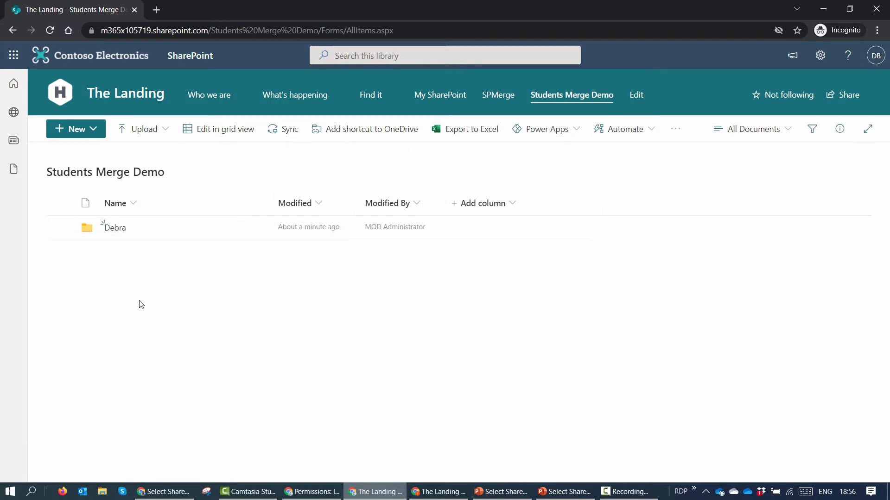
click(453, 493)
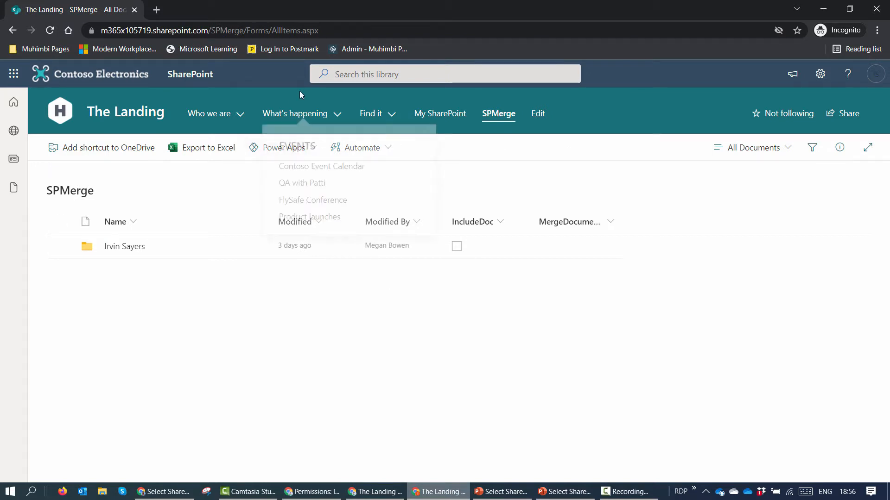
click(292, 31)
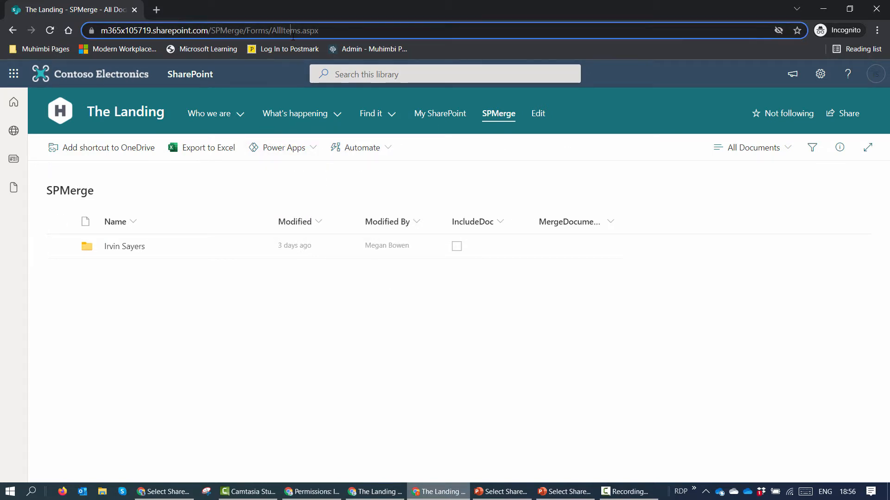
text(https://m365x105719.sharepoint.com/Students%20Merge%20Demo/Forms/AllItems.aspx)
key(Return)
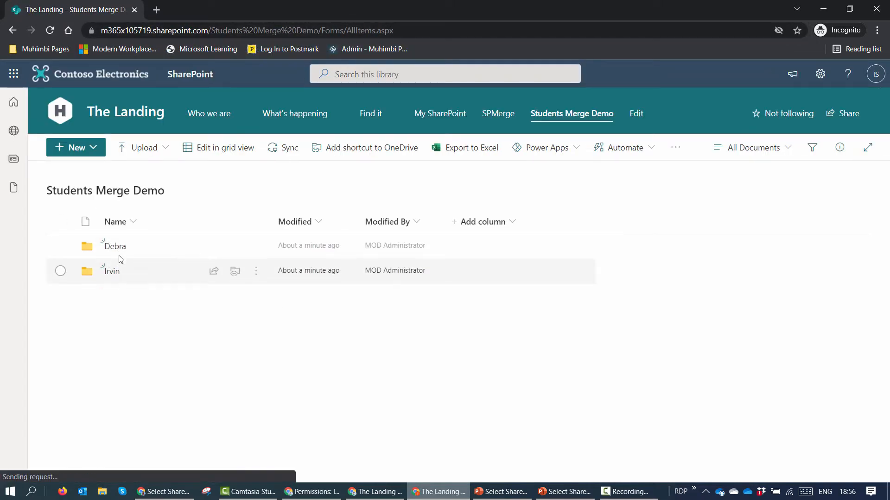
Step: Hide both student windows and close the second folder's permissions page
click(823, 7)
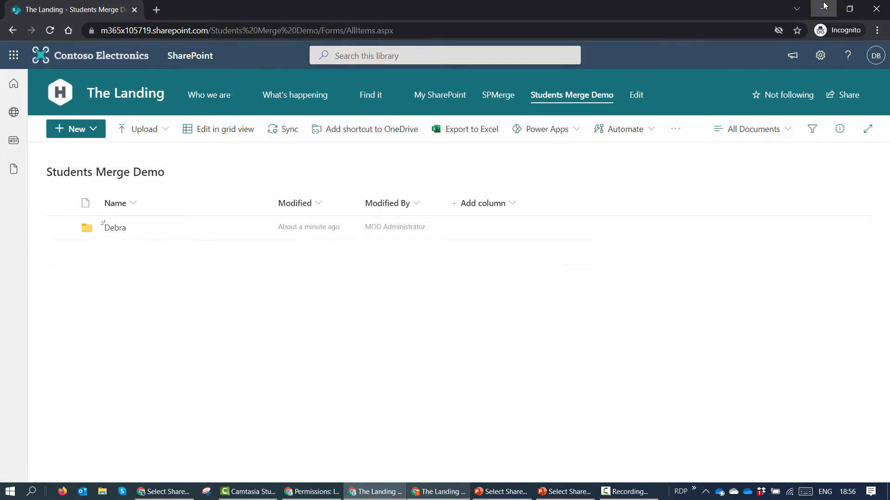
click(824, 7)
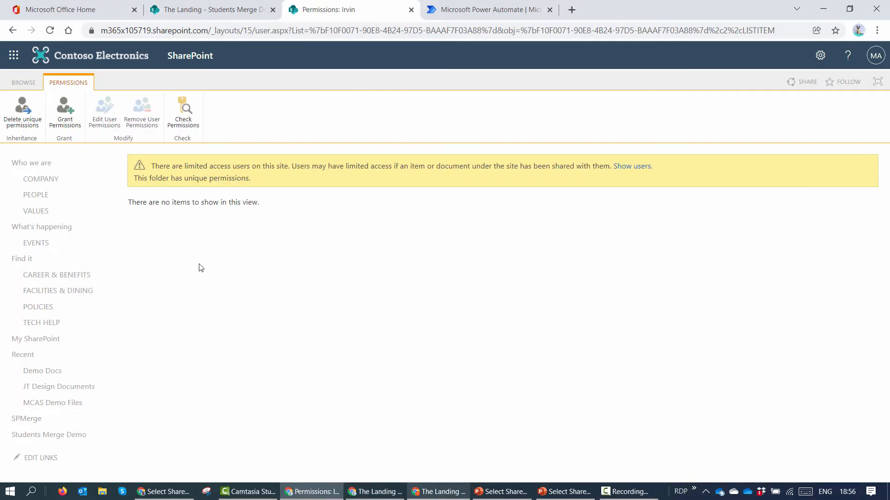
click(411, 11)
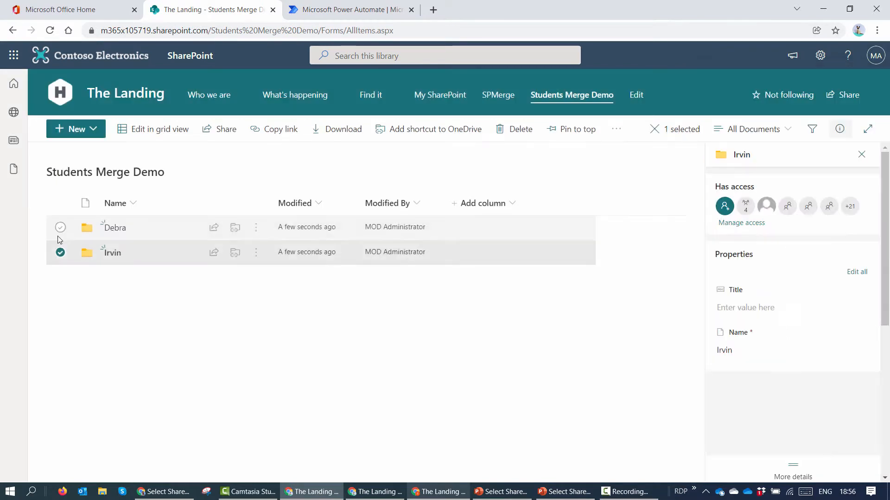
Step: Select the first student folder and open its advanced permissions page
click(61, 227)
click(60, 259)
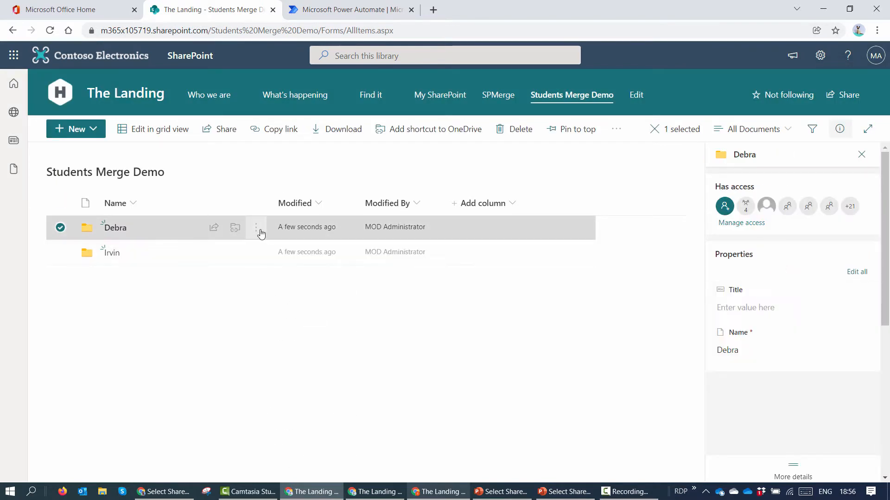
click(256, 228)
click(284, 468)
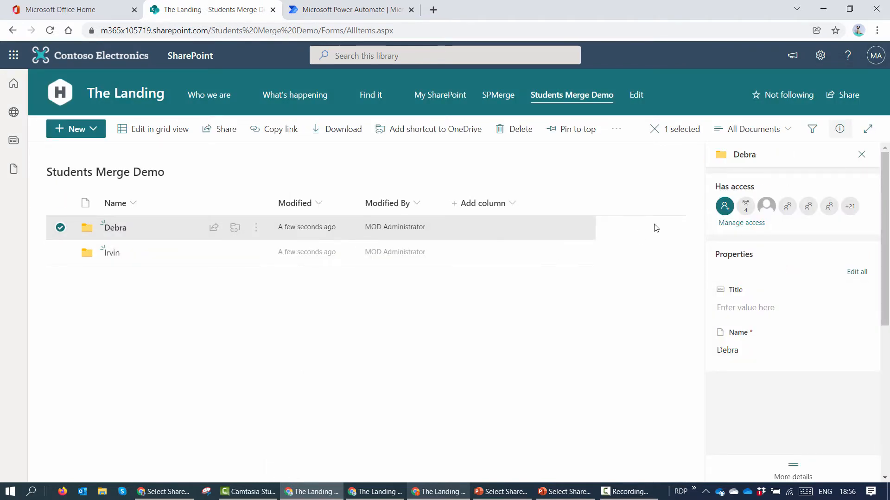
click(726, 226)
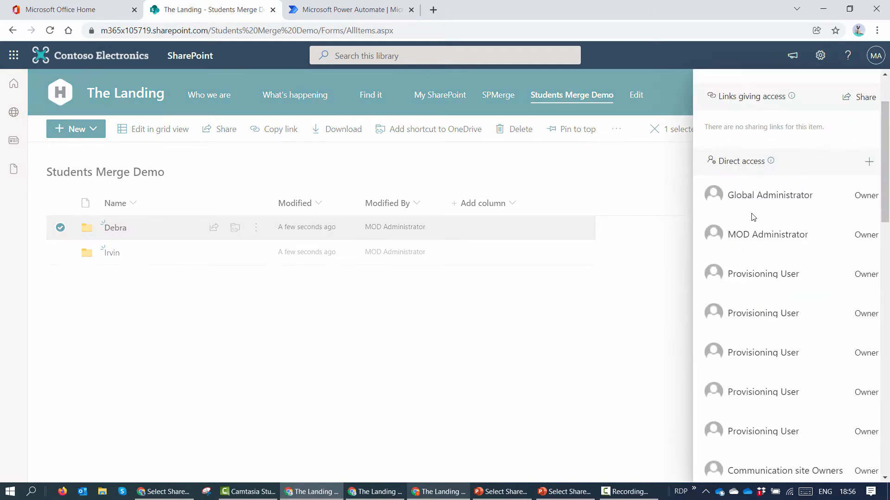
scroll(752, 223, down, 5)
scroll(752, 223, down, 5)
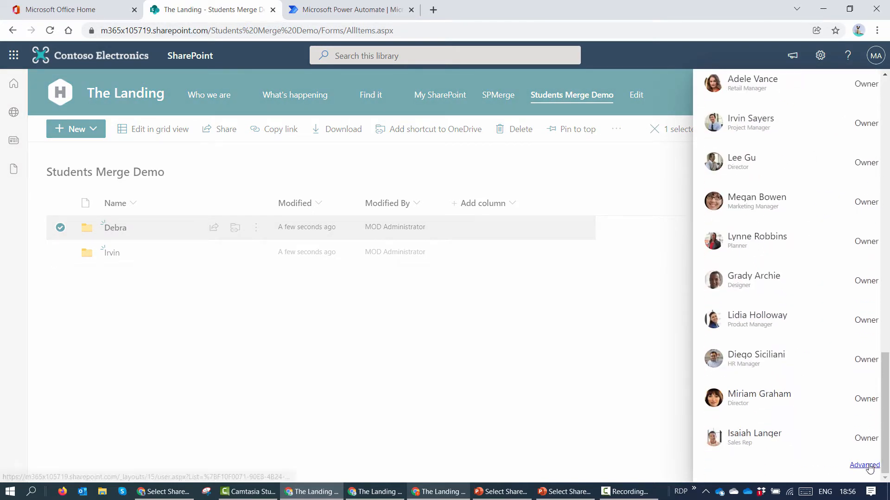
click(865, 465)
Step: Stop inheriting permissions on the first folder and remove every user and group
click(54, 99)
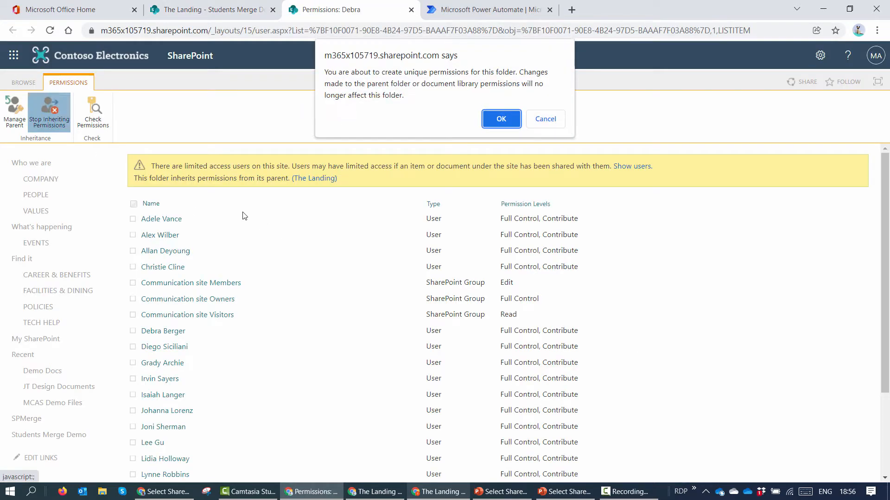
click(498, 120)
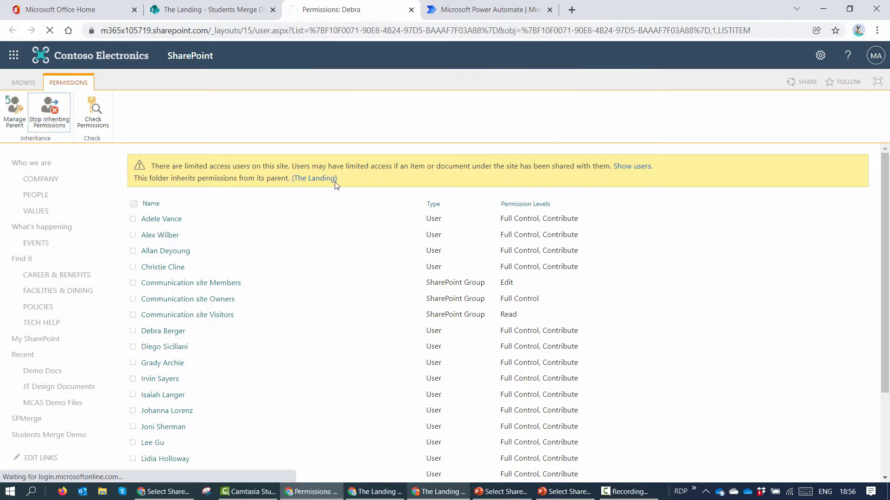
click(136, 204)
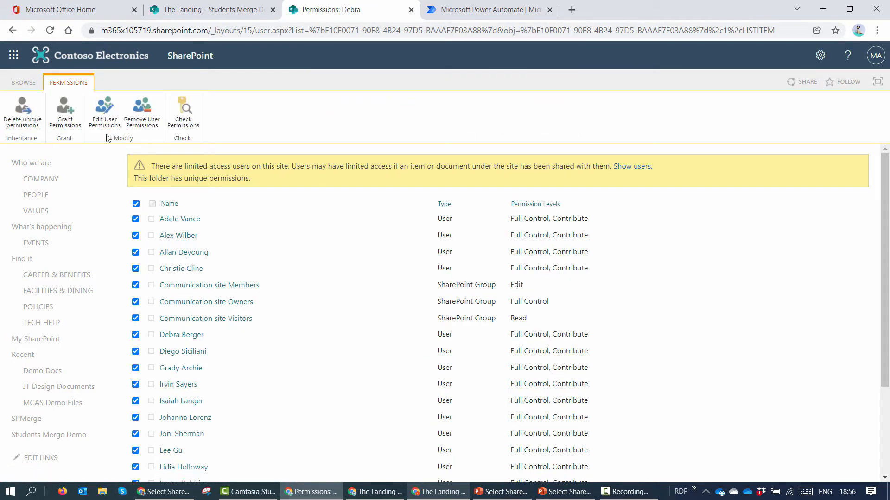
click(141, 110)
click(500, 109)
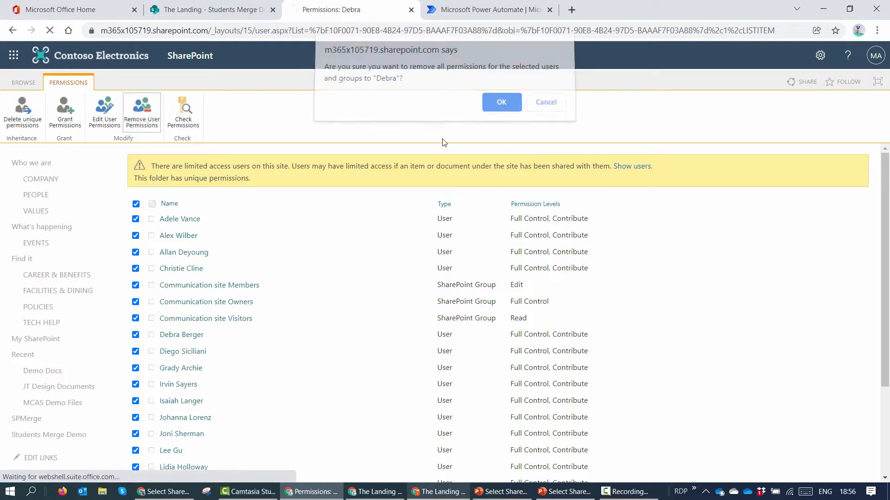
click(73, 107)
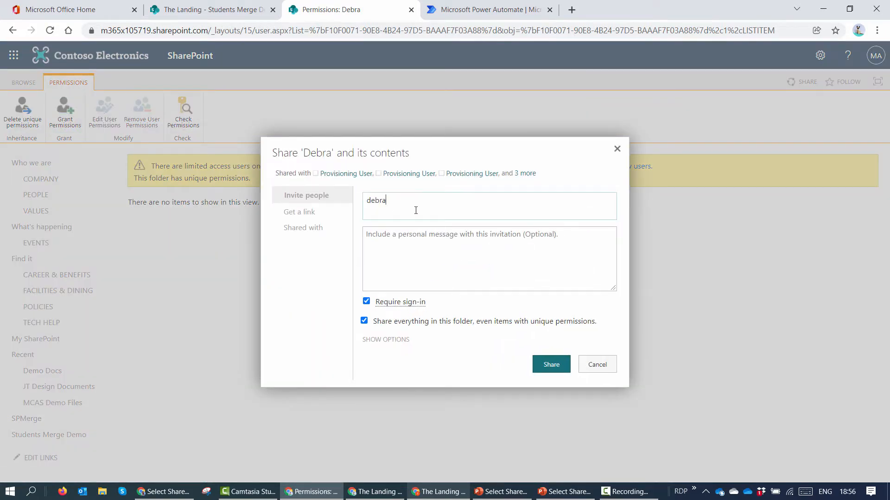
Step: Share the first folder with its student only, with sign-in requirement and email invitation turned off
key(Return)
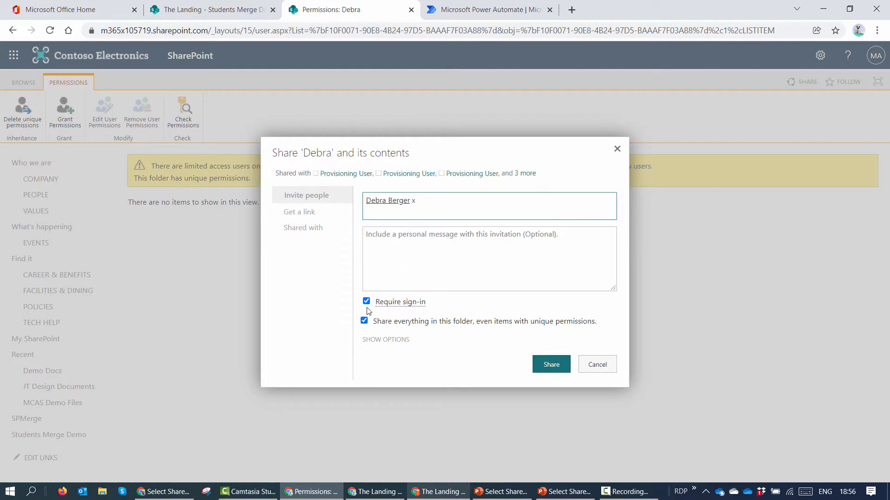
click(366, 302)
click(366, 341)
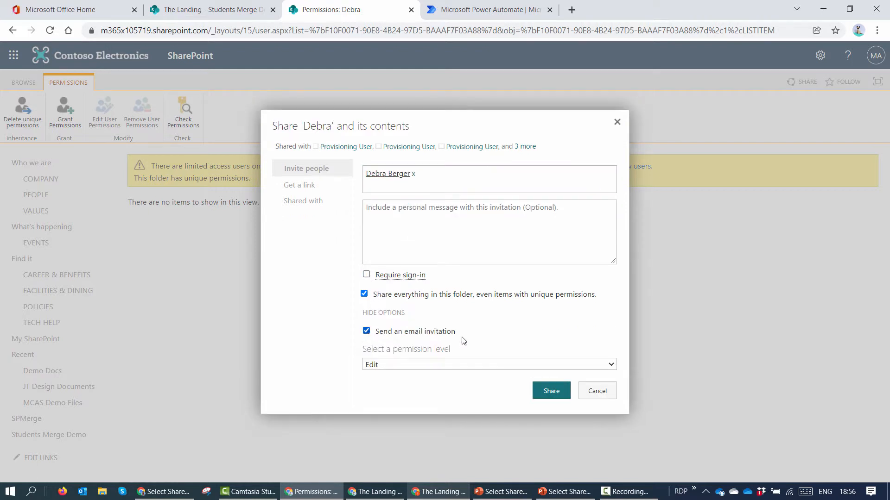
click(384, 333)
click(541, 389)
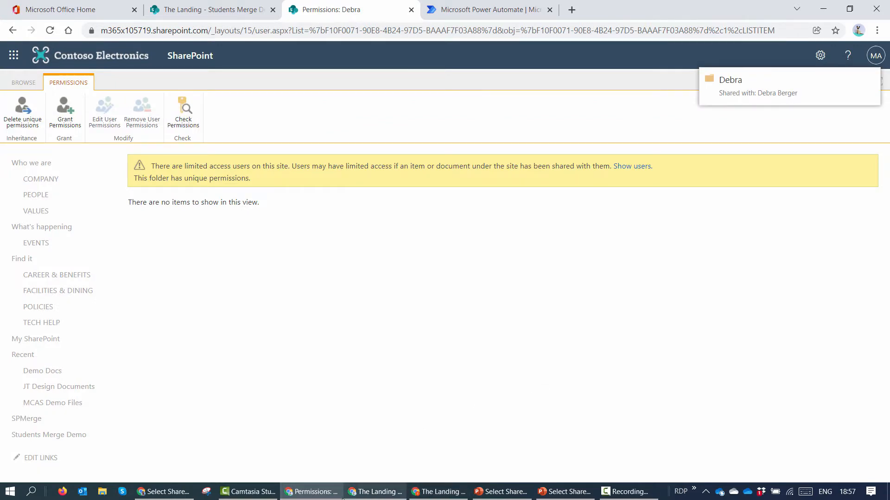
click(429, 495)
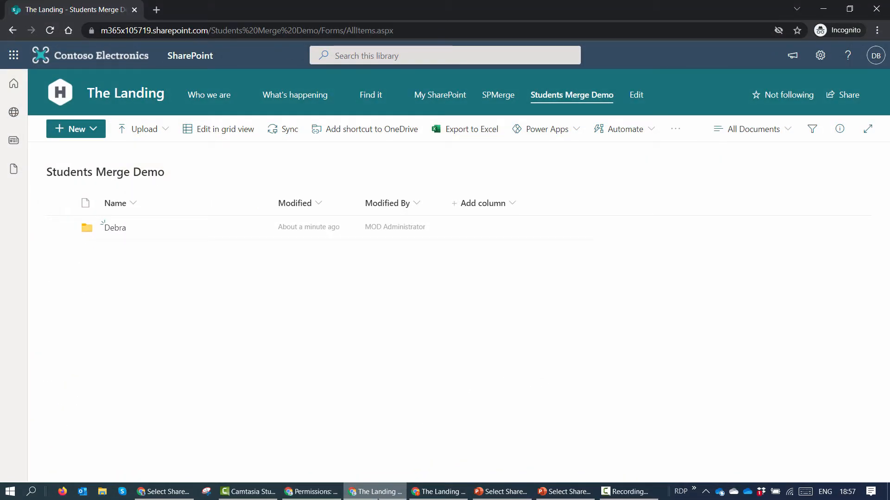
Step: Reload both student test windows, then hide them to get back to the folder's permissions page
click(429, 495)
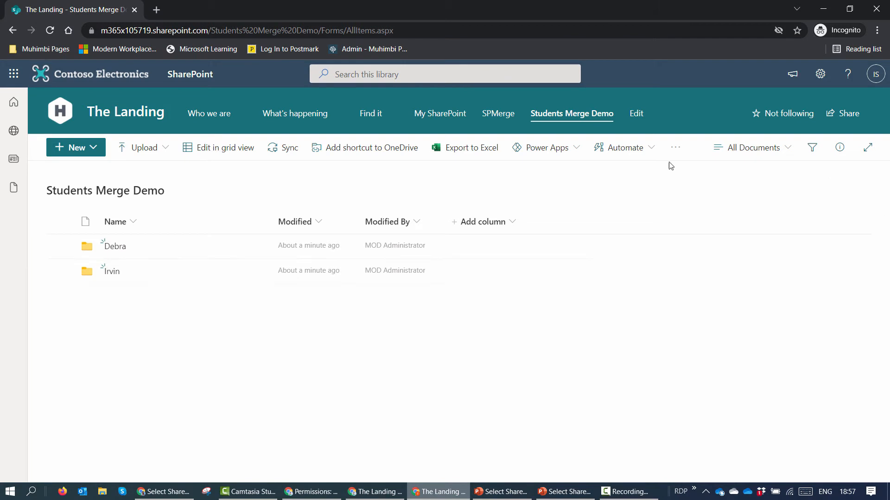
click(49, 30)
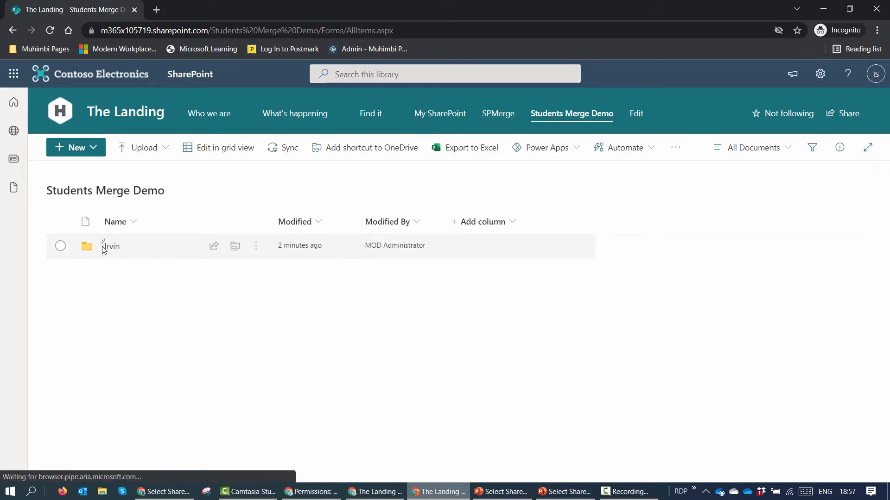
click(823, 9)
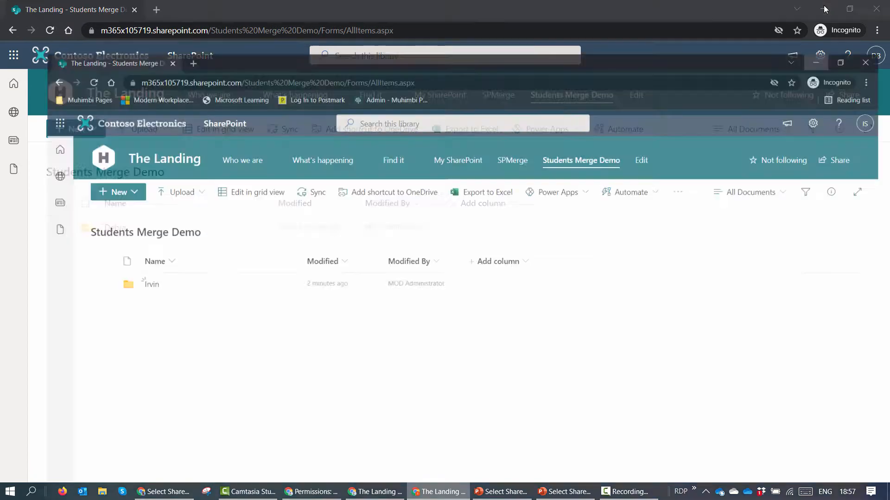
click(52, 31)
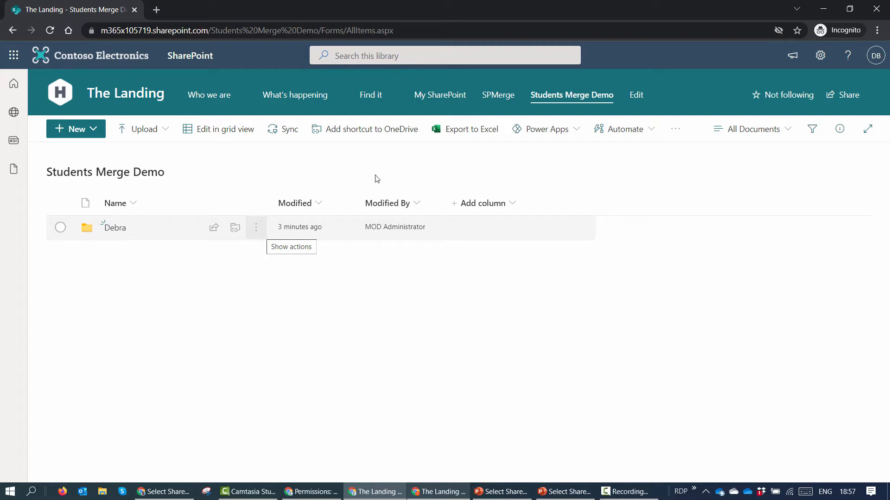
click(823, 9)
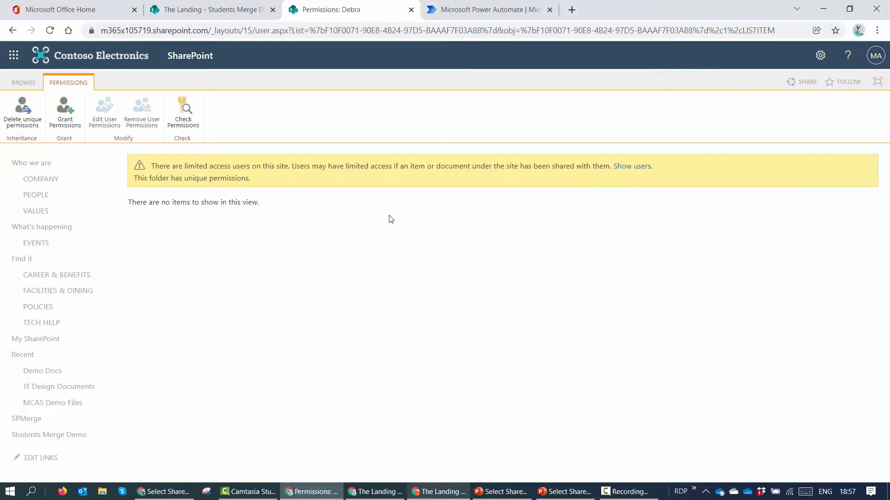
Step: Add a Yes/No column named IncludeDoc with default value No
click(411, 10)
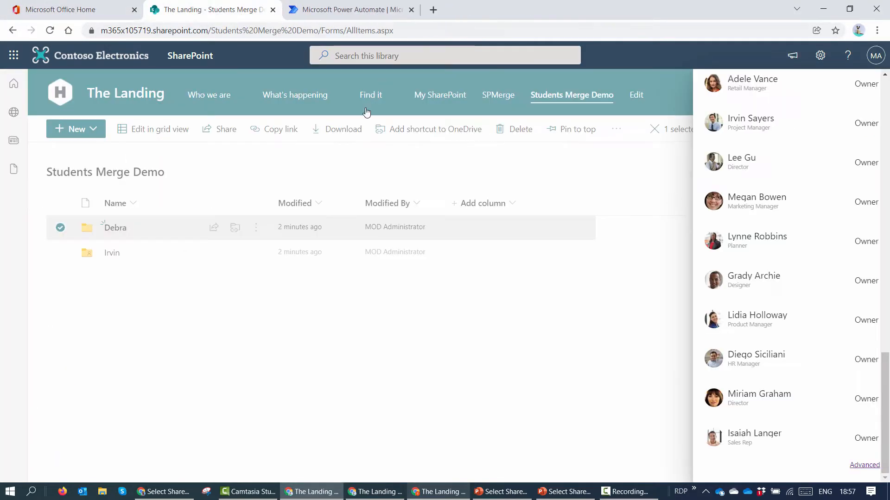
click(585, 252)
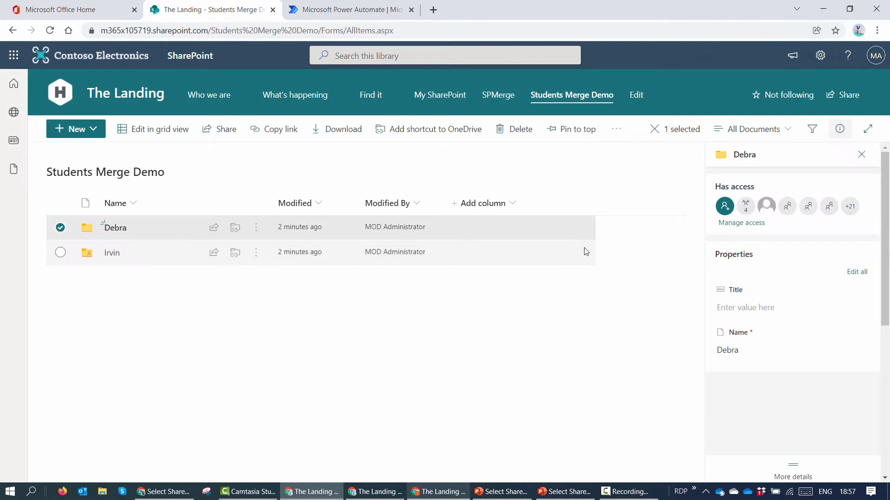
click(512, 209)
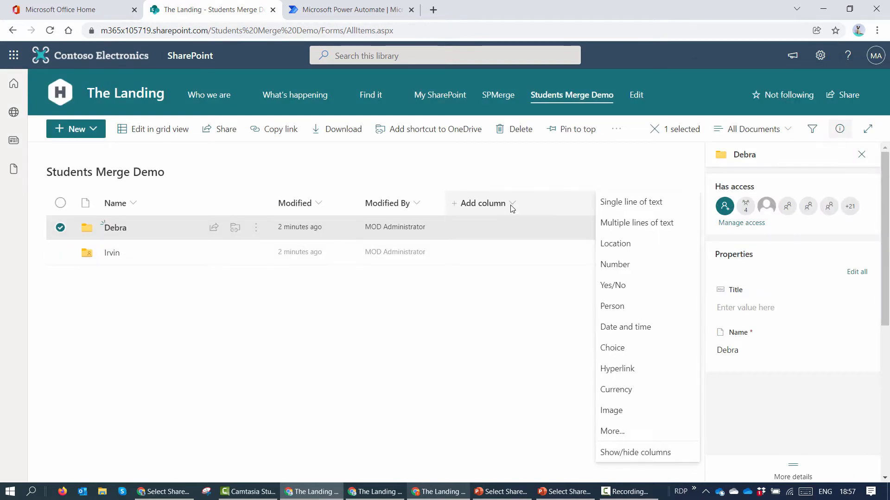
click(632, 284)
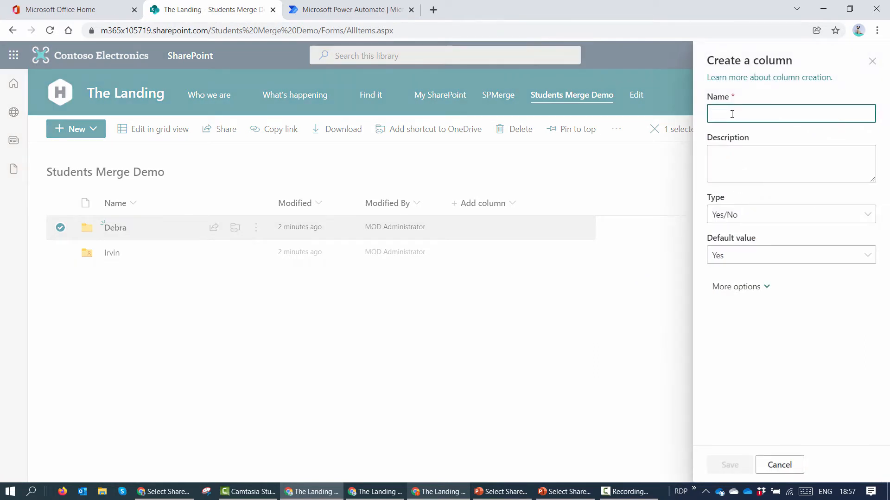
text(IncludeDoc)
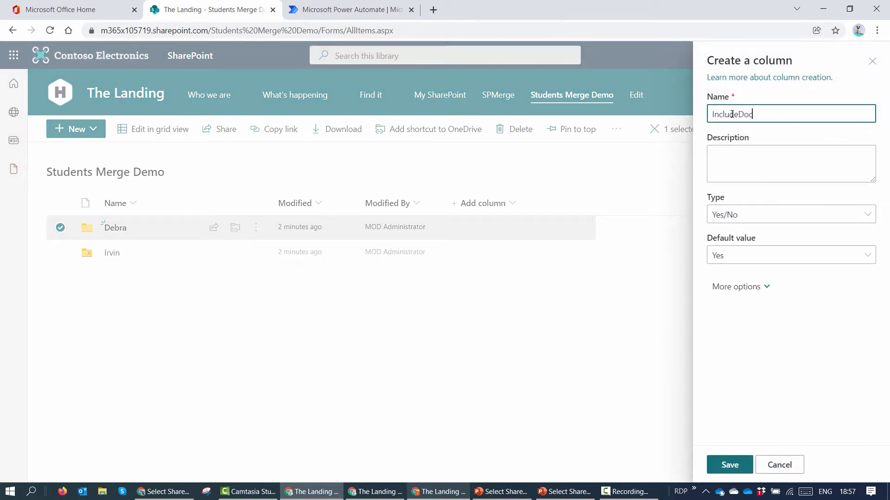
click(755, 254)
click(739, 294)
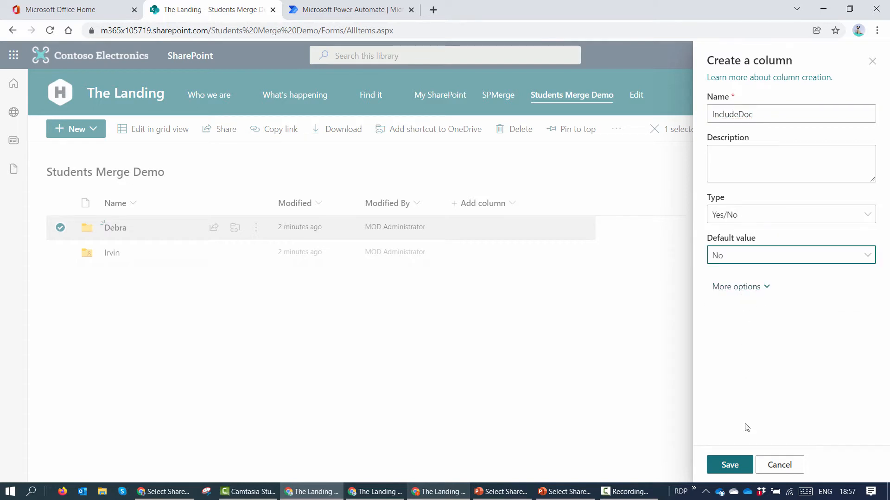
click(729, 465)
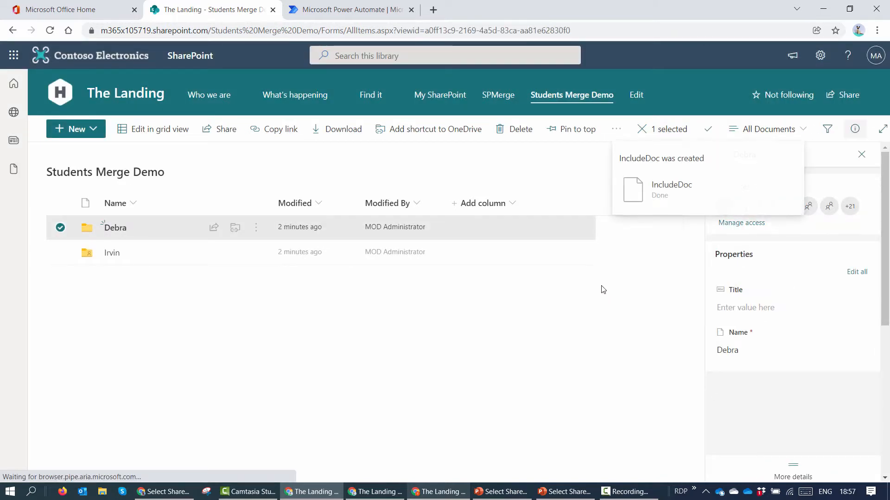
Step: Add a single line of text column named FlowMerge
click(580, 204)
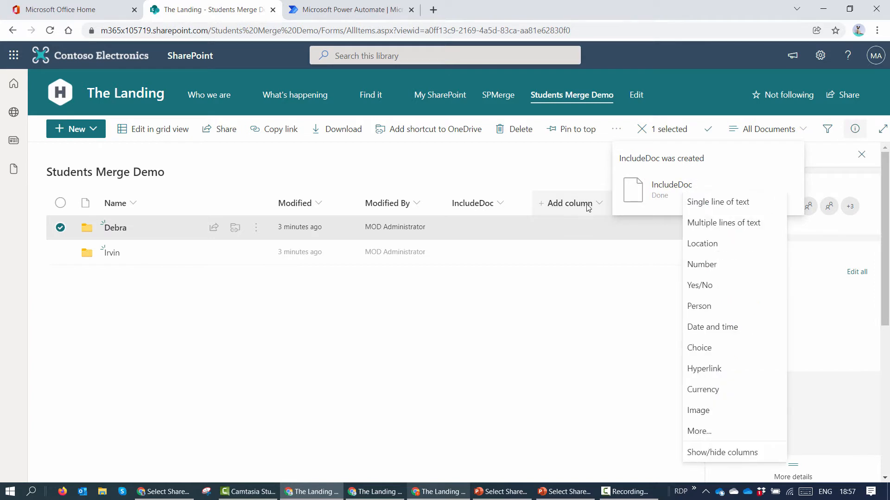
click(699, 207)
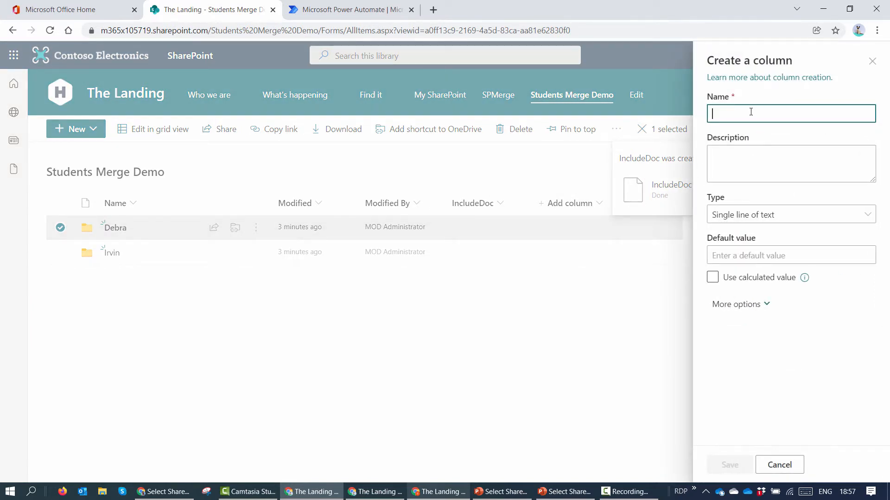
text(Flow)
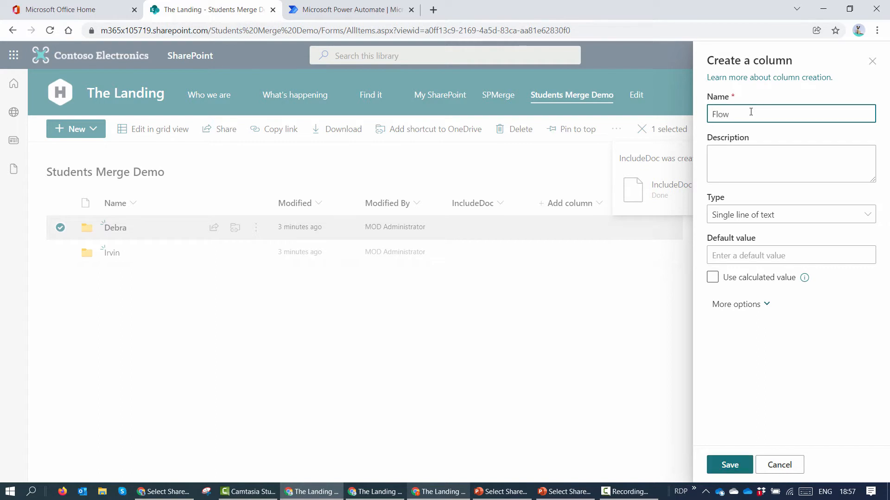
text(Merge)
click(737, 464)
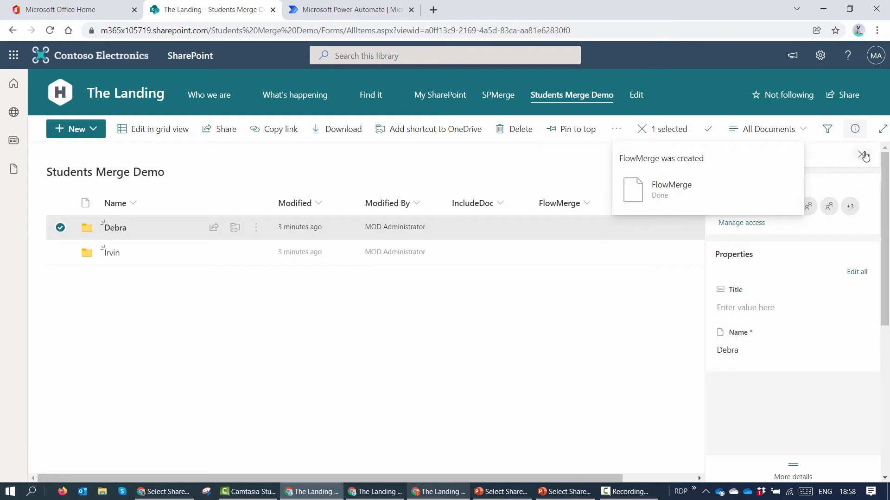
click(863, 155)
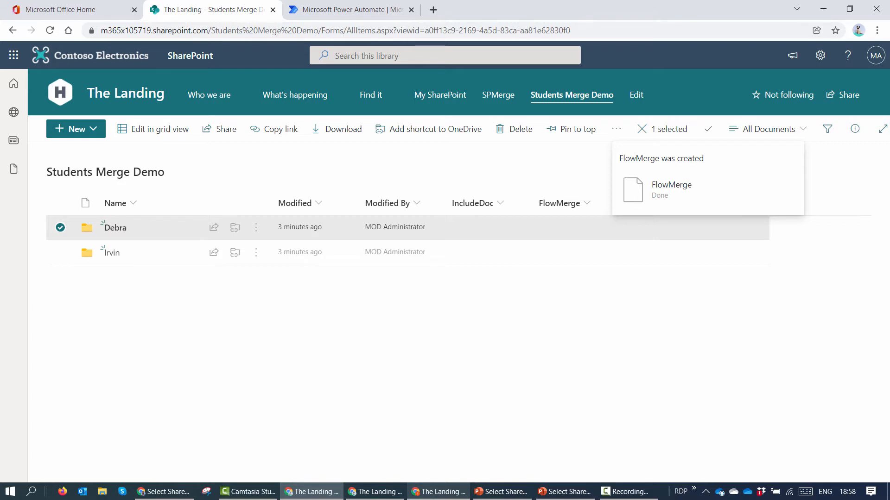
key(alt+Tab)
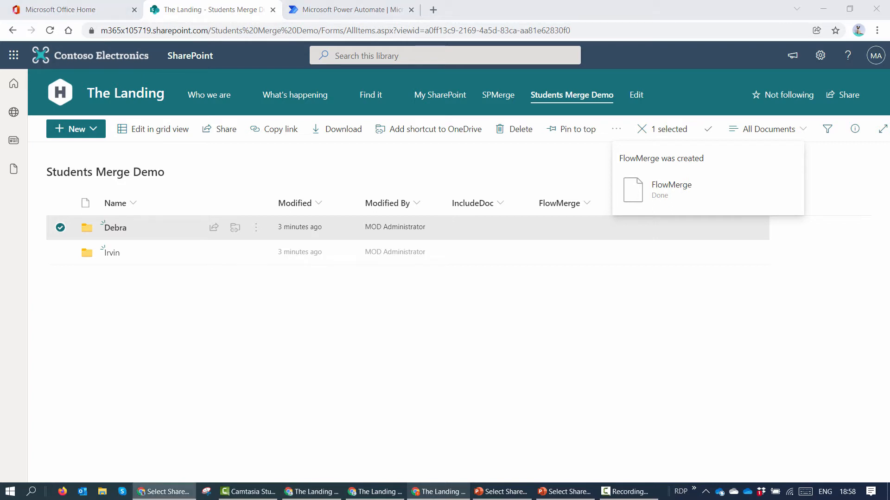
Step: Search for 'SharePoint column formatting' and open the Microsoft Docs article
click(438, 12)
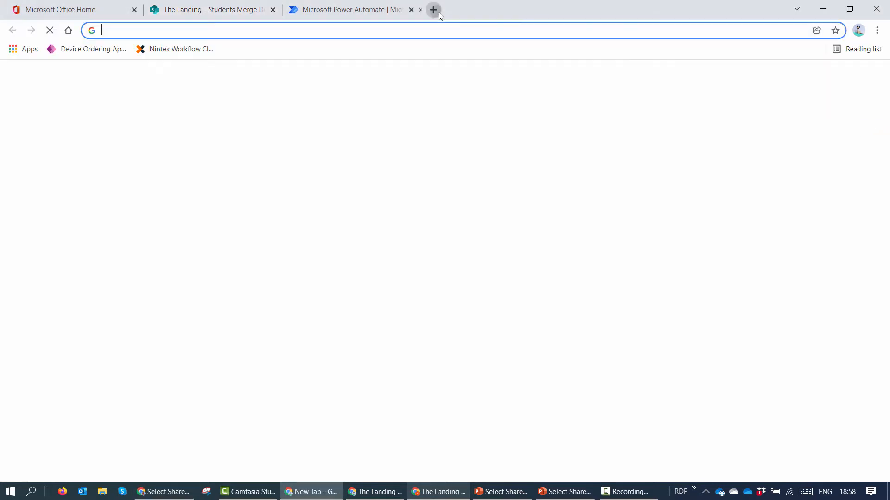
text(SharePo)
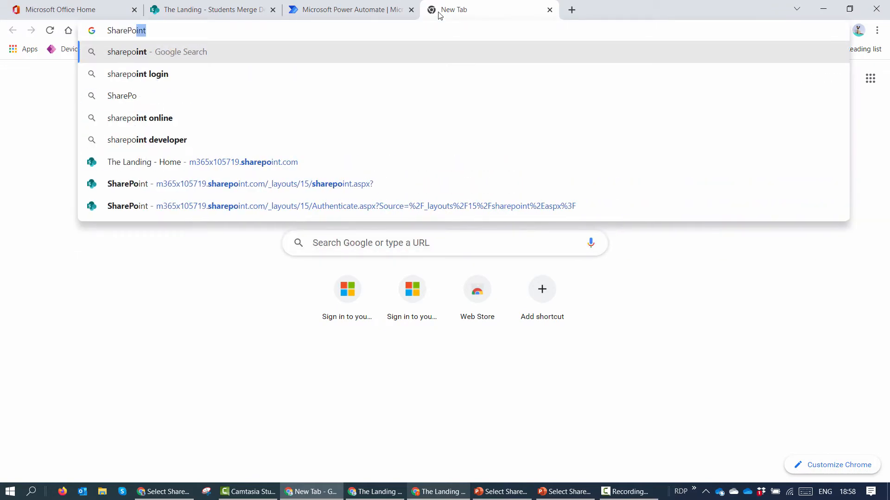
text(int column)
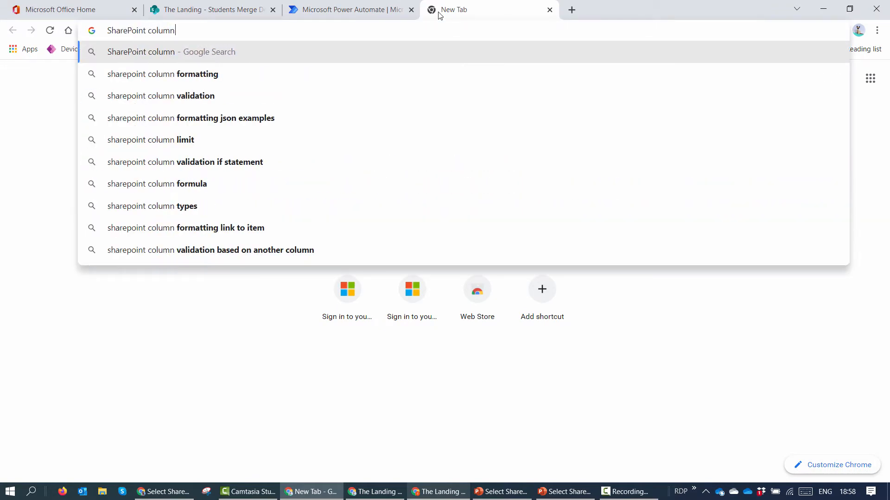
key(Down)
key(Return)
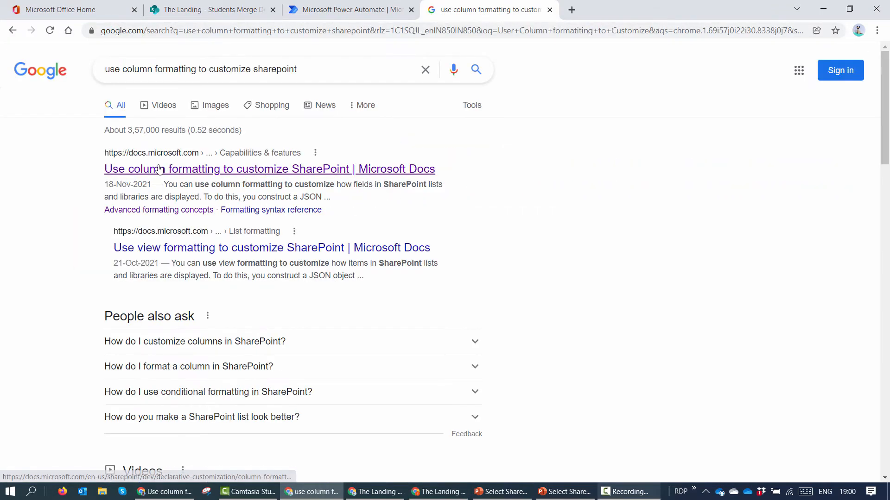
click(420, 173)
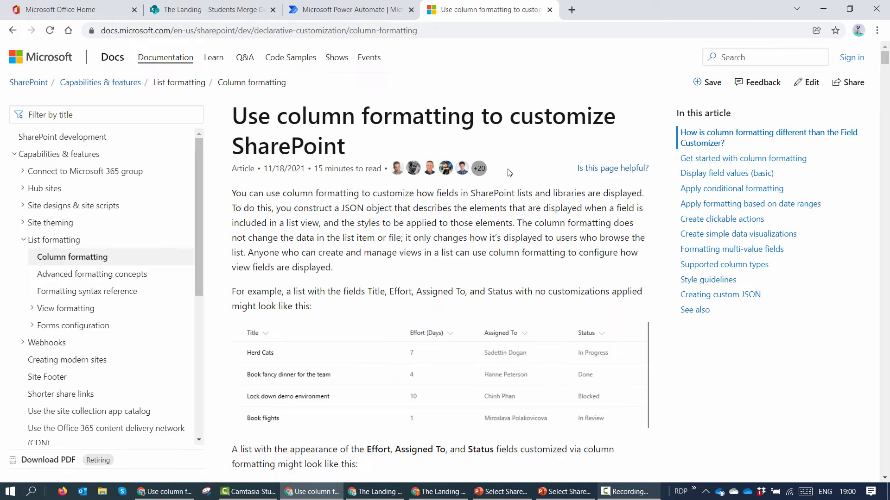
Step: Scroll to the Tip box linking the sp-dev-column-formatting samples repository
scroll(565, 157, down, 4)
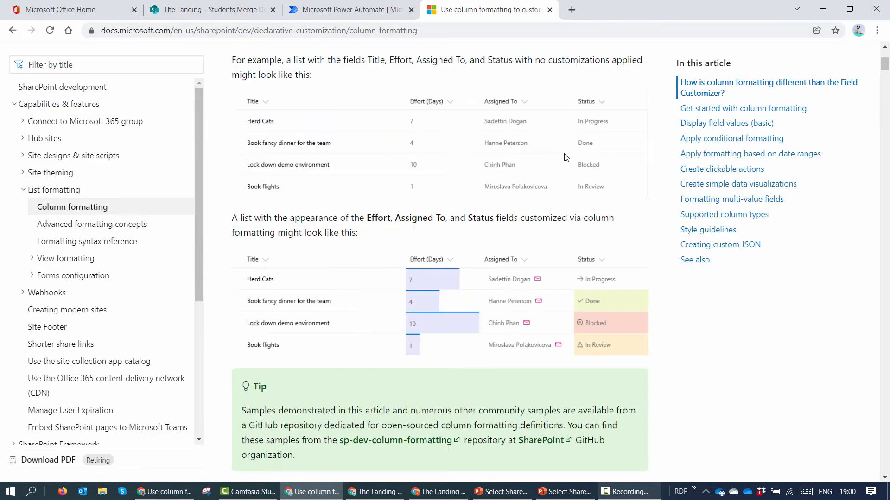
scroll(565, 160, up, 4)
scroll(526, 173, down, 7)
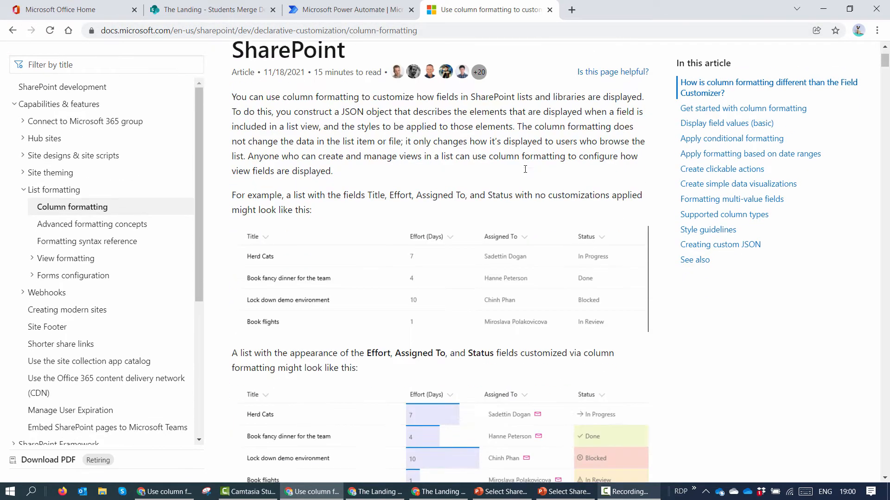
scroll(526, 173, down, 2)
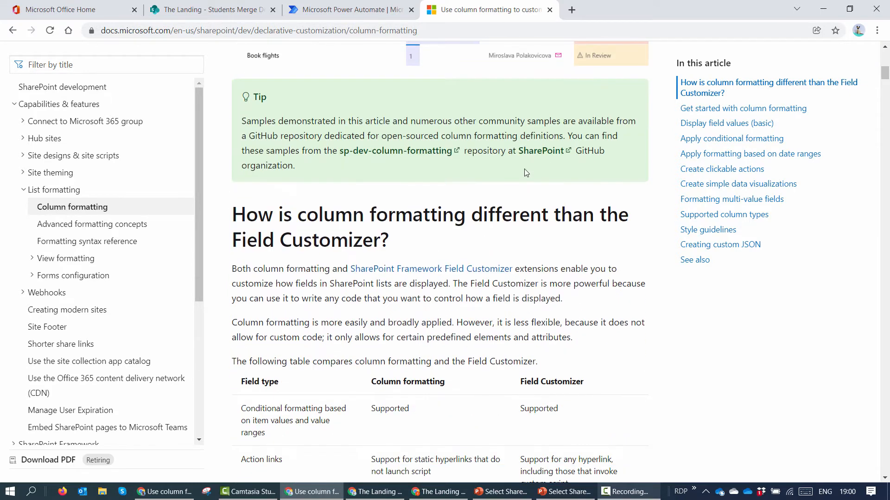
right_click(406, 156)
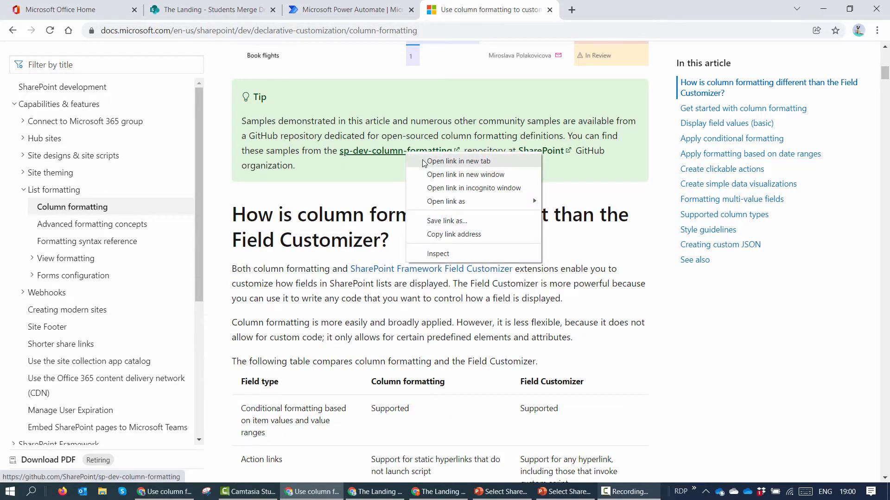
click(374, 177)
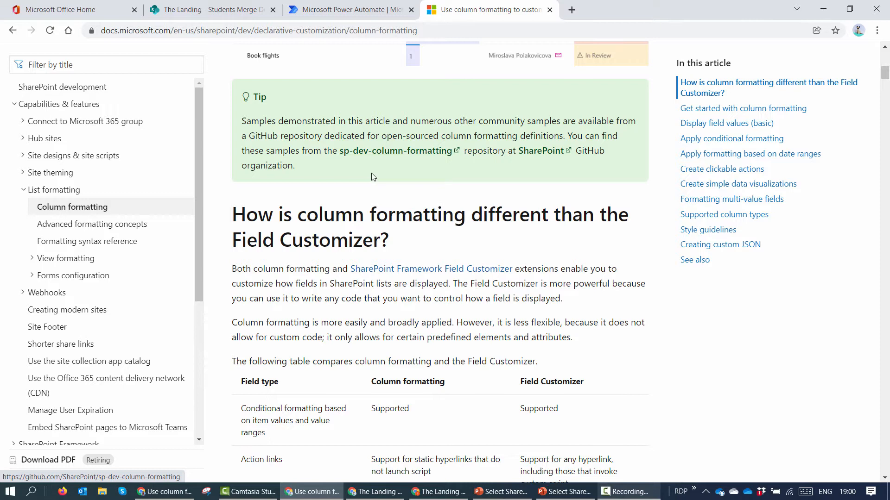
right_click(388, 153)
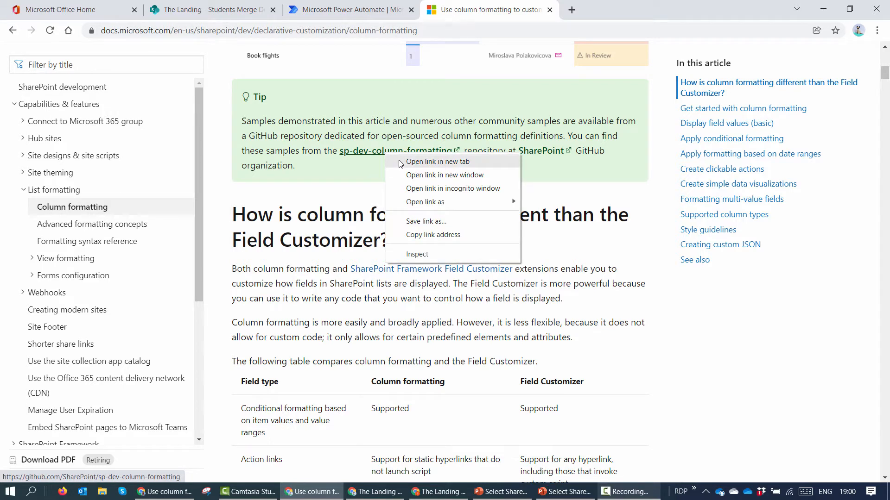
click(327, 170)
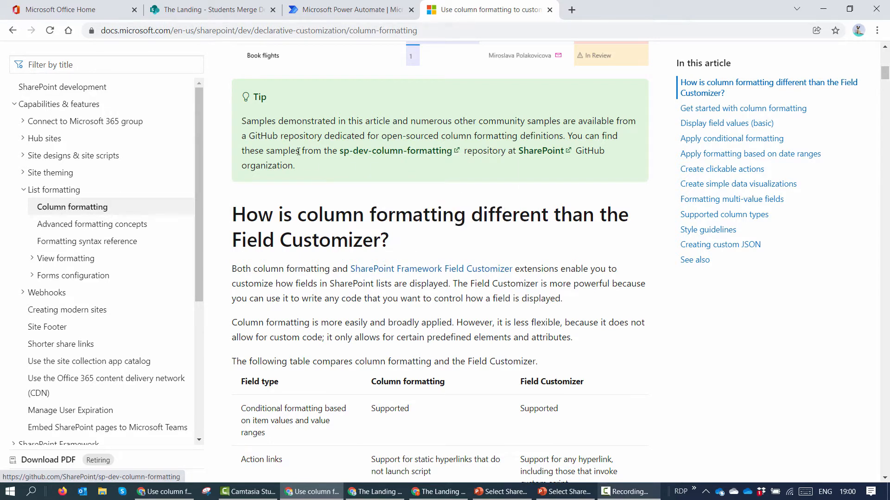
double_click(256, 97)
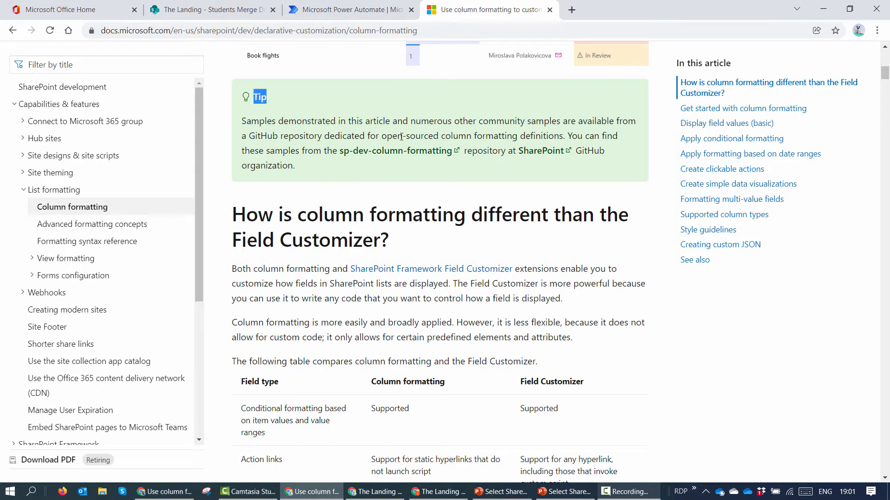
Step: Open the sp-dev-column-formatting repository in a new tab and enter the column-samples folder
right_click(408, 153)
click(436, 165)
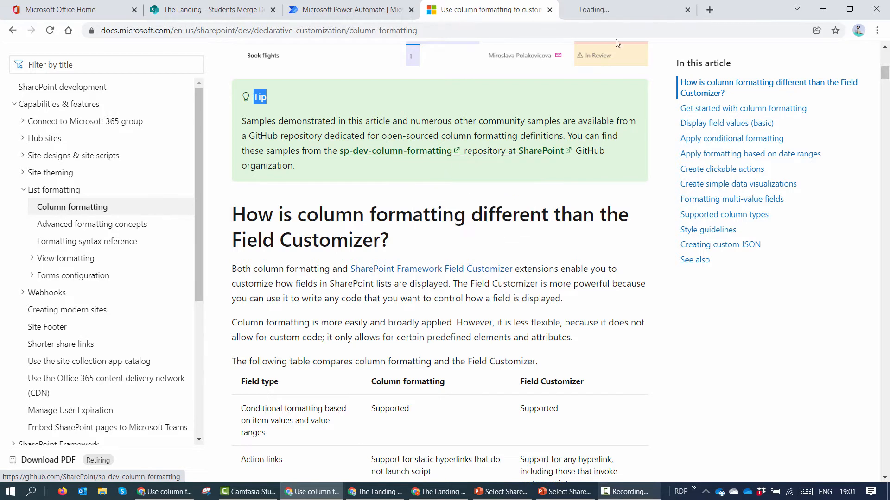
click(625, 10)
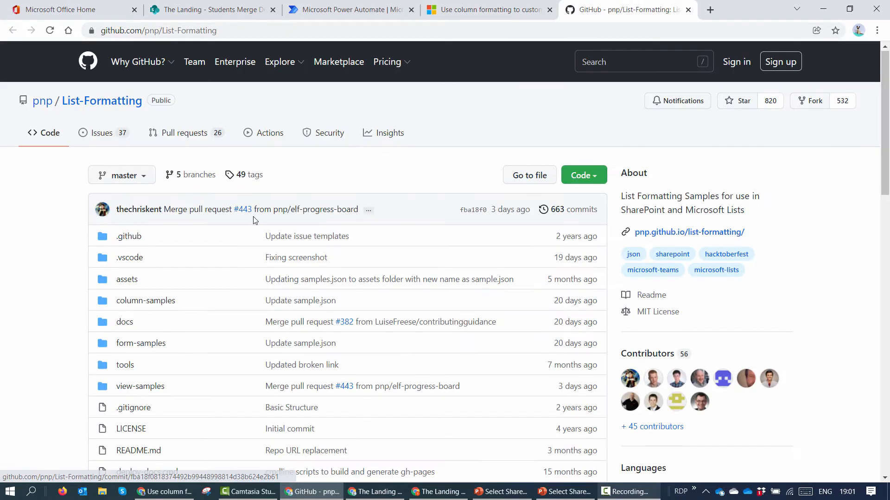
scroll(282, 215, down, 3)
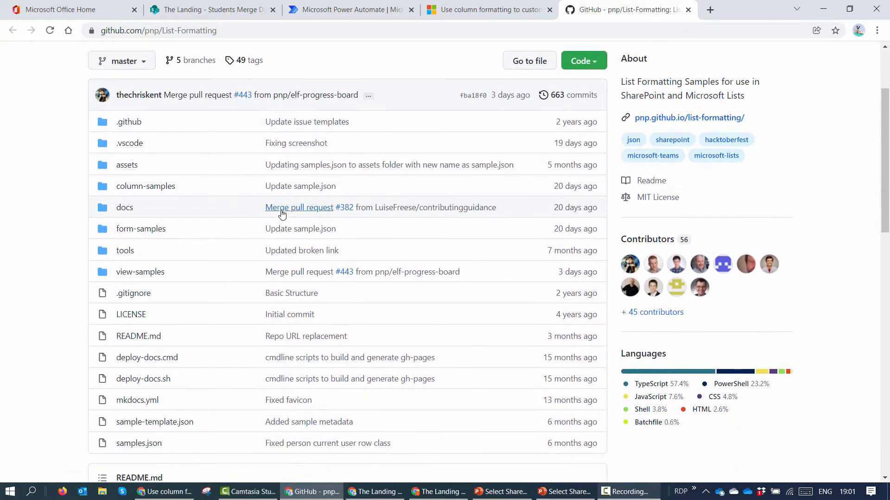
click(150, 190)
scroll(237, 199, down, 10)
Step: Find the yesno-checkbox sample by searching 'yes' and open its yesno-checkbox.json file
key(ctrl+f)
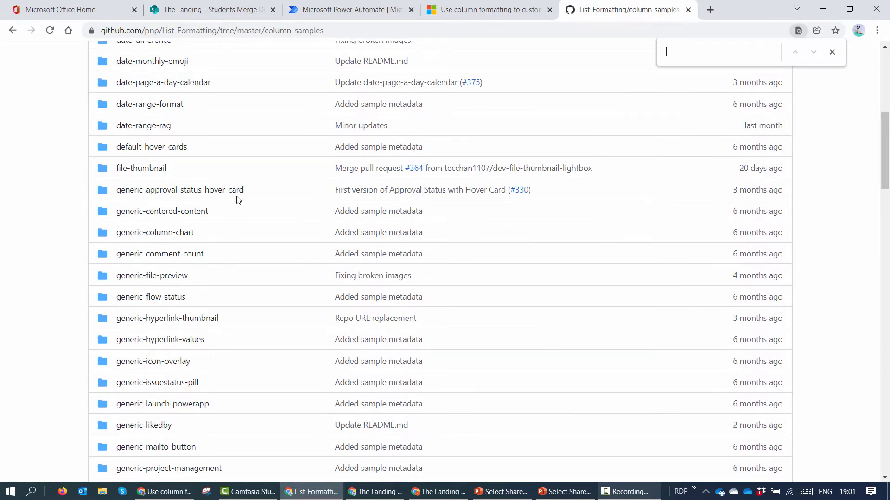
text(yes)
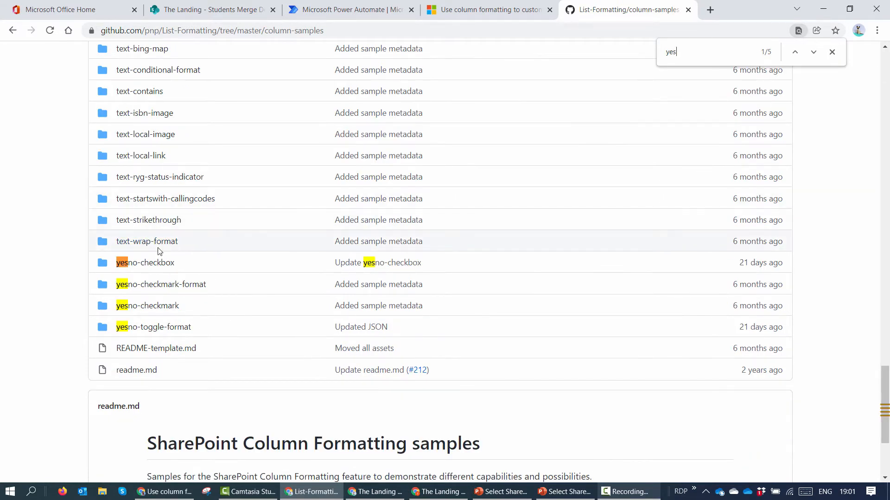
click(156, 264)
scroll(345, 239, down, 7)
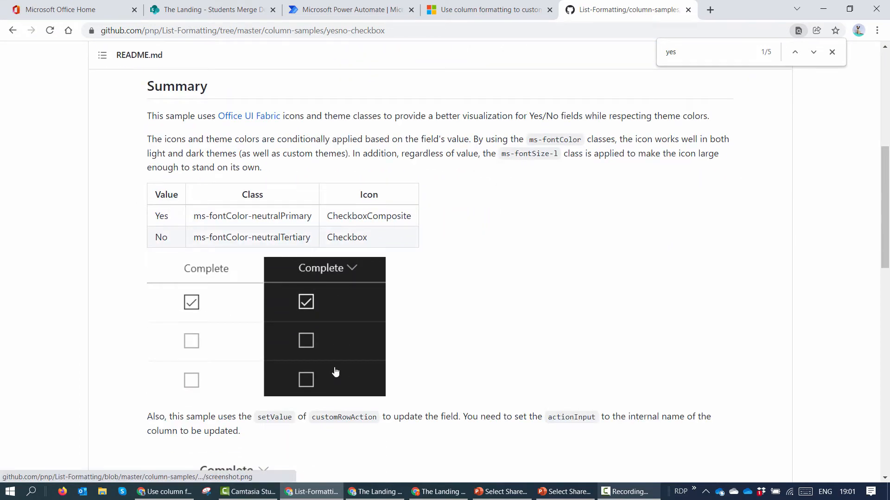
scroll(334, 370, down, 5)
scroll(333, 368, up, 4)
scroll(334, 366, down, 4)
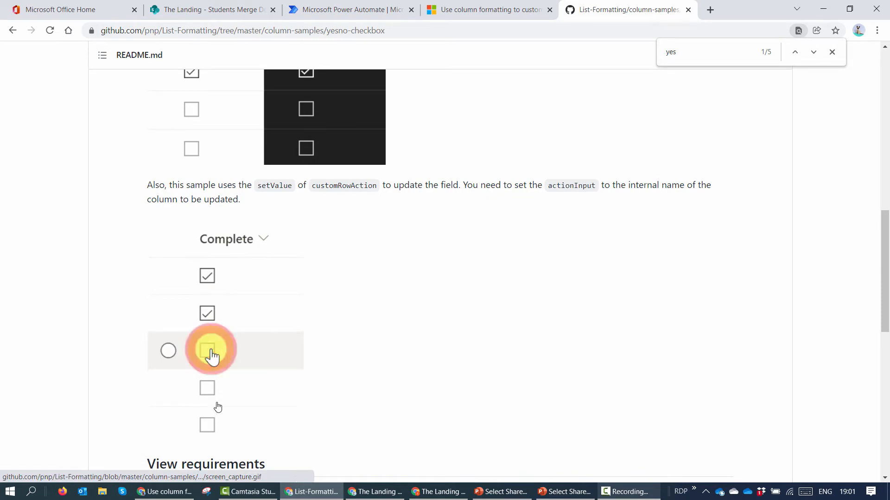
scroll(215, 445, up, 6)
scroll(309, 311, up, 5)
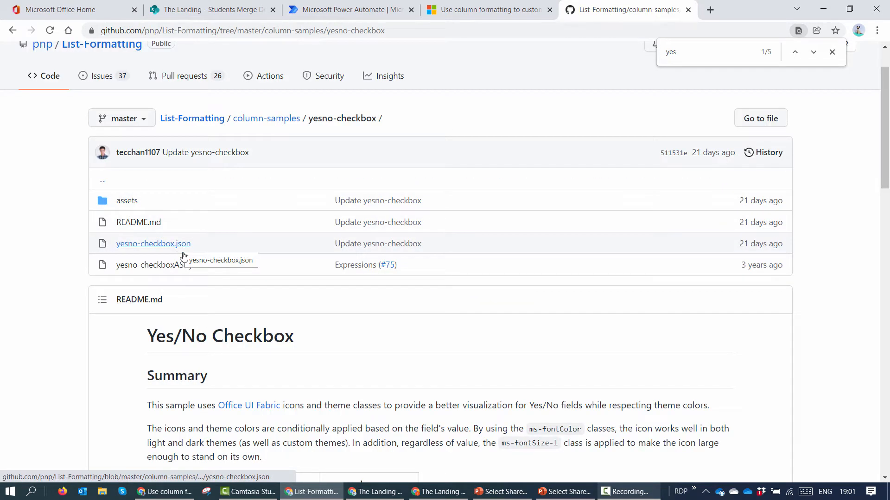
click(180, 245)
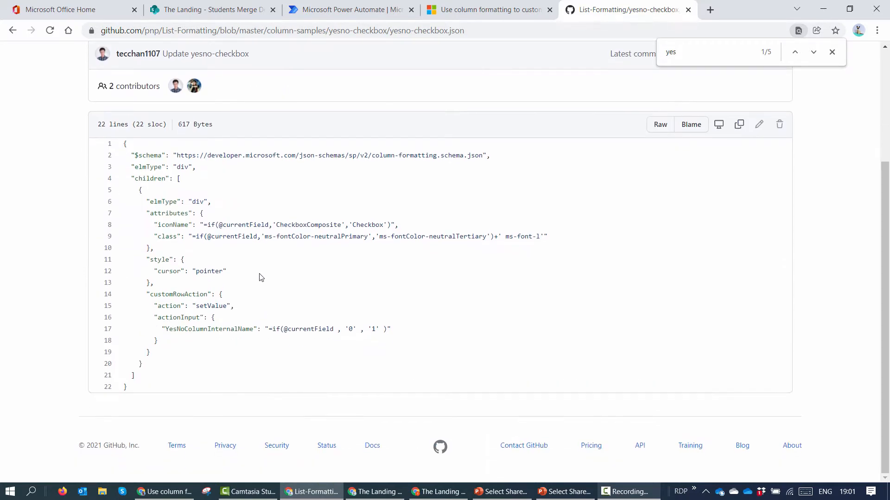
Step: Copy the 22-line yes/no checkbox JSON sample from the GitHub page
key(ctrl+a)
click(134, 202)
drag(123, 142, 223, 392)
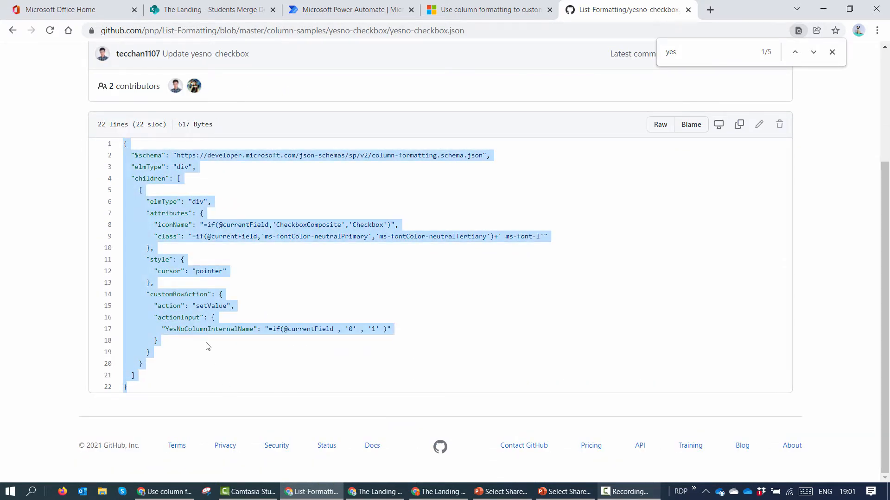
right_click(201, 298)
click(209, 306)
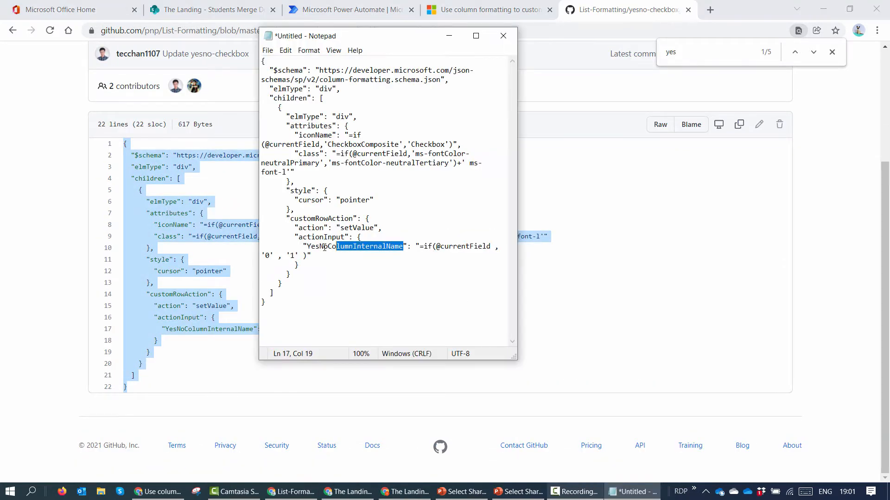
Step: In the Notepad copy, replace YesNoColumnInternalName with IncludeDoc and select all the JSON
drag(337, 247, 308, 247)
text(=)
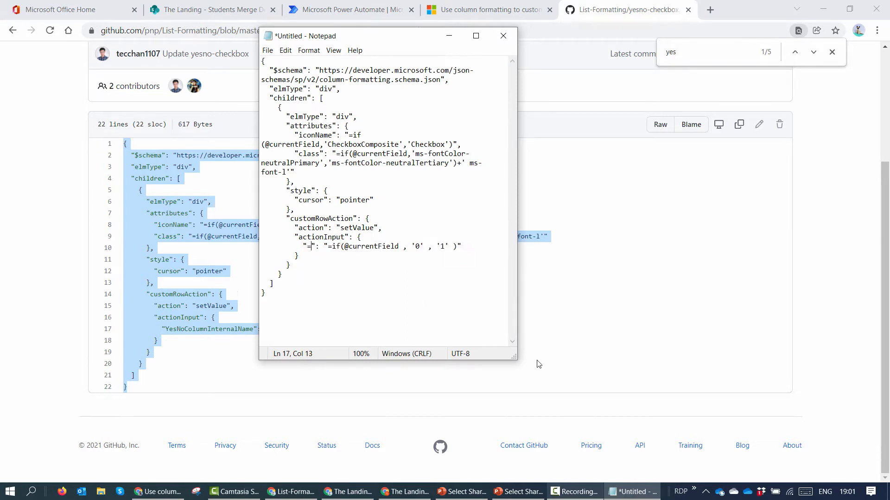
key(BackSpace)
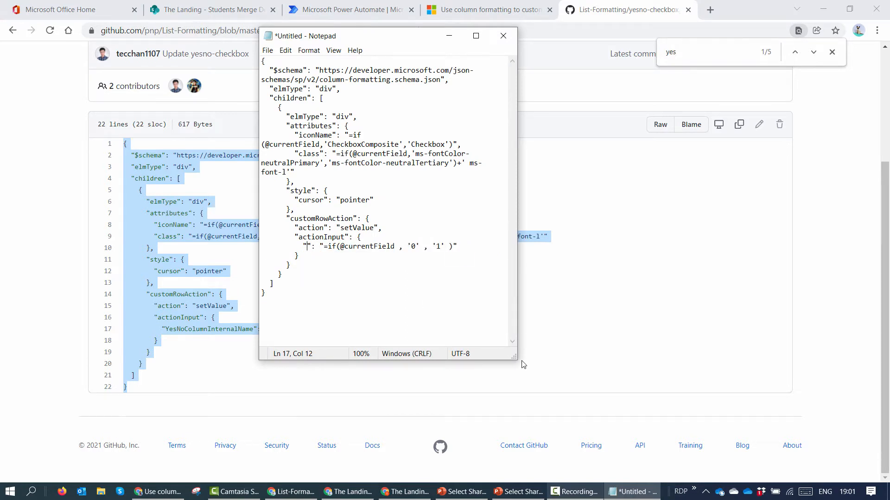
text(In)
text(cludeDoc)
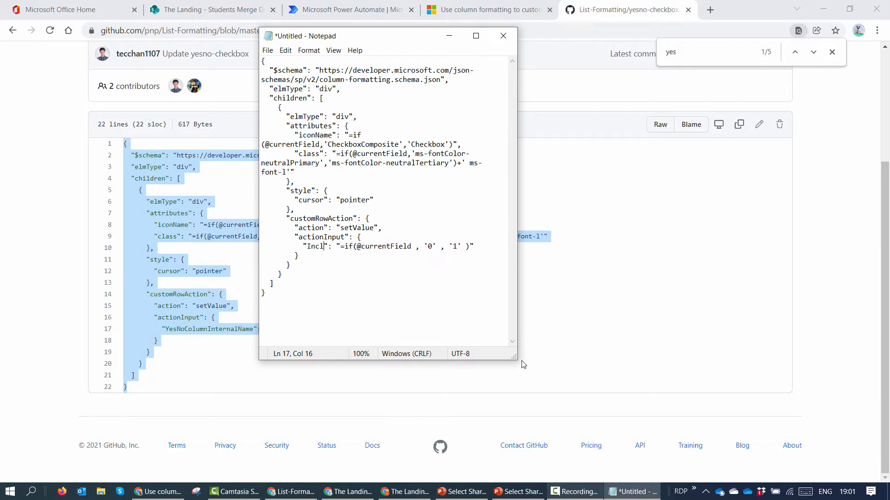
key(ctrl+a)
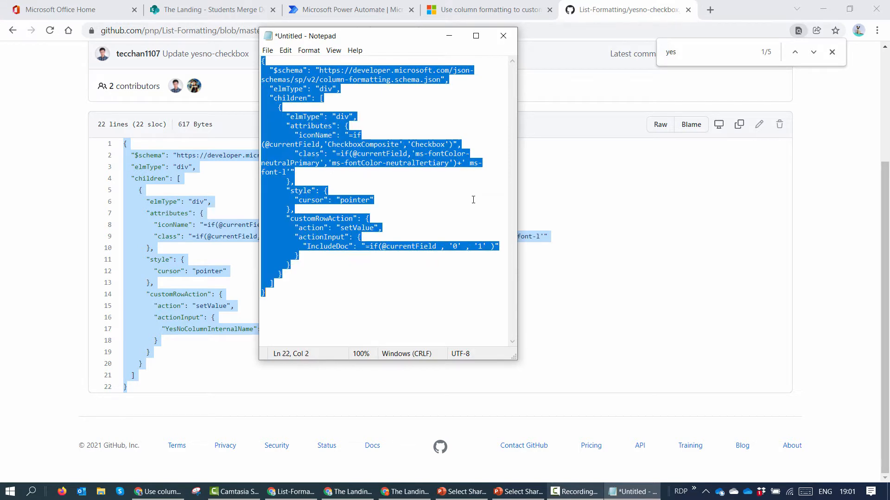
click(240, 17)
Step: Replace the IncludeDoc column's Advanced-mode format JSON with the edited checkbox JSON and save
click(499, 210)
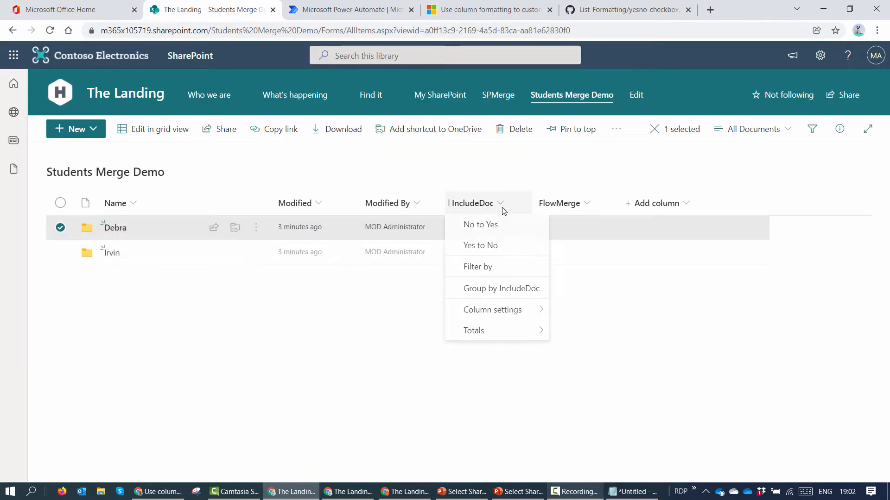
click(530, 311)
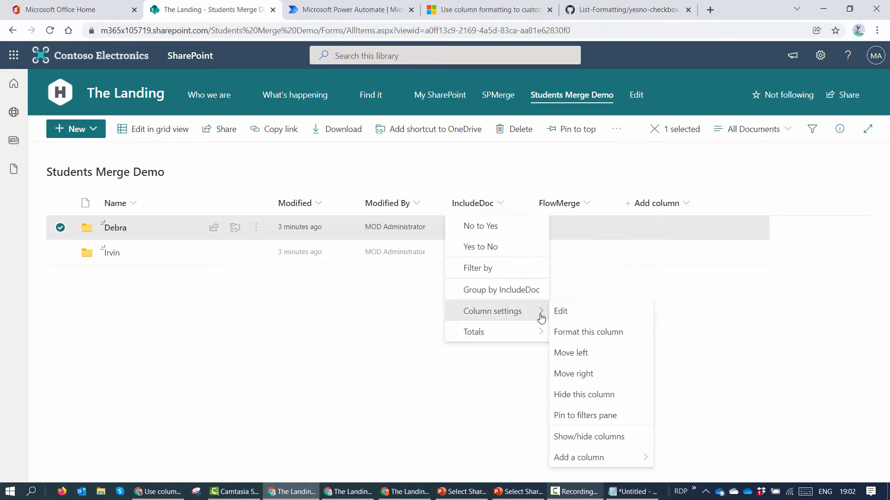
click(582, 338)
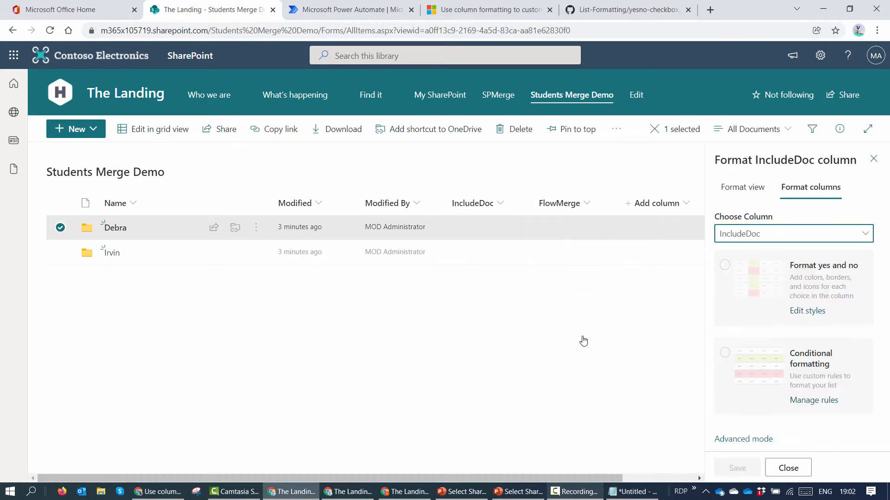
click(760, 439)
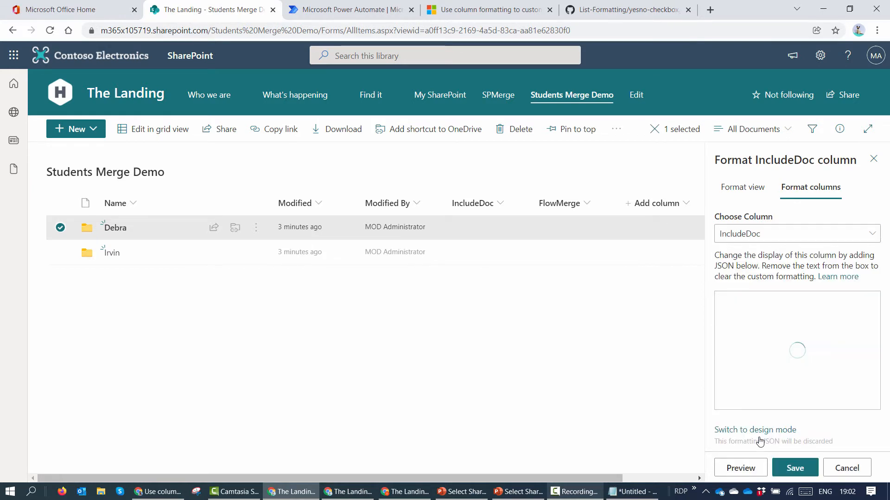
key(ctrl+a)
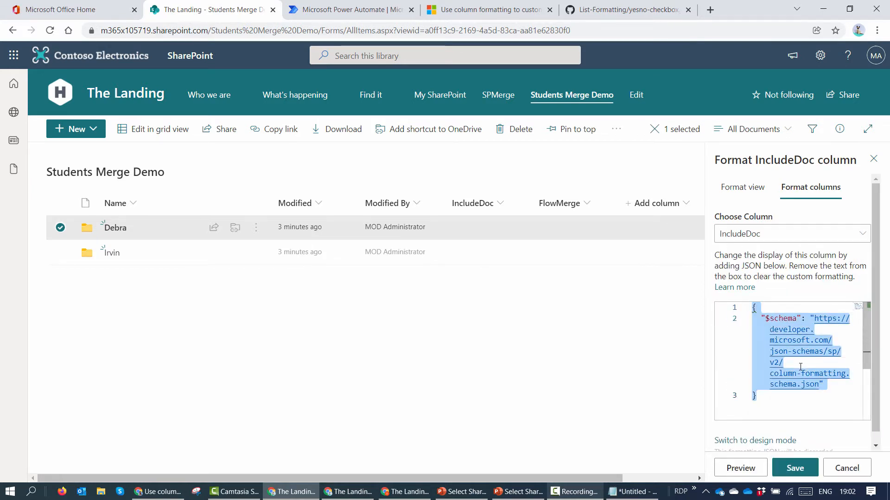
key(Delete)
key(ctrl+v)
scroll(793, 363, down, 3)
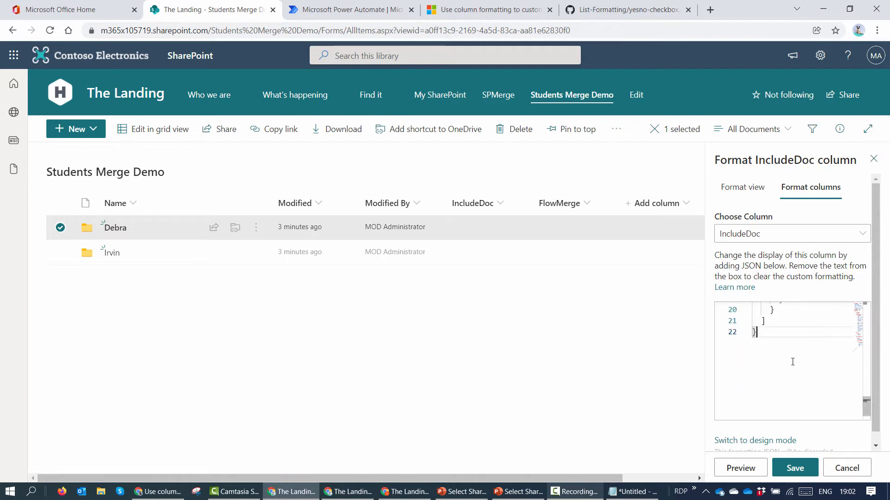
scroll(794, 361, up, 5)
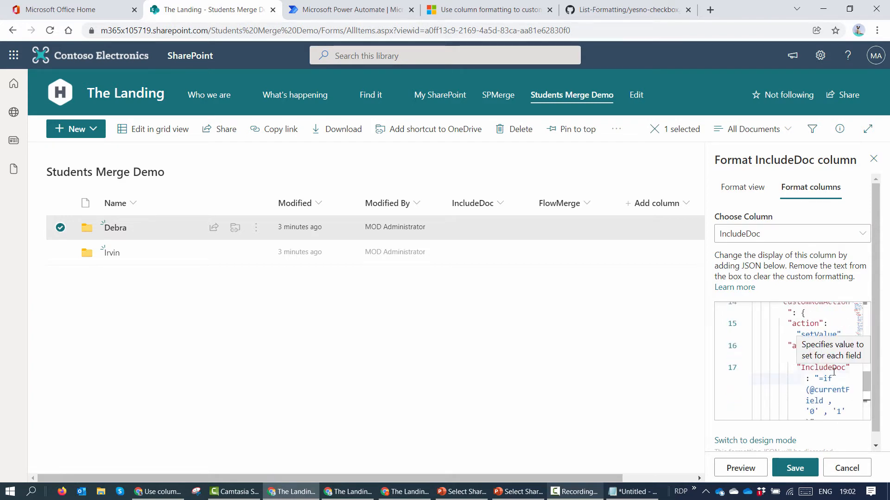
scroll(837, 367, down, 1)
click(794, 468)
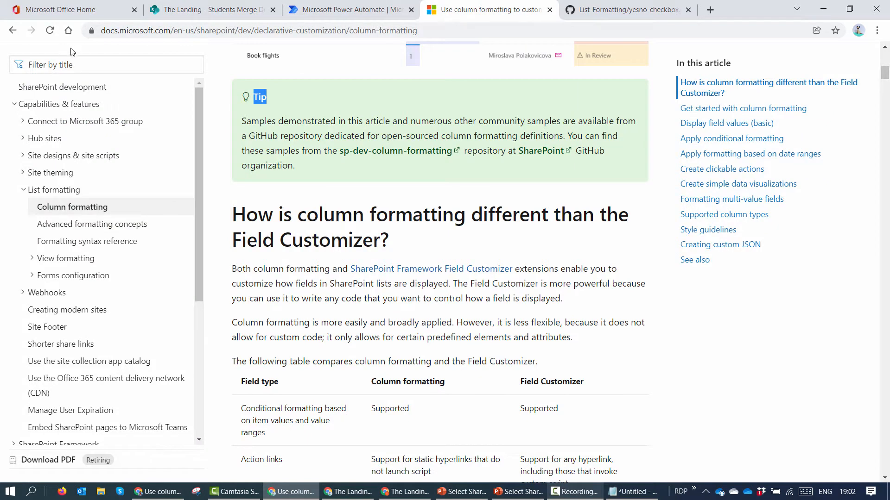
Step: Navigate GitHub's column-samples to the generic-start-flow start-flow-button.json file
click(584, 10)
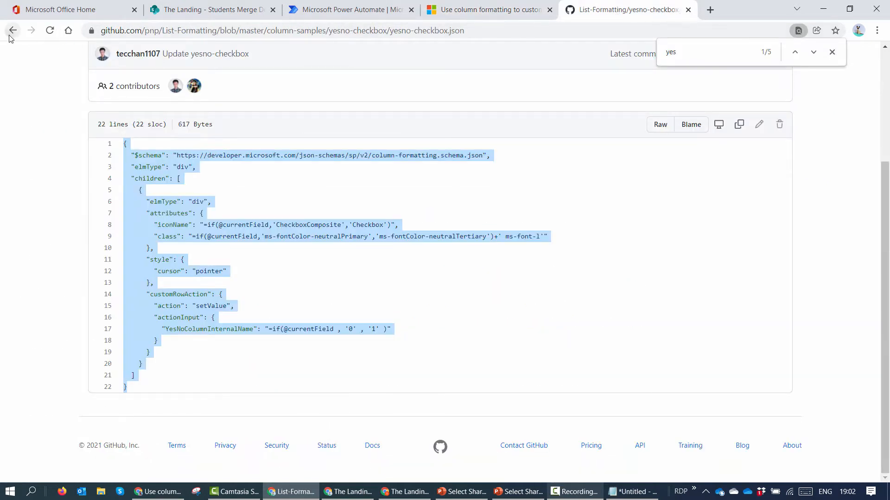
click(12, 30)
click(277, 118)
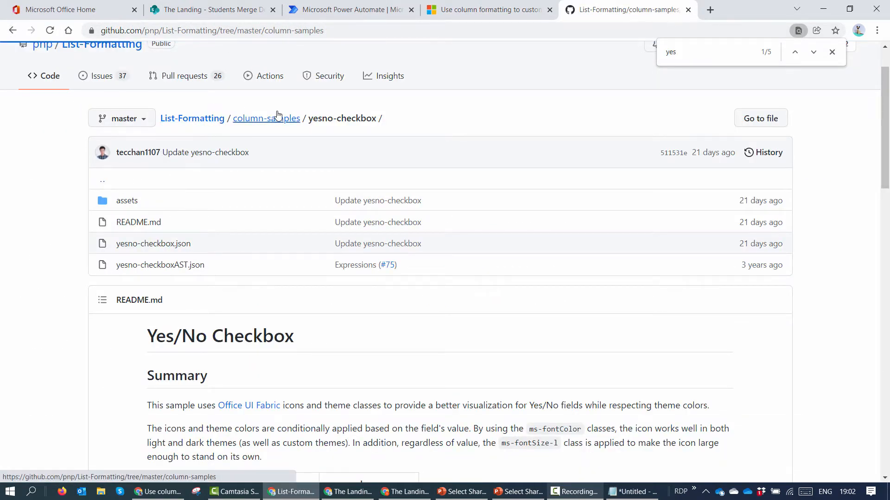
scroll(330, 175, down, 5)
scroll(330, 176, down, 4)
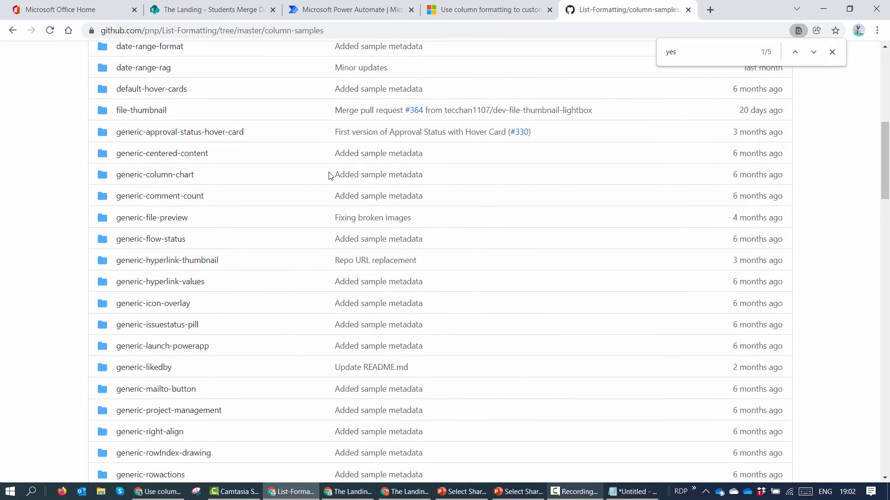
scroll(330, 176, down, 3)
scroll(330, 176, down, 2)
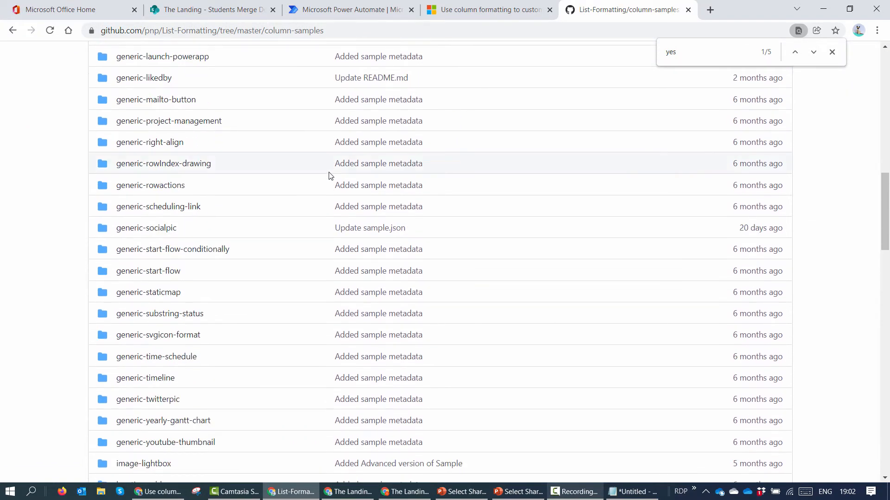
click(140, 272)
click(186, 187)
Step: Copy the 31-line start-flow JSON over Notepad's text and maximize Notepad
scroll(376, 207, down, 5)
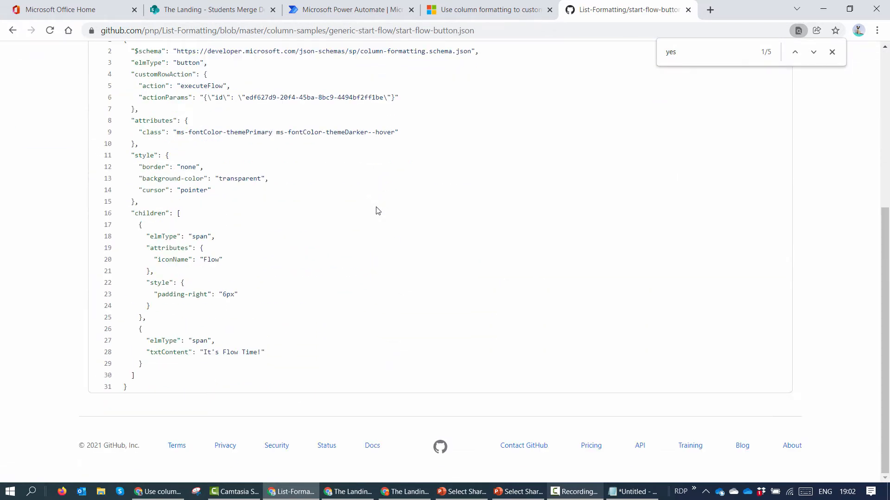
scroll(230, 129, up, 4)
drag(127, 210, 225, 385)
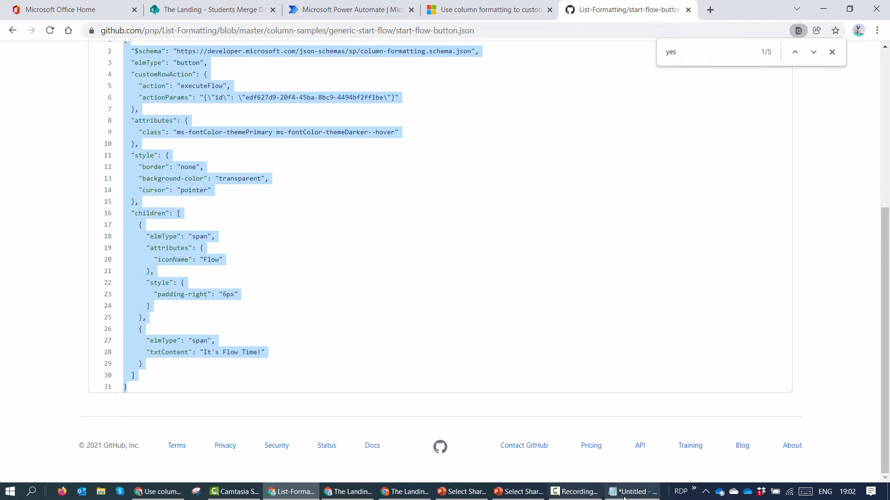
click(632, 491)
text({   "$schema": "https://developer.microsoft.com/json-schemas/sp/column-formatting.schema.json",   "elmType": "button",   "customRowAction": {     "action": "executeFlow",     "actionParams": "{\"id\": \"edf627d9-20f4-45ba-8bc9-4494bf2ff1be\"}"   },   "attributes": {     "class": "ms-fontColor-themePrimary ms-fontColor-themeDarker--hover"   },   "style": {     "border": "none",     "background-color": "transparent",     "cursor": "pointer"   },   "children": [     {       "elmType": "span",       "attributes": {         "iconName": "Flow"       },       "style": {         "padding-right": "6px"       }     },     {       "elmType": "span",       "txtContent": "It's Flow Time!"     }   ] })
click(475, 36)
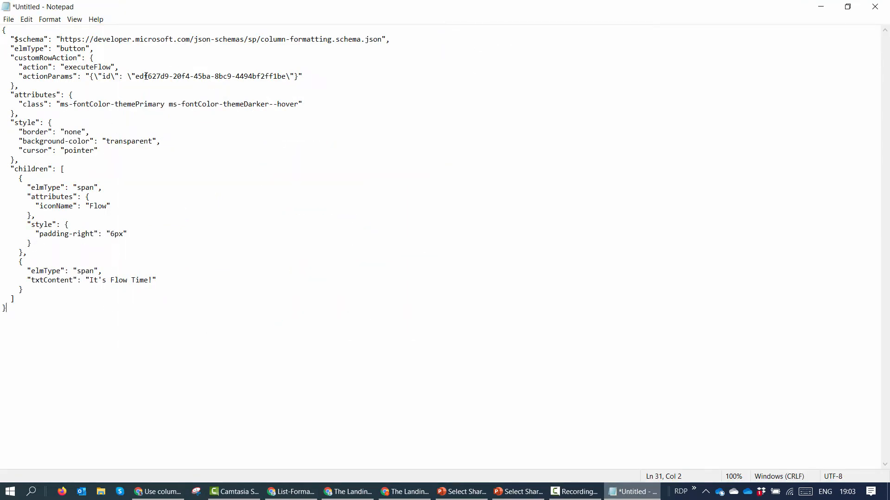
Step: Replace the It's Flow Time button label with Merge in the Notepad JSON
drag(135, 77, 289, 80)
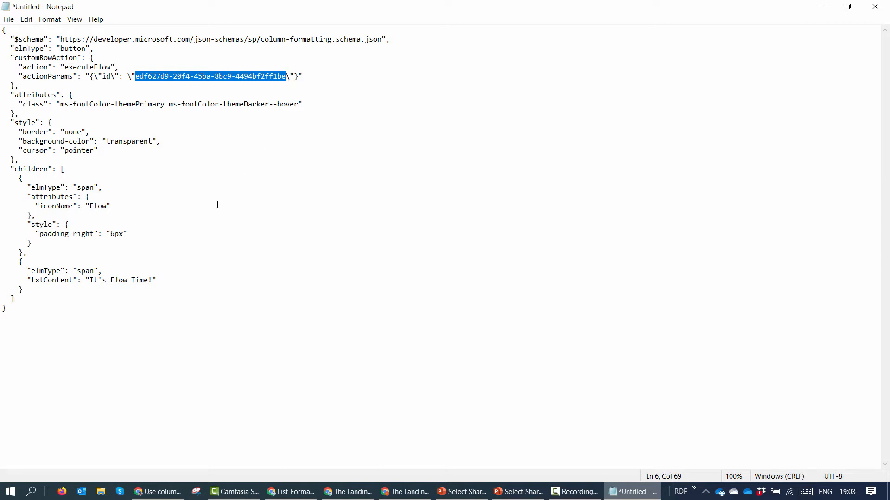
click(149, 281)
drag(148, 280, 89, 281)
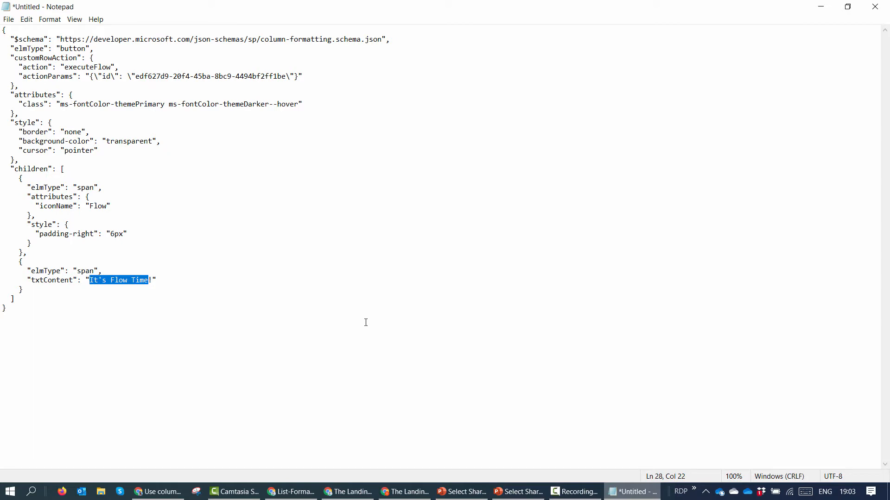
text(Mer)
text(ge D)
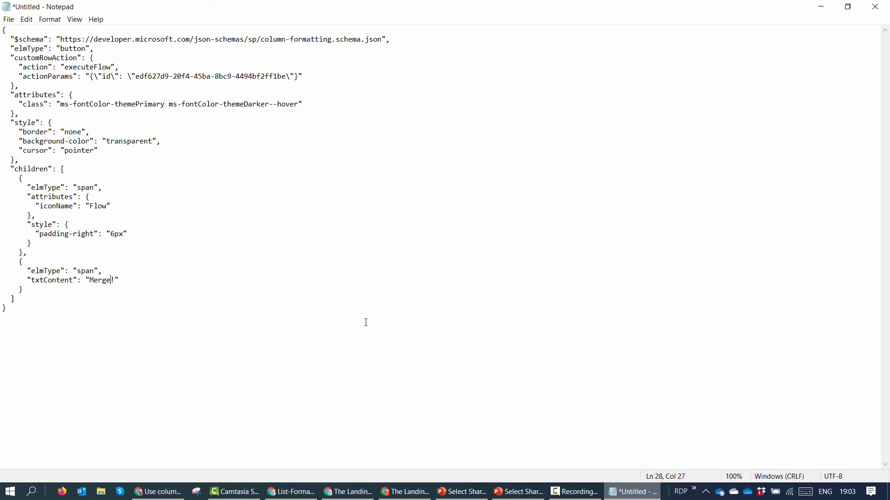
click(821, 7)
click(236, 14)
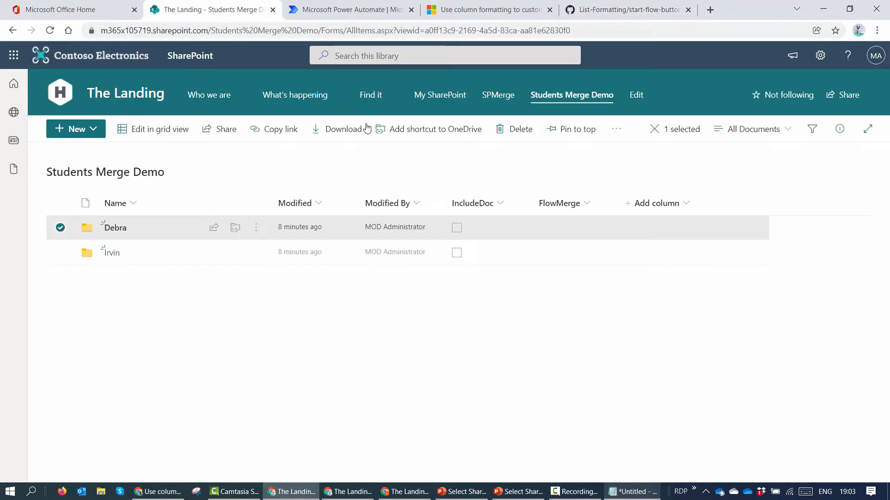
Step: Replace the FlowMerge column's Advanced-mode format JSON with the start-flow button JSON and save
click(600, 208)
mouse_move(604, 318)
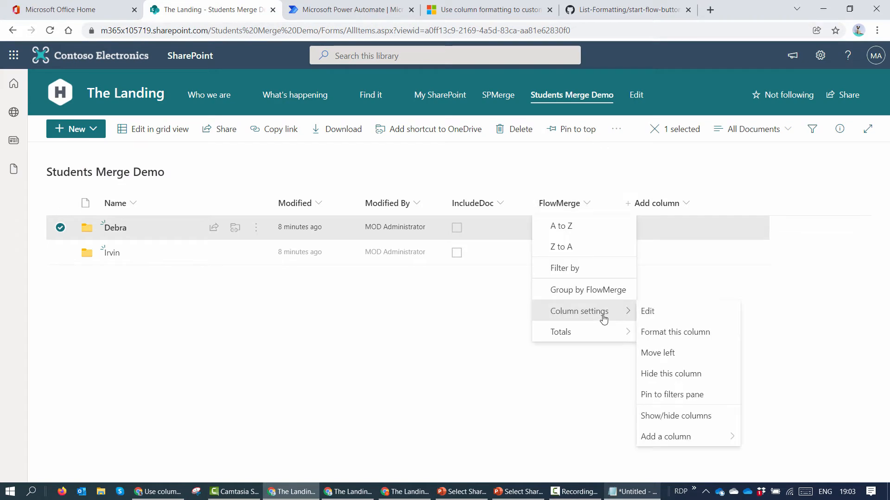
click(682, 332)
click(743, 439)
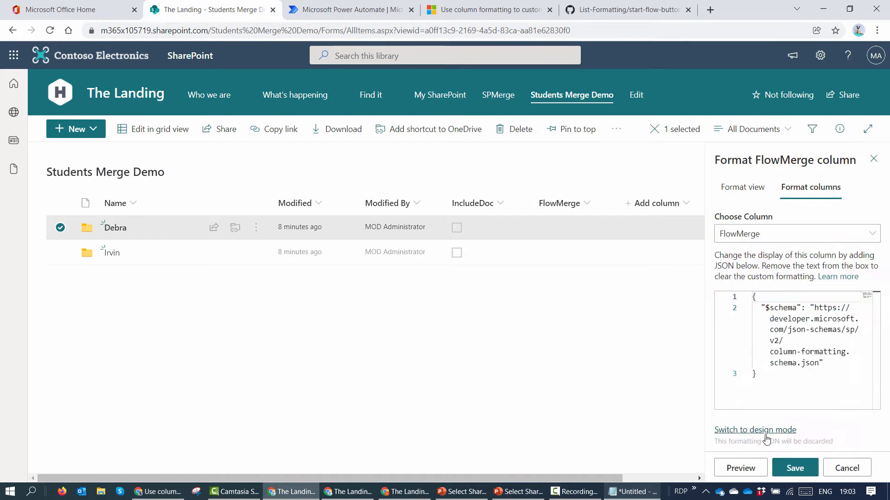
click(819, 401)
key(ctrl+a)
key(Delete)
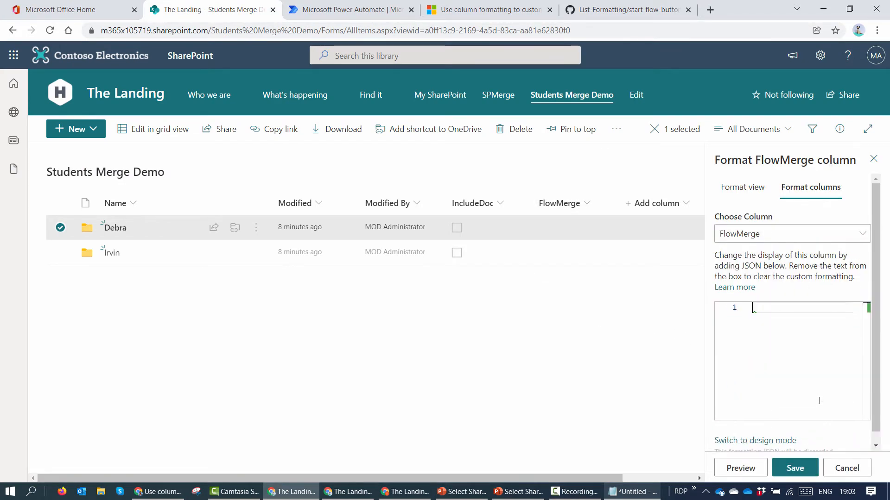
key(ctrl+v)
click(811, 475)
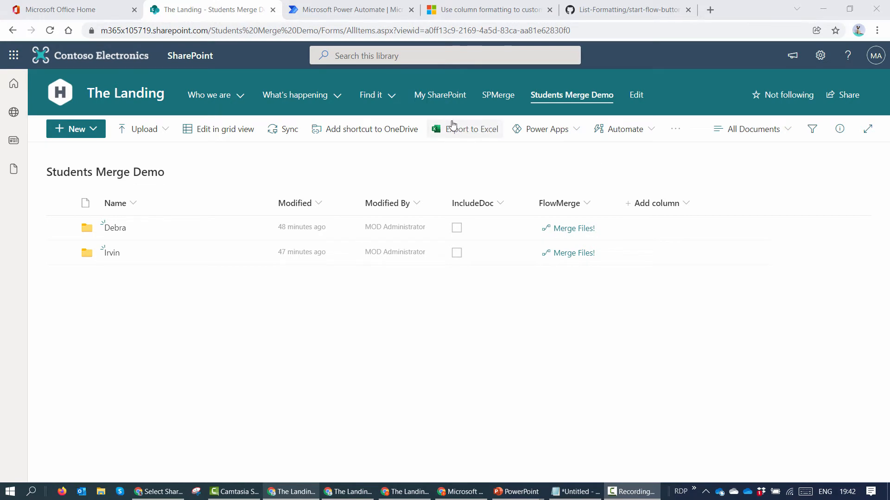
Step: Create an instant cloud flow using the SharePoint 'For a selected file' trigger
click(358, 13)
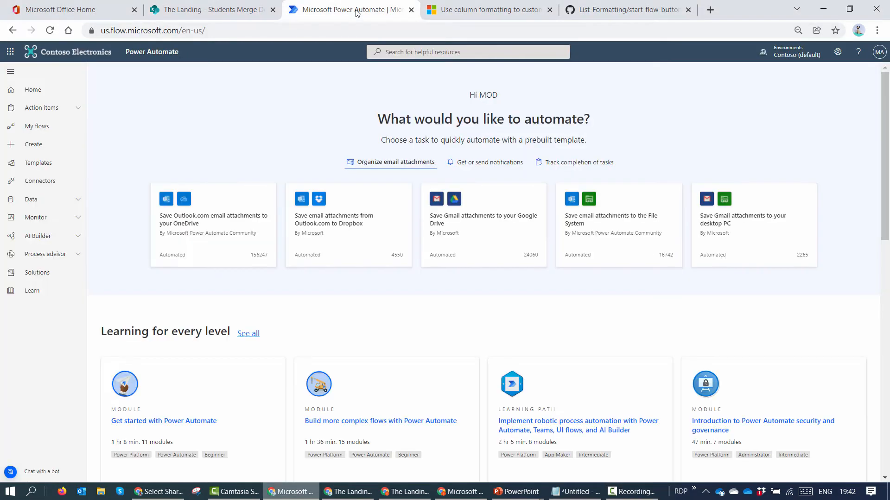
click(58, 132)
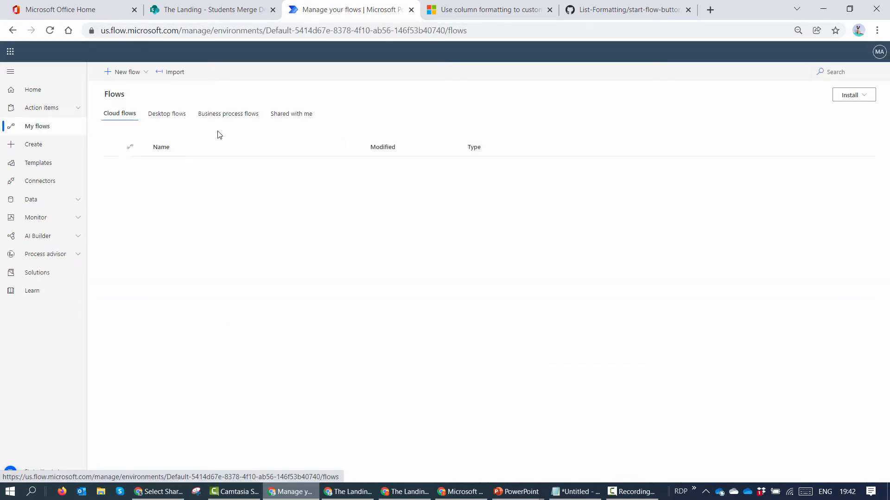
click(47, 144)
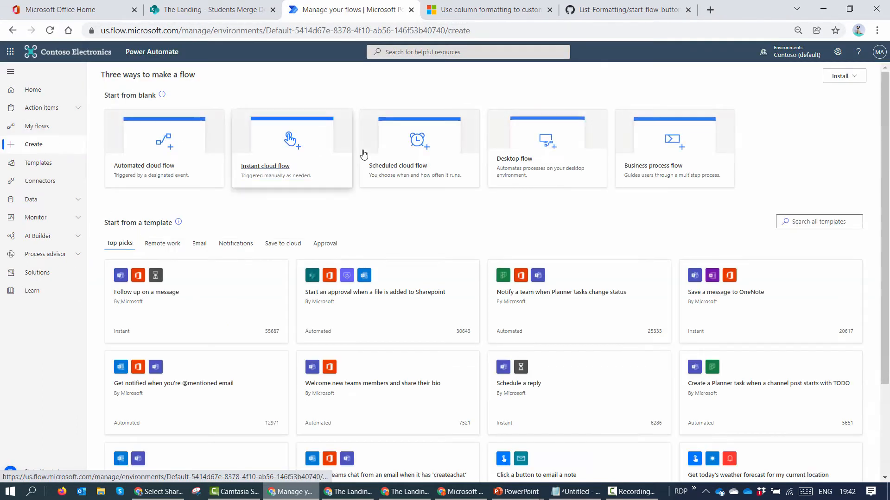
click(286, 156)
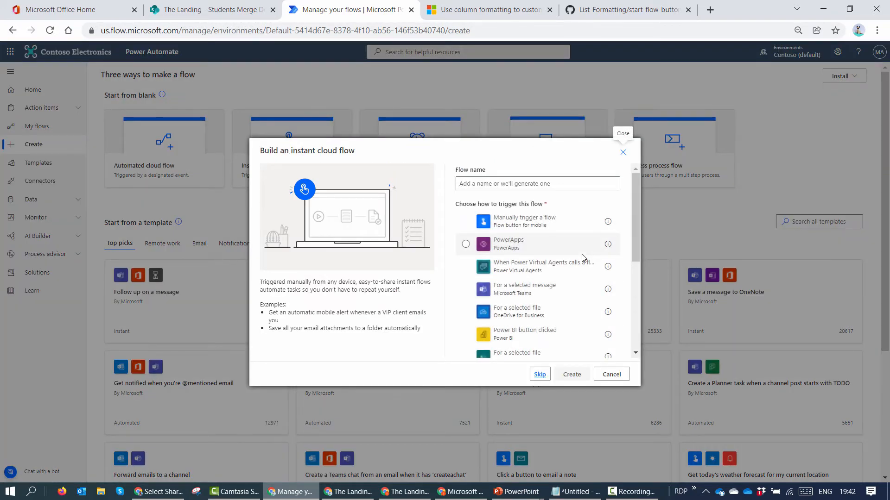
scroll(583, 257, down, 2)
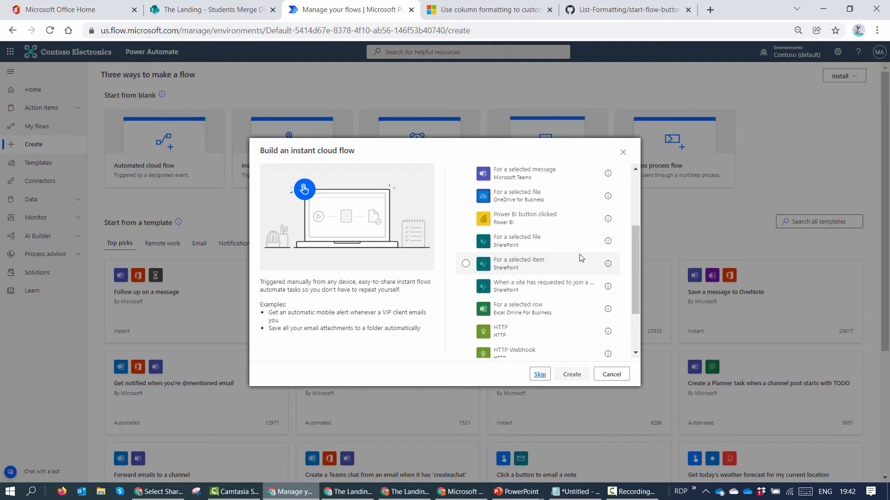
click(549, 243)
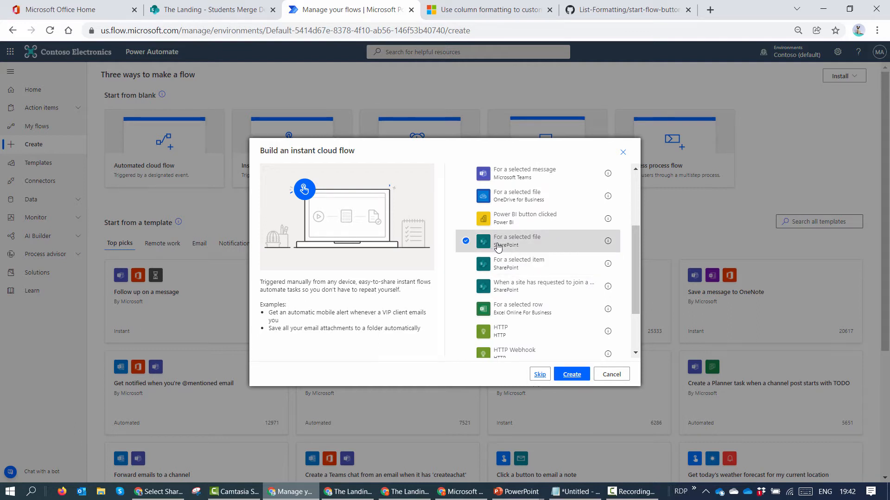
click(572, 374)
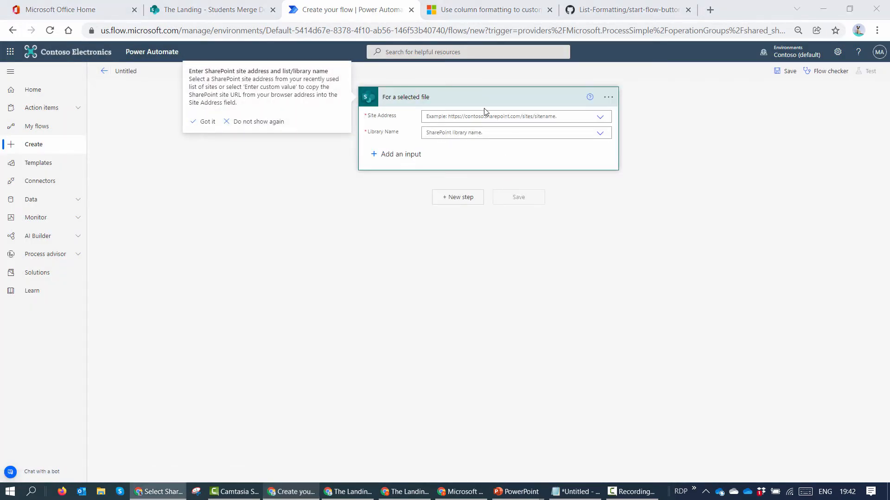
Step: Set up the trigger's site and add a SharePoint Get files (properties only) step
click(485, 113)
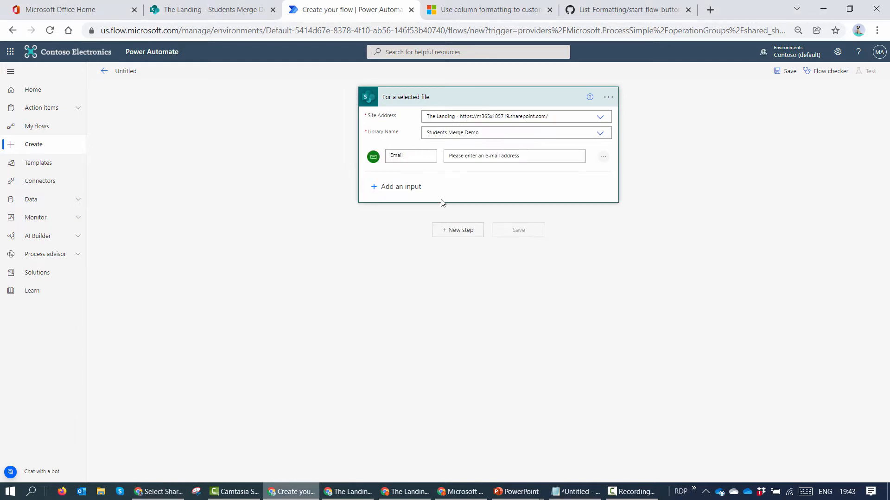
click(452, 231)
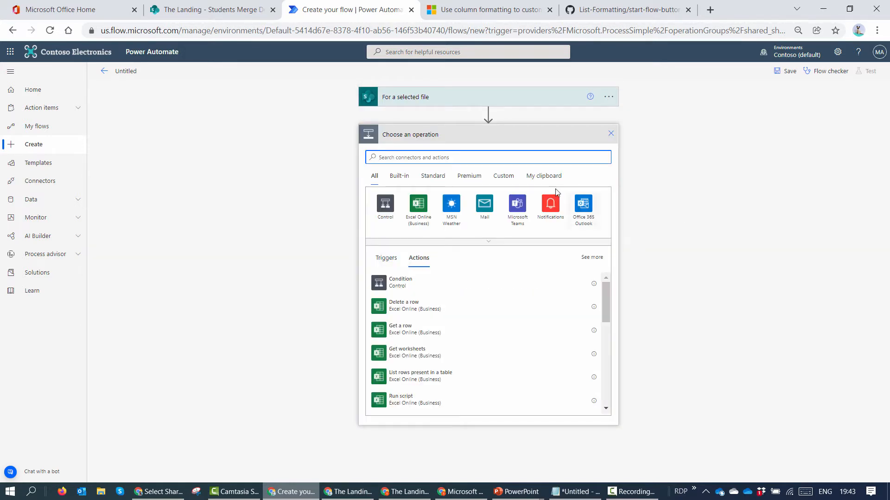
text(Share)
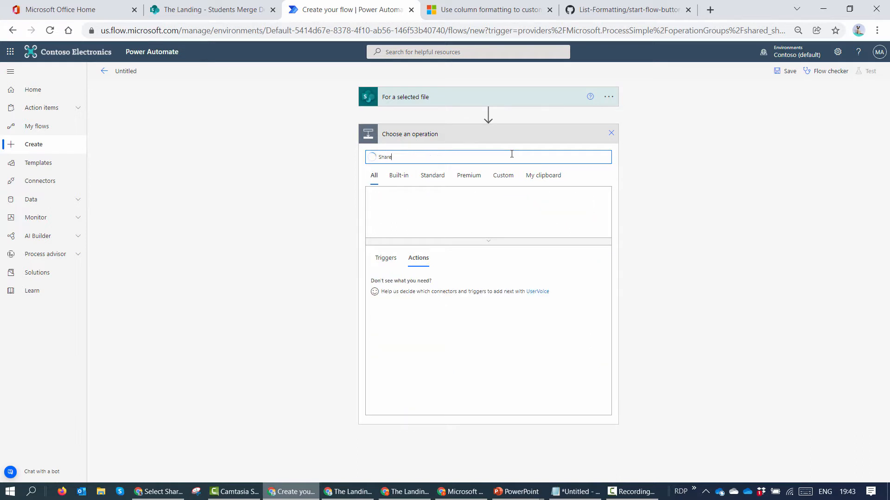
text(Point)
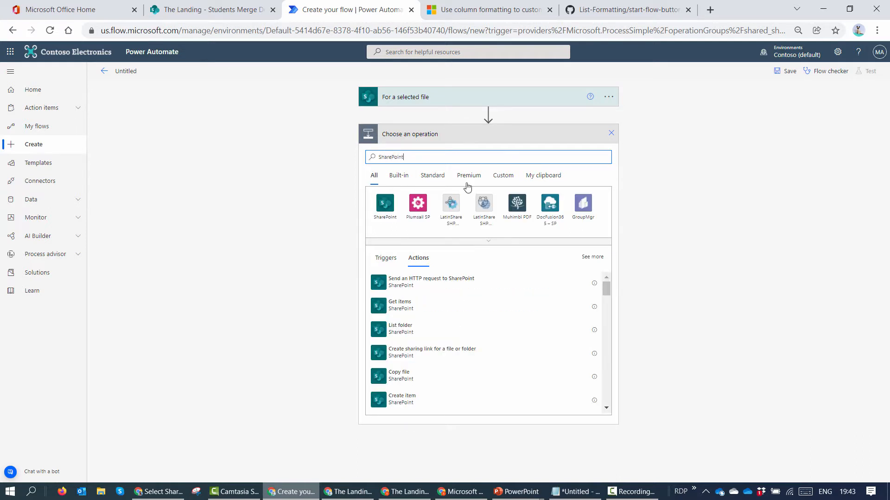
click(389, 210)
text(get)
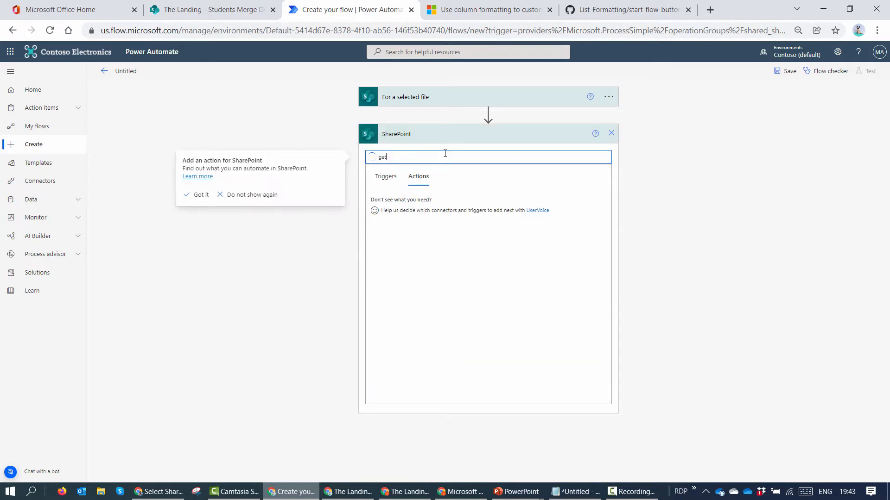
text( fil)
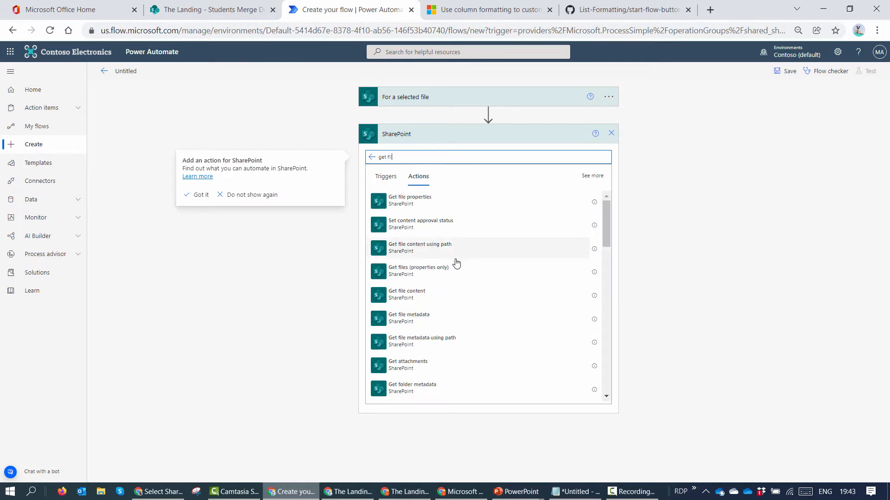
Step: Point Get files at The Landing site's Students Merge Demo library and show advanced options
click(485, 153)
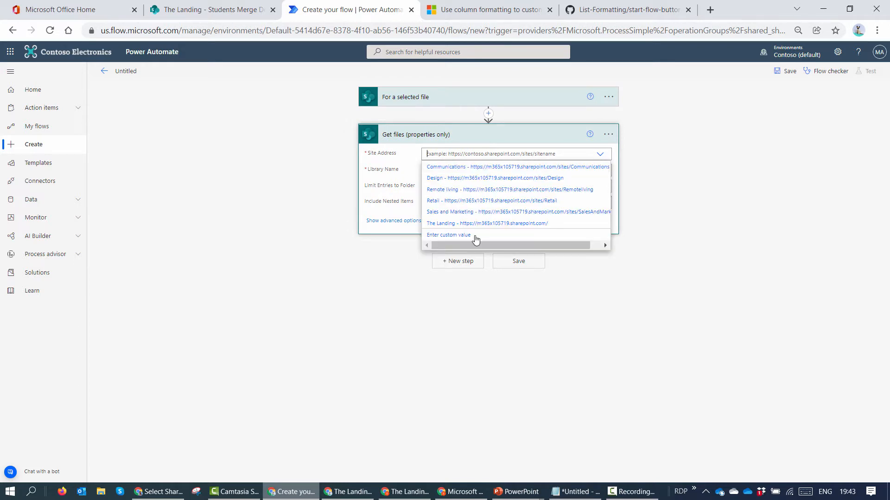
click(471, 230)
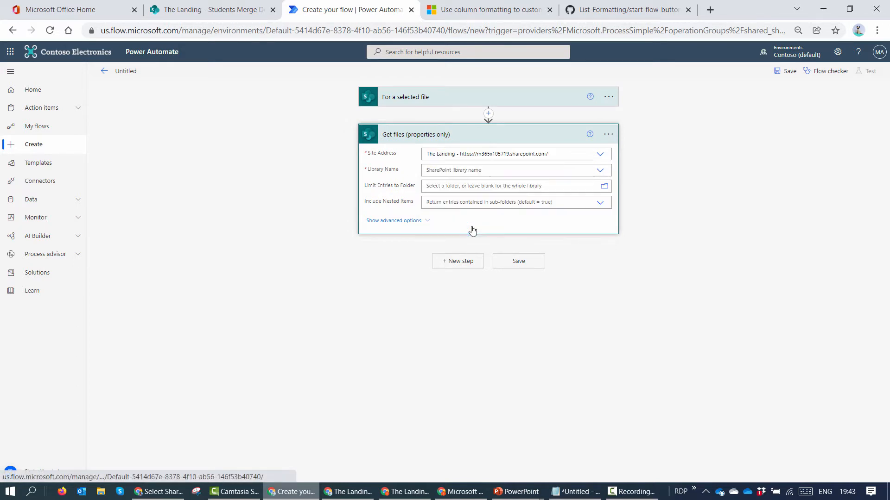
click(600, 170)
click(441, 251)
click(417, 221)
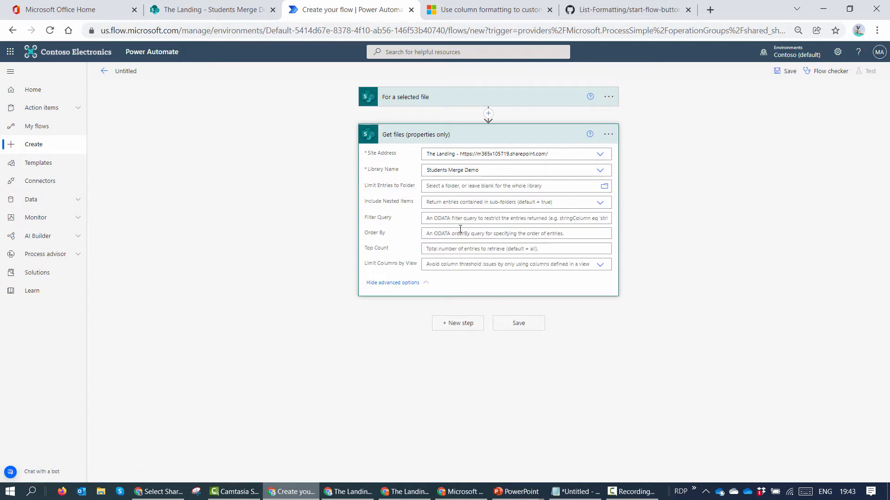
Step: Filter the Get files step with the query IncludeDoc eq 1
click(448, 220)
text(Inc)
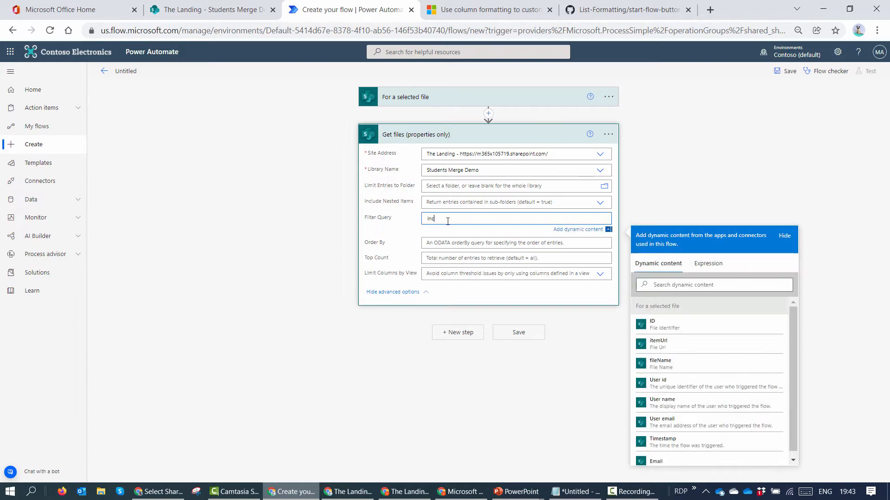
text(ludeDoc)
click(230, 10)
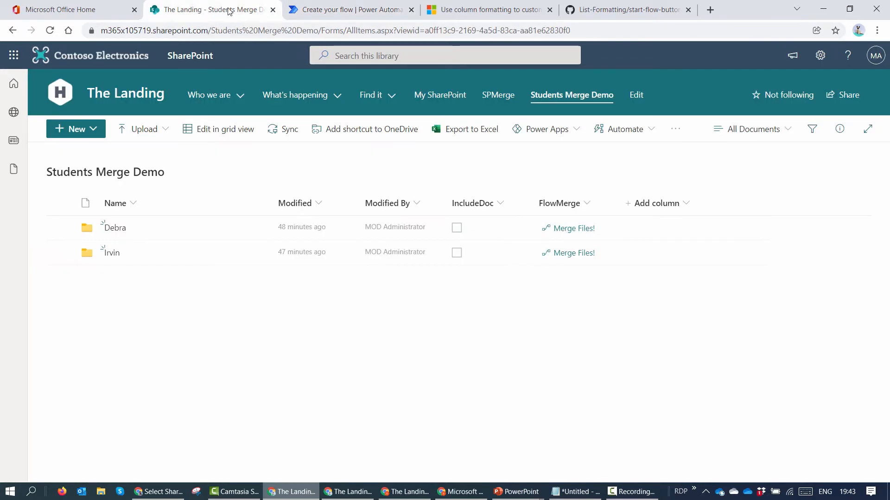
click(353, 10)
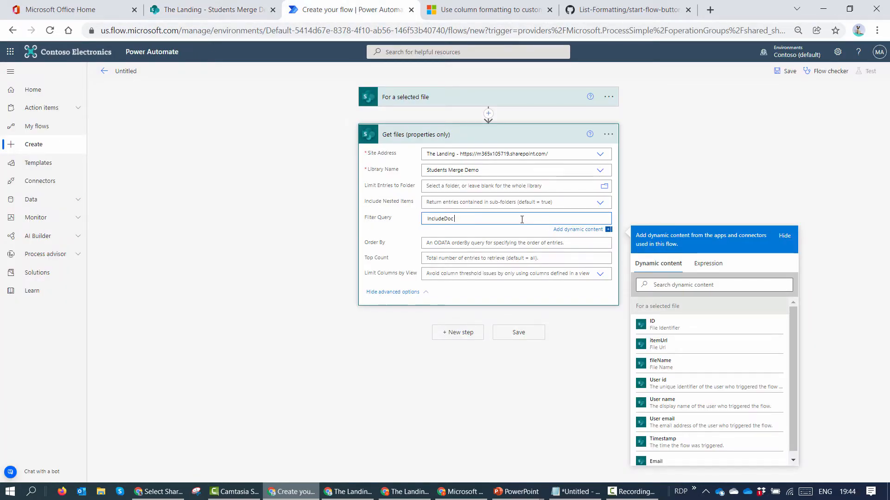
text(q 1)
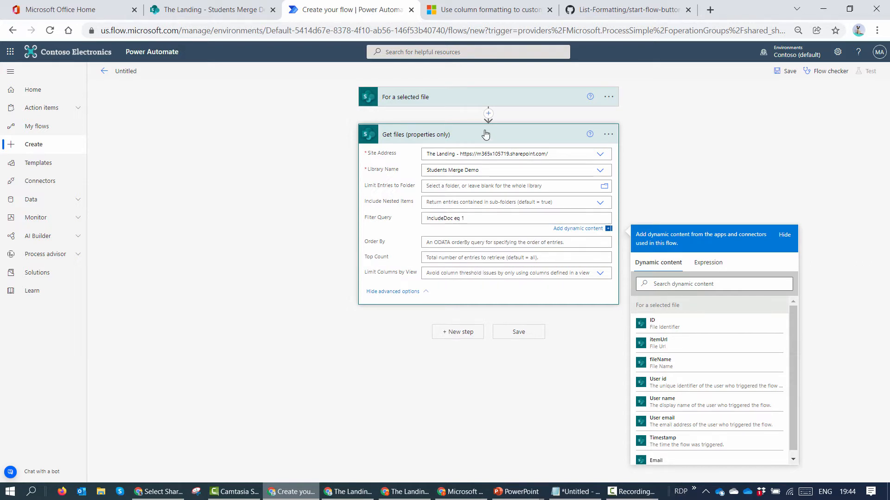
click(486, 134)
click(464, 176)
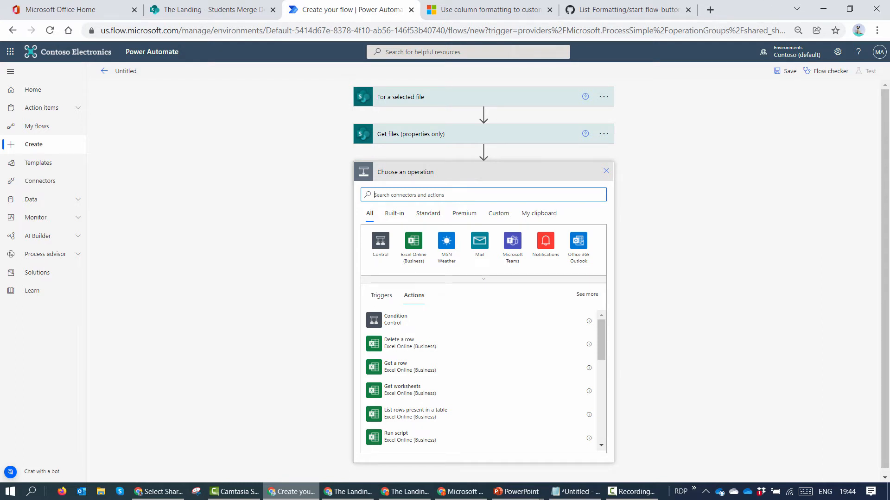
Step: Add an Initialize variable step declaring FileArr as an Array
text(Initialise)
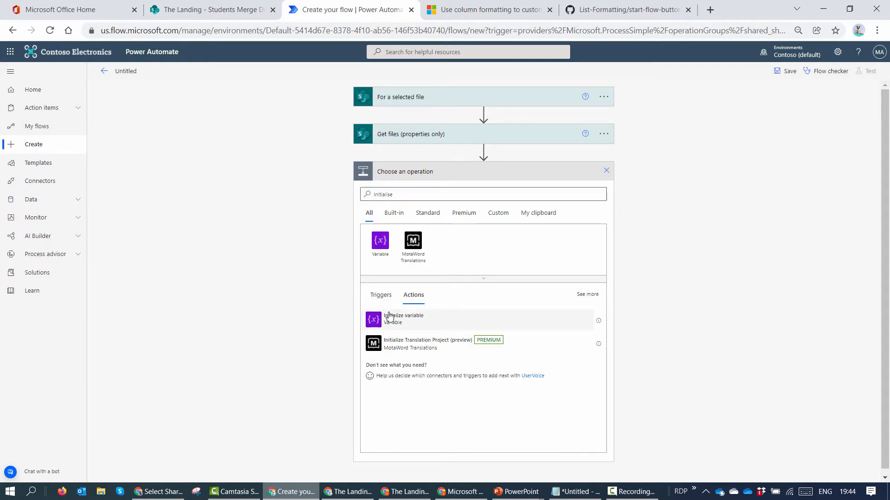
click(389, 317)
click(464, 191)
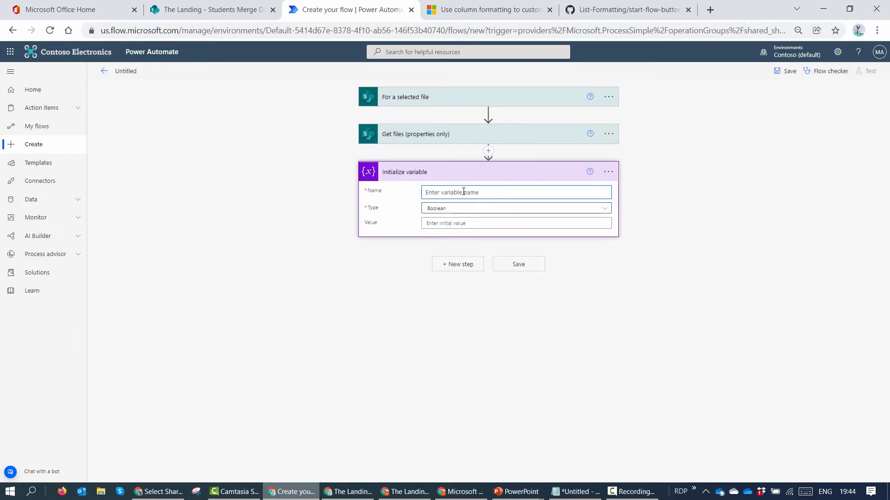
text(FileArr)
click(456, 210)
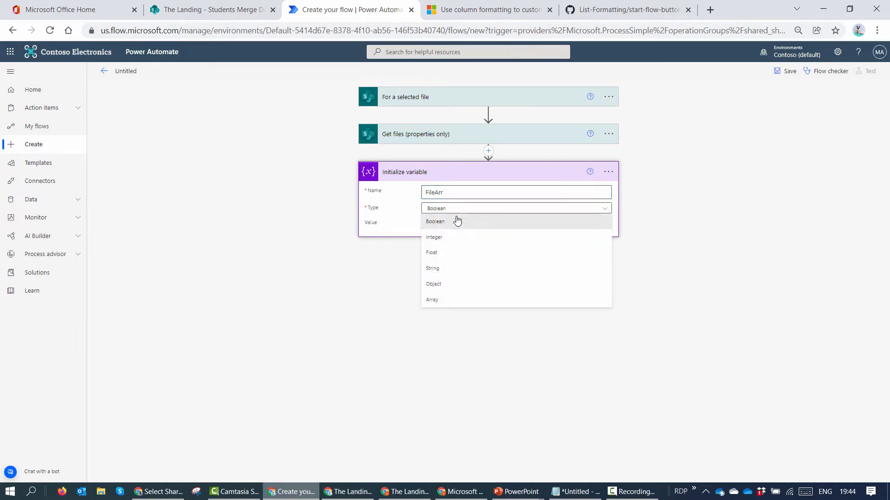
click(452, 305)
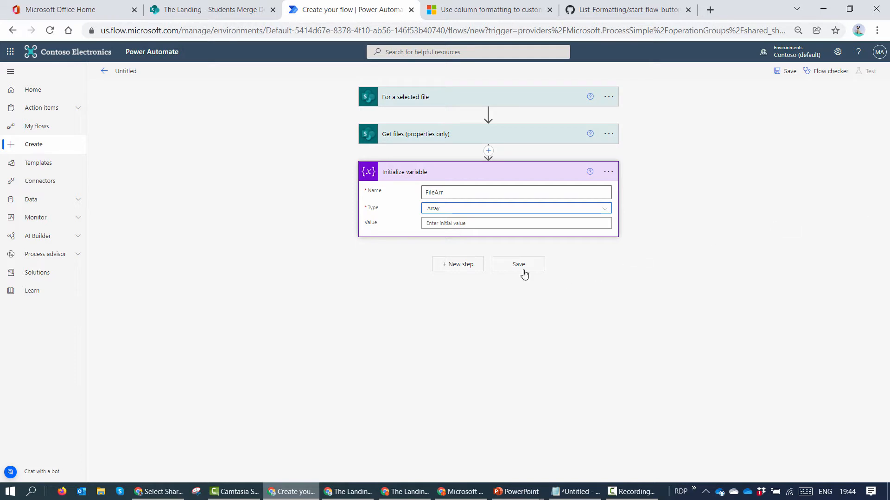
click(458, 265)
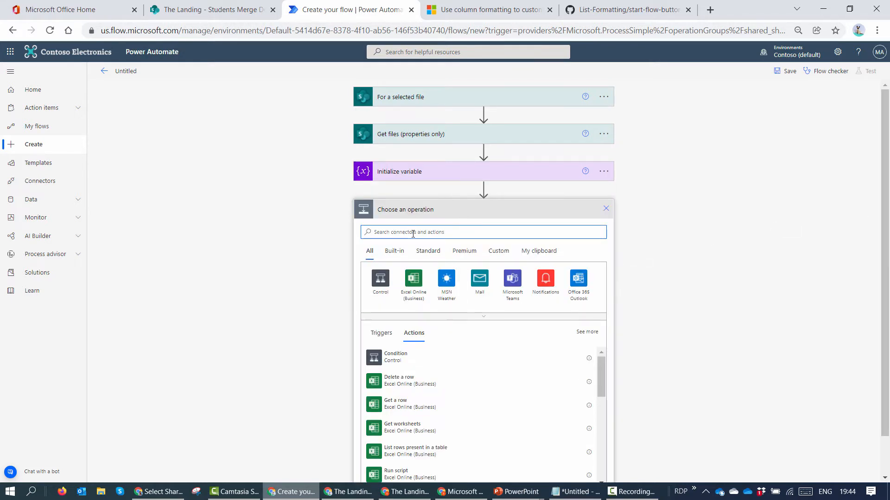
Step: Add Get file content on The Landing site, using each file's Identifier as the file
text(Get file con)
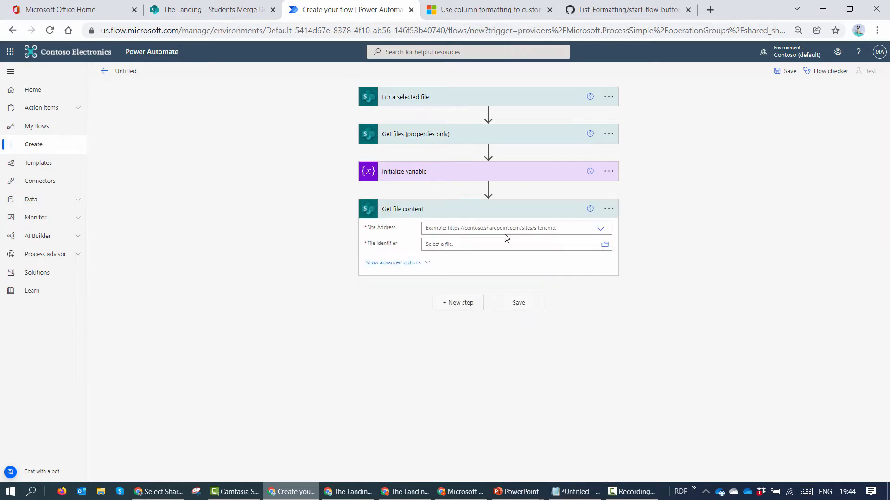
click(506, 231)
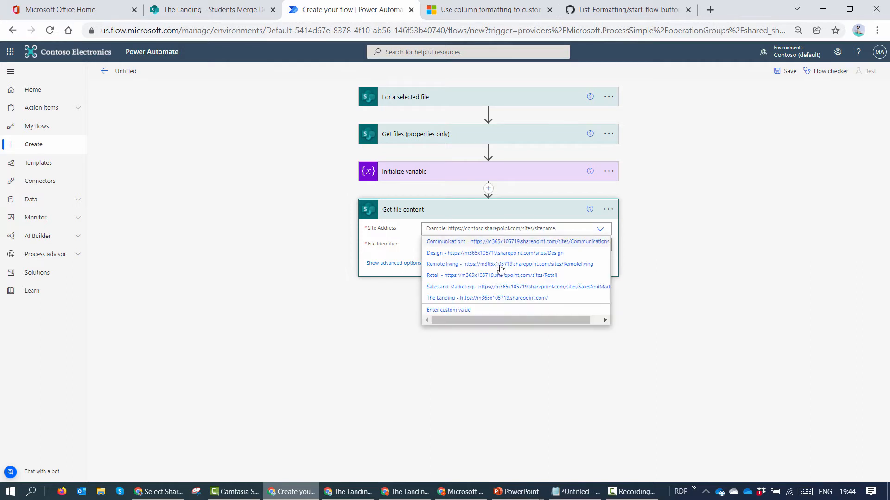
click(475, 299)
click(469, 245)
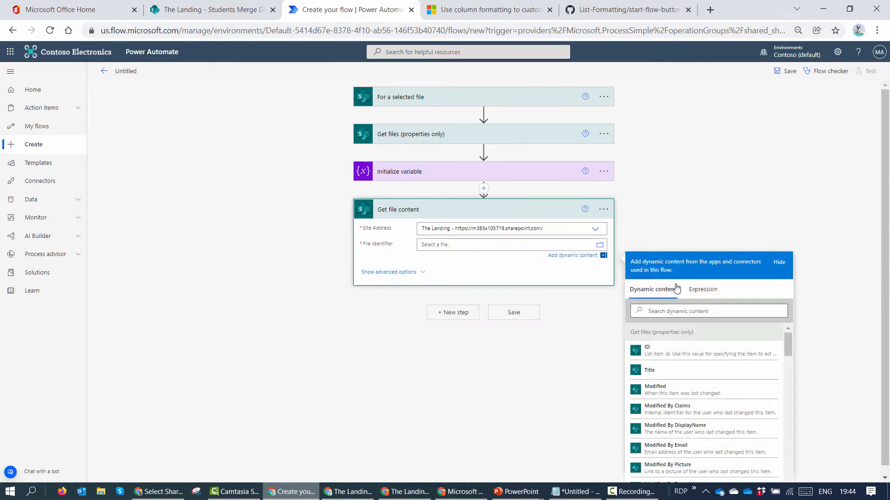
click(674, 311)
text(ide)
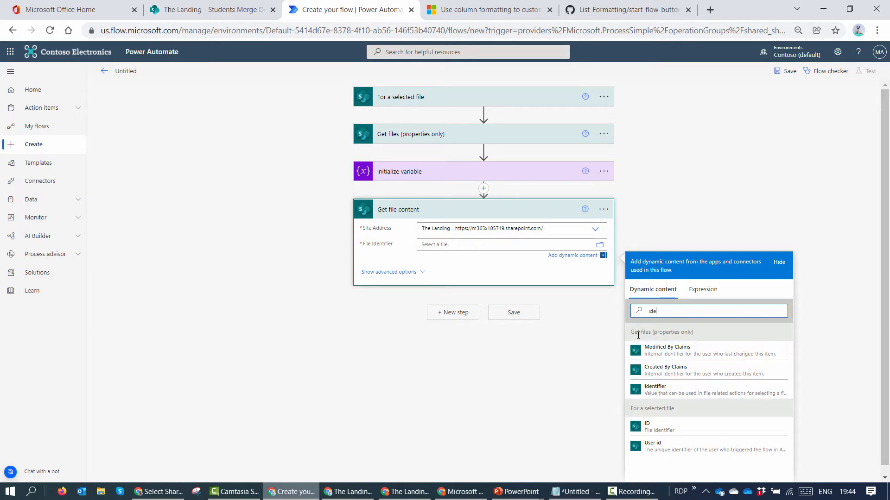
click(675, 391)
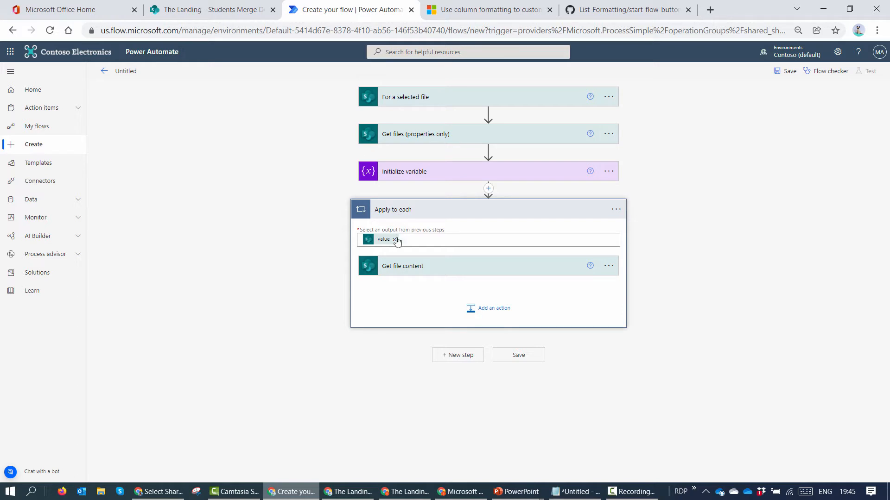
Step: Add an Append to array variable action inside the loop that targets FileArr
mouse_move(397, 247)
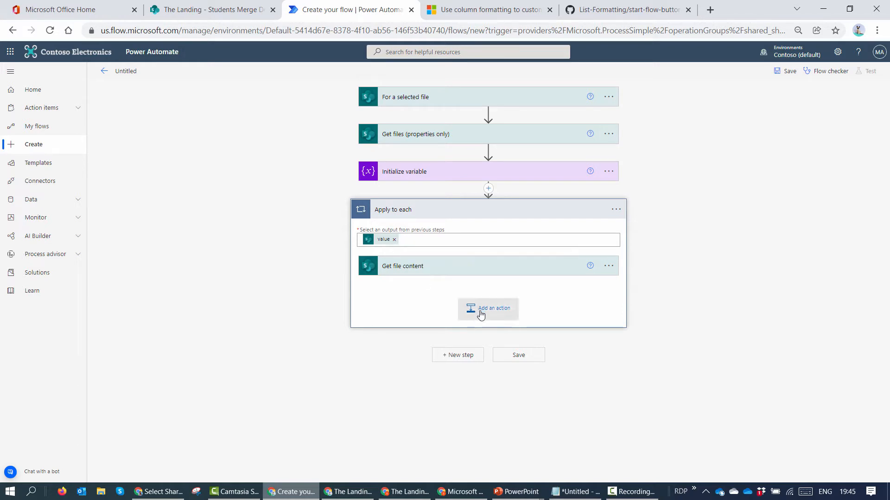
click(468, 265)
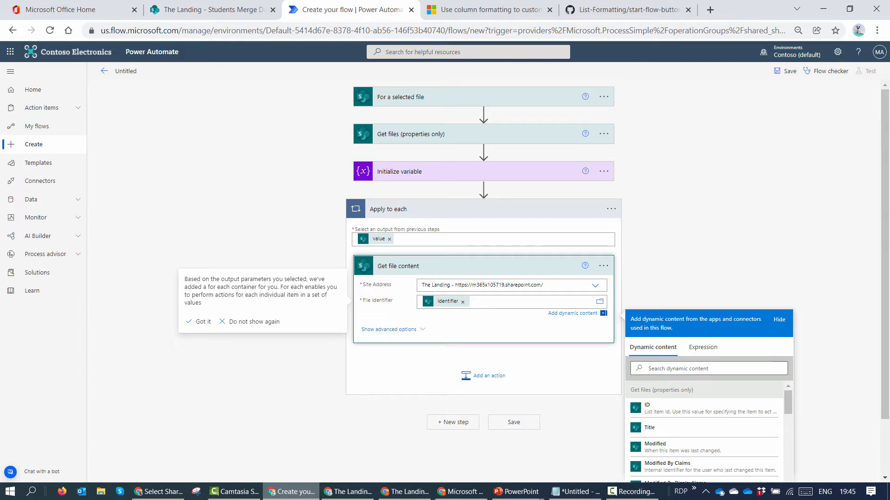
click(490, 376)
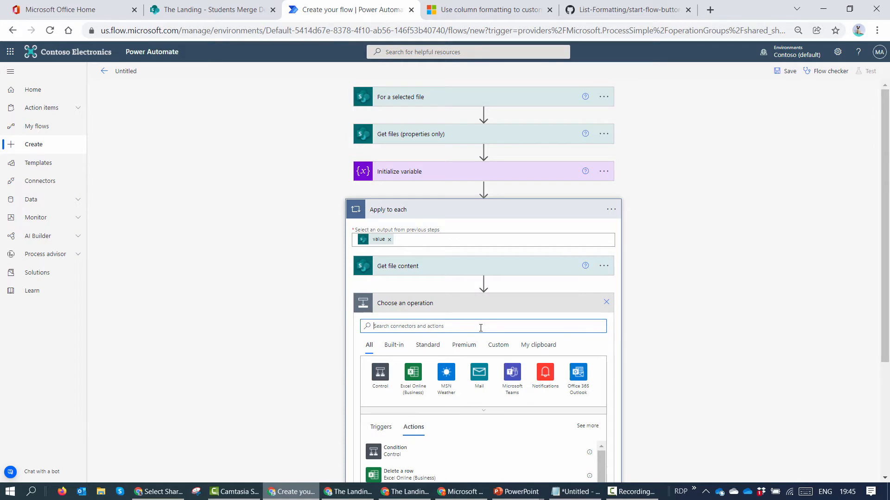
text(variable)
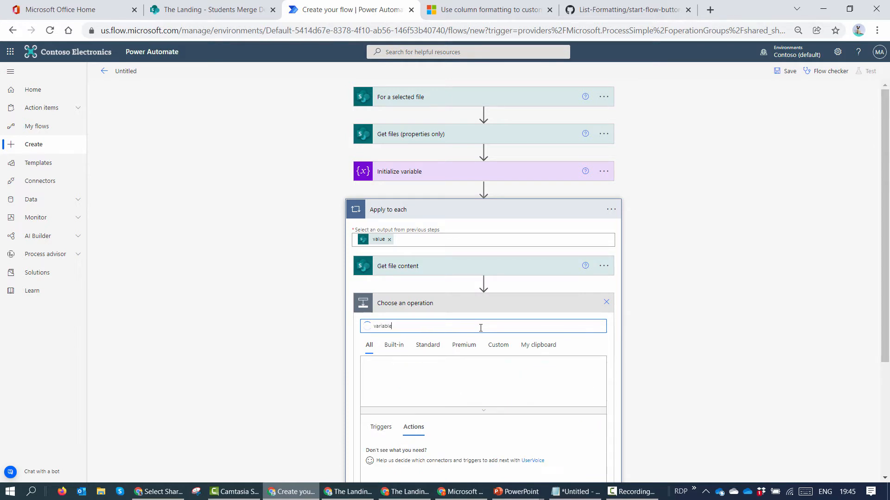
scroll(472, 385, down, 5)
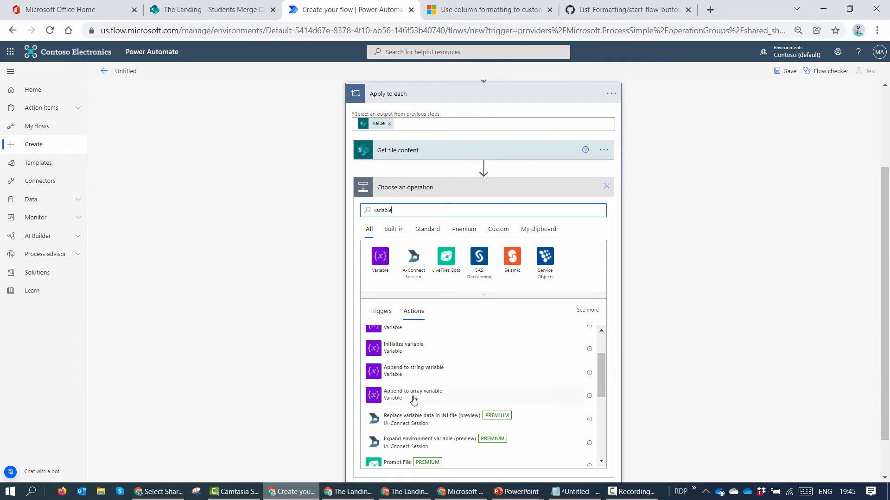
click(413, 396)
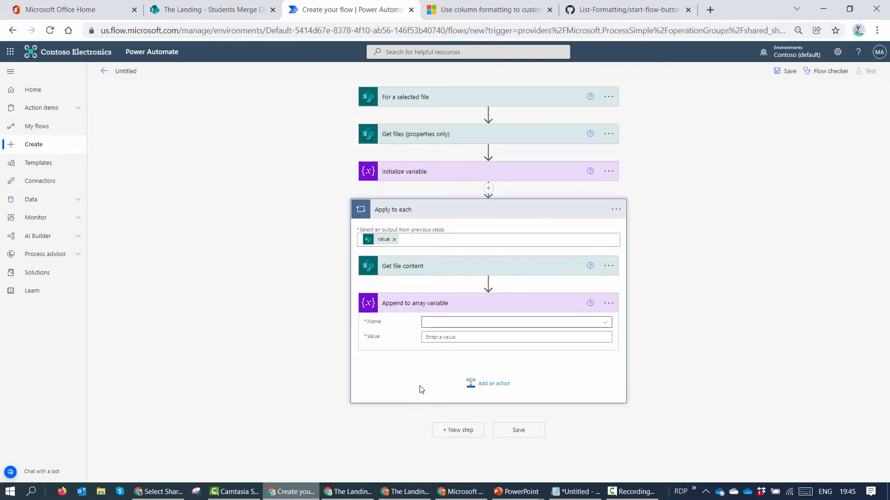
click(469, 325)
click(467, 350)
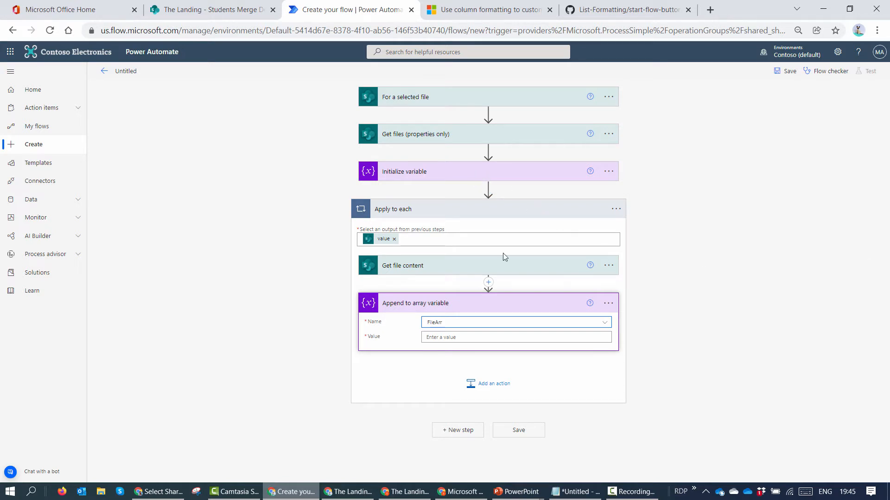
Step: Start the appended value as JSON with source_file_name set to the File name with extension token
click(499, 336)
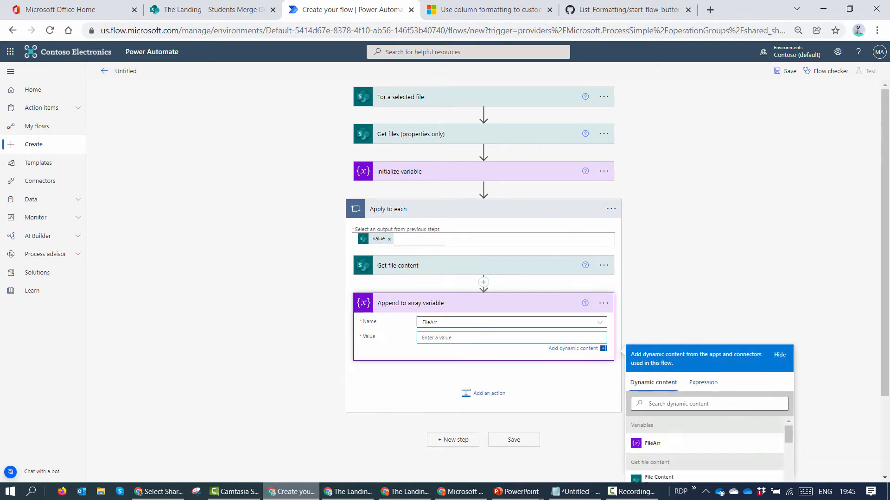
text({)
key(Return)
key(Return)
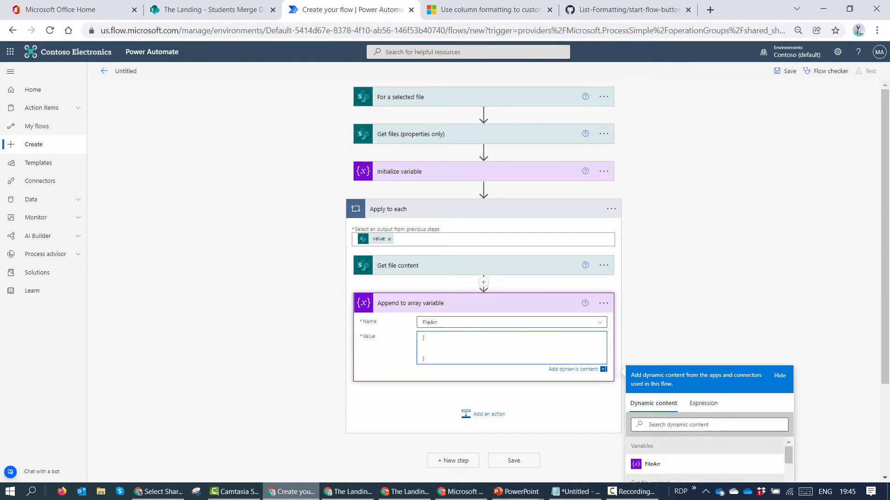
key(alt+Tab)
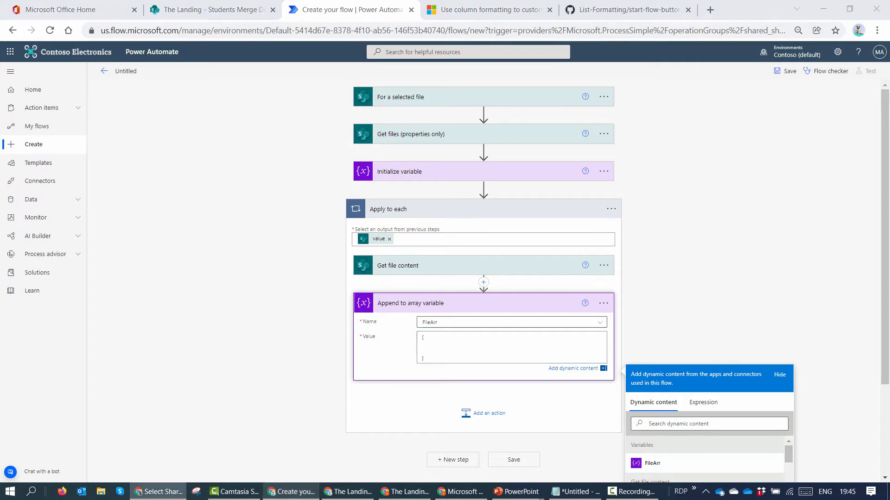
click(462, 348)
key(Return)
text("source_file_name":)
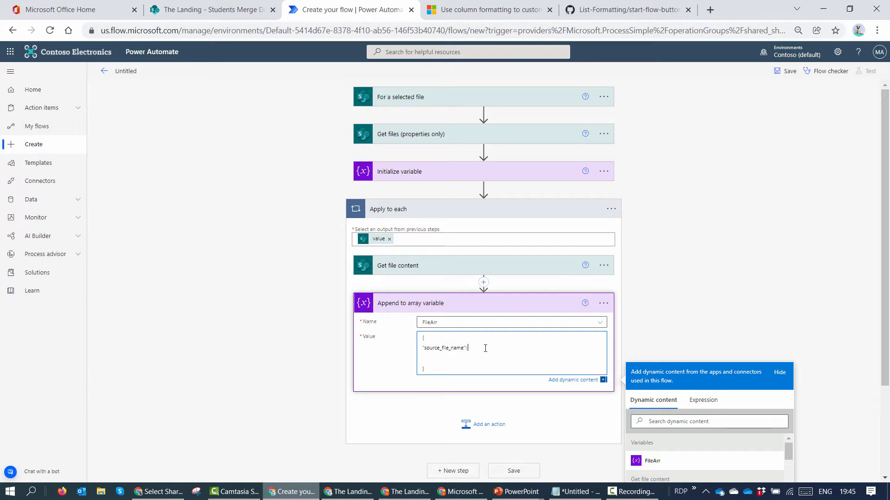
scroll(698, 284, down, 3)
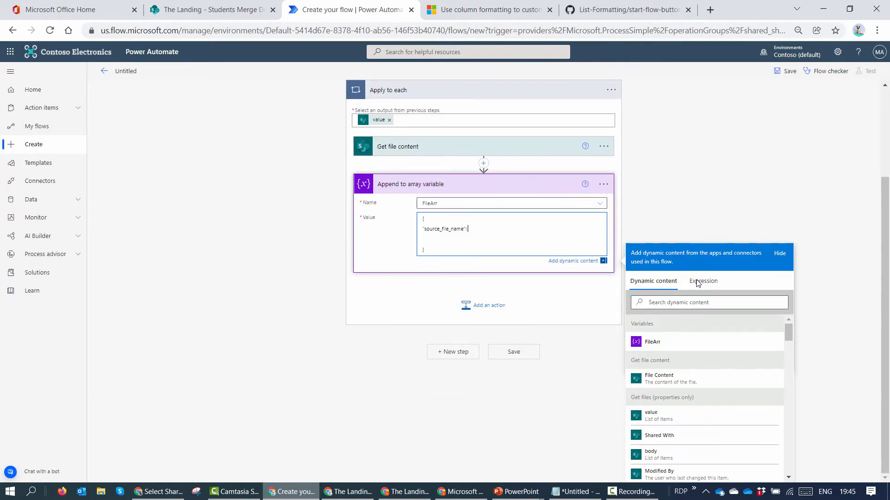
click(703, 303)
text(file)
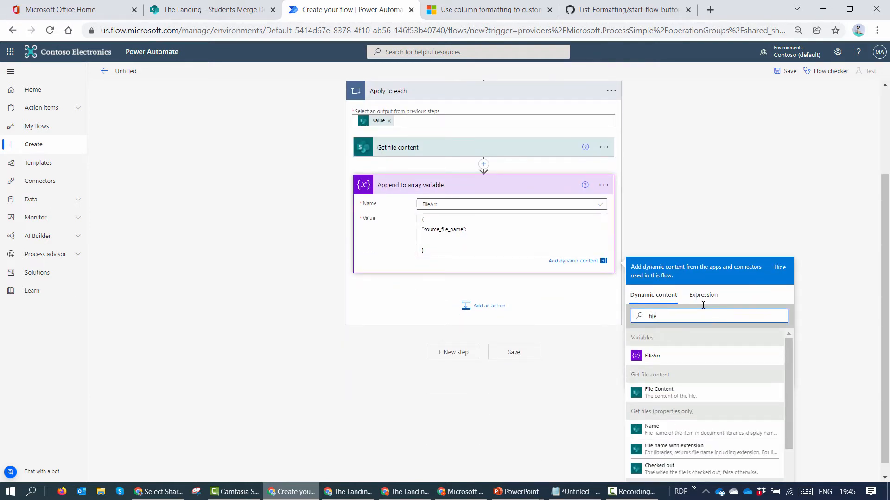
scroll(679, 398, down, 2)
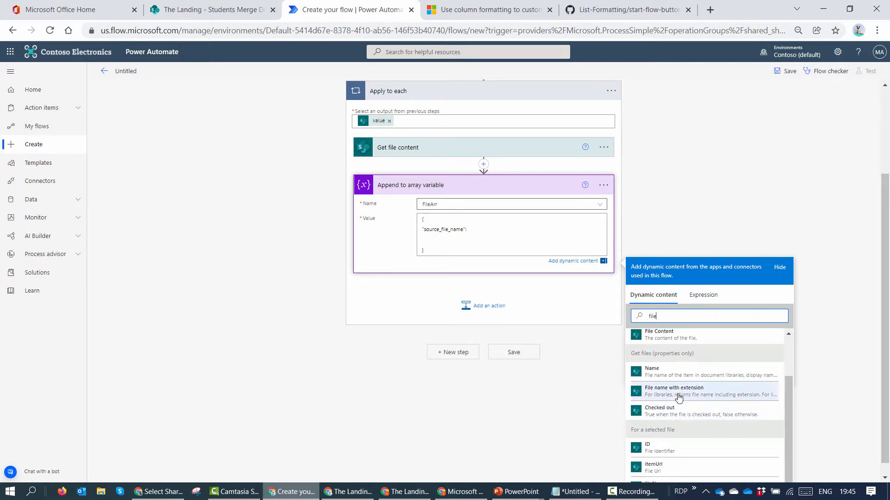
click(679, 392)
text(,)
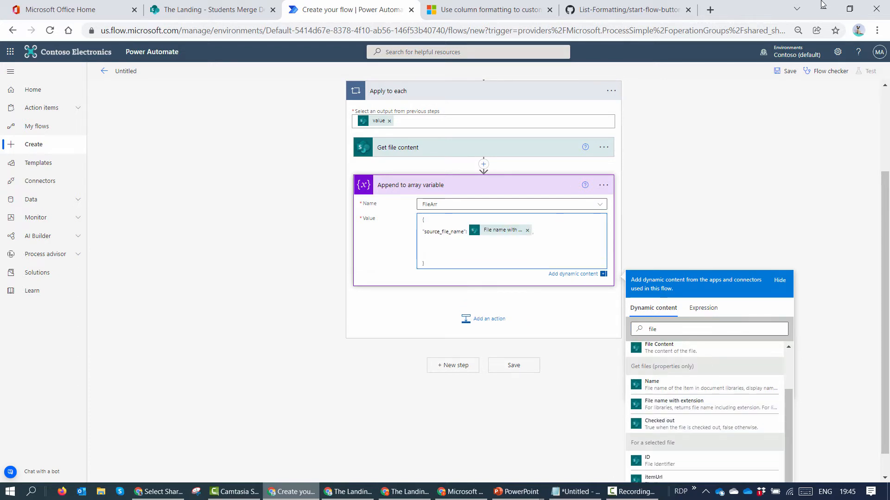
Step: Add source_file_content, mapped to the File Content token, to the appended JSON
key(alt+Tab)
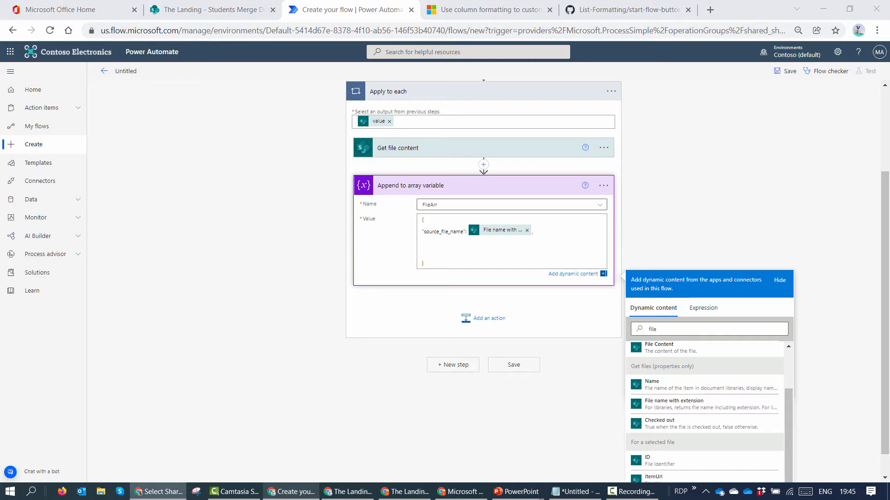
click(471, 250)
key(BackSpace)
text("source_file_content":)
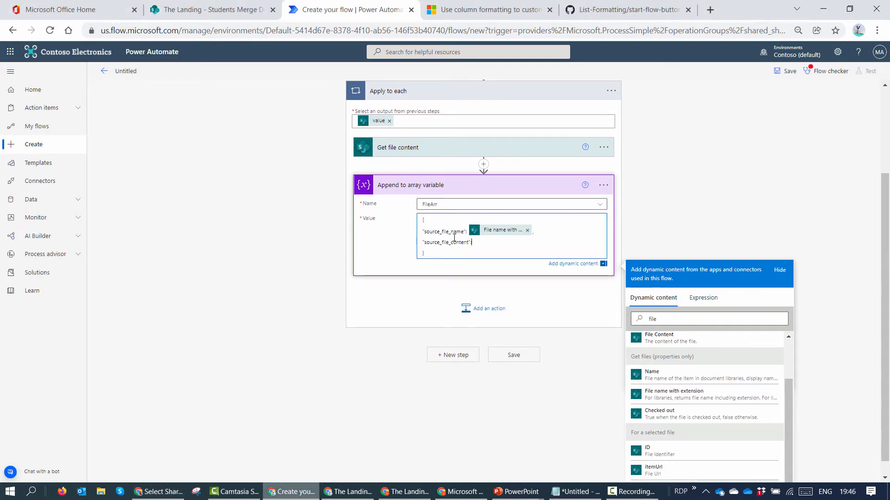
scroll(730, 351, up, 2)
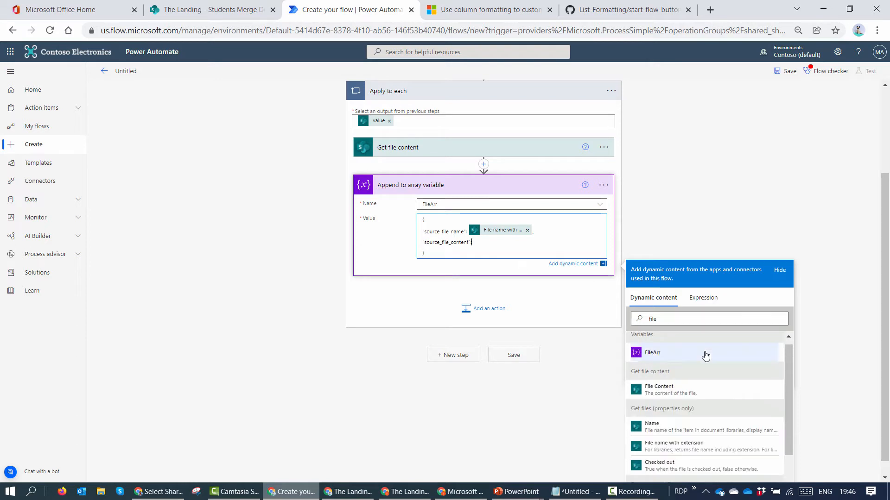
click(667, 395)
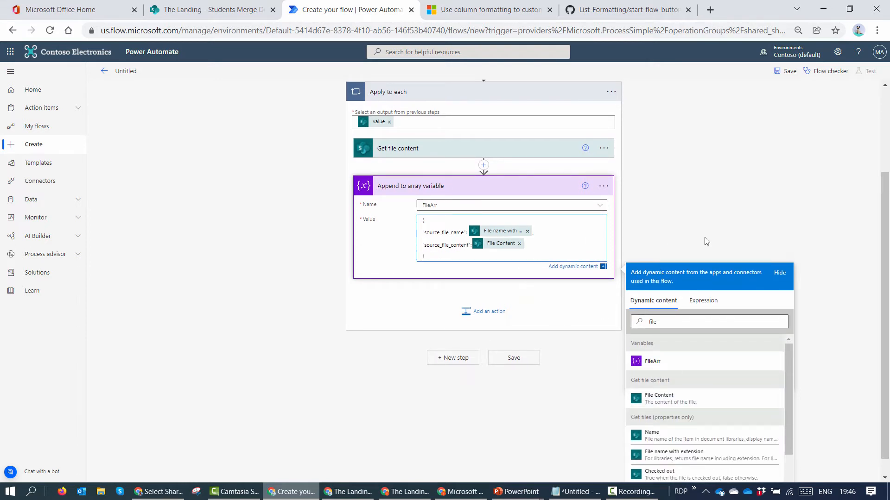
click(456, 359)
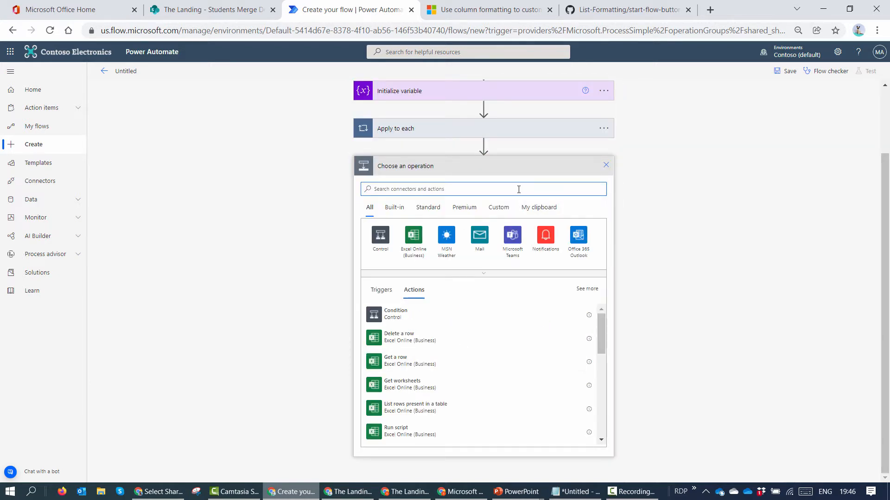
Step: Add the Muhimbi PDF Merge documents action after the loop
text(Muh)
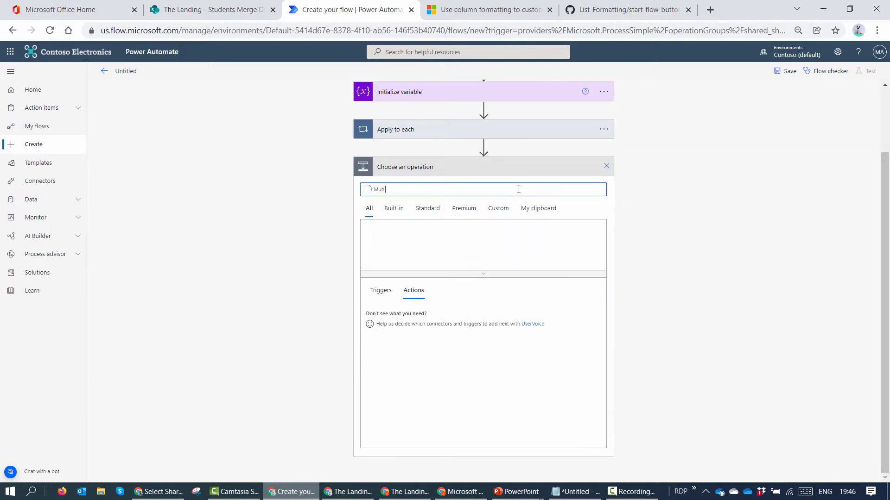
text(imbi)
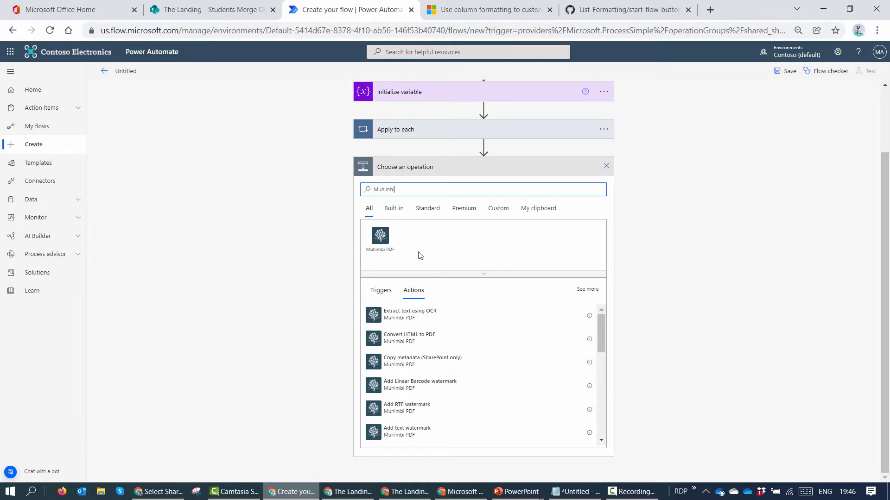
click(380, 237)
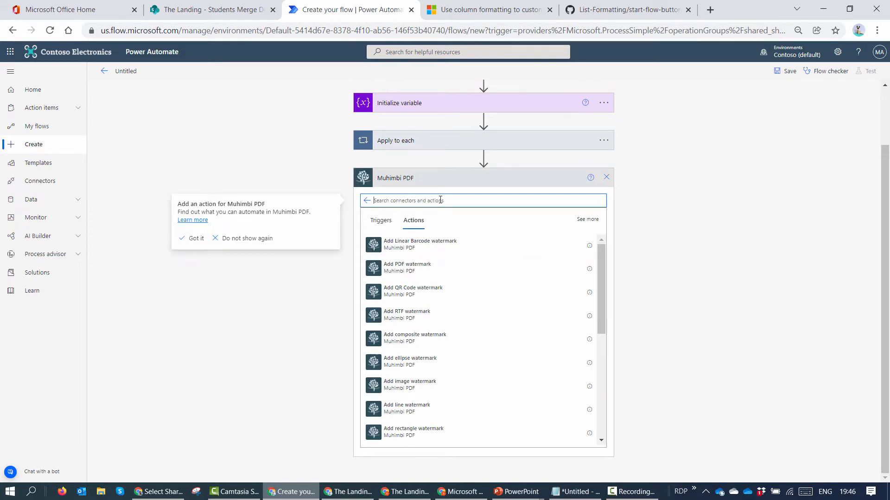
text(Merge)
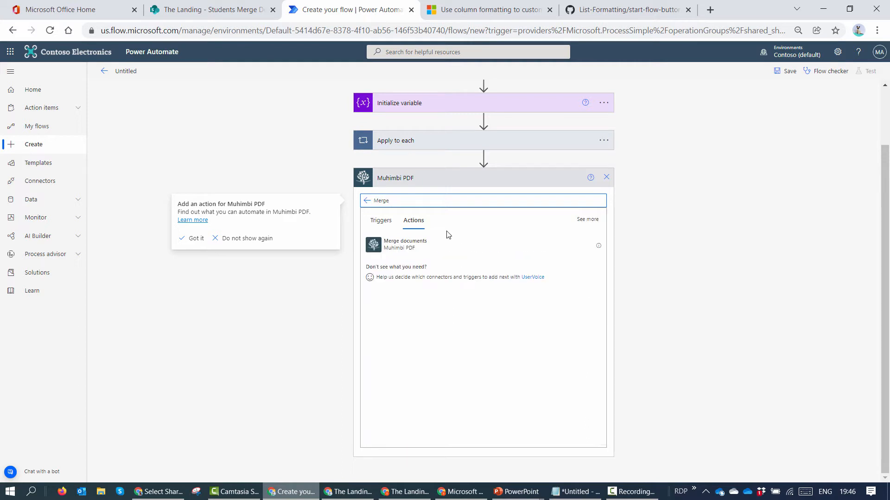
click(444, 244)
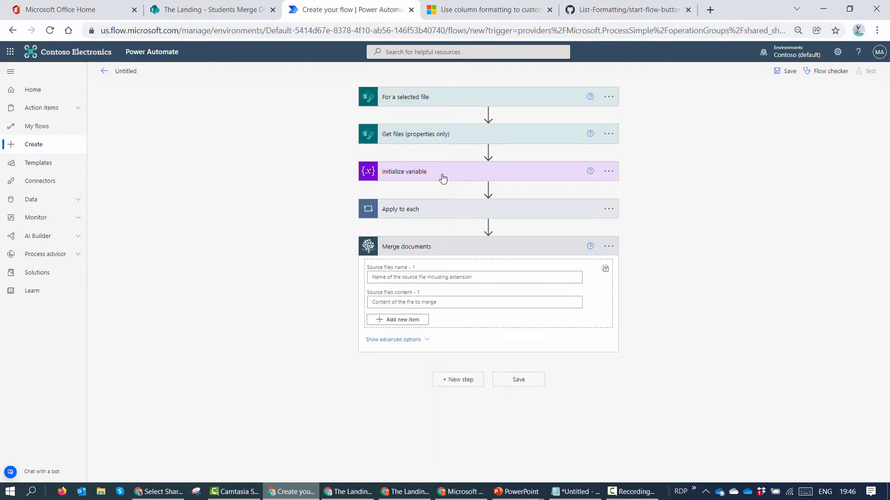
Step: Switch Source files to array input and fill it with the FileArr variable
click(449, 209)
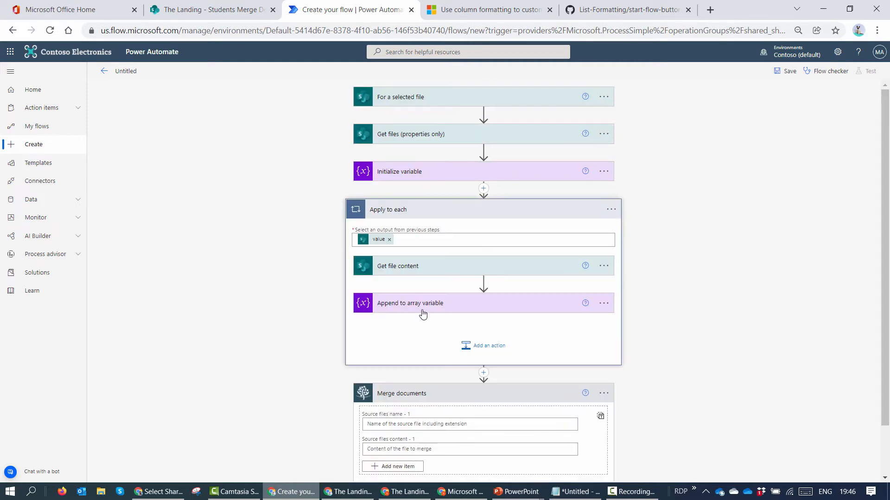
scroll(519, 396, down, 1)
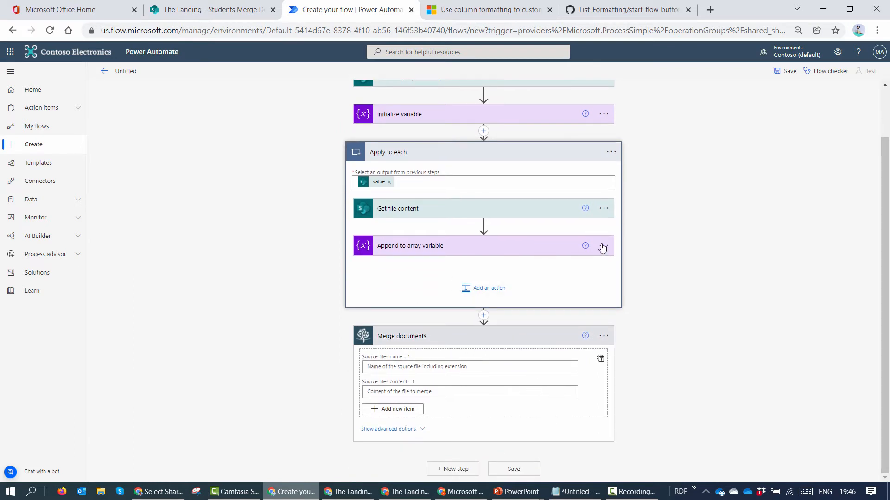
click(599, 361)
click(445, 407)
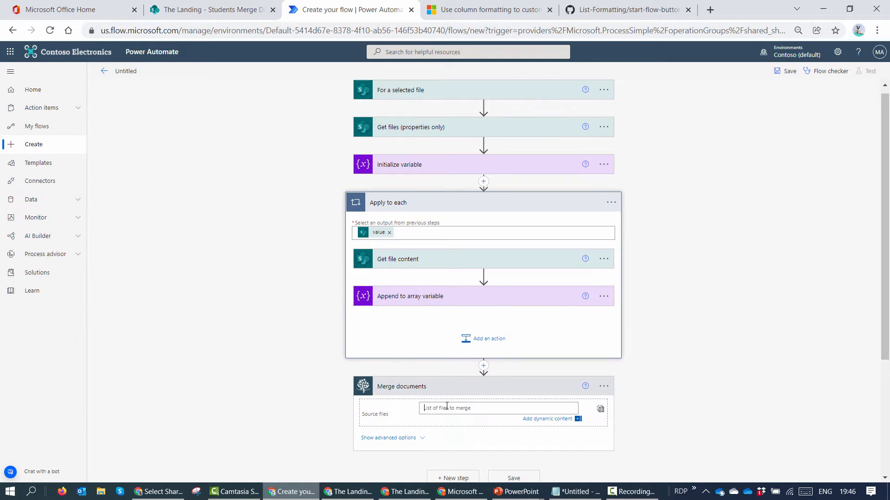
click(675, 349)
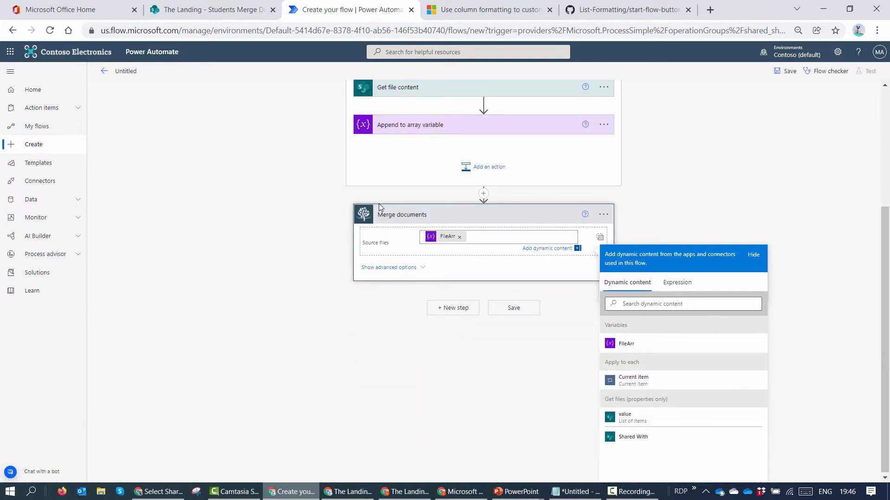
scroll(471, 159, up, 3)
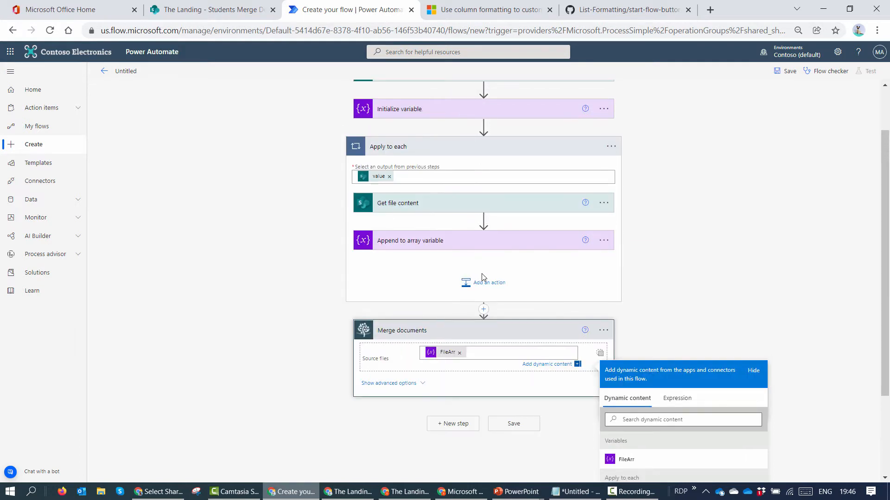
click(481, 279)
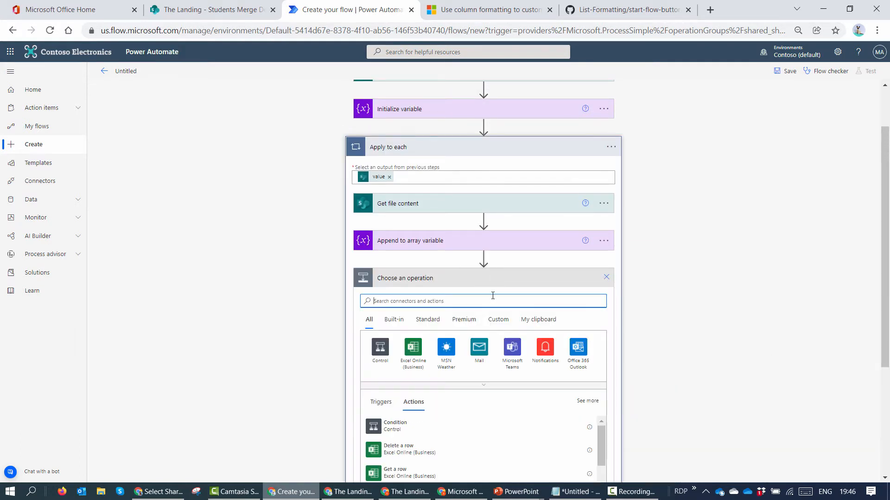
Step: Add an Update file properties action for site The Landing and library Students Merge Demo
text(Update file p)
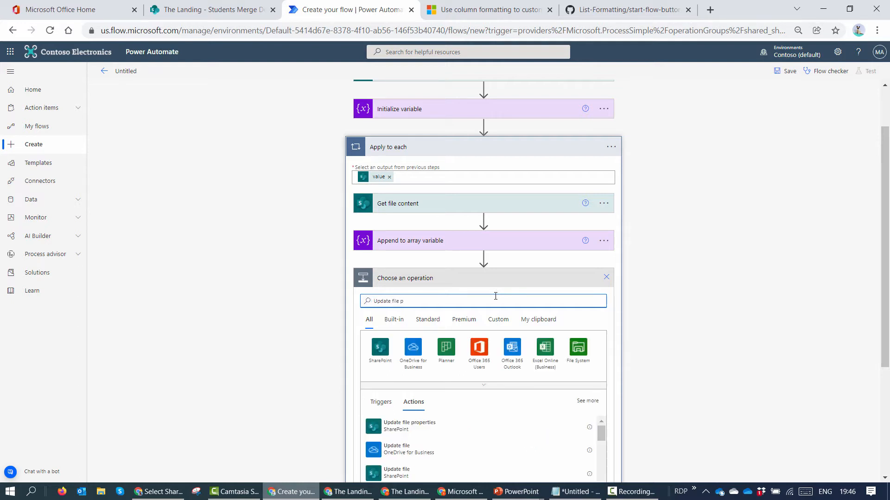
click(502, 426)
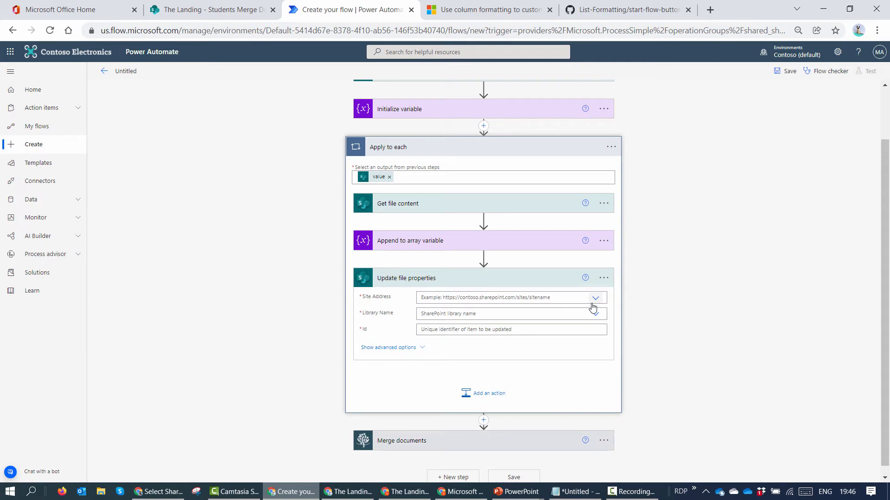
click(595, 299)
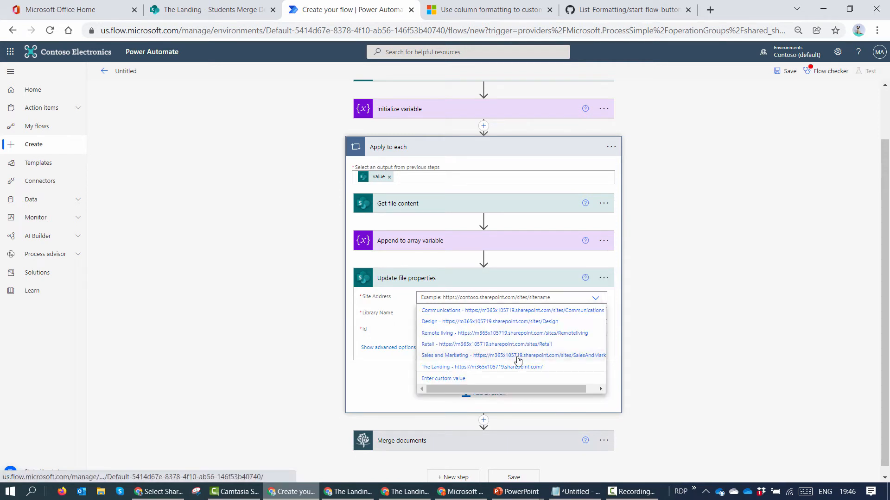
click(507, 369)
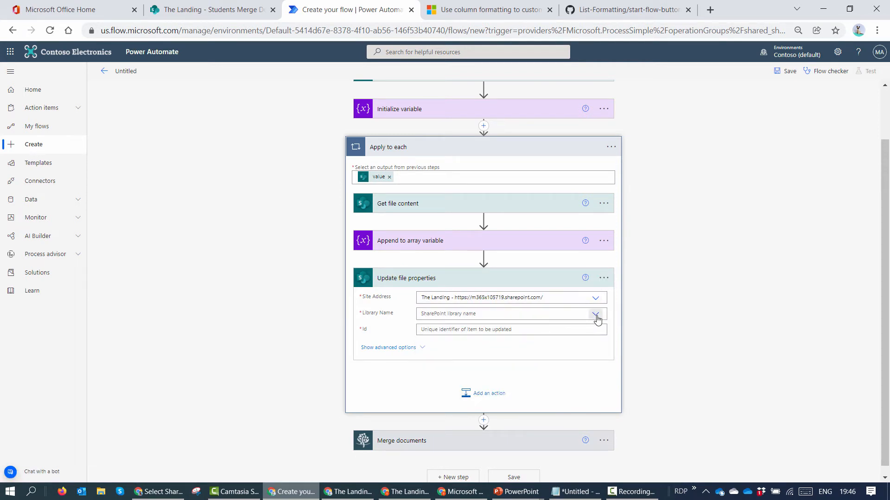
click(595, 314)
click(431, 346)
click(405, 348)
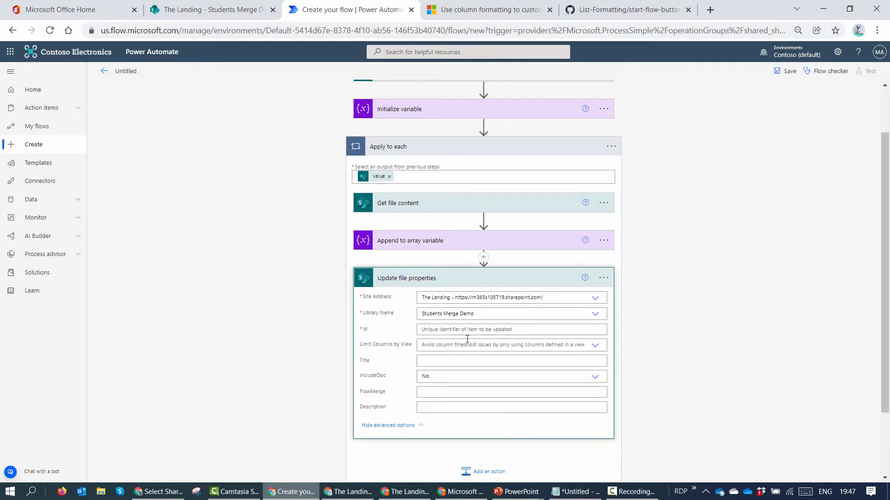
Step: Map the Id and Title fields to the file's ID and Title tokens
click(506, 329)
click(710, 345)
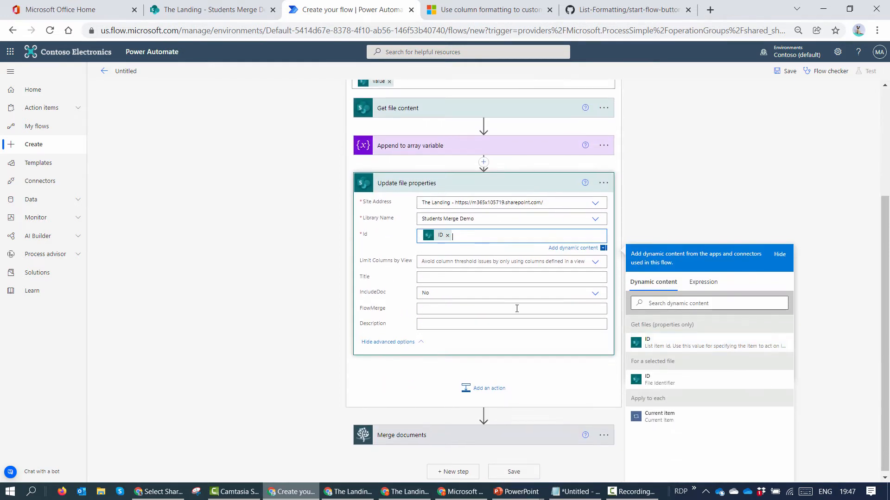
click(464, 277)
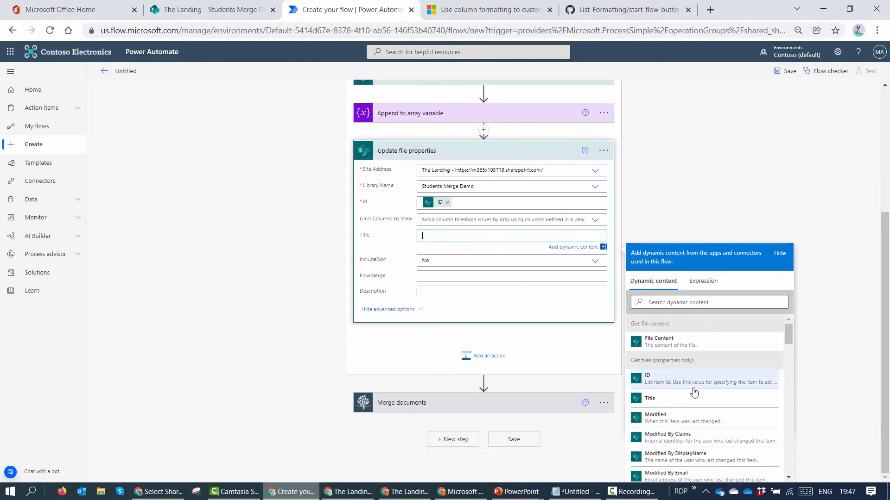
click(686, 401)
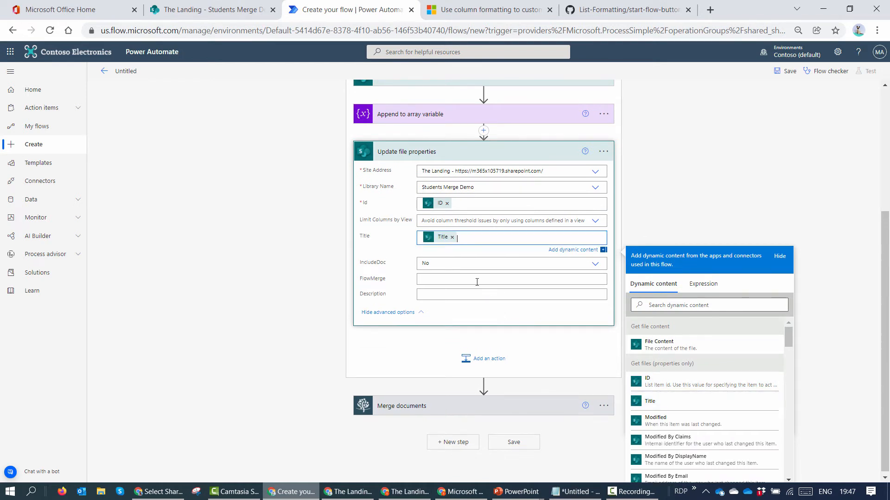
double_click(370, 262)
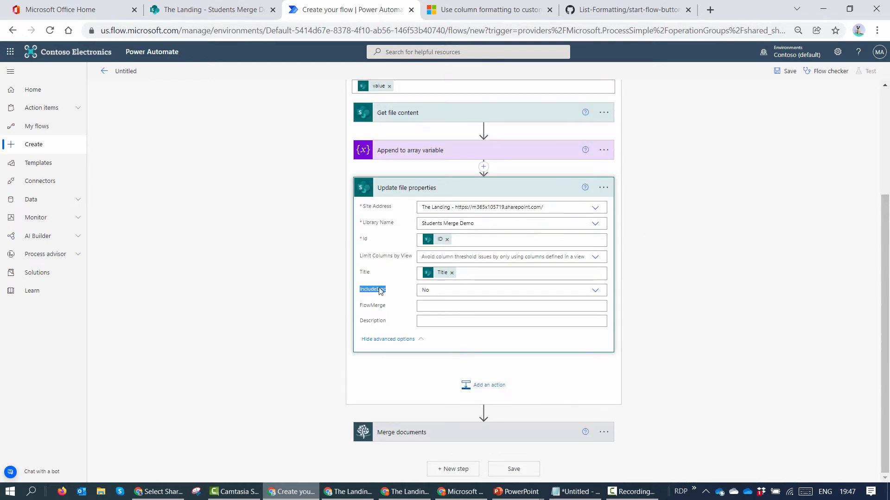
click(443, 302)
Step: Map FlowMerge and Description to the file's FlowMerge and Description tokens
click(440, 307)
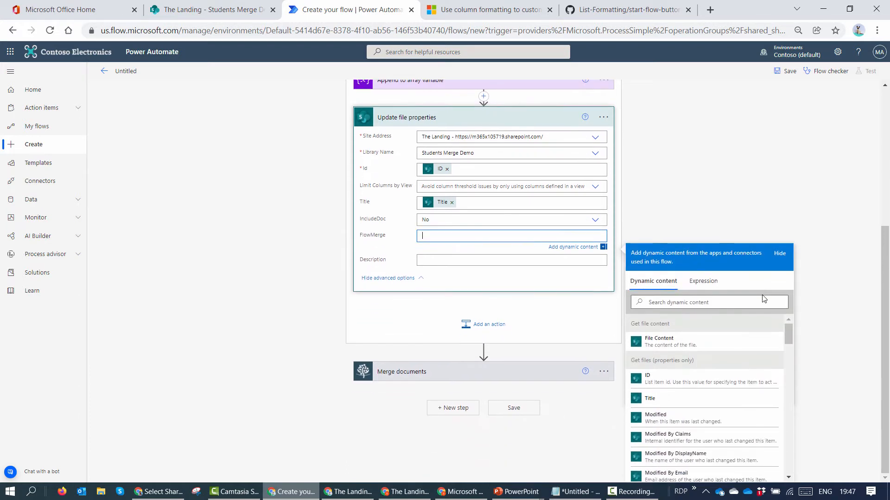
click(709, 302)
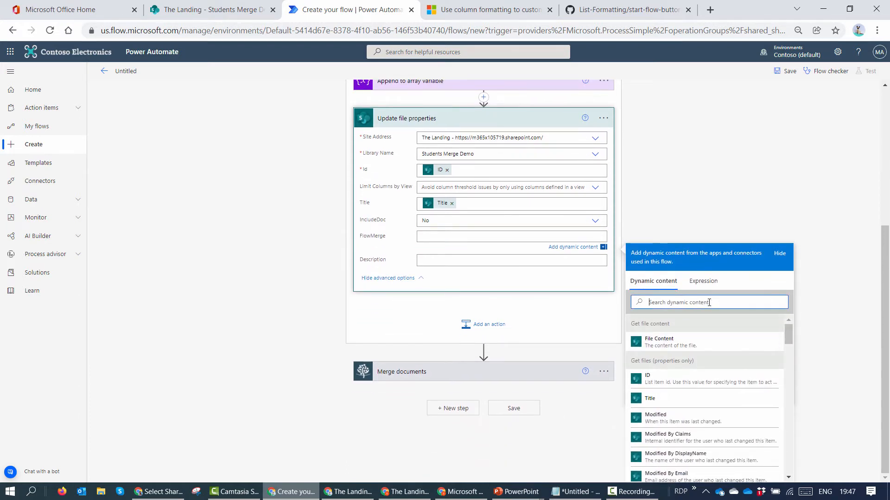
text(flow)
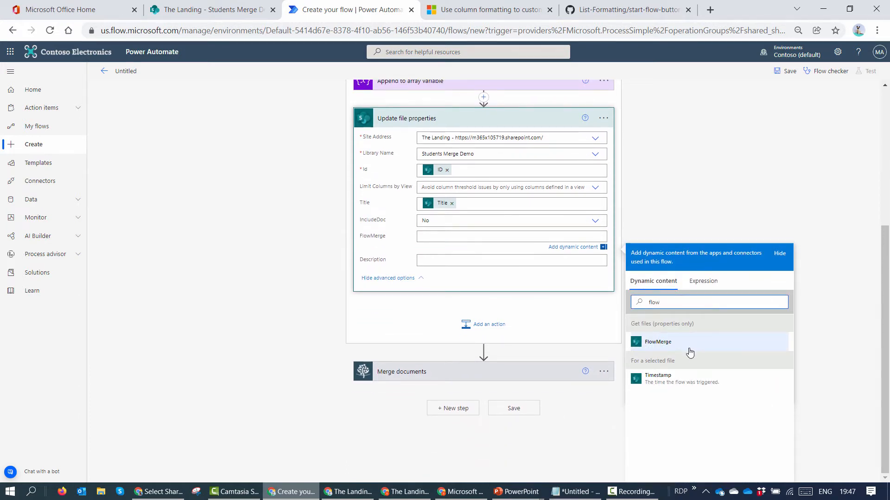
click(689, 345)
click(533, 264)
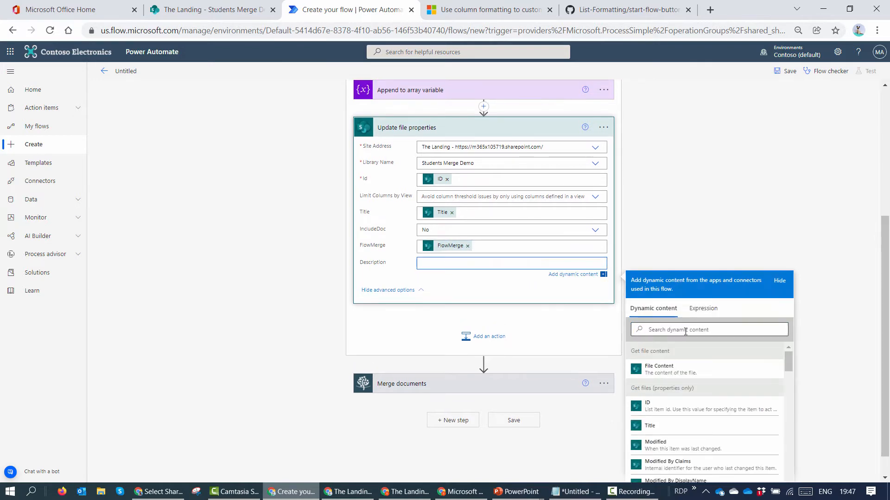
click(693, 329)
text(des)
click(658, 368)
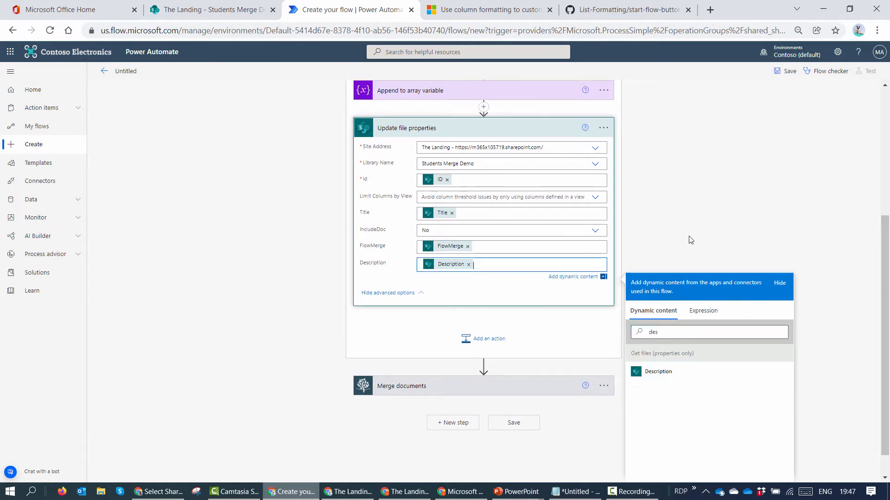
scroll(473, 308, down, 1)
scroll(539, 96, up, 3)
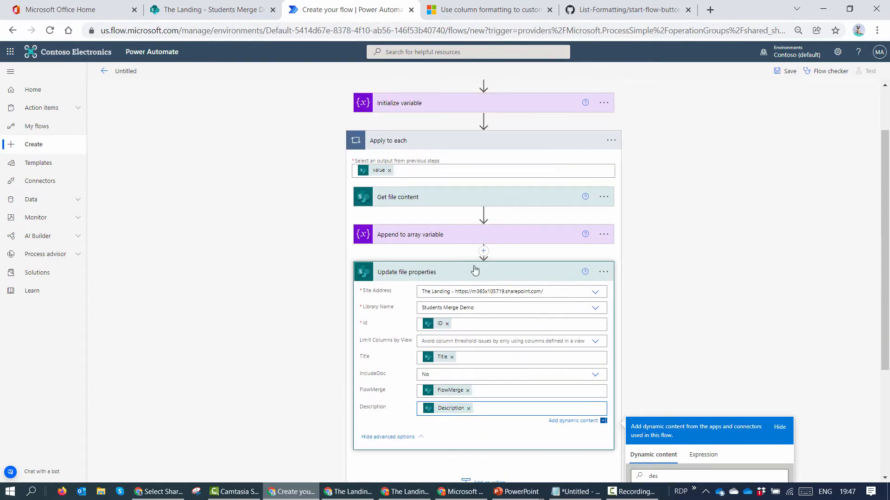
click(463, 273)
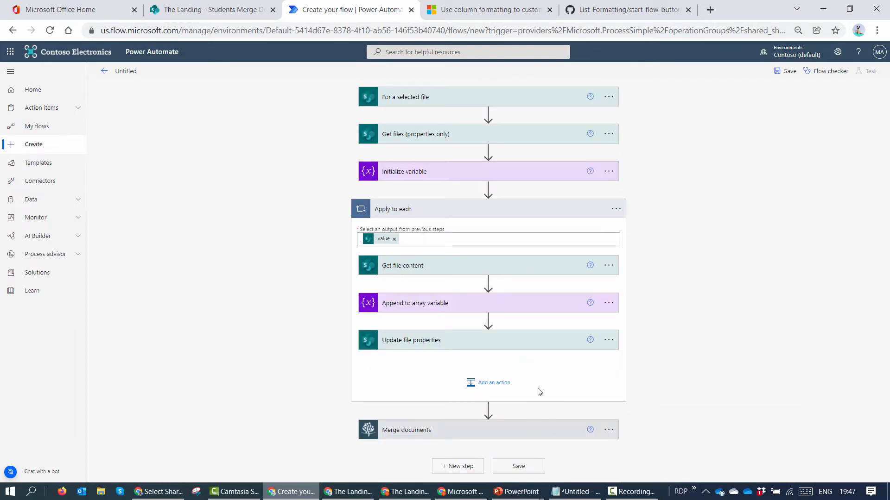
Step: Add a Send an email (V2) action after the Merge documents step
click(541, 429)
scroll(571, 320, down, 1)
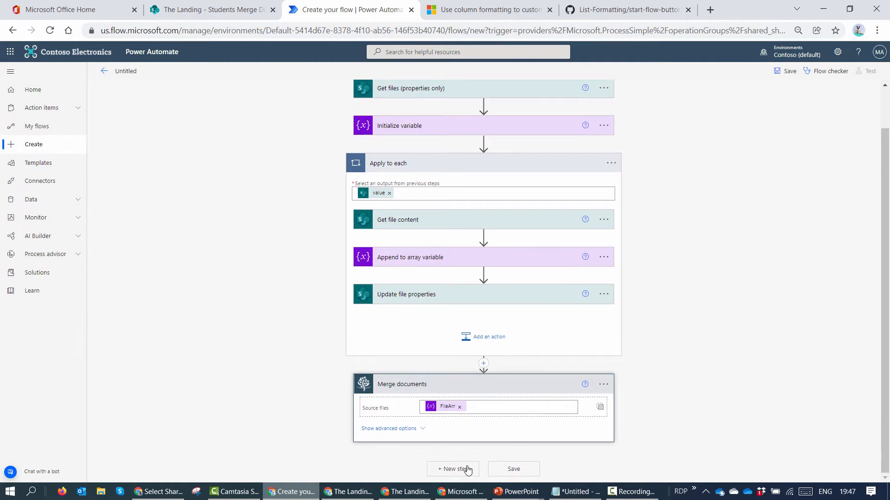
text(s)
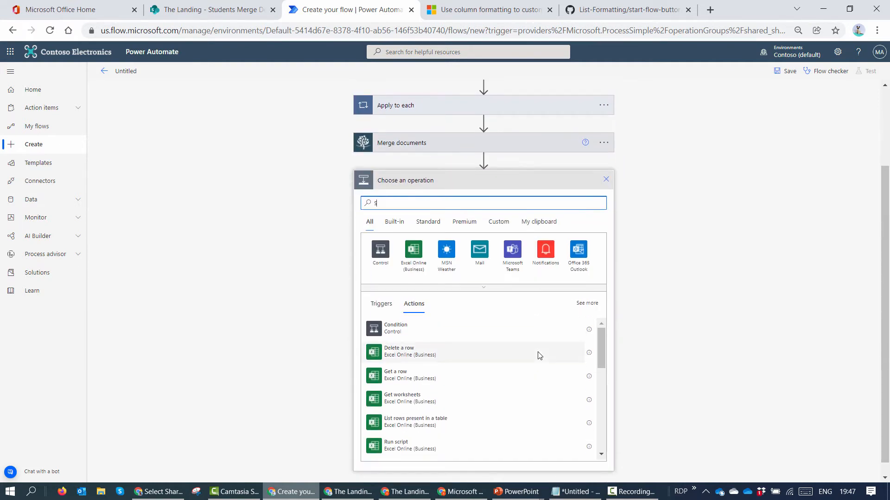
text(end)
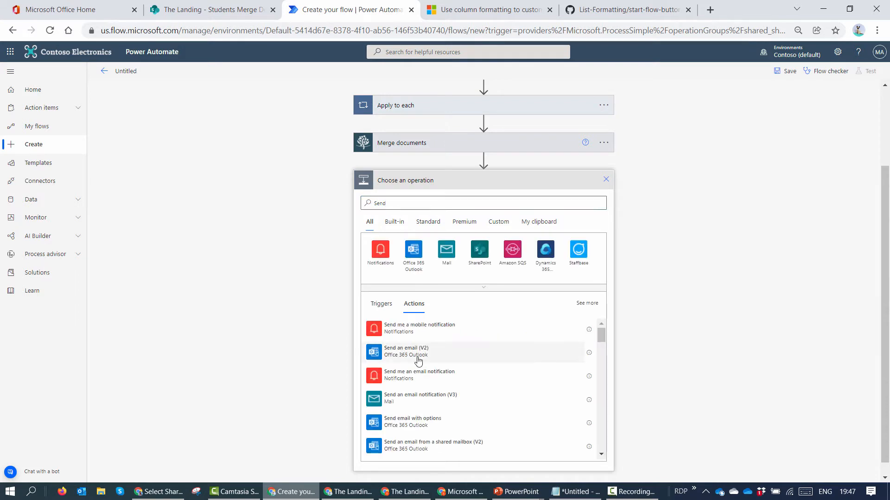
click(456, 347)
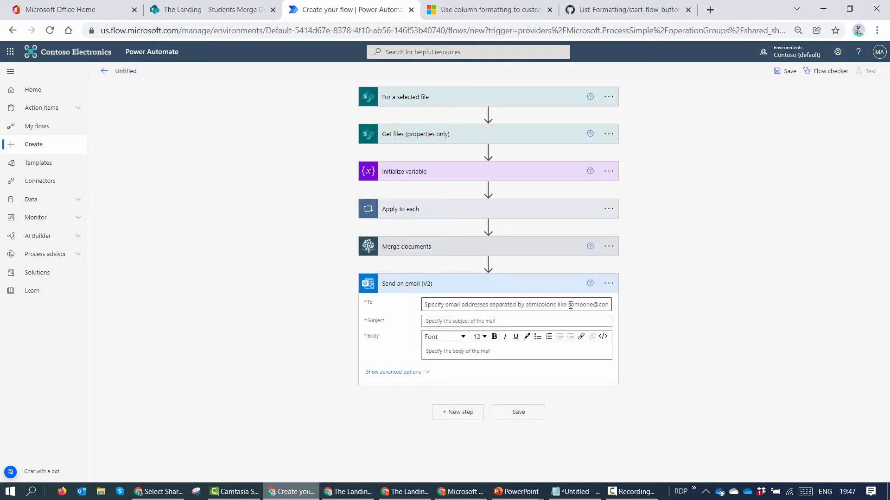
Step: Set the To field to the Email input from the For a selected file trigger
click(571, 306)
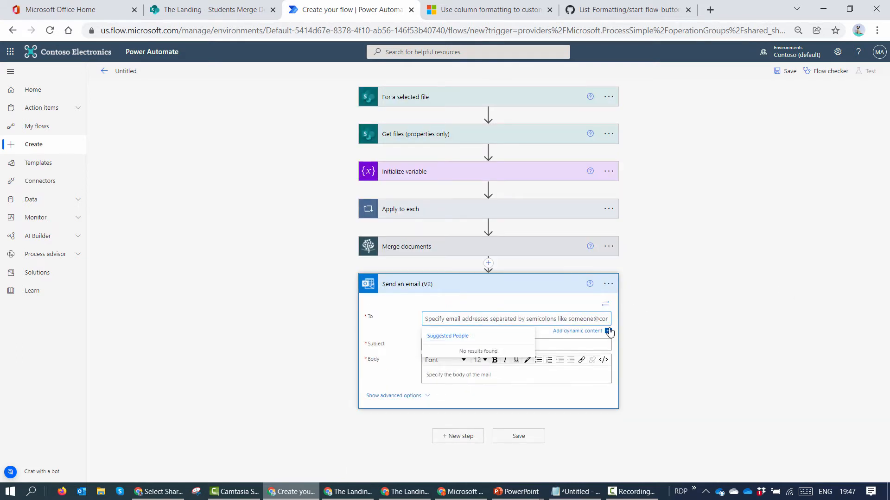
click(582, 332)
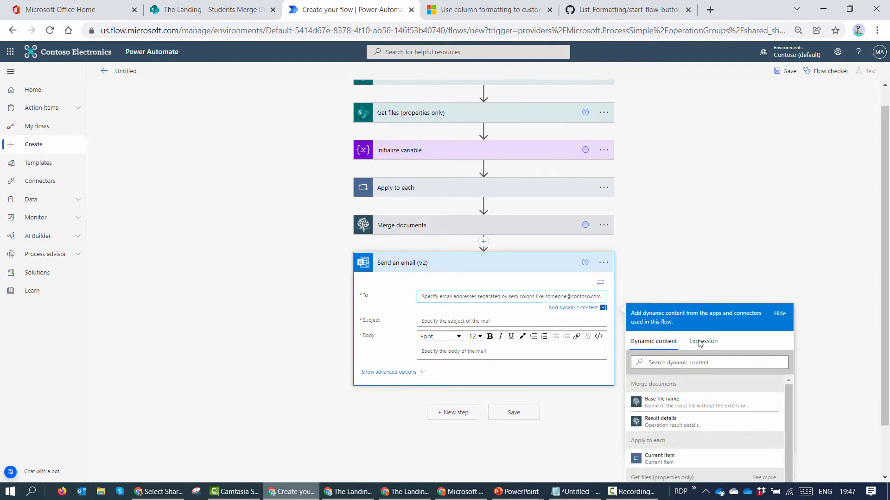
text(ema)
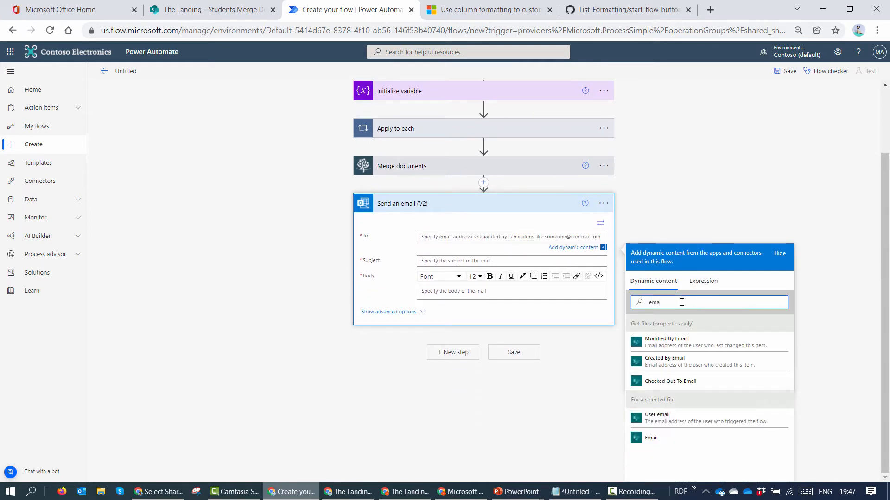
click(673, 445)
scroll(484, 246, up, 2)
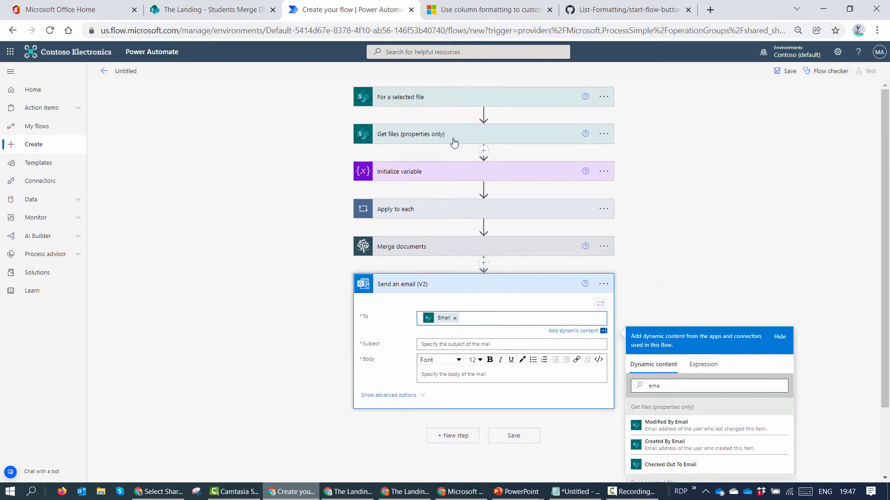
click(453, 98)
scroll(423, 184, down, 3)
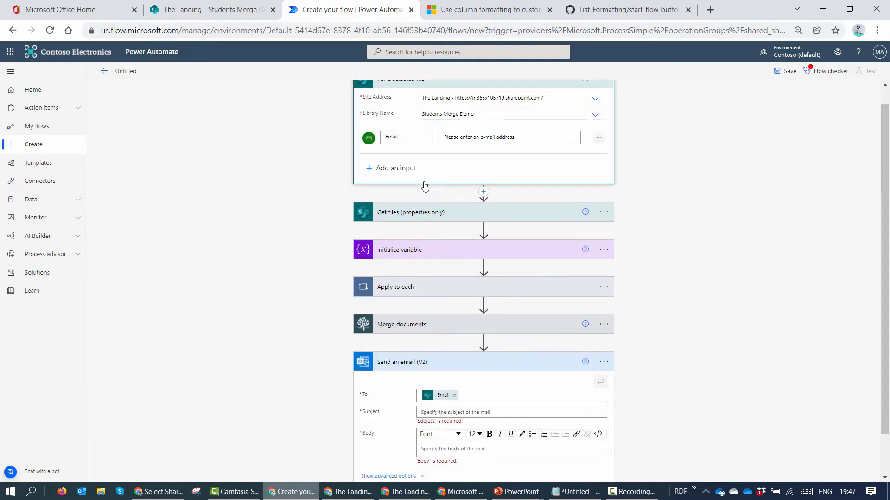
Step: Set the subject to User name plus a utcNow() expression and the body to 'Student Submission'
click(511, 365)
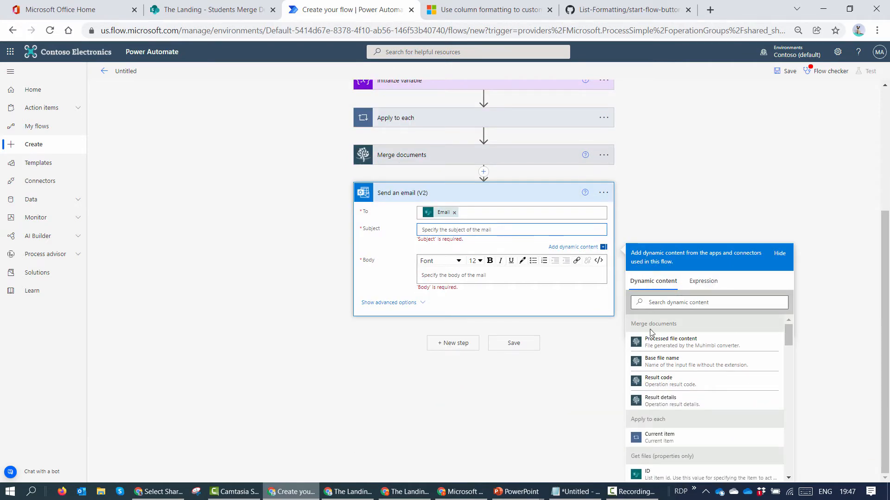
scroll(722, 381, down, 10)
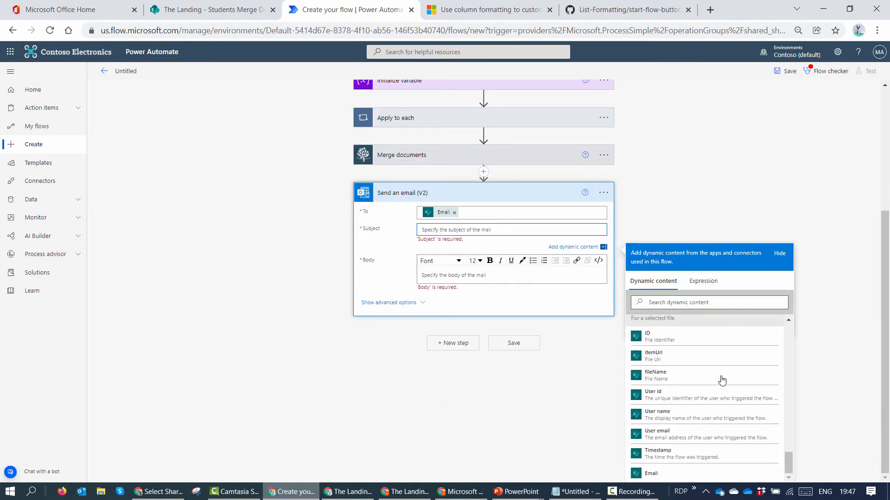
click(695, 415)
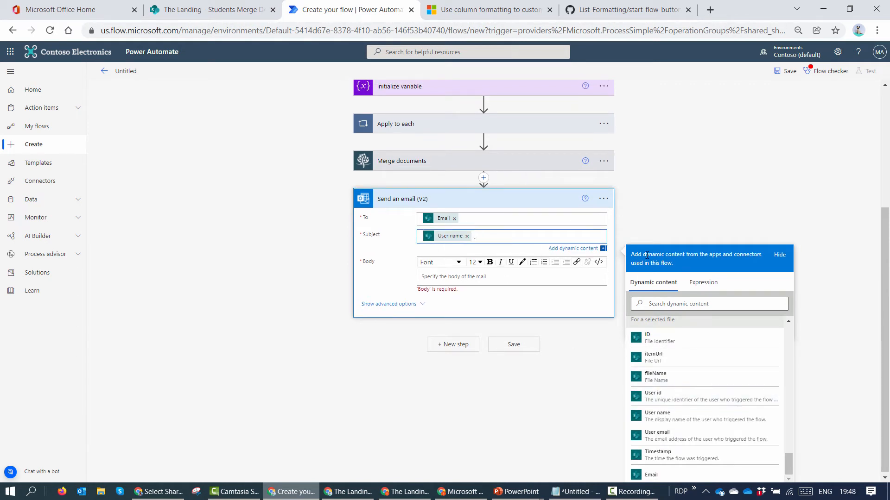
click(704, 282)
text(uc)
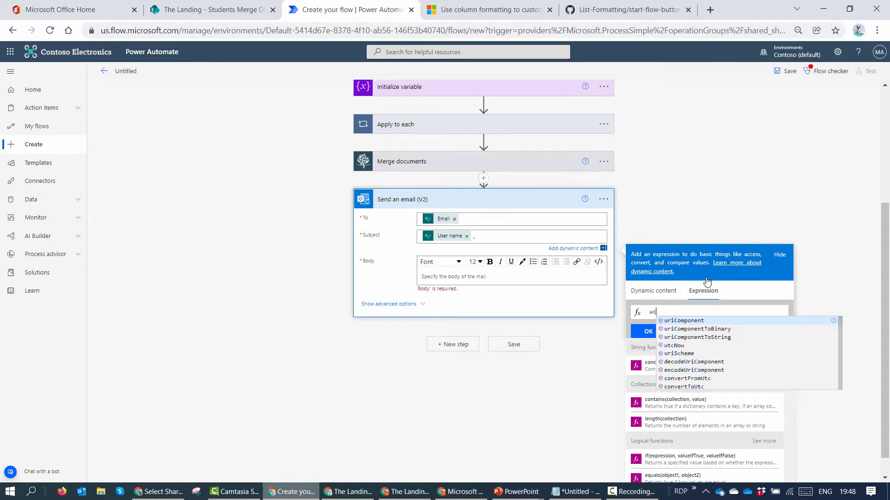
click(703, 345)
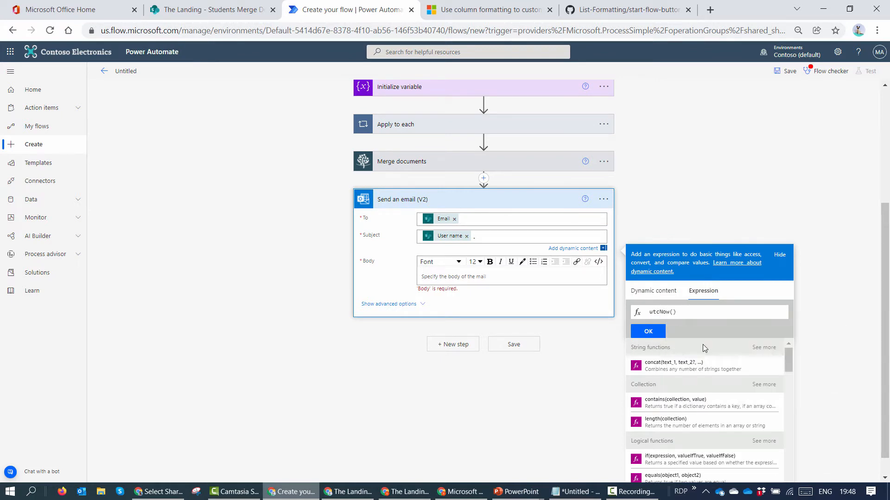
click(648, 331)
click(505, 280)
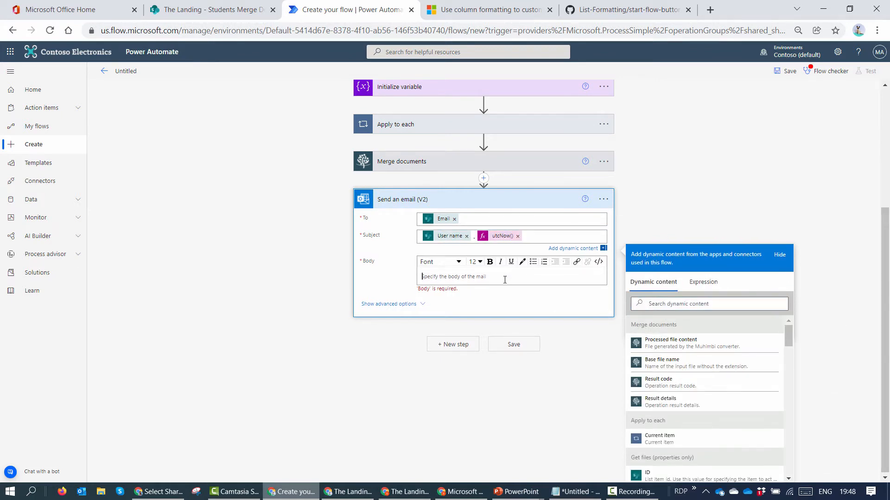
scroll(505, 280, up, 3)
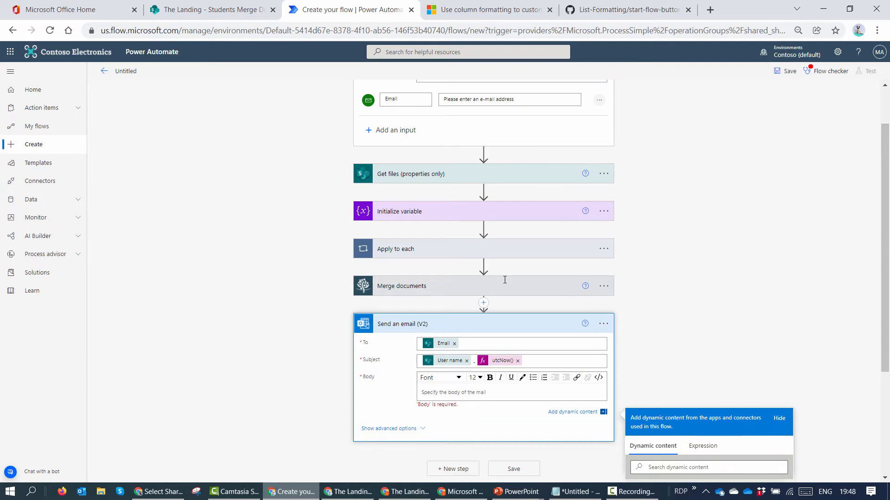
text(Student Submission)
scroll(505, 280, down, 3)
Step: Attach the merged PDF named User name.pdf with the Processed file content
click(407, 320)
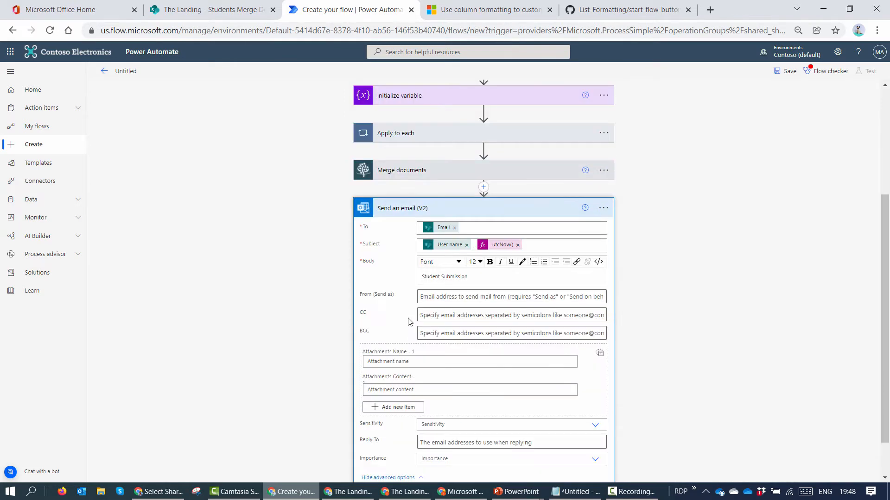
scroll(409, 322, down, 1)
click(545, 312)
scroll(545, 309, down, 1)
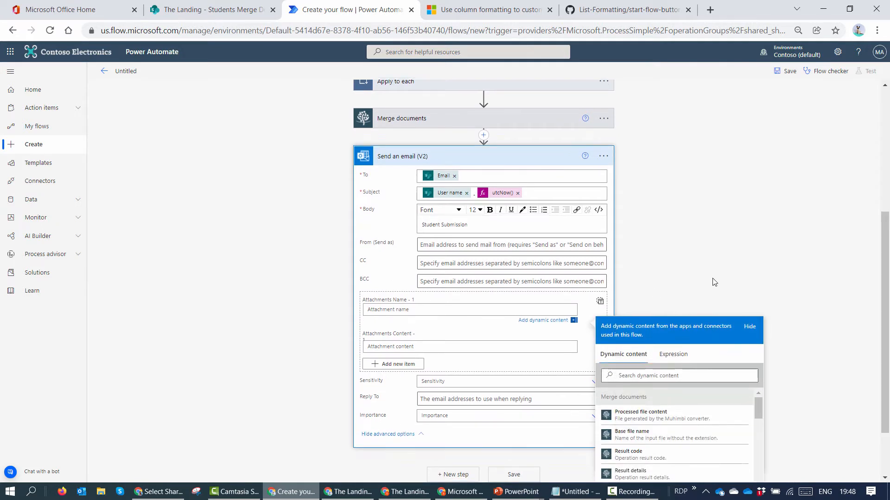
click(711, 319)
text(User)
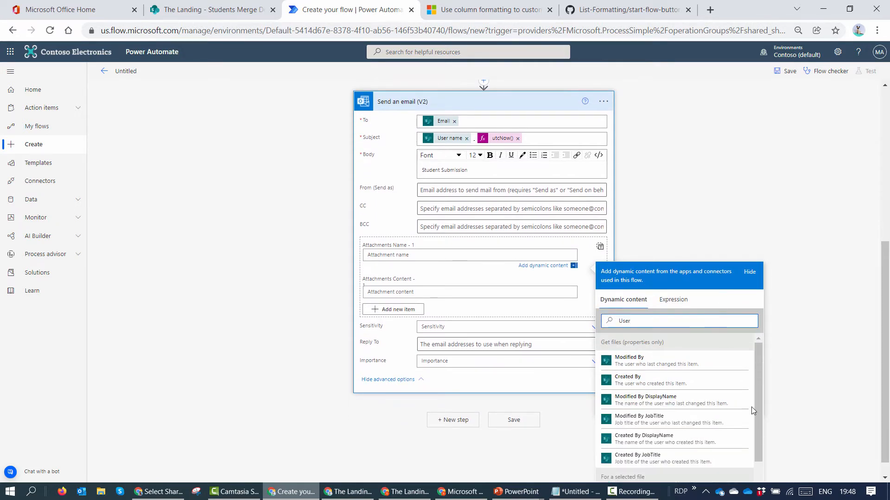
scroll(718, 425, down, 2)
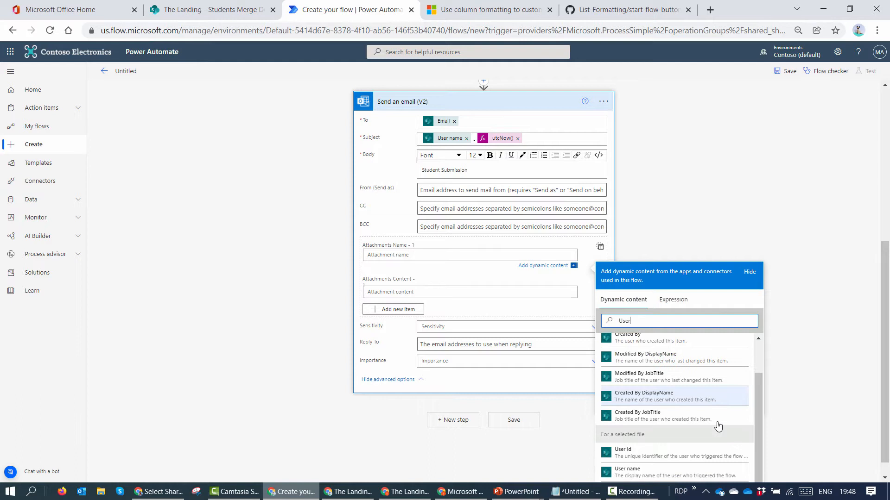
click(669, 472)
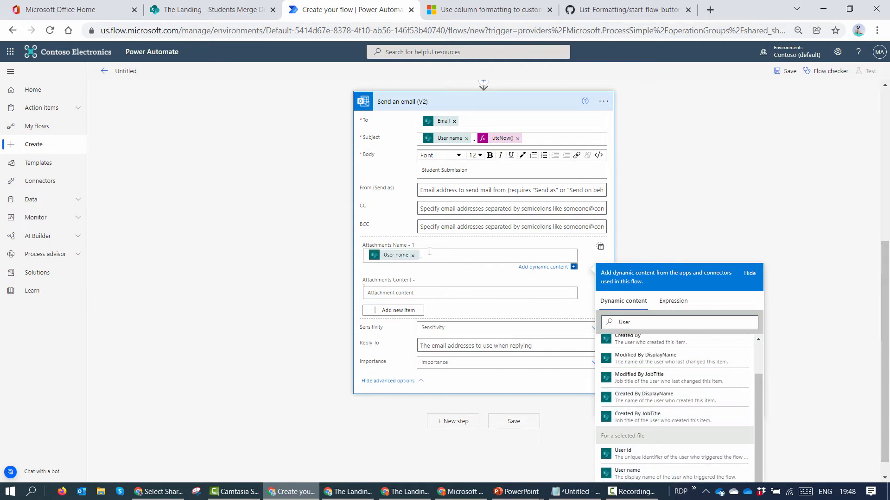
text(.pdf)
click(465, 292)
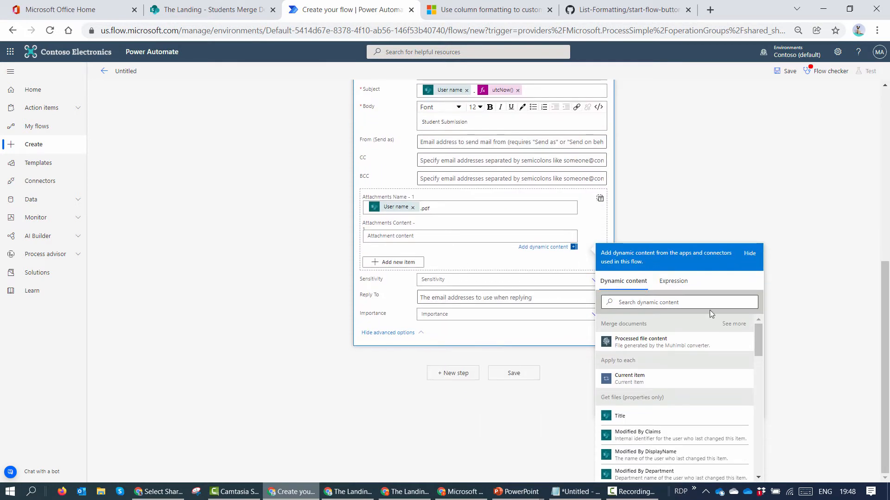
click(683, 341)
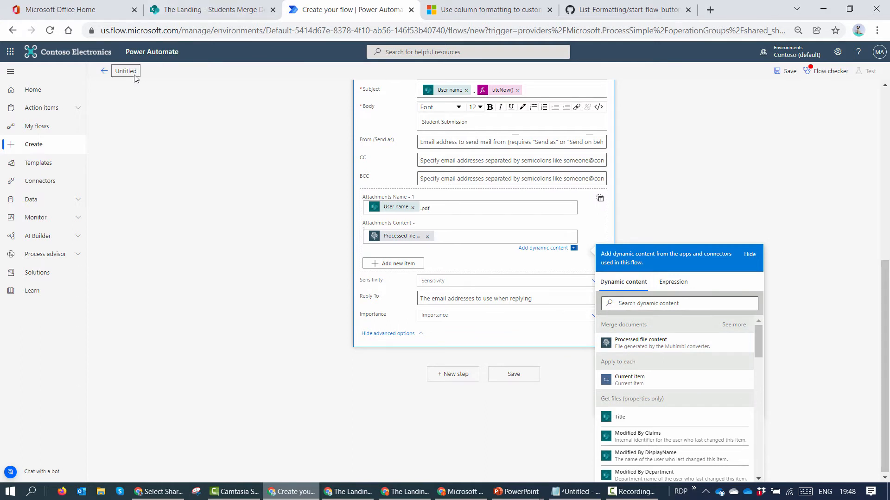
Step: Rename the flow to 'Merge Demo SP', save it, and return to the SharePoint library
click(135, 75)
key(ctrl+a)
text(Merge)
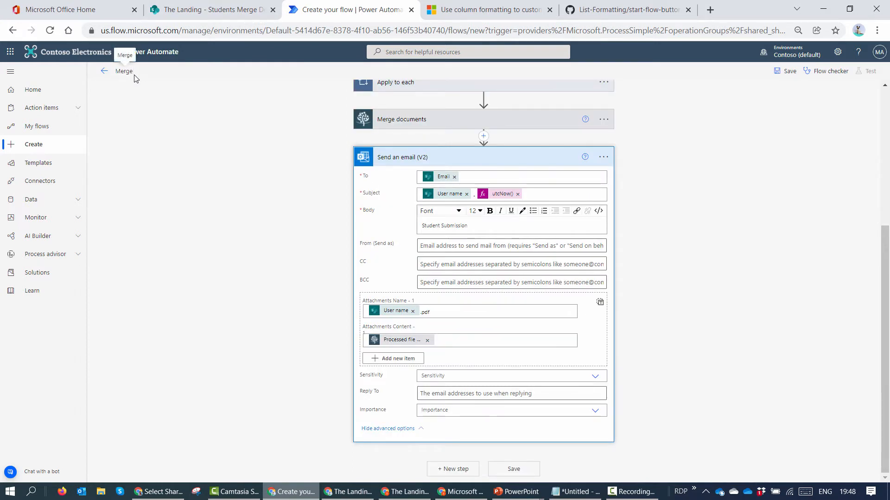
text( Demo SP)
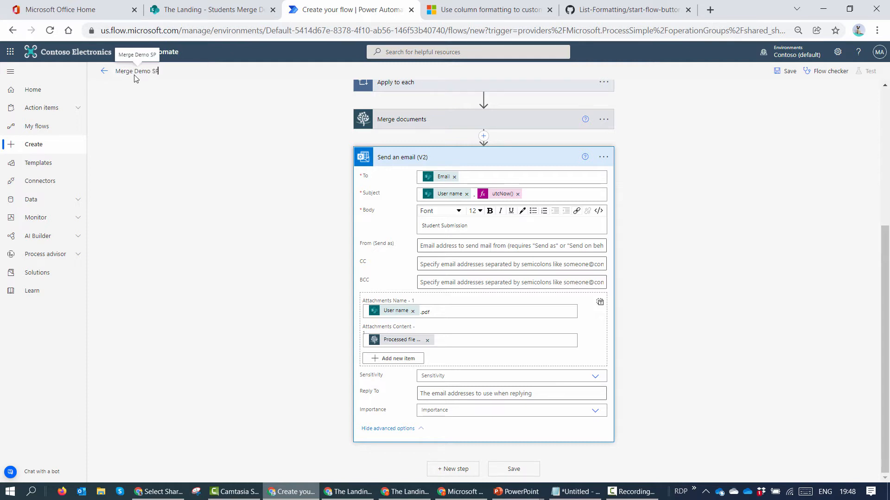
click(795, 75)
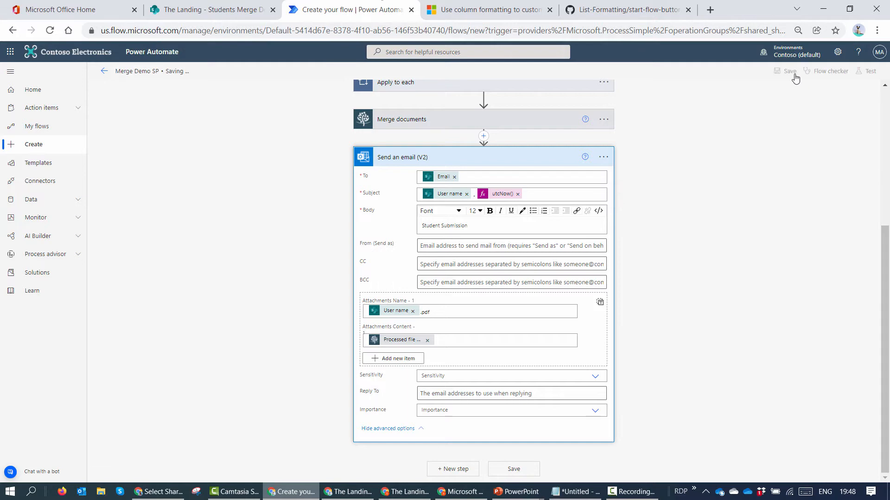
click(234, 11)
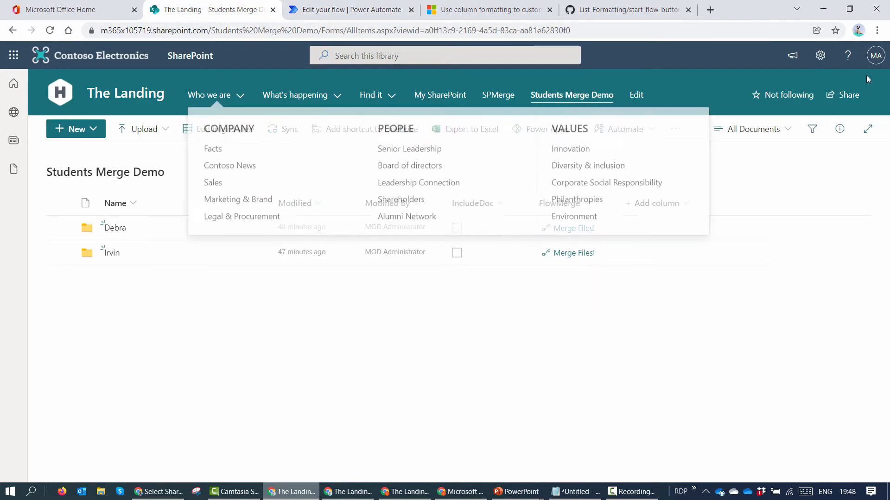
Step: In the student's folder, untick IncludeDoc on two files and open the FlowMerge column formatting
click(116, 229)
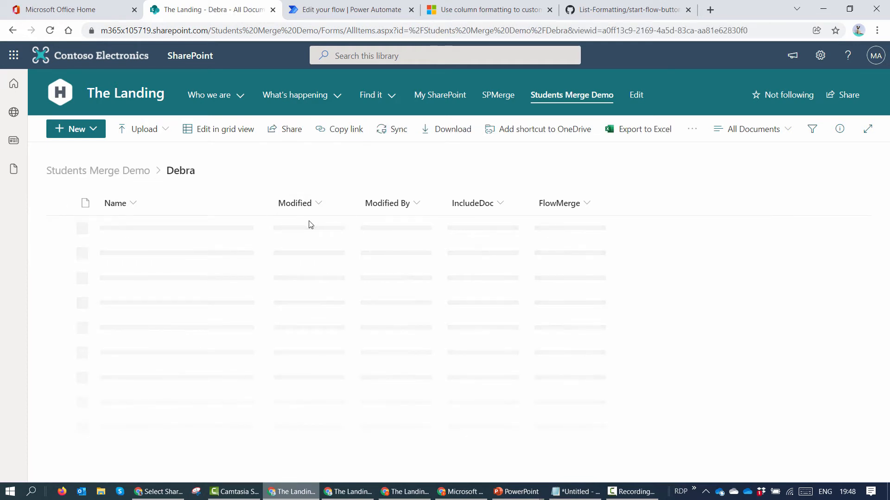
click(457, 253)
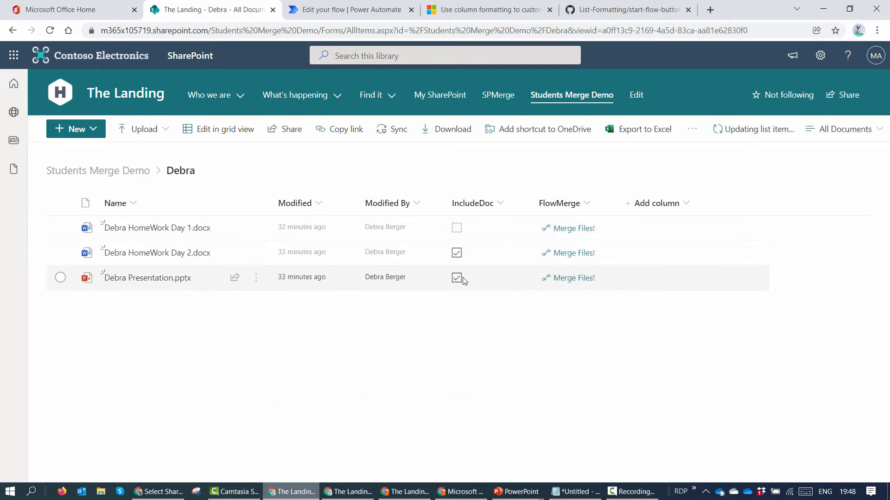
click(458, 278)
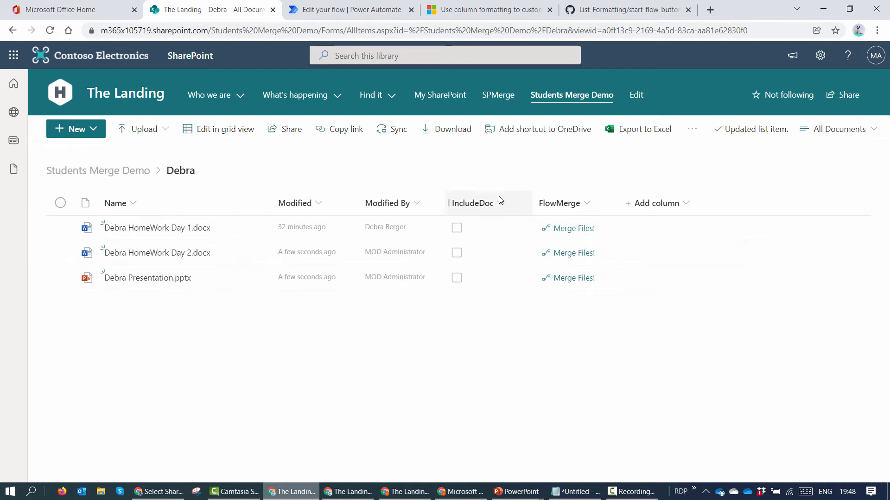
click(586, 204)
mouse_move(624, 313)
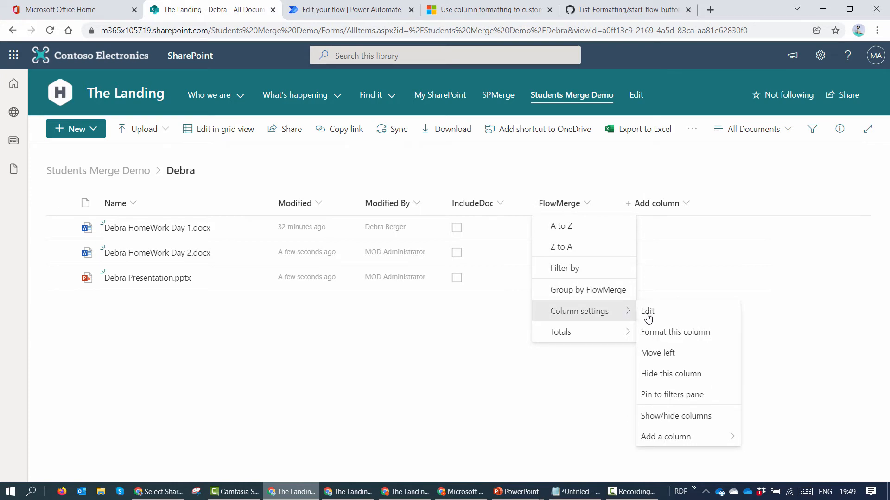
click(667, 332)
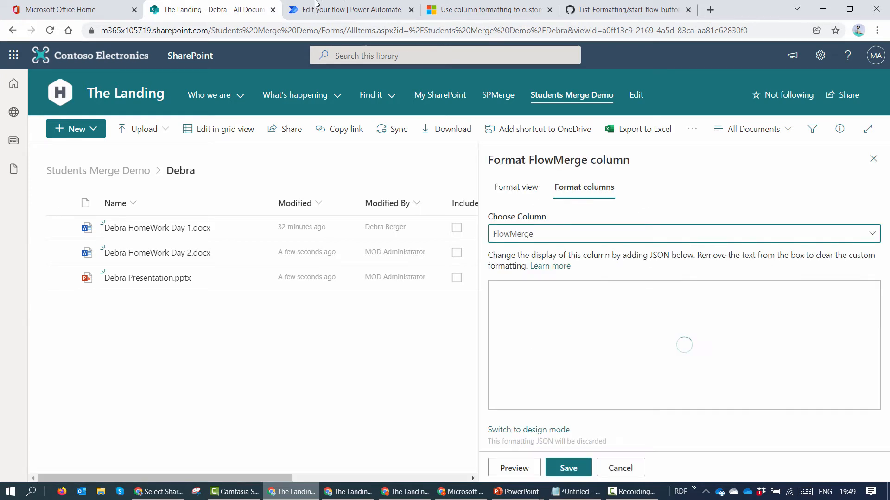
Step: Replace the old GUID in the button JSON with Merge Demo SP's flow ID, save, and reload
click(324, 10)
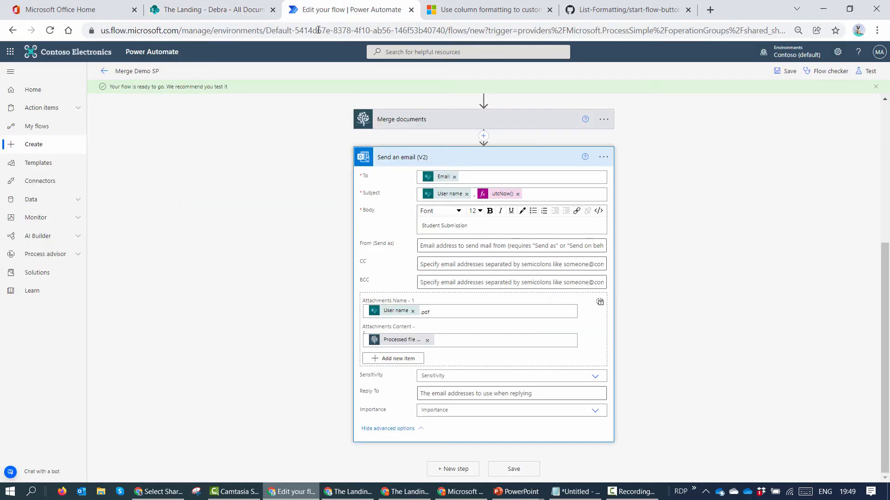
click(104, 72)
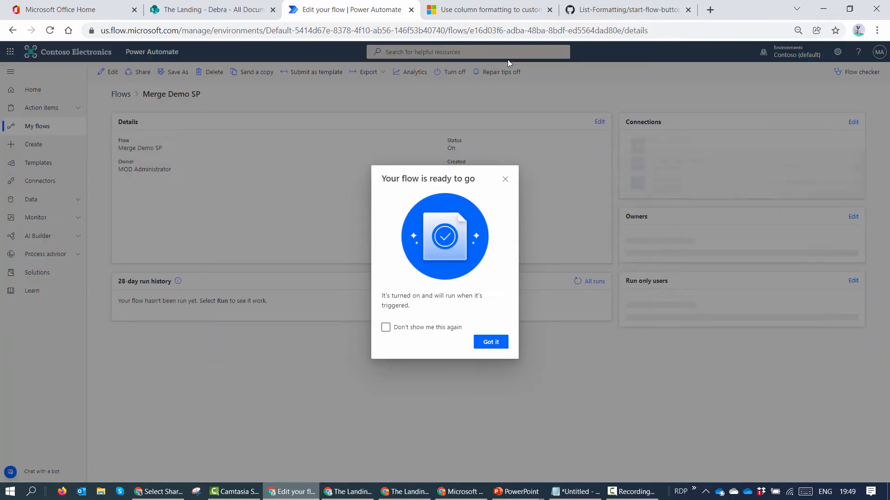
click(490, 342)
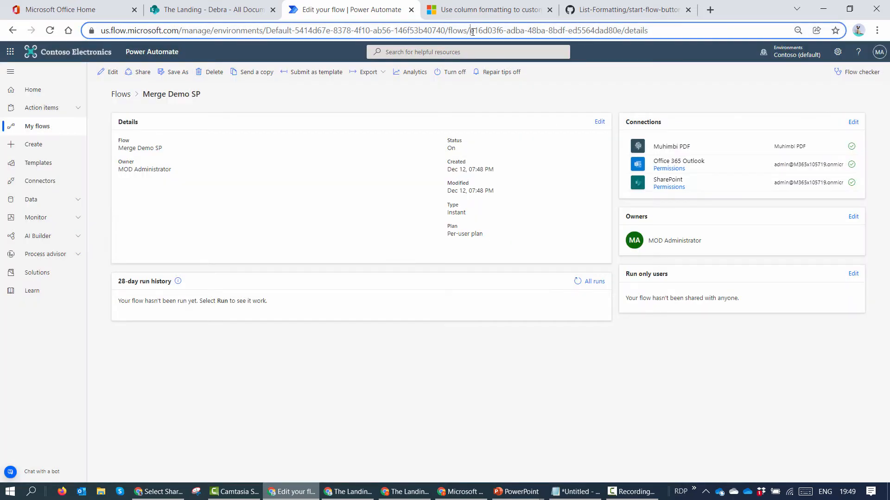
drag(470, 30, 622, 28)
key(ctrl+c)
click(211, 10)
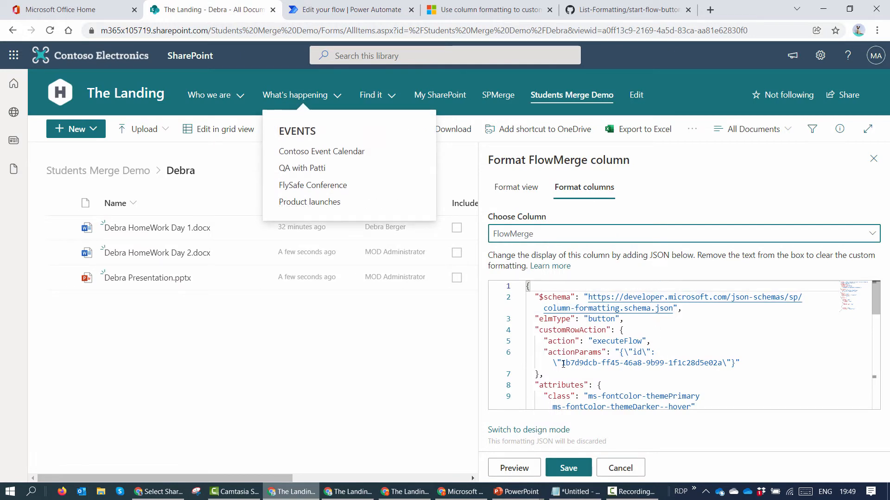
drag(563, 364, 725, 366)
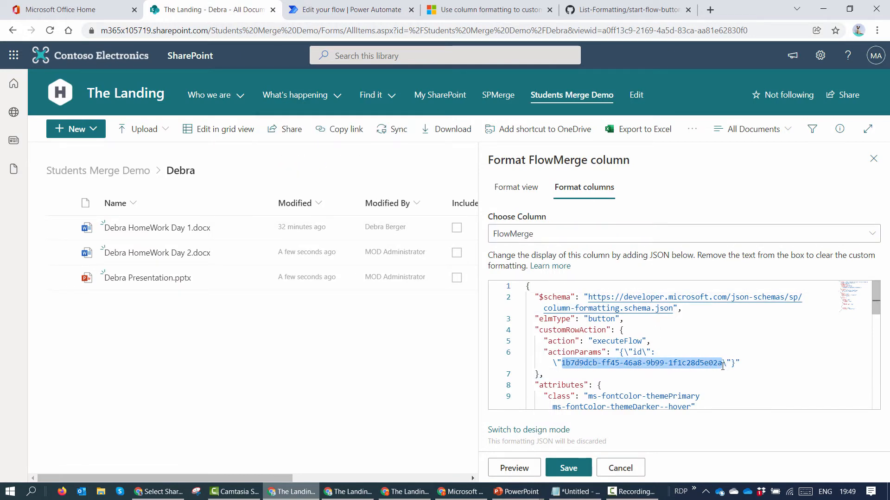
key(ctrl+v)
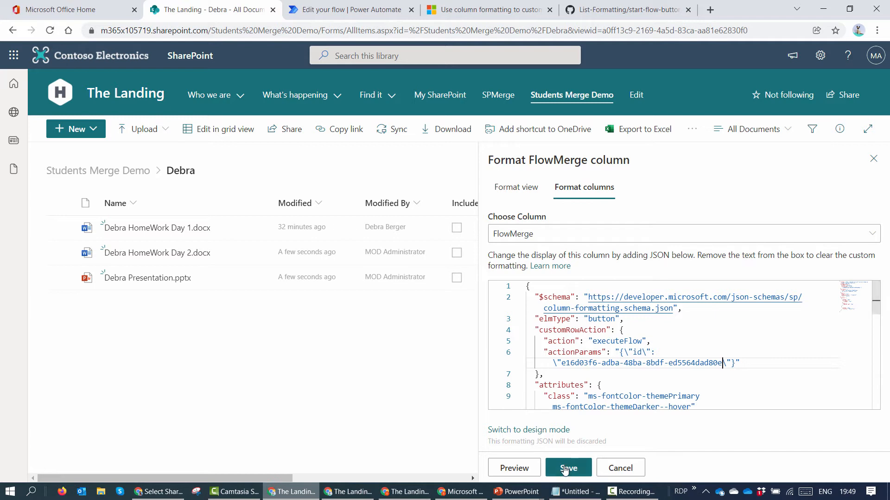
click(568, 469)
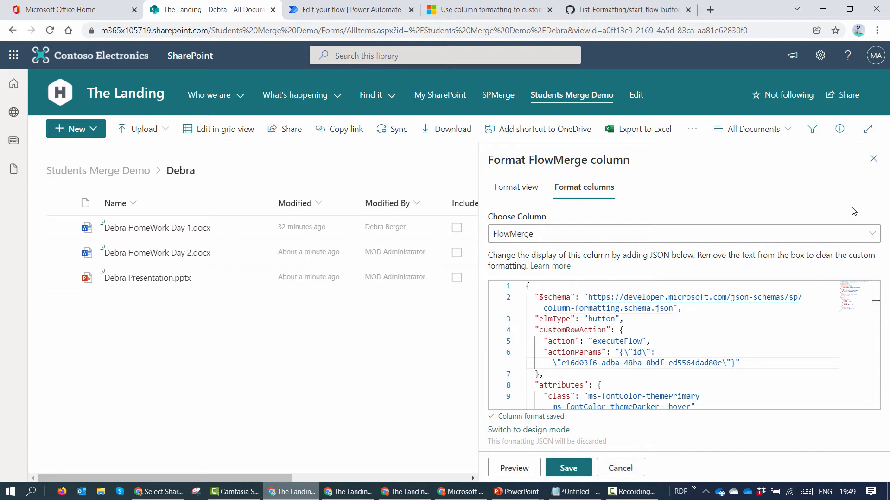
click(872, 159)
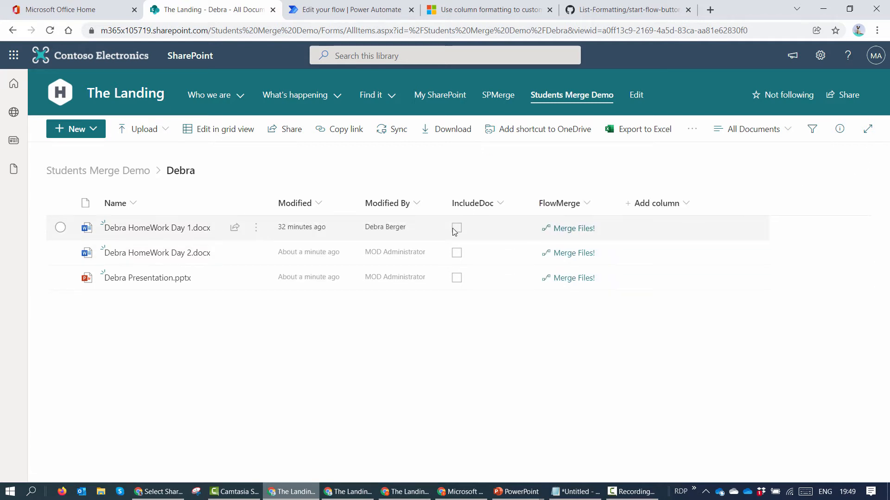
key(F5)
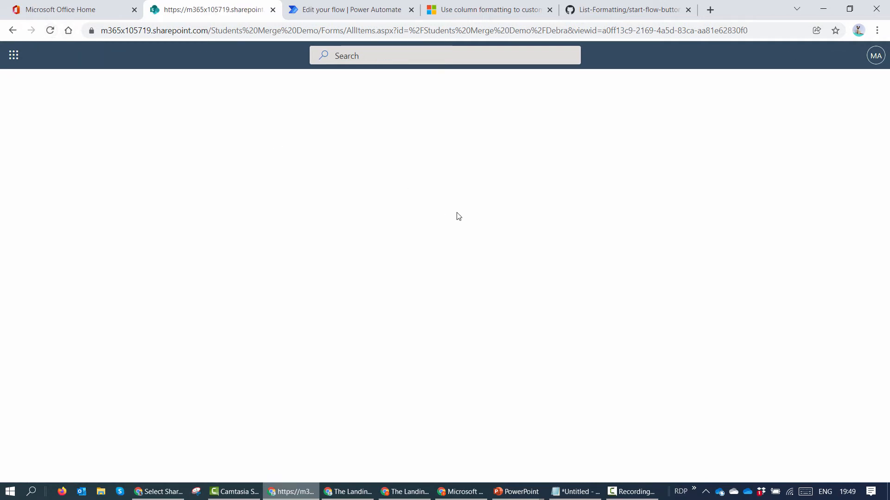
Step: Run Merge Demo SP from the Day 1 homework file's Merge Files! button, emailing the administrator
click(458, 233)
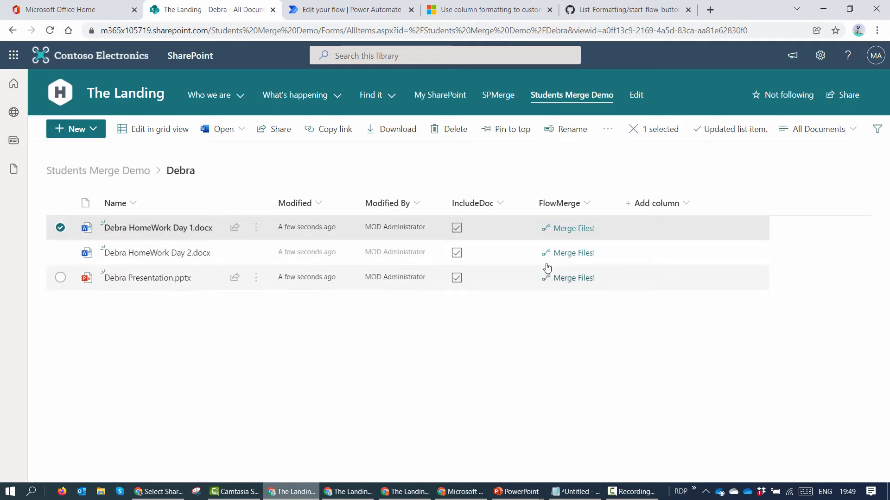
click(574, 229)
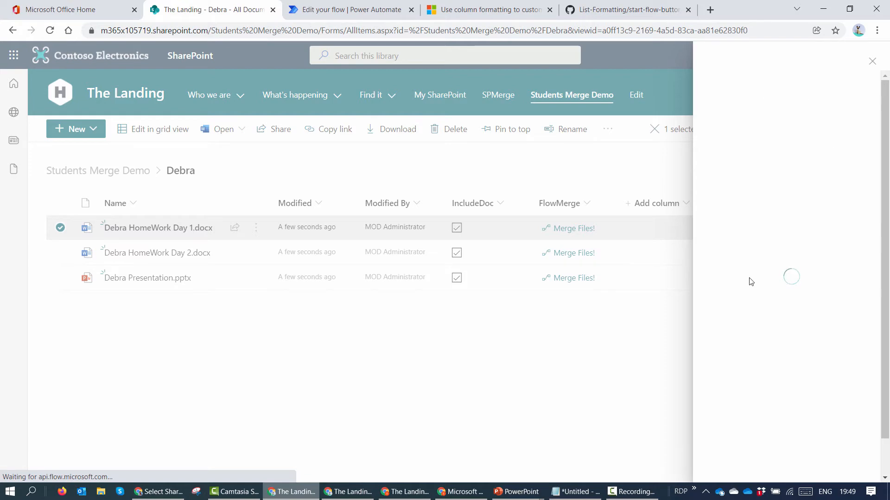
click(373, 10)
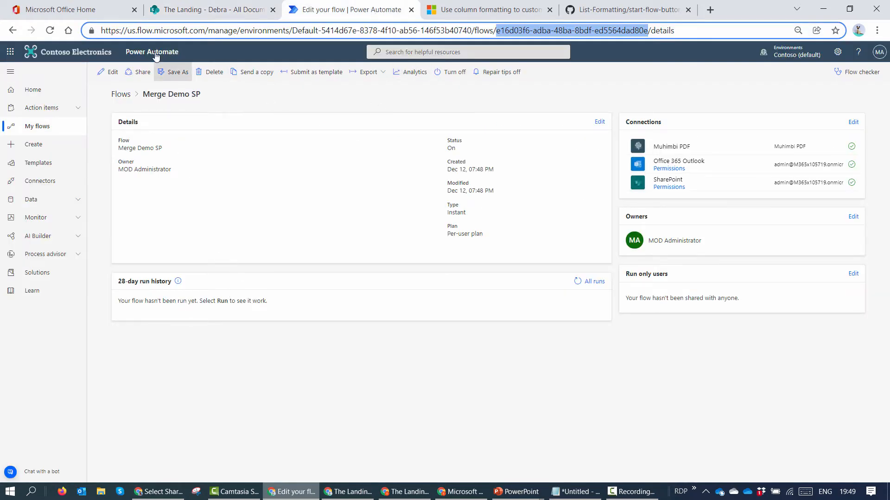
click(204, 9)
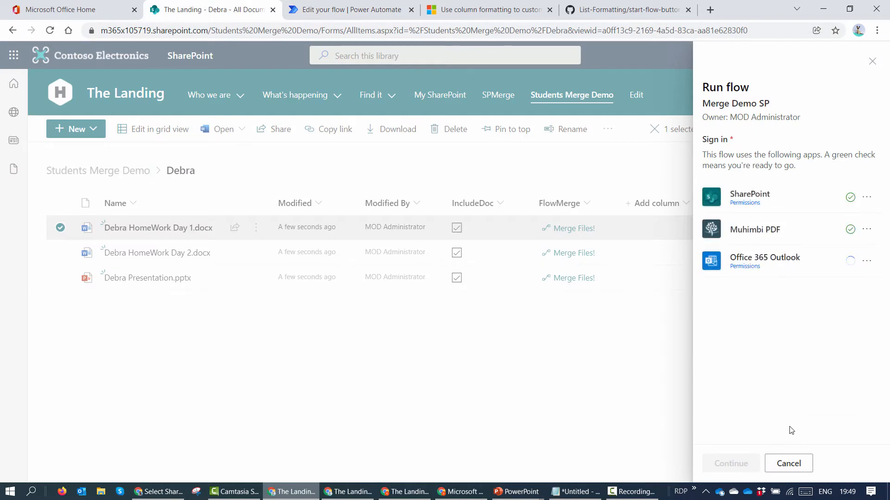
click(731, 464)
click(704, 157)
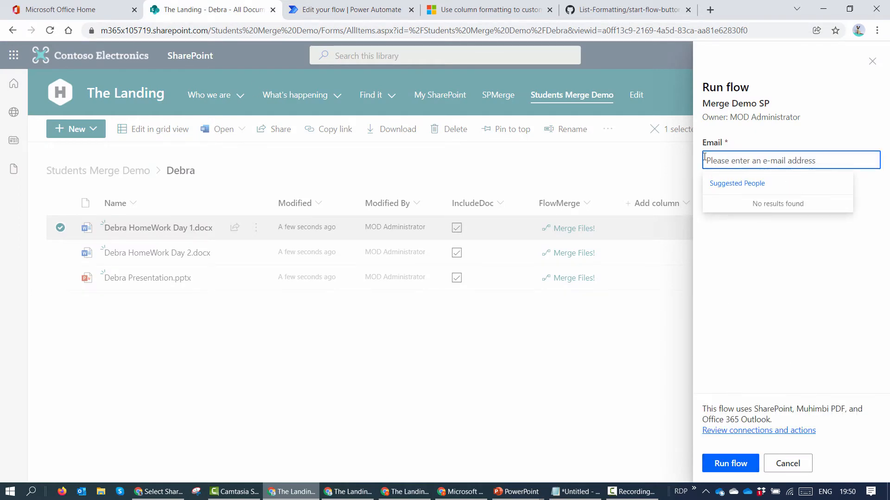
text(admin)
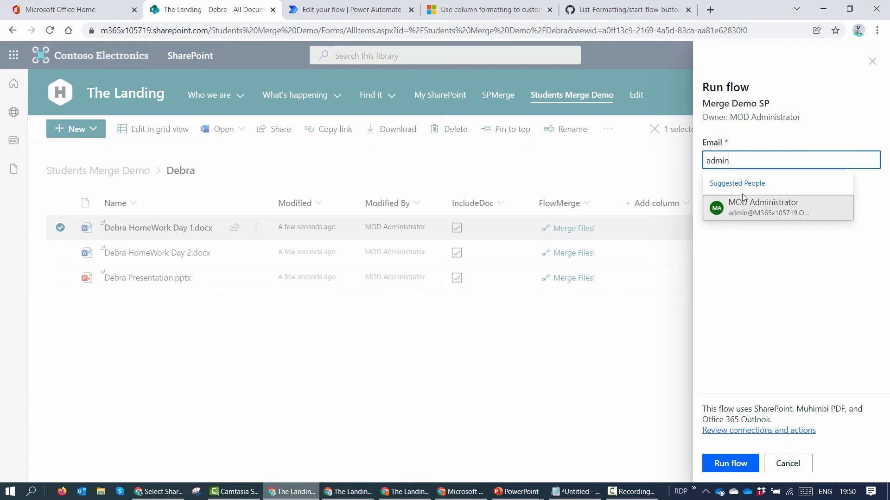
click(760, 204)
click(730, 464)
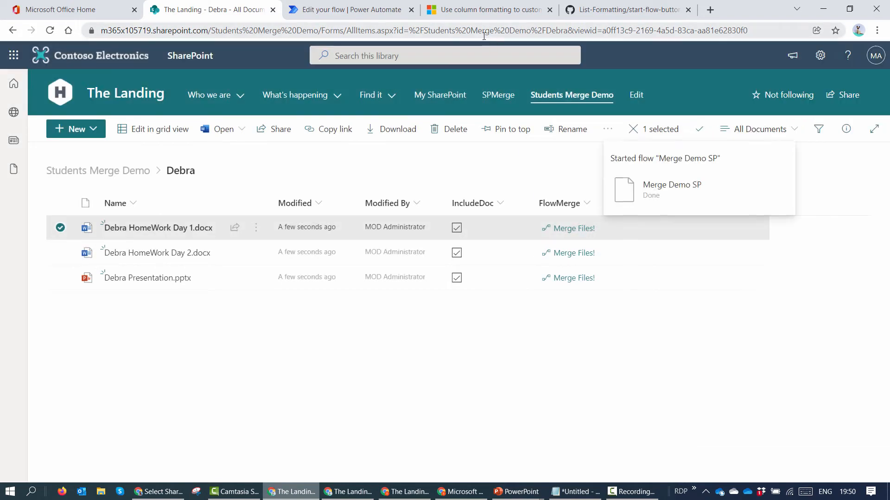
Step: Open Outlook in a new browser tab from the Microsoft 365 app launcher
click(14, 55)
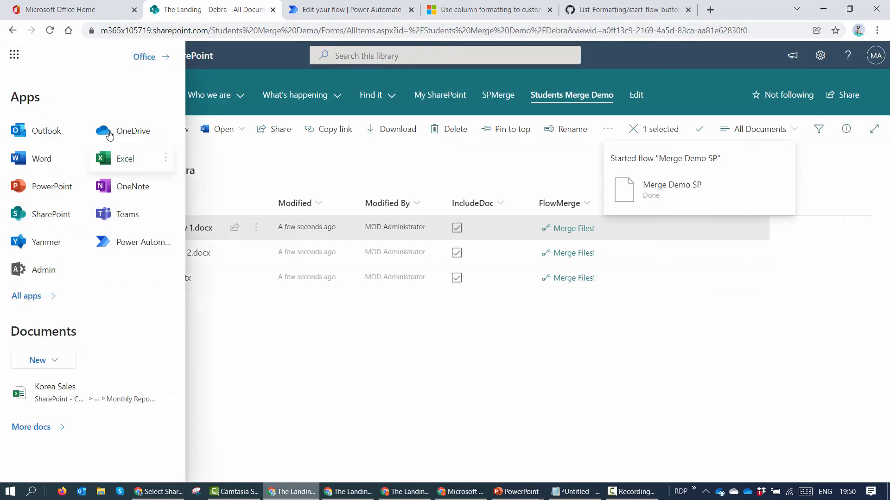
click(81, 130)
click(96, 157)
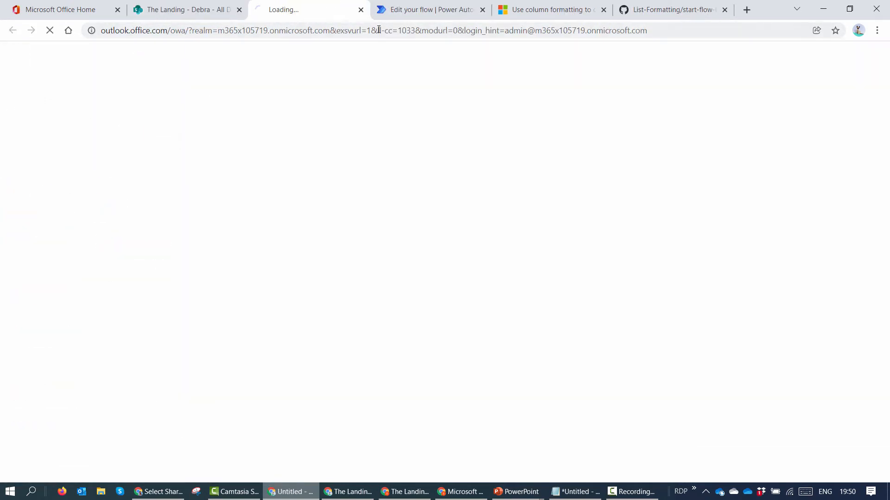
drag(460, 12, 284, 12)
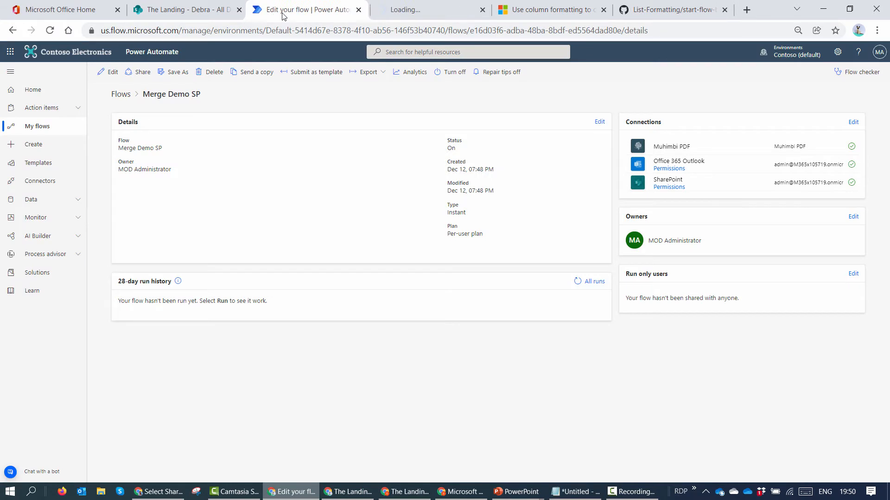
Step: Open the latest Merge Demo SP run and expand its Merge documents and Apply to each steps
click(578, 282)
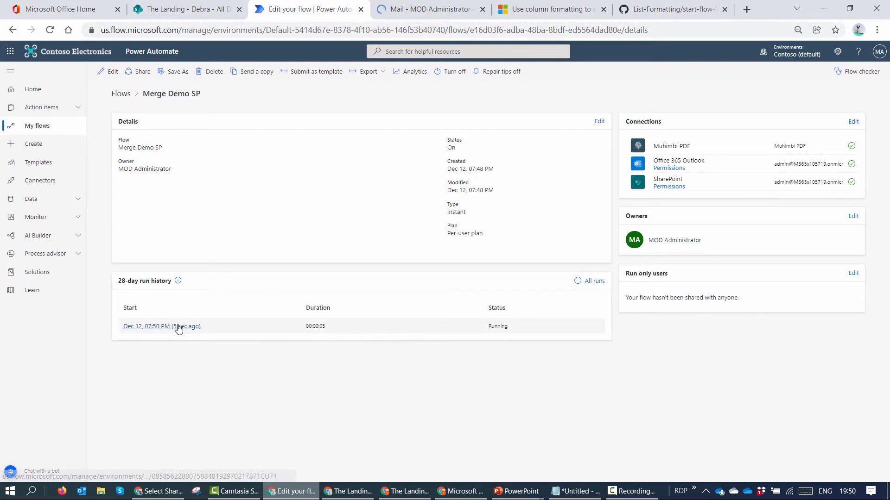
click(176, 327)
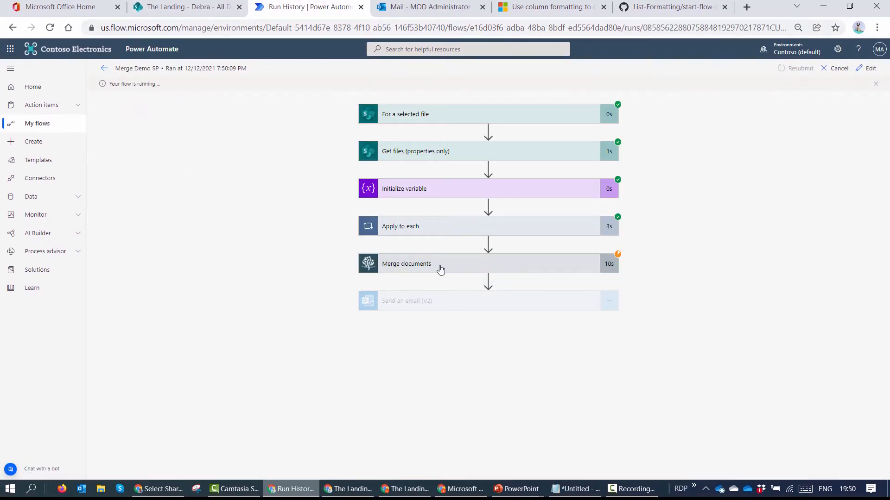
click(439, 267)
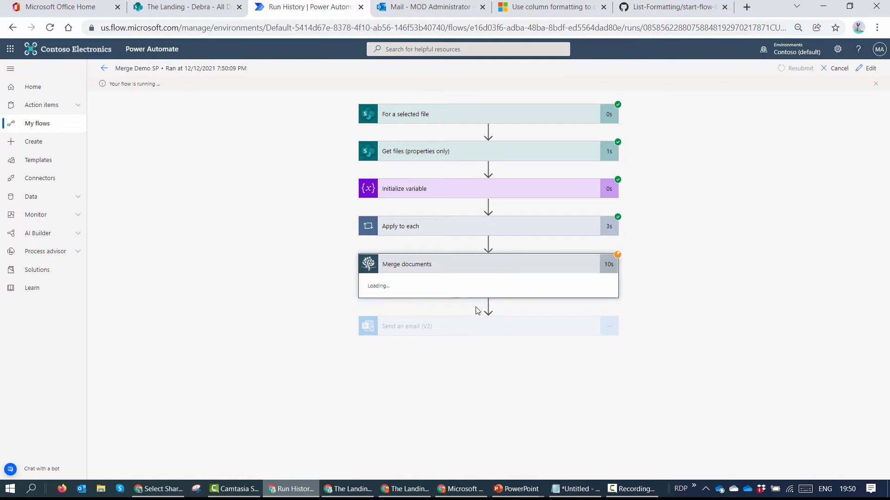
click(445, 226)
scroll(478, 280, down, 4)
scroll(574, 258, down, 1)
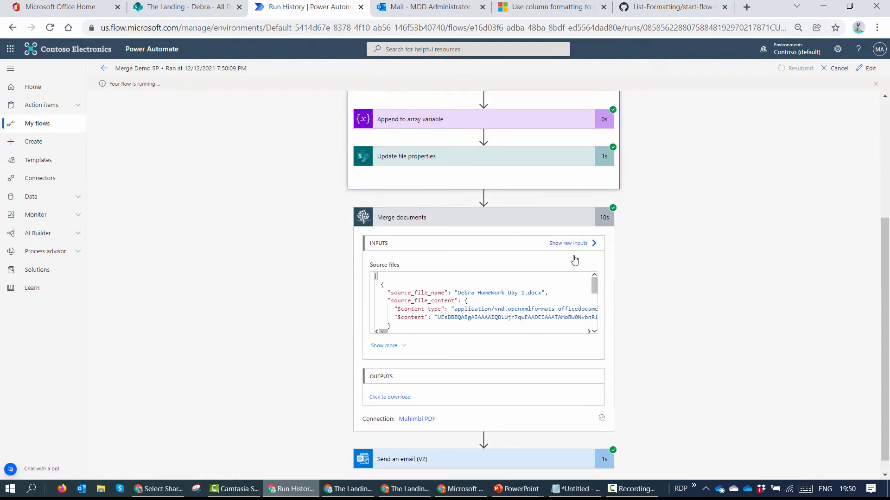
click(446, 3)
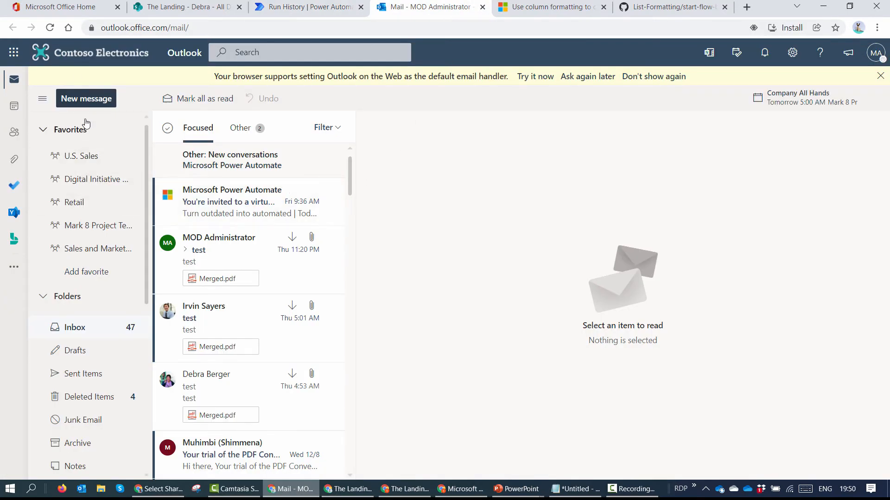
Step: Reload the Outlook inbox, open the new message, and preview the merged PDF attachment
click(50, 28)
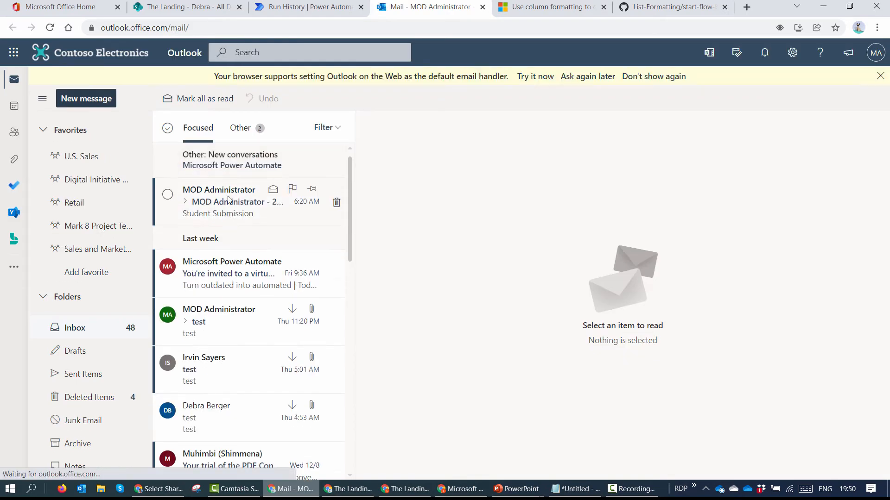
click(228, 217)
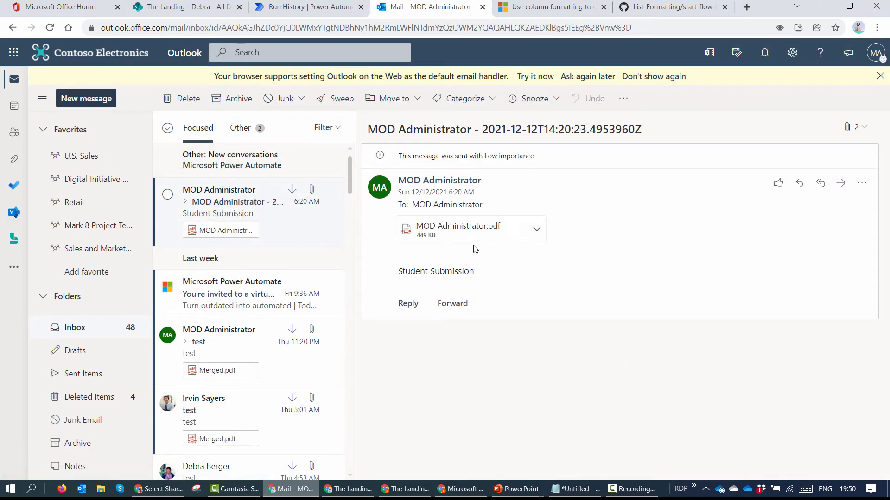
click(467, 240)
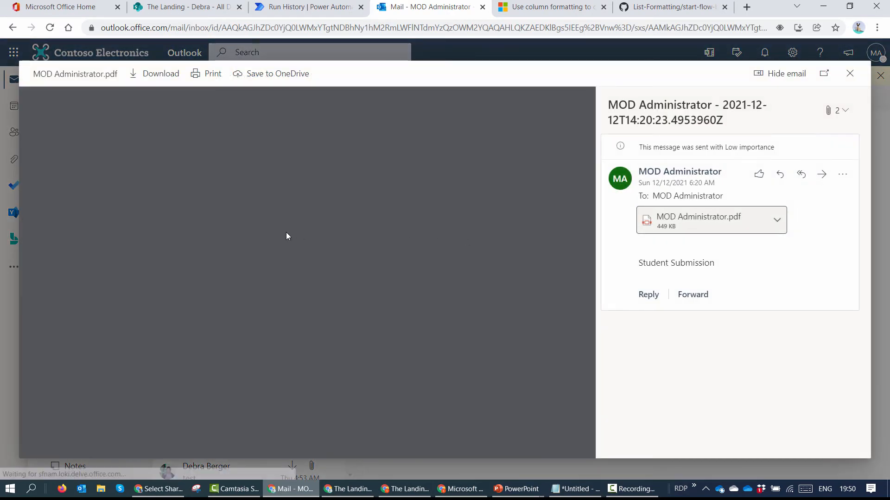
scroll(286, 233, down, 9)
scroll(286, 236, down, 5)
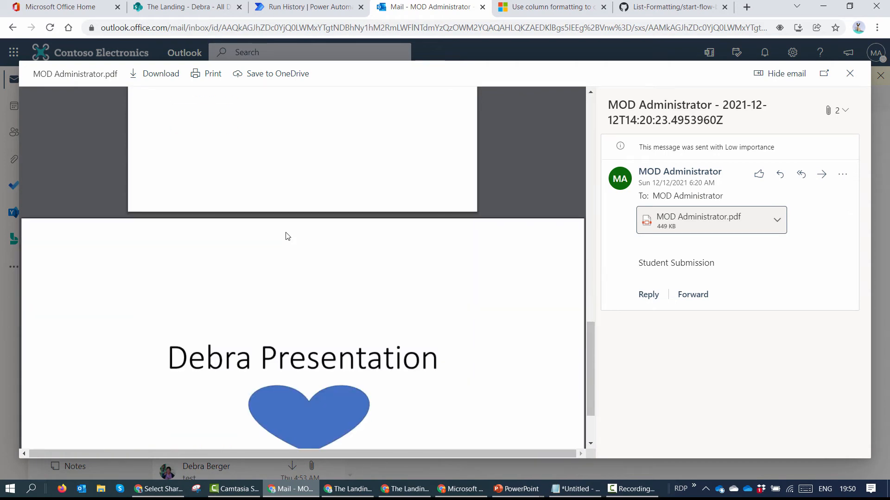
Step: Back in the SharePoint Debra folder, open the presentation file to compare, then return to the library
click(308, 7)
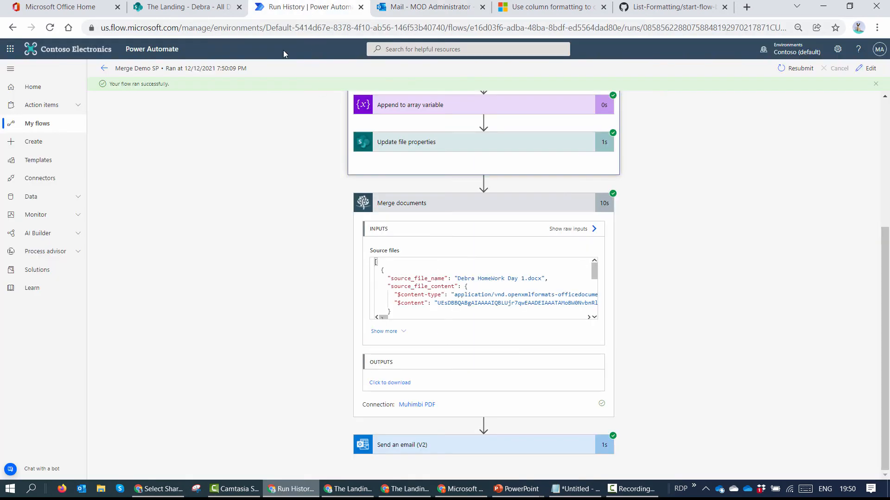
click(217, 7)
click(601, 345)
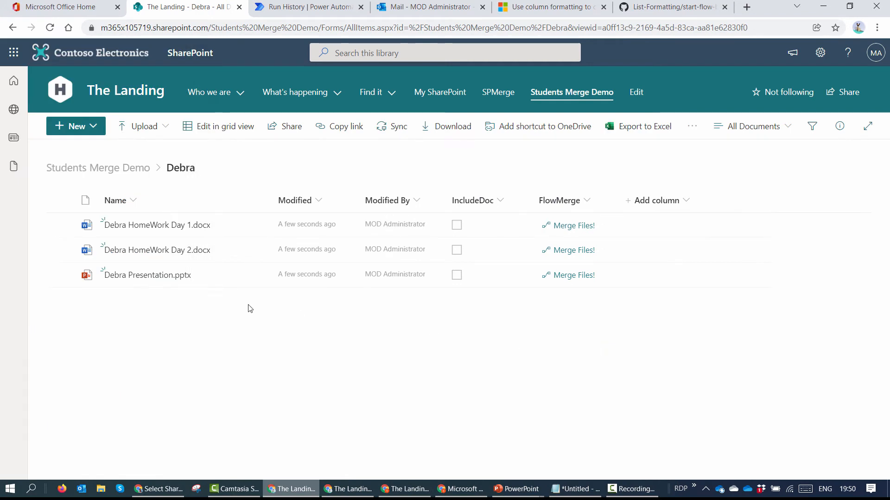
click(181, 277)
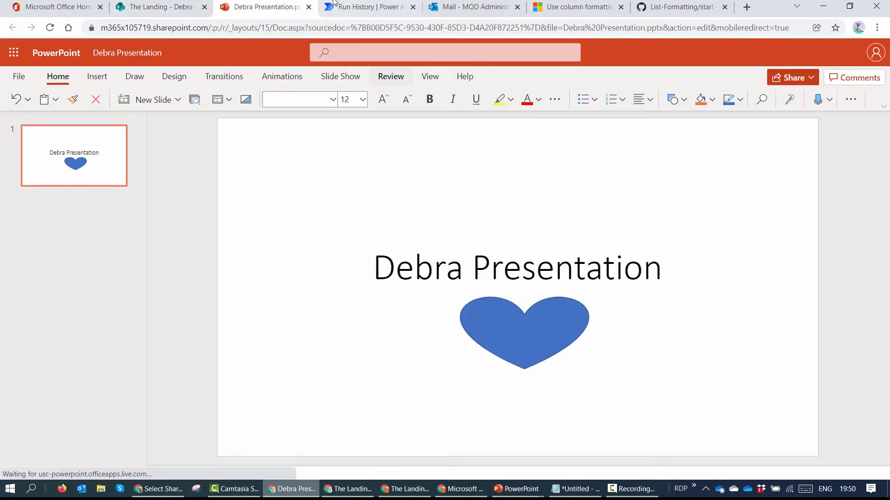
click(309, 7)
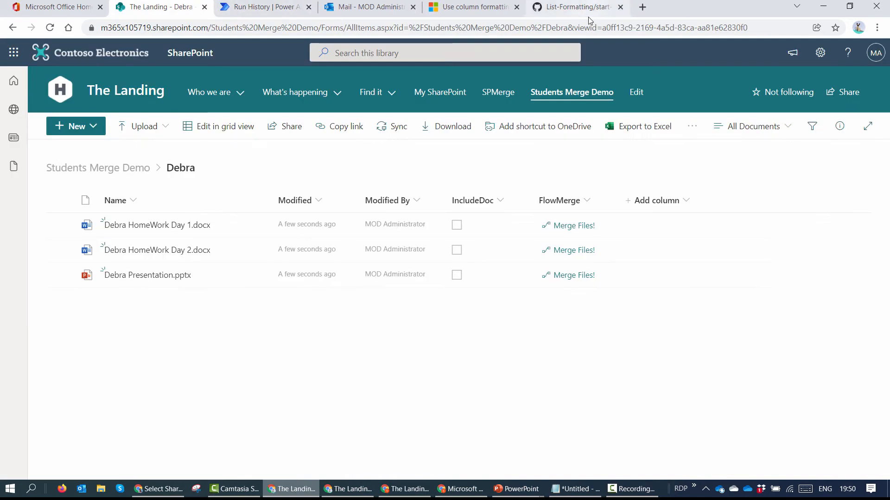
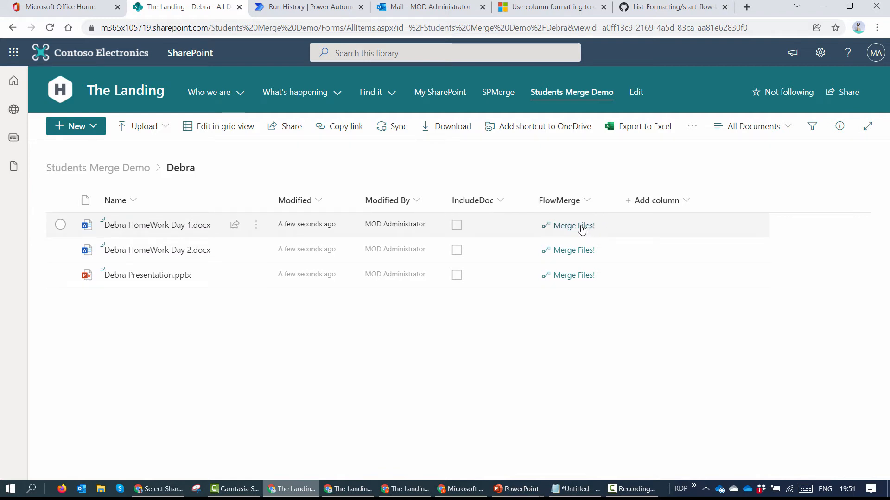
Step: Run Merge Files! on a file row with the administrator as e-mail recipient, then check run history
click(593, 275)
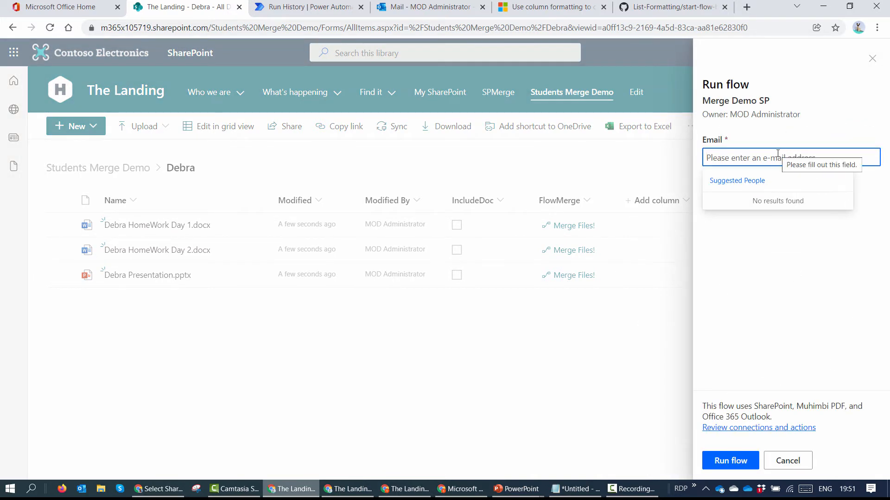
click(778, 157)
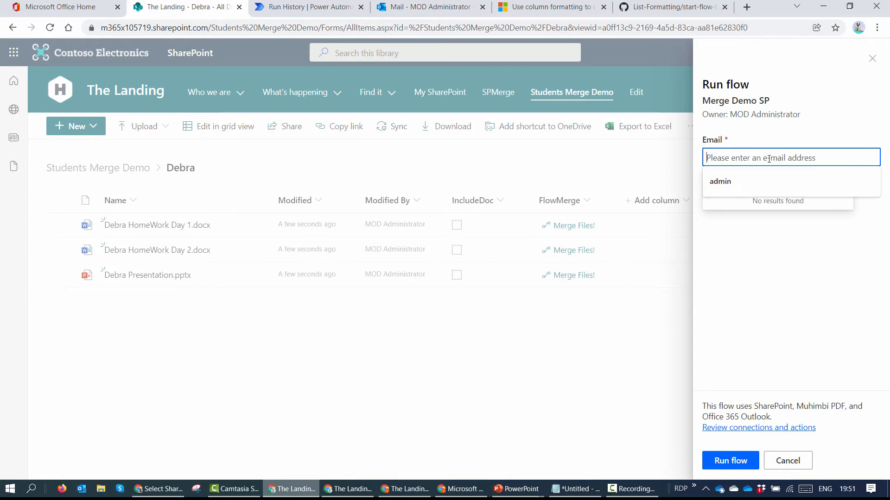
click(755, 182)
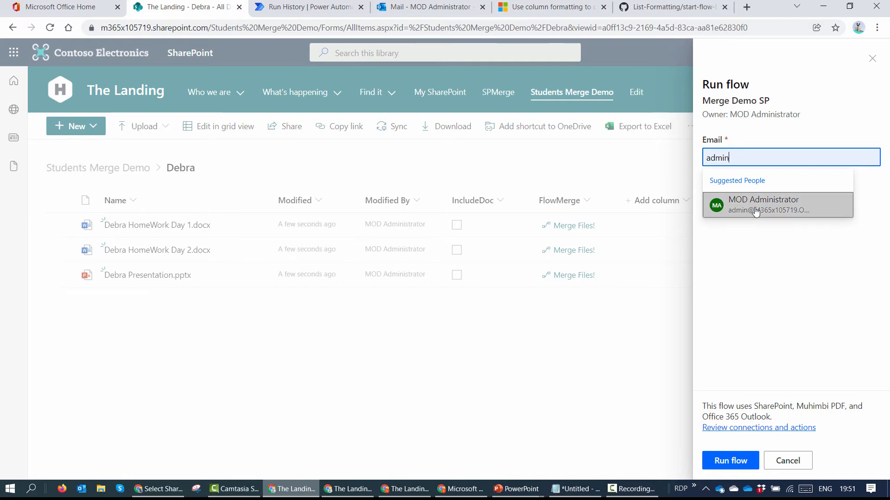
click(755, 210)
click(724, 461)
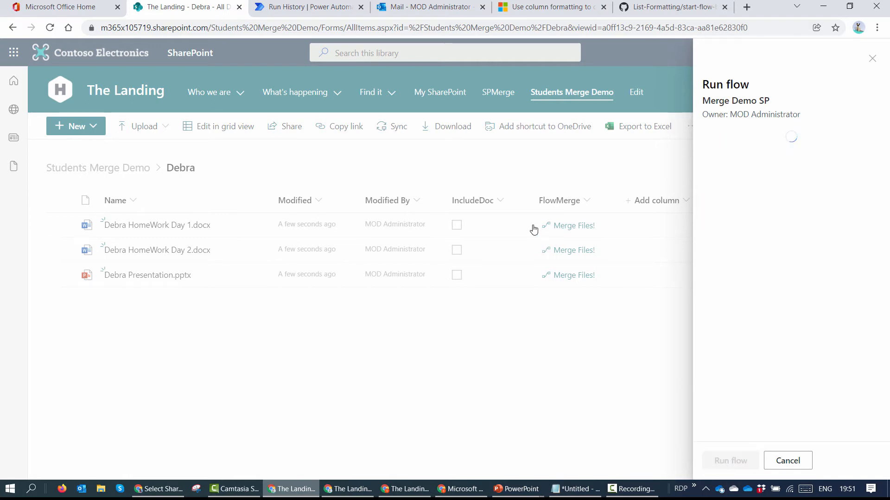
click(280, 12)
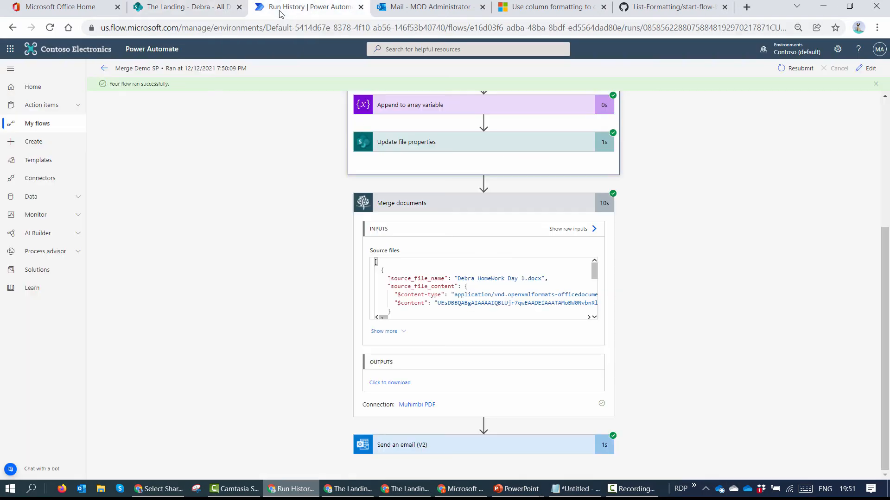
Step: Open the failed 07:51 PM run, whose Merge documents step wanted 'Files to merge' values, then return to SharePoint
click(104, 69)
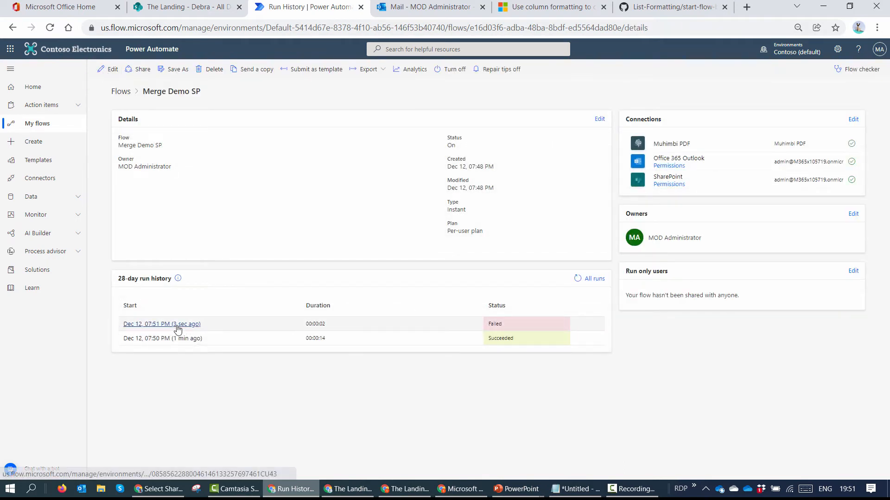
click(177, 328)
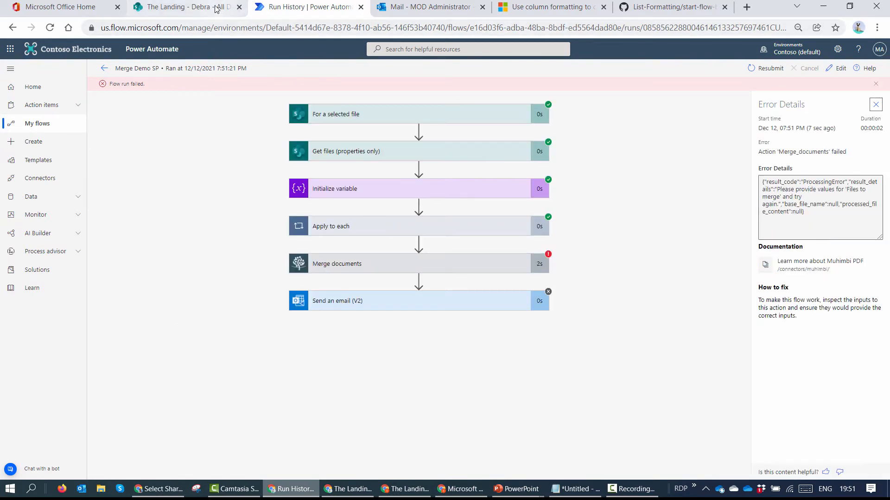
click(181, 7)
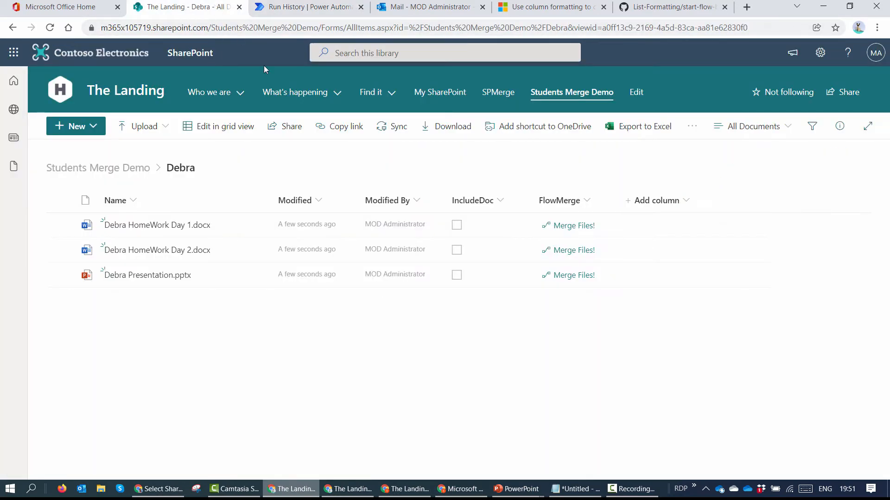
Step: Open Format this column for FlowMerge and copy its executeFlow button JSON
click(584, 207)
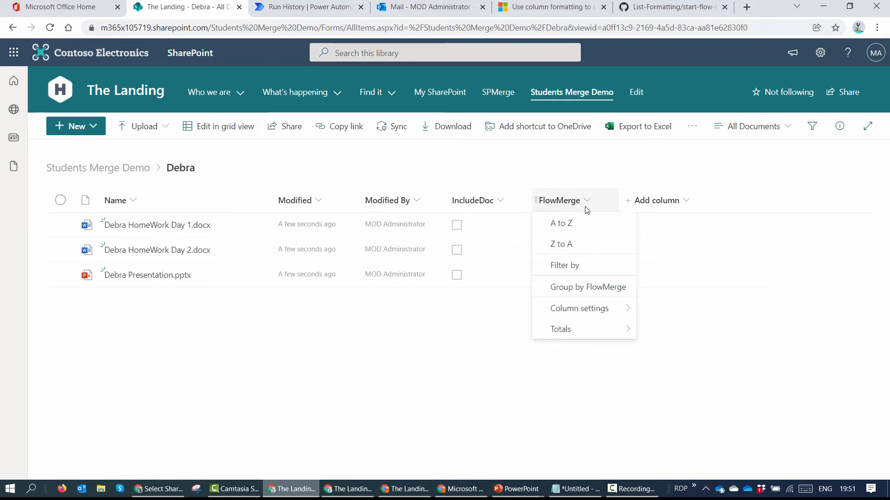
mouse_move(602, 308)
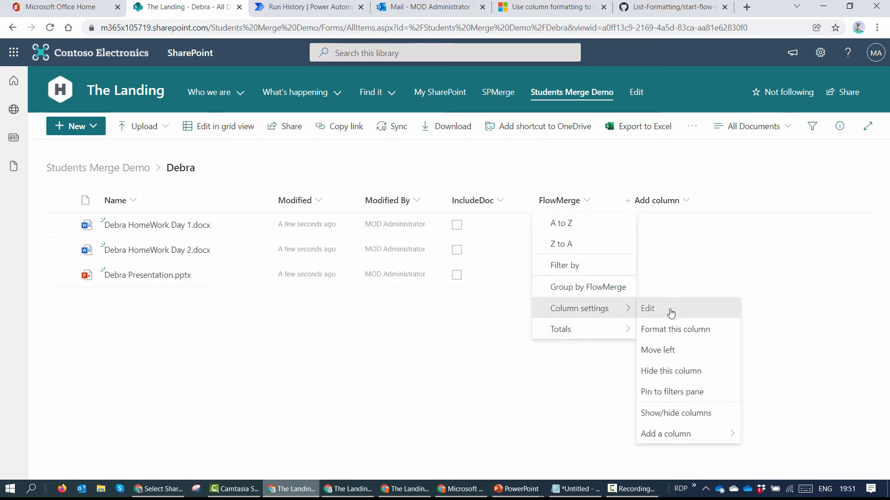
click(669, 312)
click(782, 462)
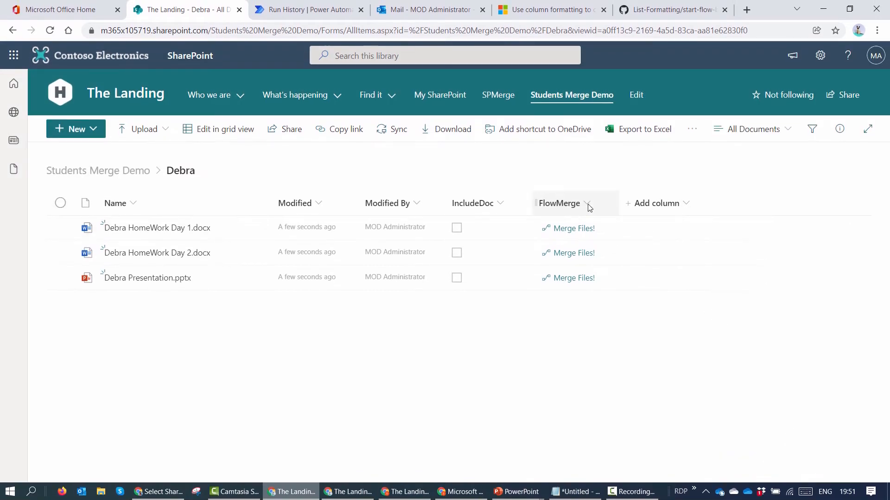
click(586, 202)
mouse_move(615, 310)
click(674, 339)
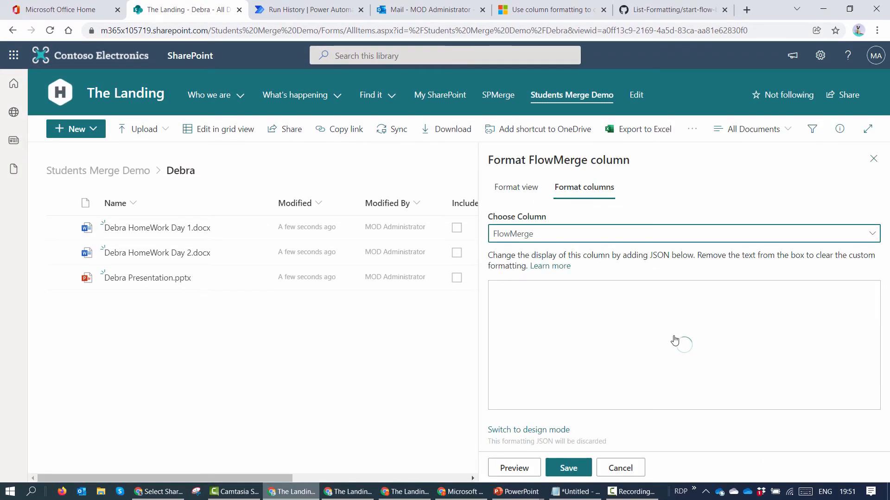
click(682, 338)
key(ctrl+a)
key(ctrl+c)
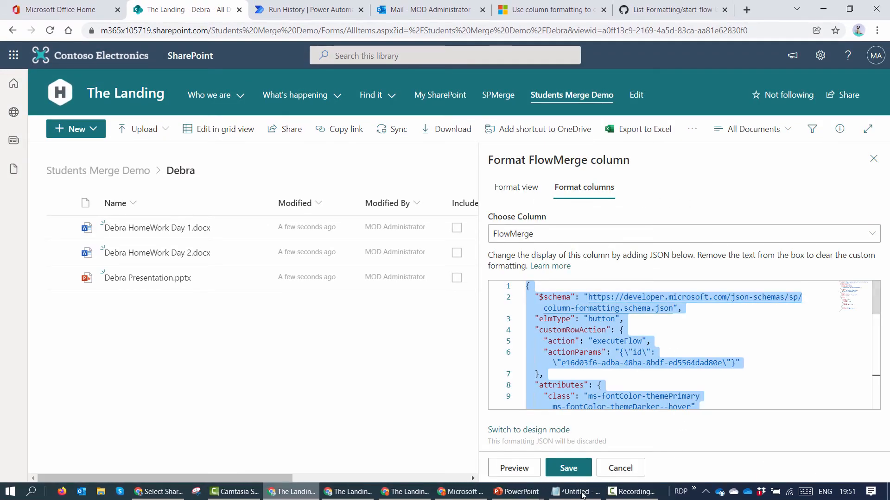
key(alt+Tab)
Step: Paste the FlowMerge formatting JSON into an empty Notepad document
key(BackSpace)
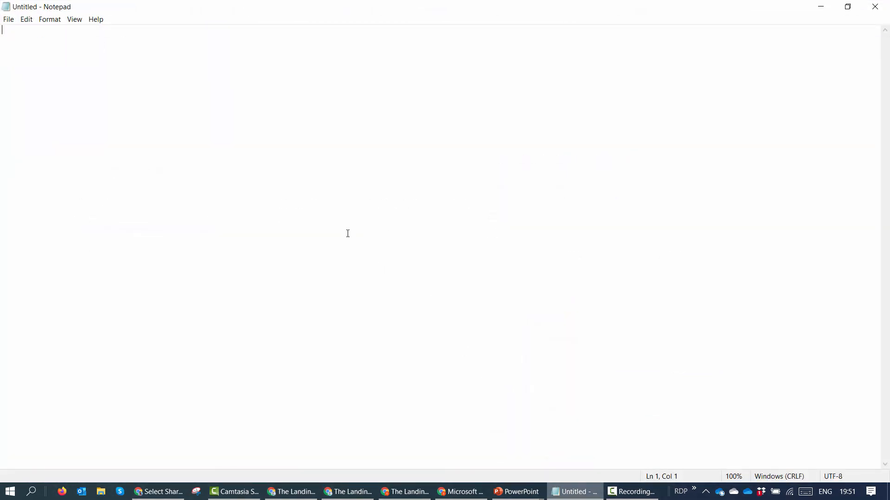
key(ctrl+v)
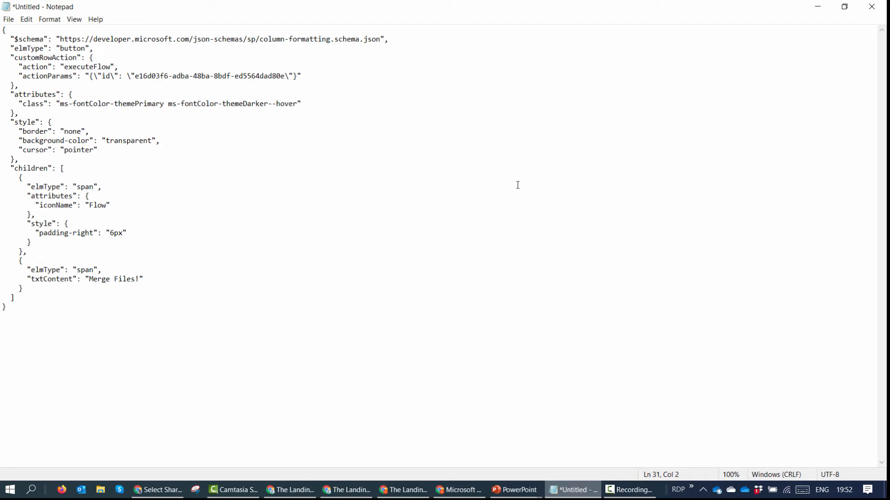
click(818, 7)
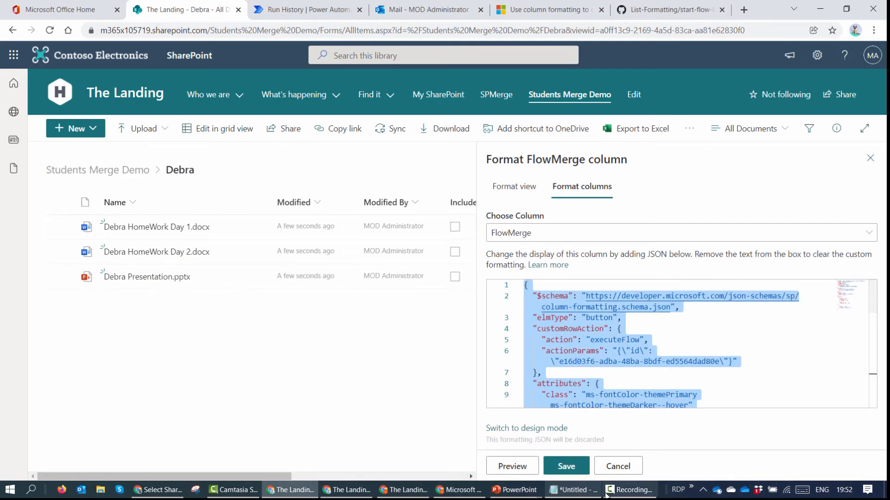
click(579, 496)
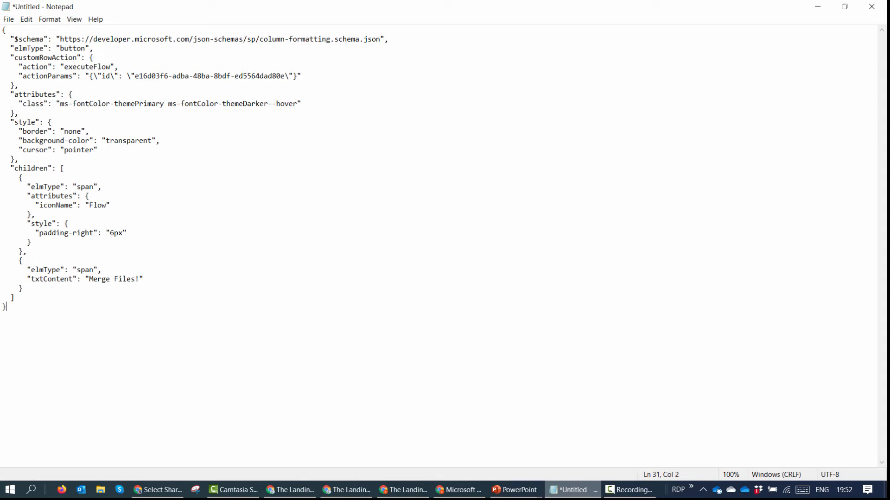
Step: Add "visibility":"=if([$IncludeDoc]==true,'visible','hidden')" to the style block and select all the JSON
click(338, 76)
click(106, 150)
text(,)
key(Return)
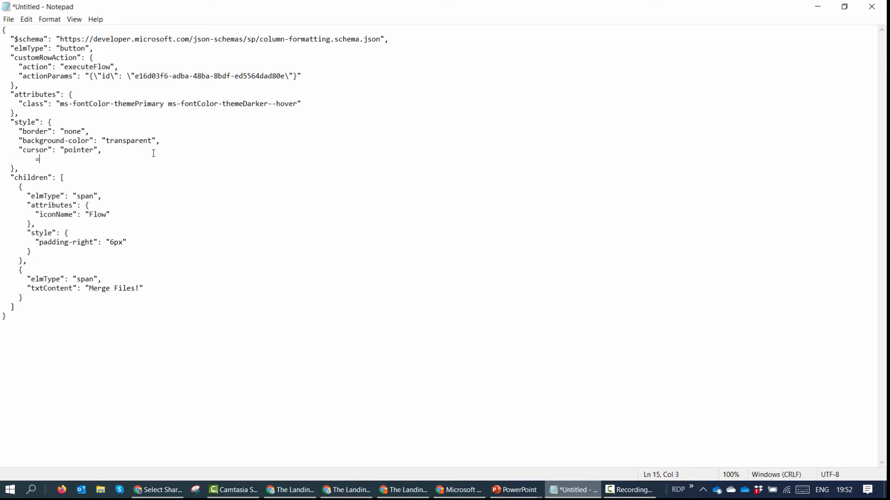
key(BackSpace)
key(BackSpace)
key(Return)
text("visisb)
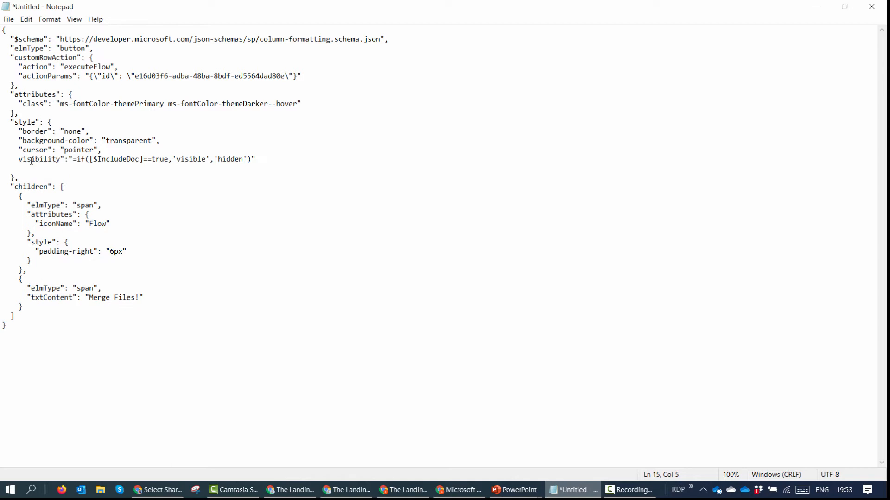
text(":")
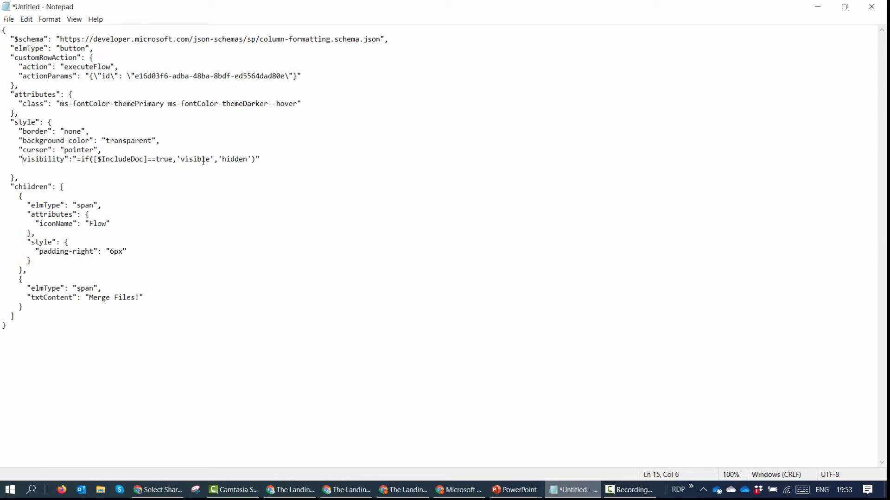
key(ctrl+a)
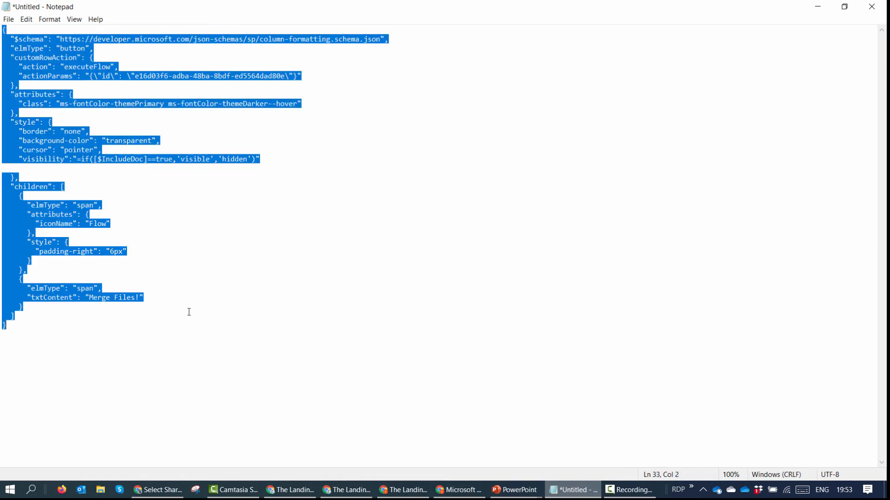
Step: Replace the FlowMerge column formatting with the edited JSON and save it
click(818, 7)
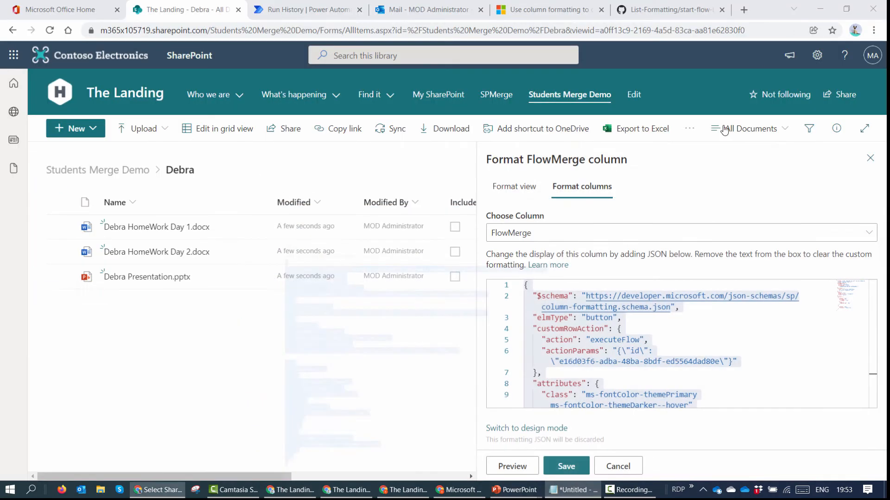
click(750, 346)
key(ctrl+a)
key(Delete)
key(ctrl+v)
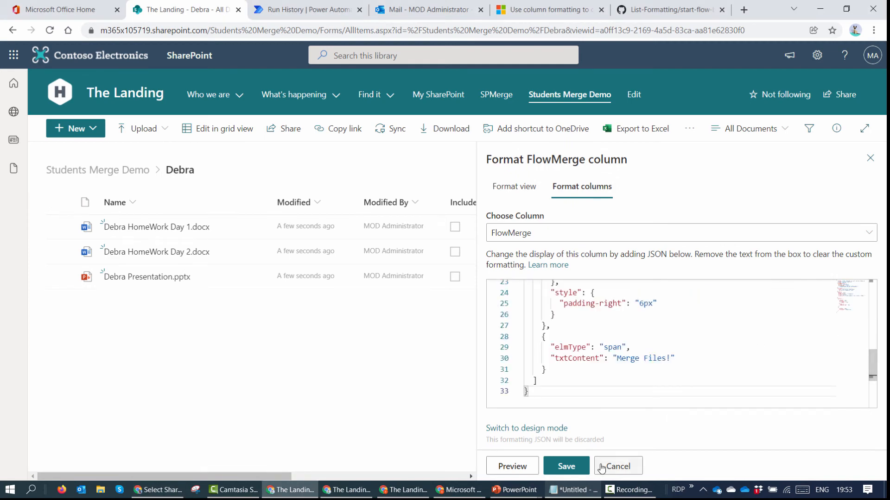
click(566, 467)
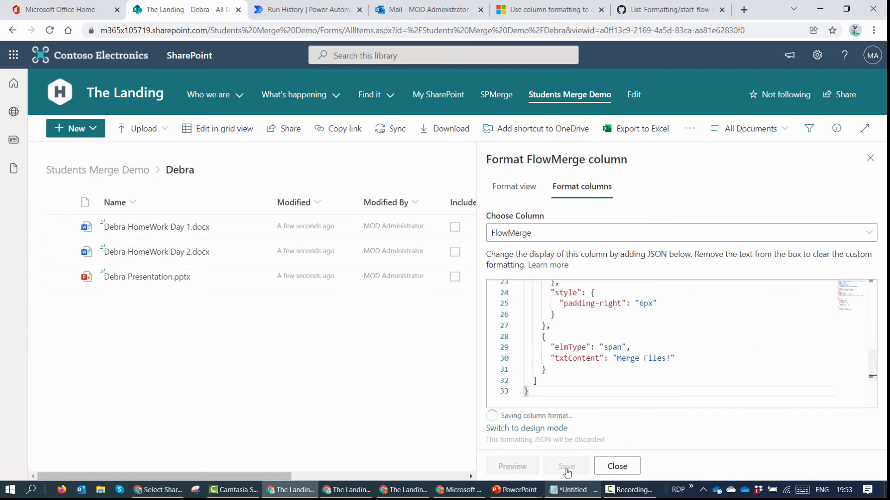
click(623, 468)
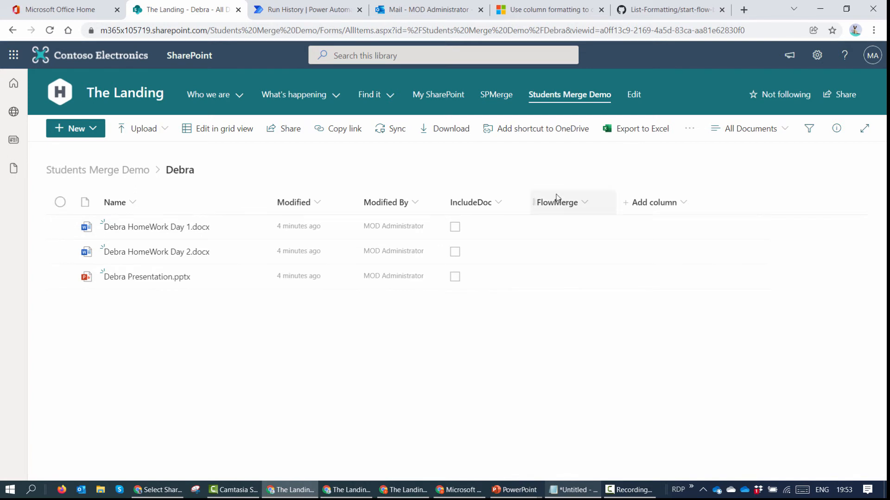
Step: Tick IncludeDoc for the Day 1 homework file and untick the presentation and second homework file
click(454, 228)
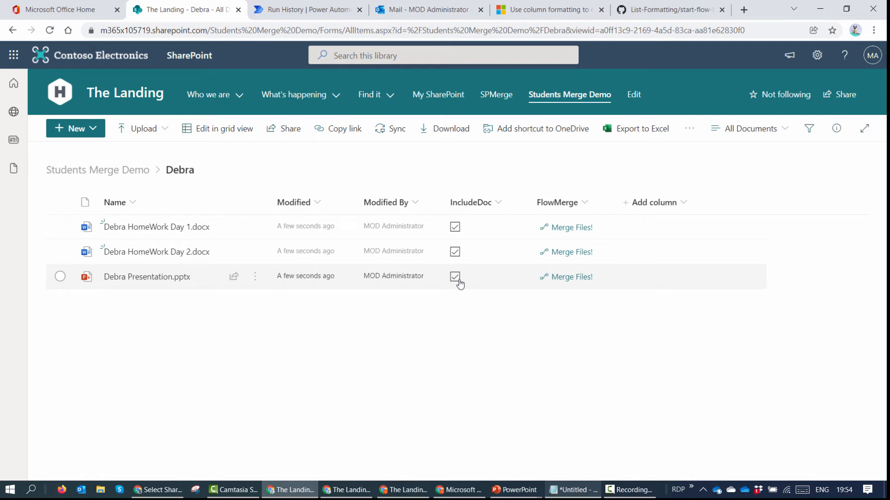
click(459, 280)
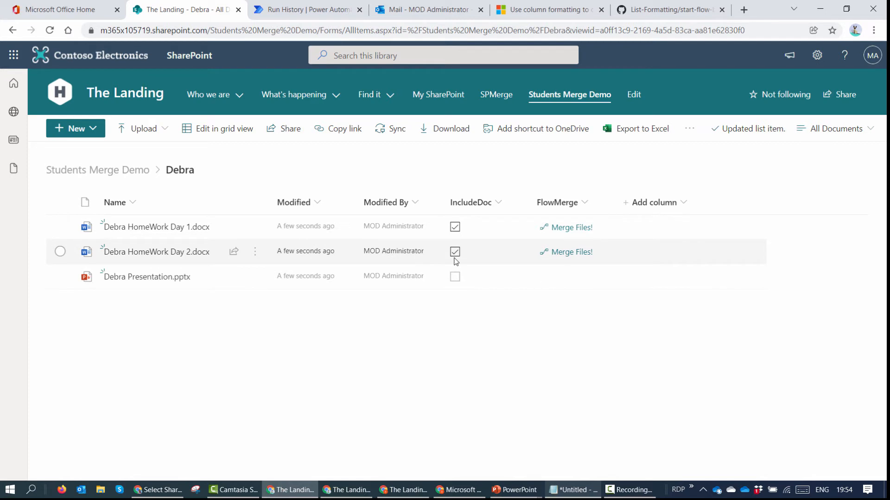
click(455, 253)
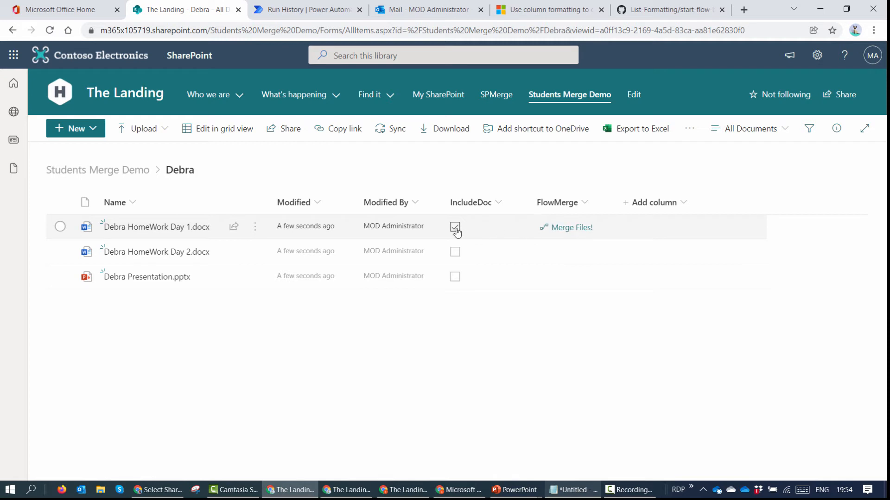
Step: Run Merge Demo SP on the ticked homework file, sending the result to the administrator
click(569, 232)
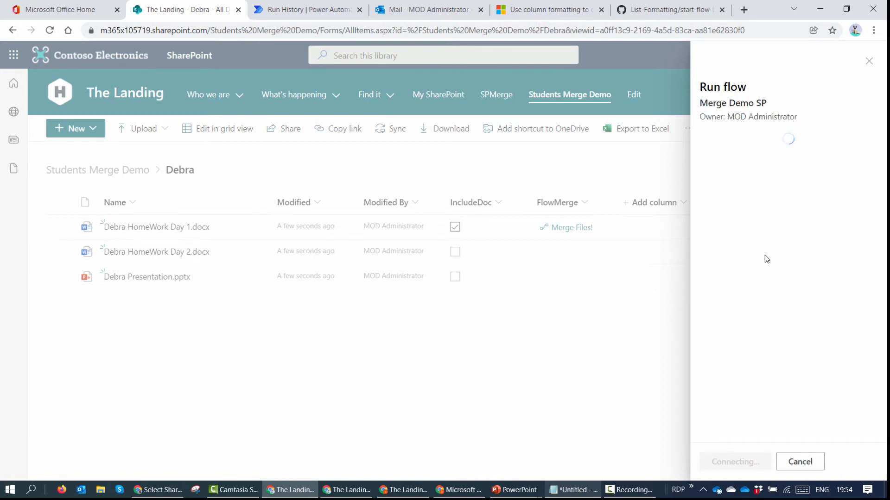
click(709, 160)
text(ad)
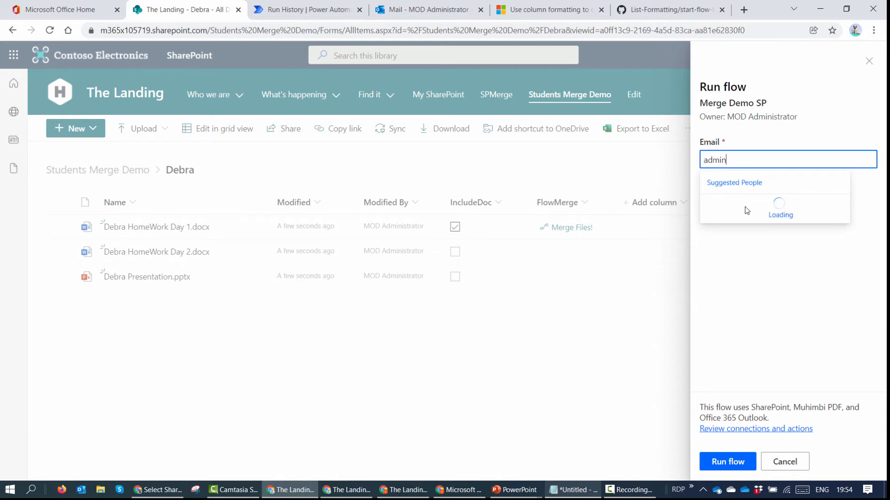
text(min)
click(737, 201)
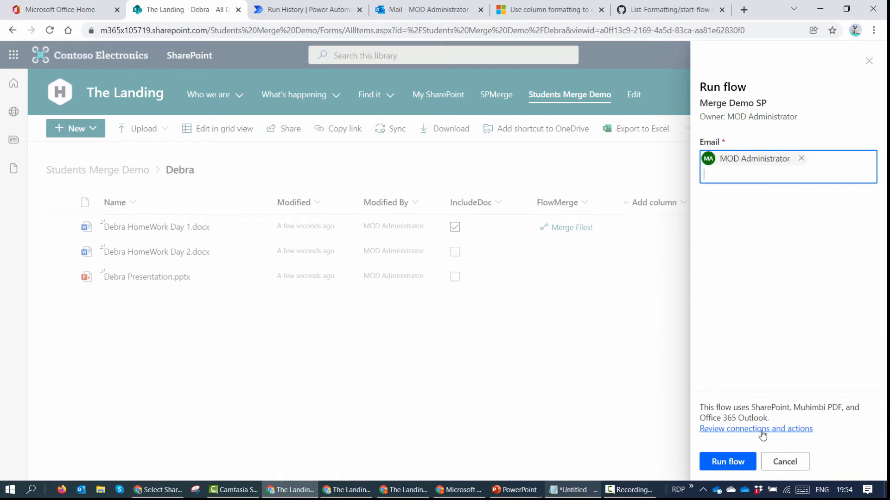
click(730, 462)
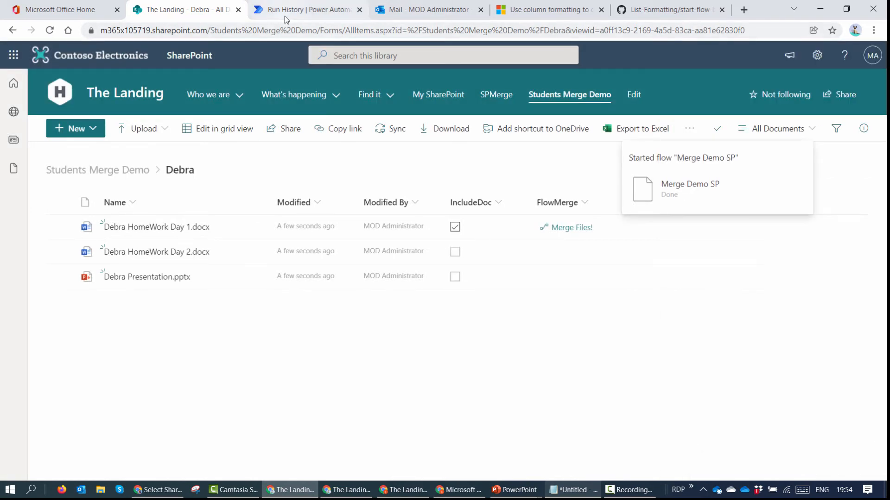
Step: Inspect the latest failed run, where Merge documents needed two files, then open Merge Demo SP in the editor
click(287, 13)
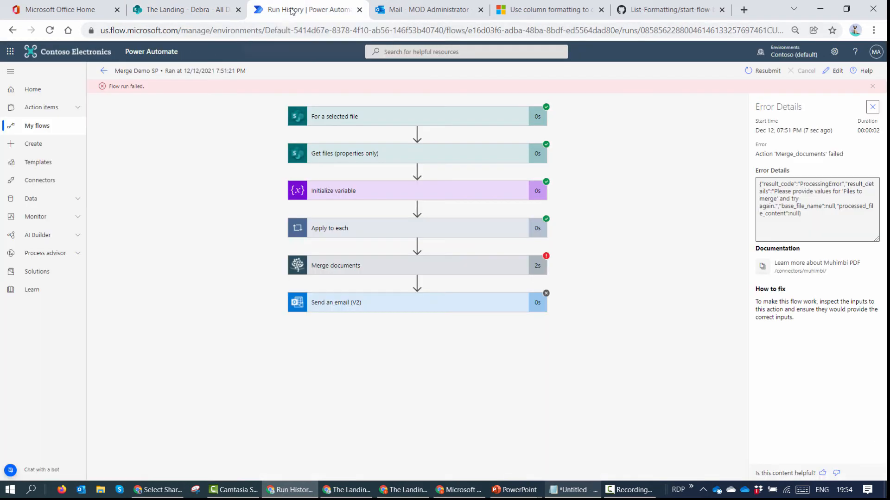
click(105, 74)
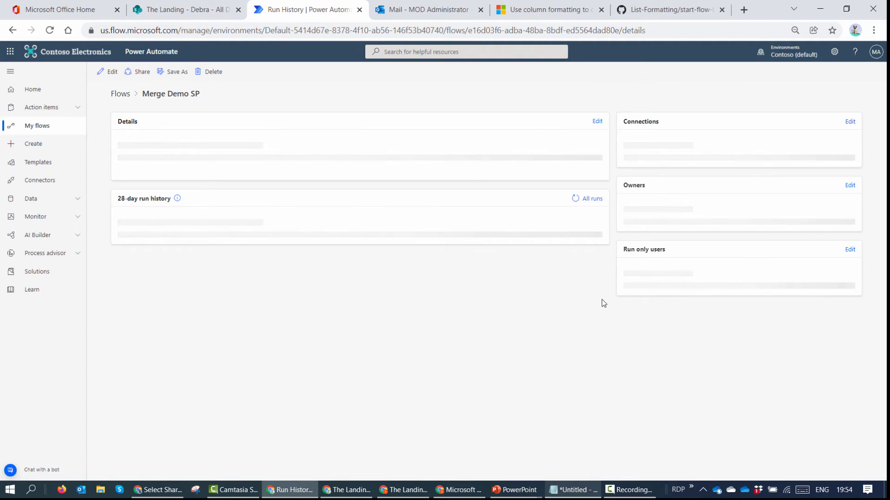
click(180, 325)
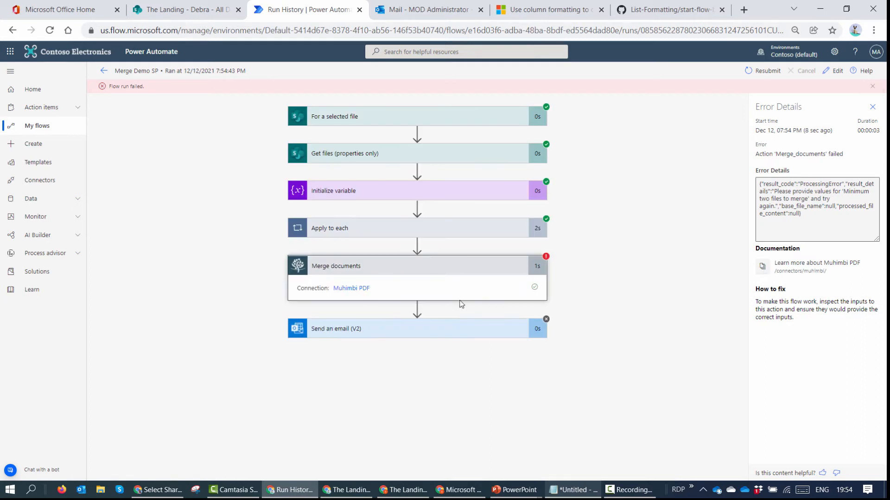
scroll(384, 313, down, 3)
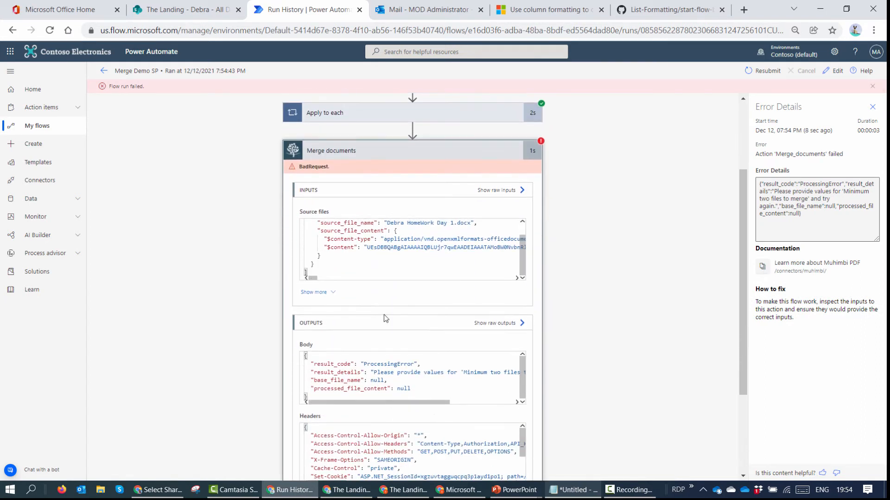
drag(430, 402, 458, 403)
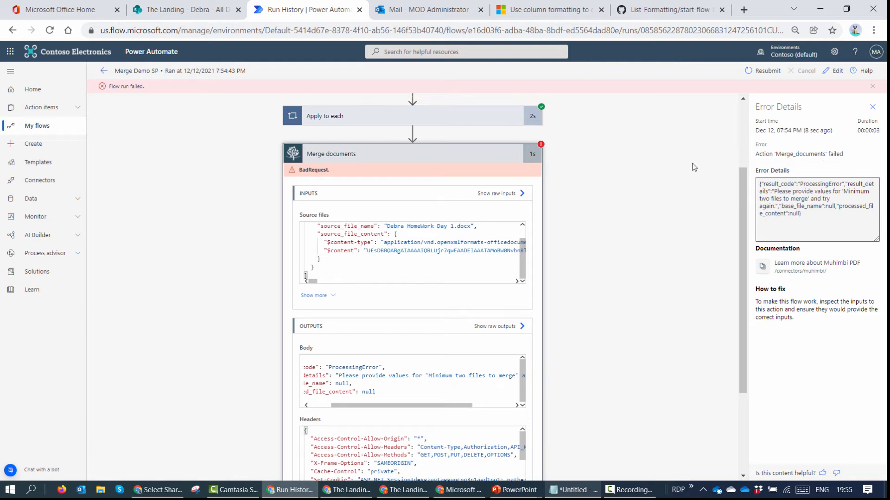
scroll(693, 167, up, 3)
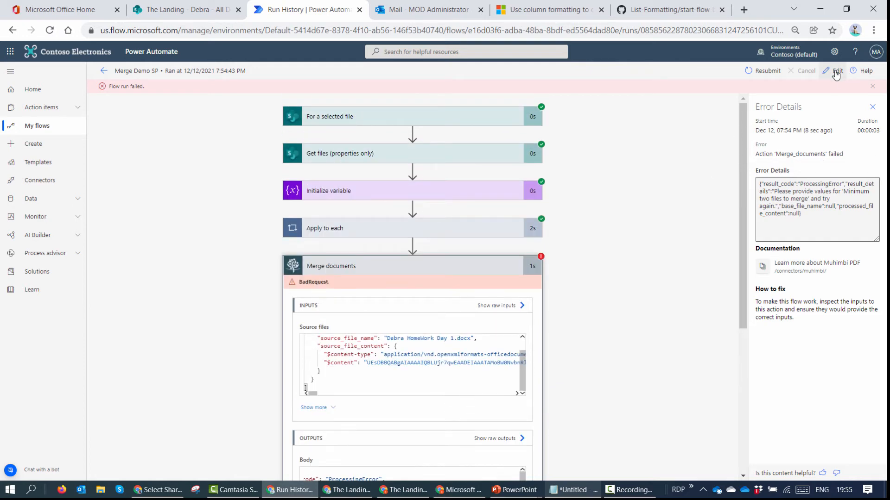
click(834, 70)
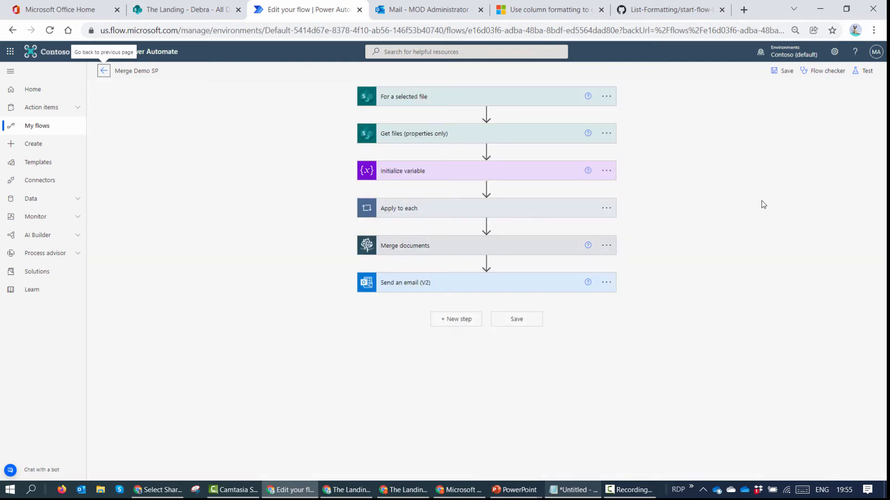
click(538, 214)
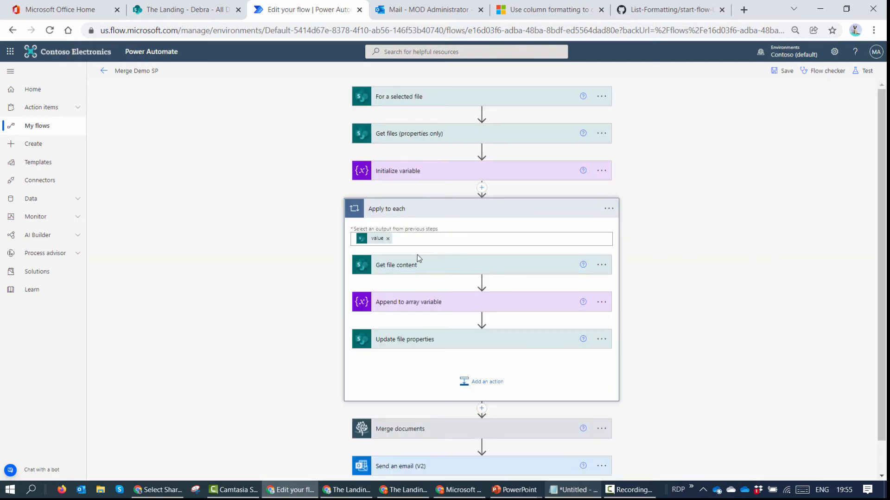
Step: Insert a Control > Condition step right after the Apply to each loop
scroll(482, 410, down, 1)
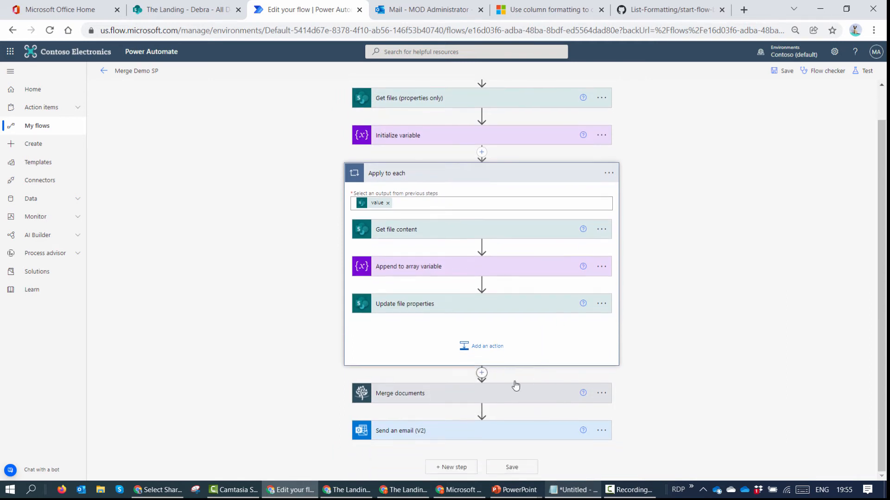
click(482, 386)
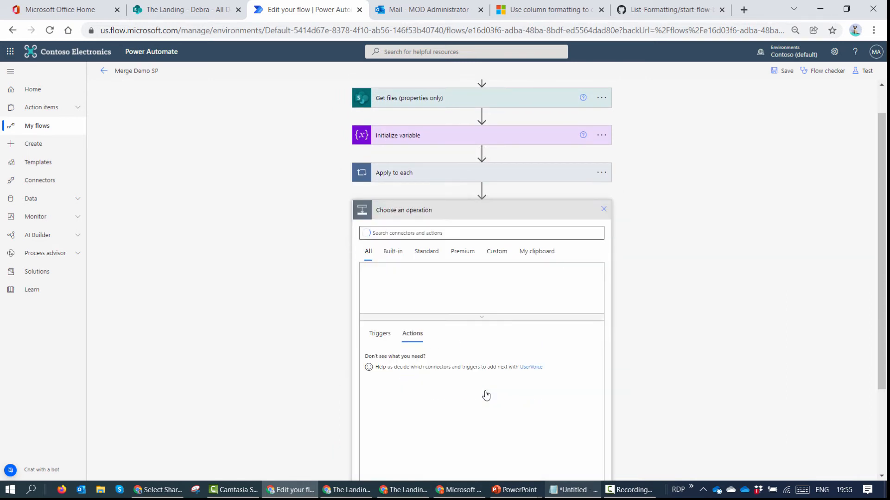
text(condition)
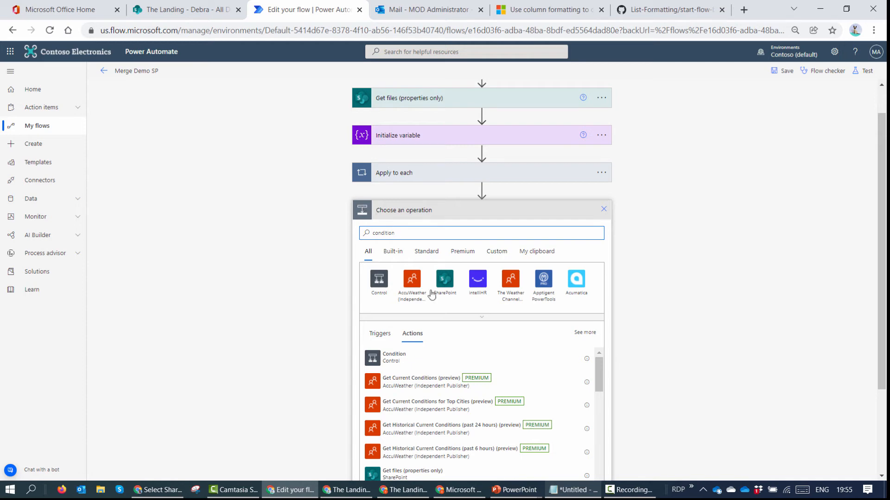
click(436, 357)
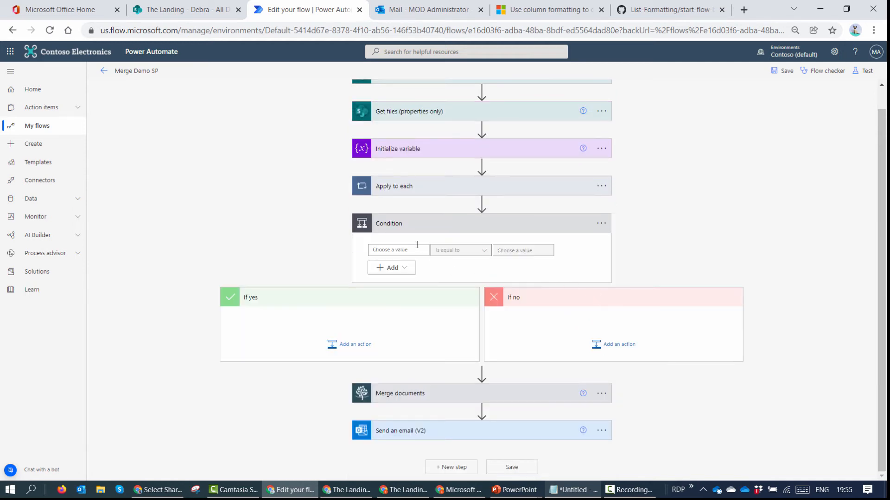
click(419, 191)
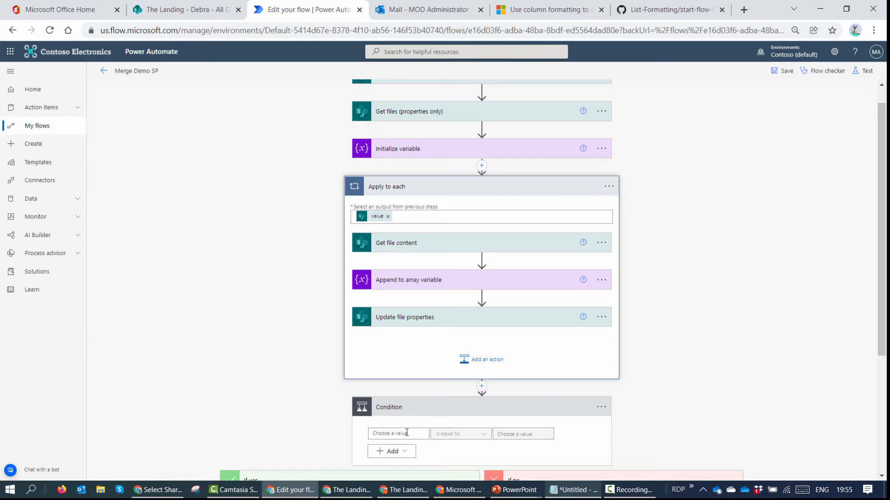
scroll(676, 394, down, 4)
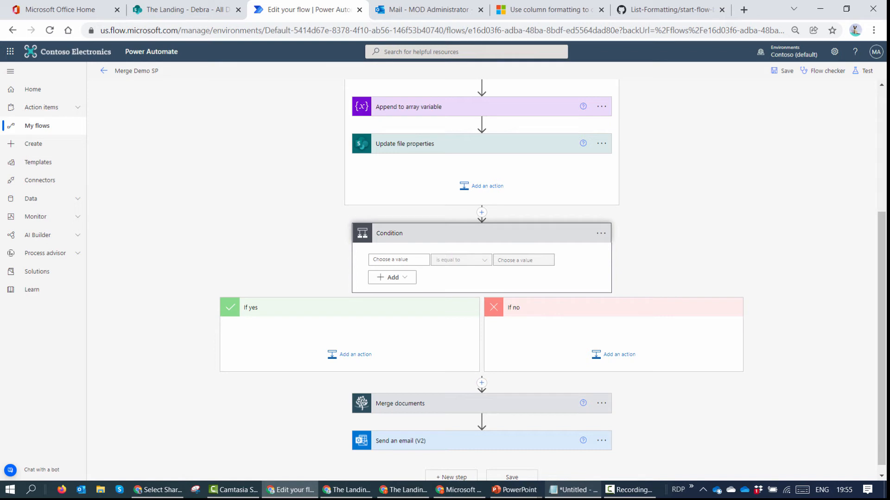
scroll(533, 197, up, 5)
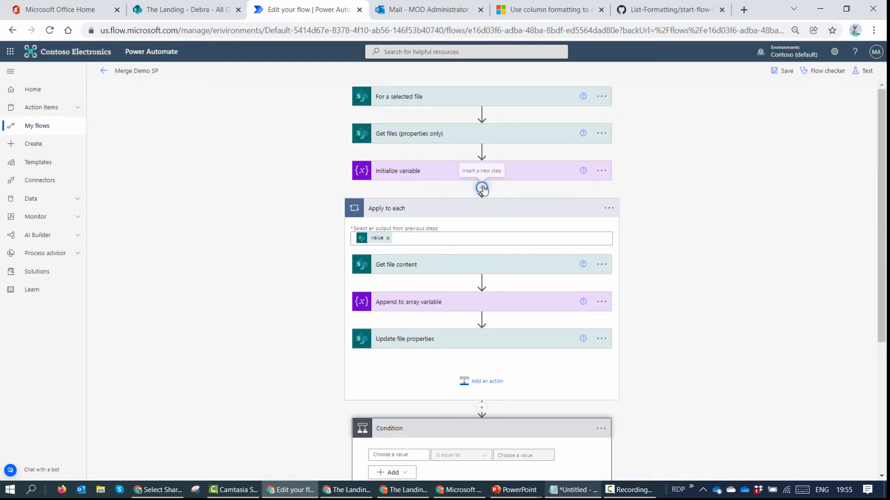
Step: Add an Initialize variable step declaring CountFile as an Integer below the existing one
click(483, 188)
click(491, 199)
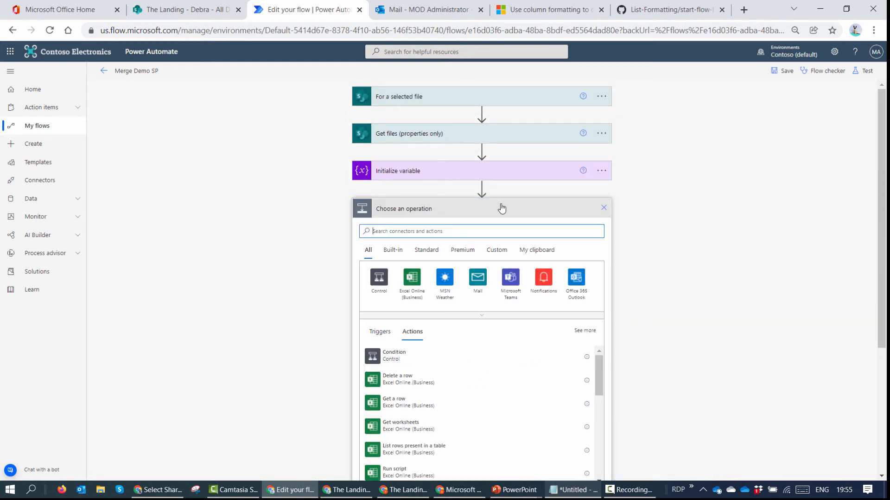
text(Int)
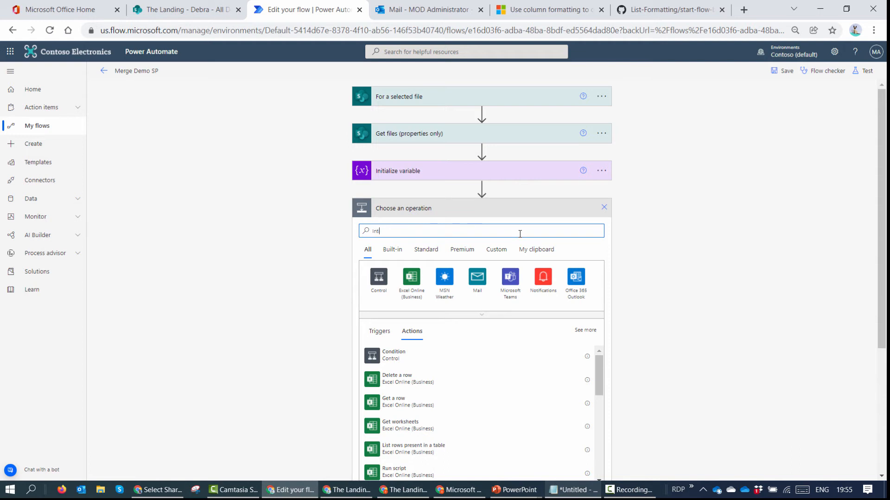
text(ial)
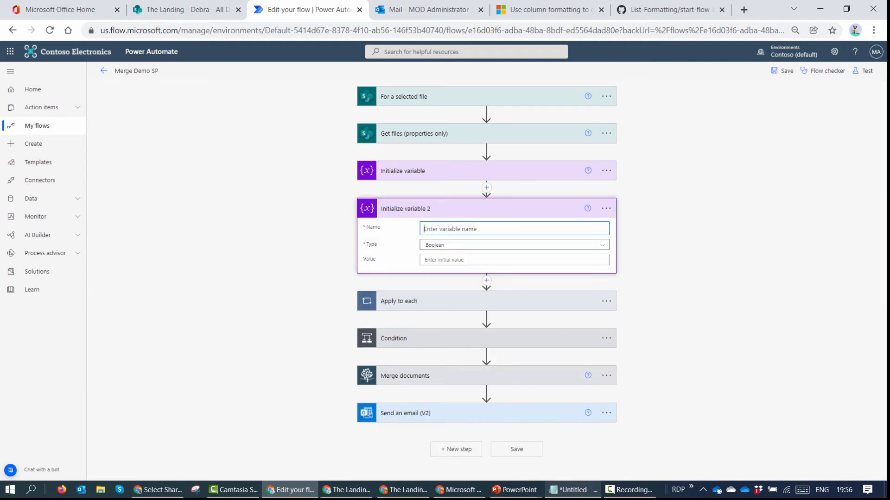
text(CountFile)
click(590, 250)
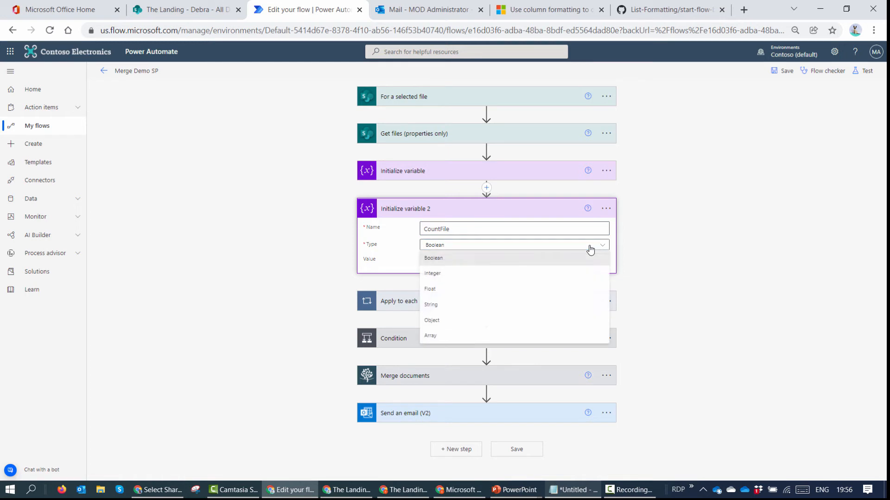
click(489, 277)
click(502, 303)
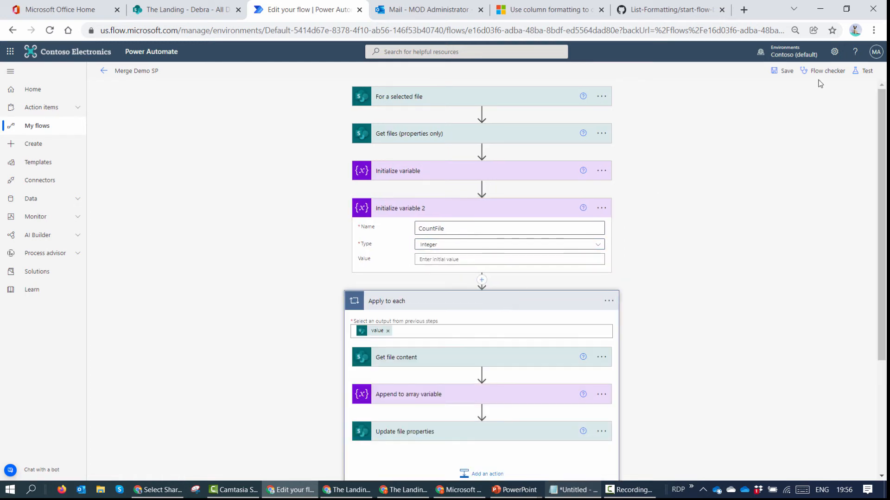
Step: Add an Increment variable step inside Apply to each that raises CountFile by 1
scroll(818, 84, down, 3)
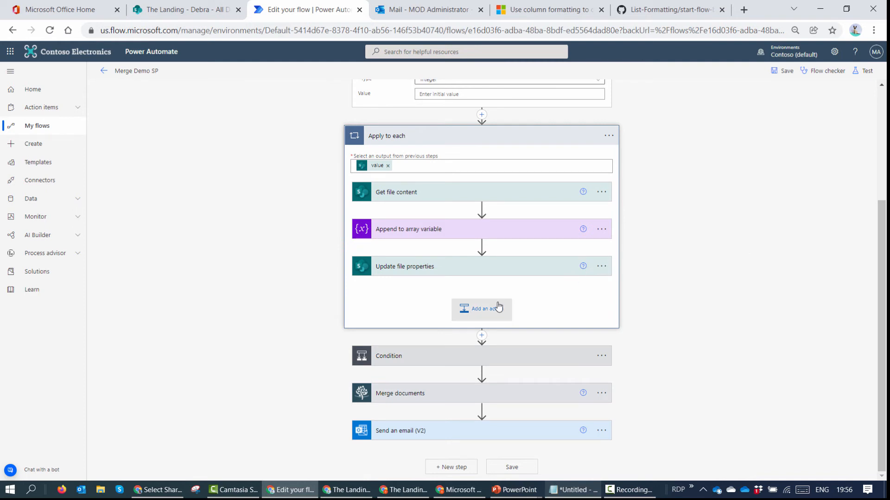
click(482, 309)
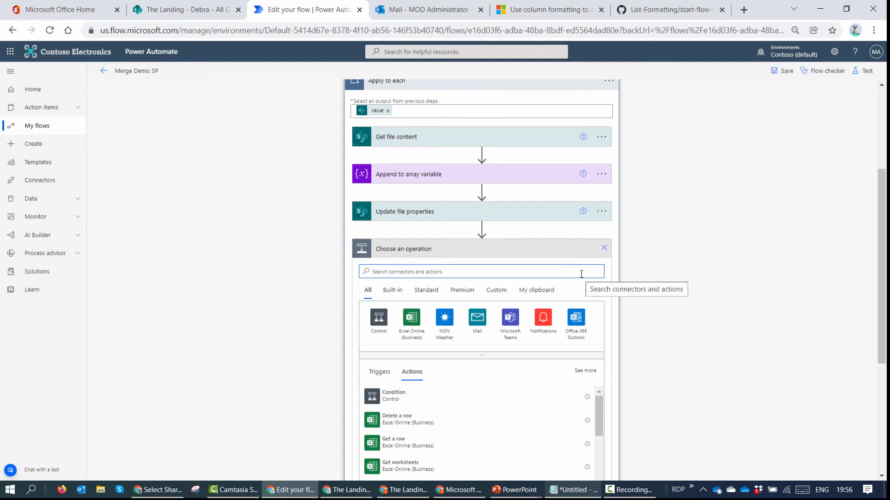
text(Incre)
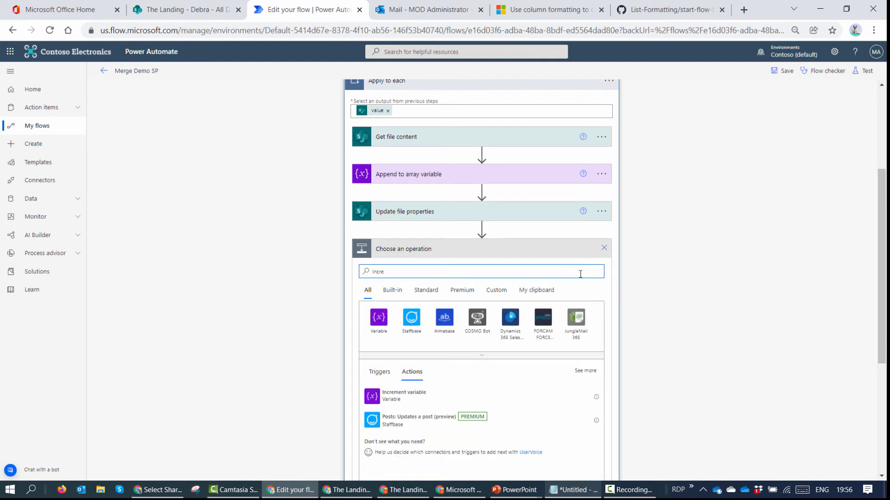
click(404, 395)
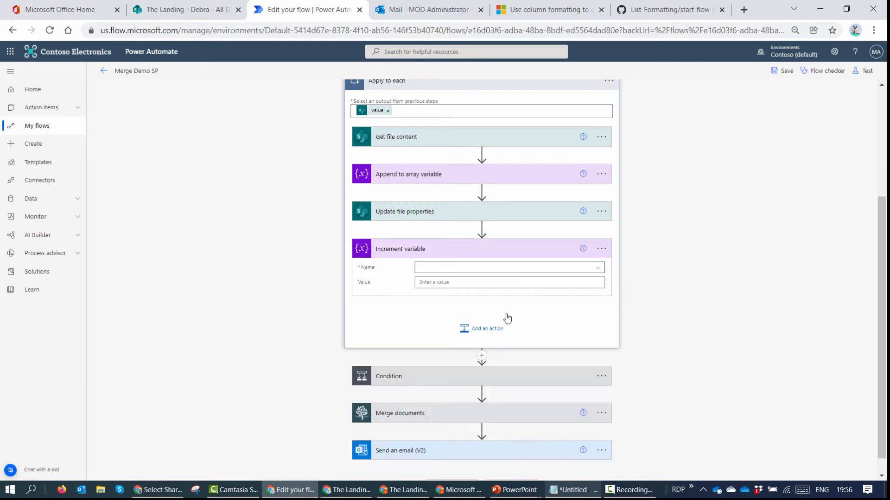
click(556, 270)
click(478, 273)
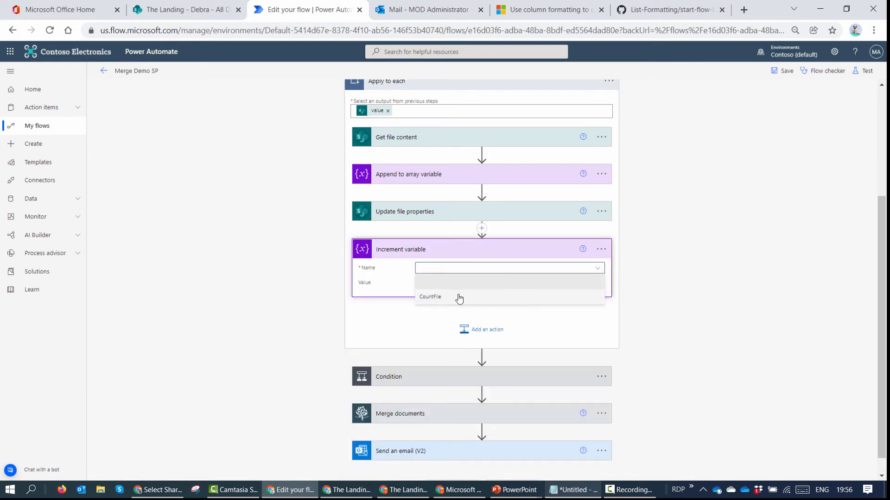
click(458, 298)
click(448, 283)
text(1)
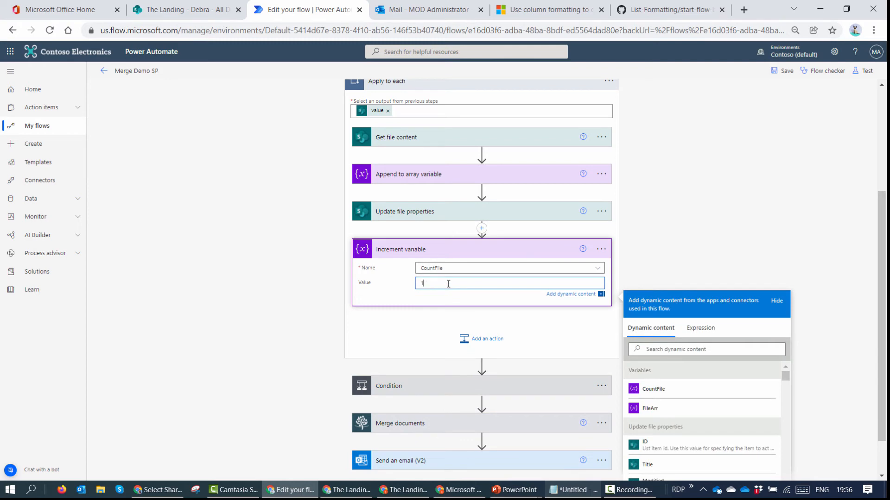
click(496, 386)
scroll(464, 371, down, 2)
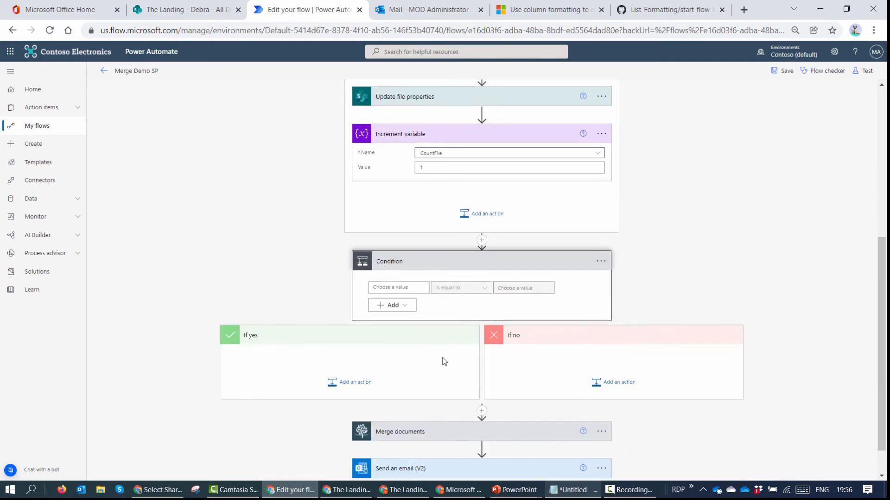
Step: Set the Condition to test CountFile is greater than 1
click(380, 287)
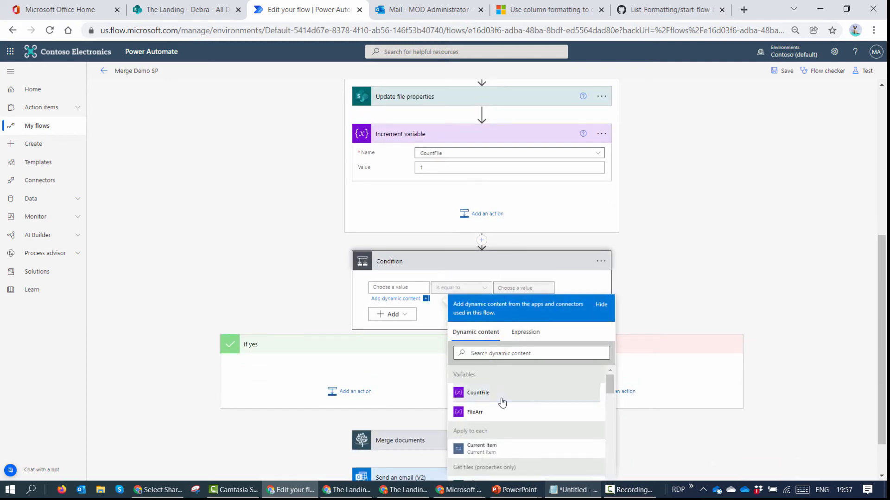
click(500, 396)
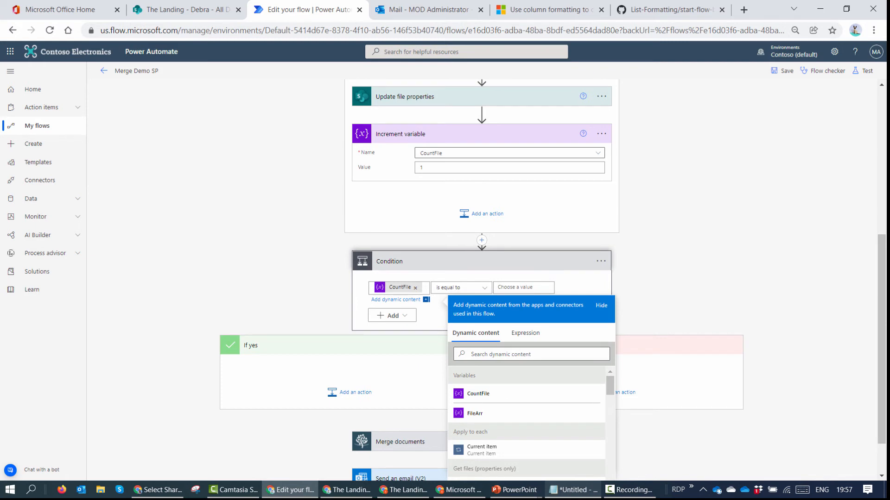
click(465, 287)
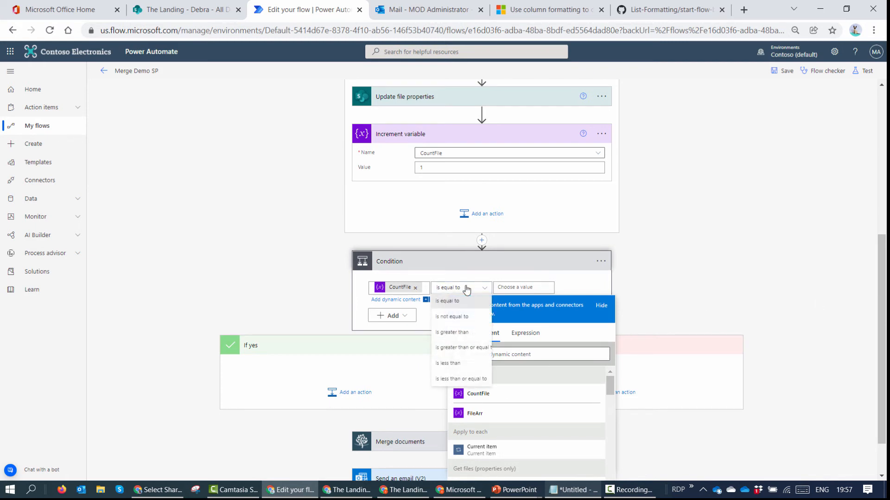
click(467, 331)
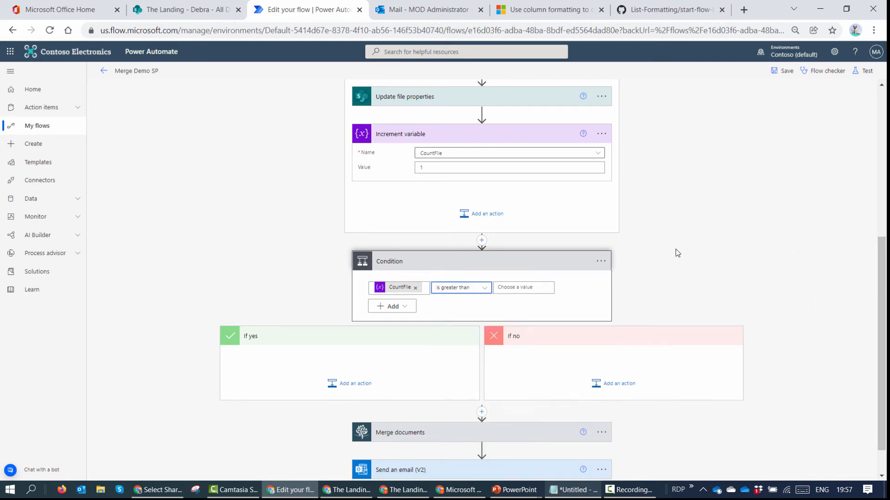
click(530, 287)
text(1)
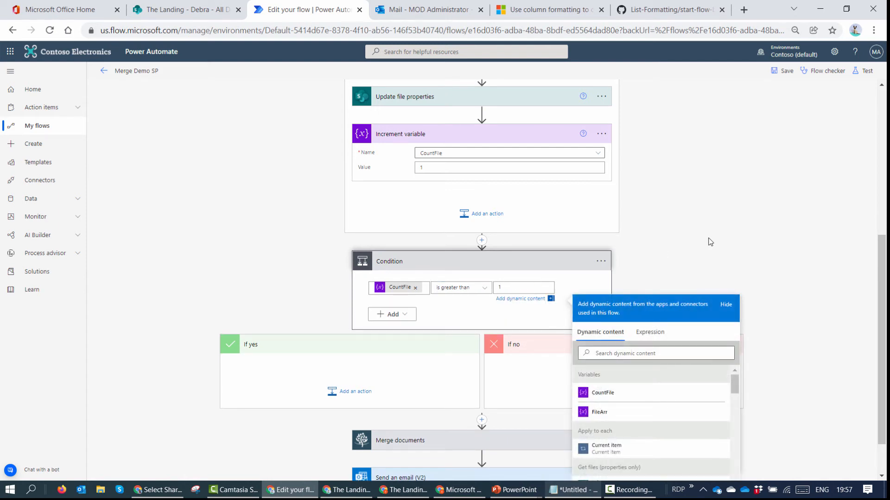
click(710, 242)
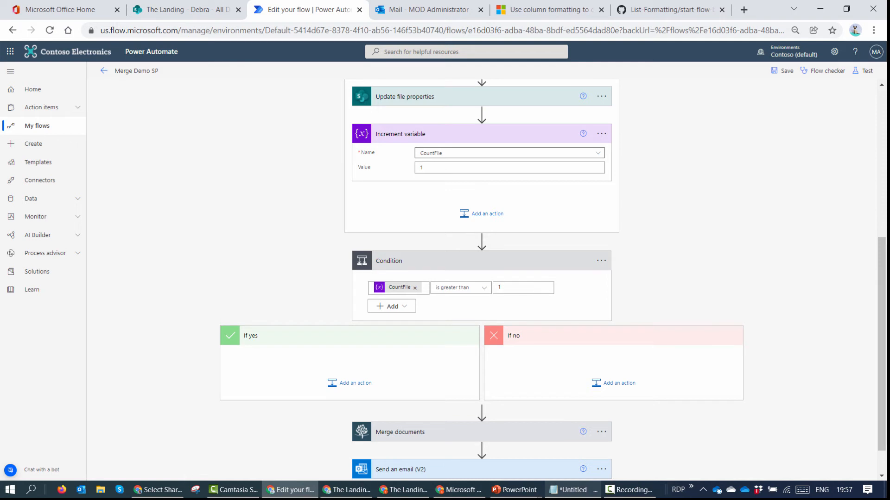
Step: Move Merge documents into If yes and add Muhimbi's Convert document action under If no
drag(453, 436, 392, 447)
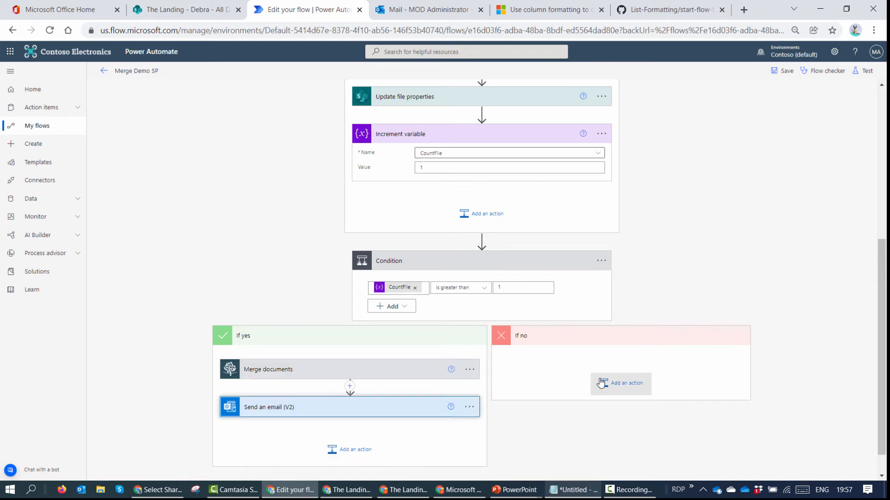
click(600, 383)
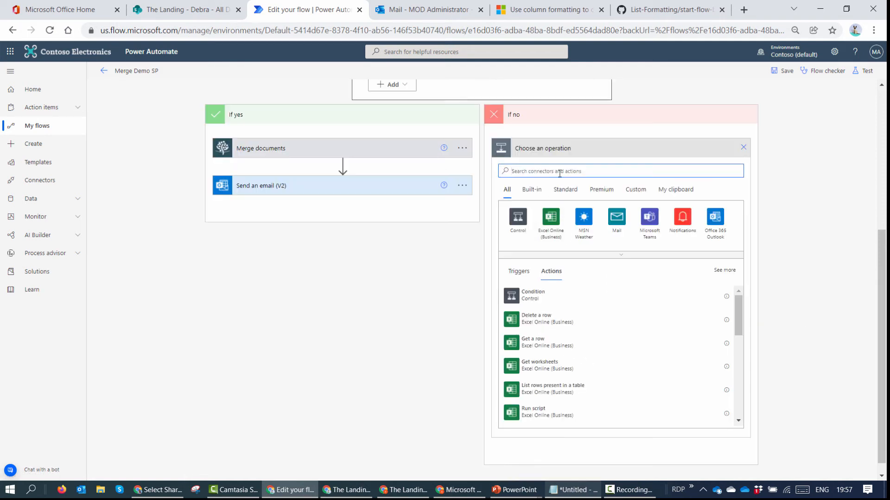
text(Muhimbi)
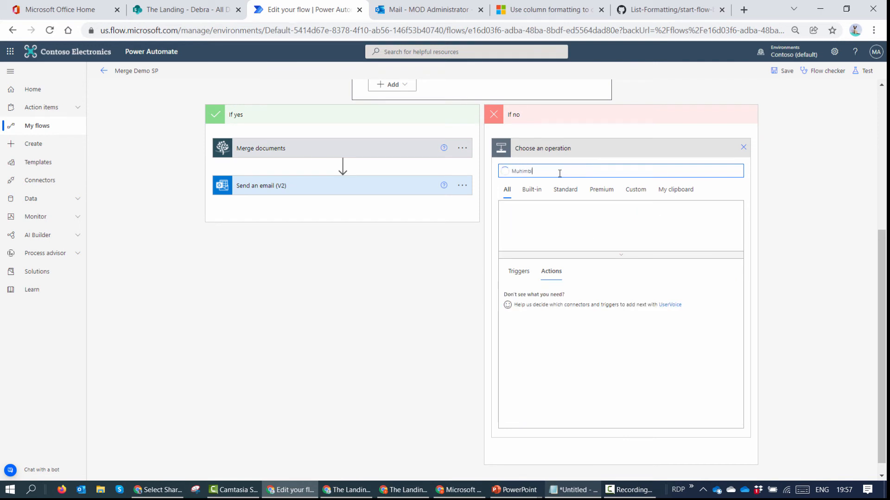
click(518, 216)
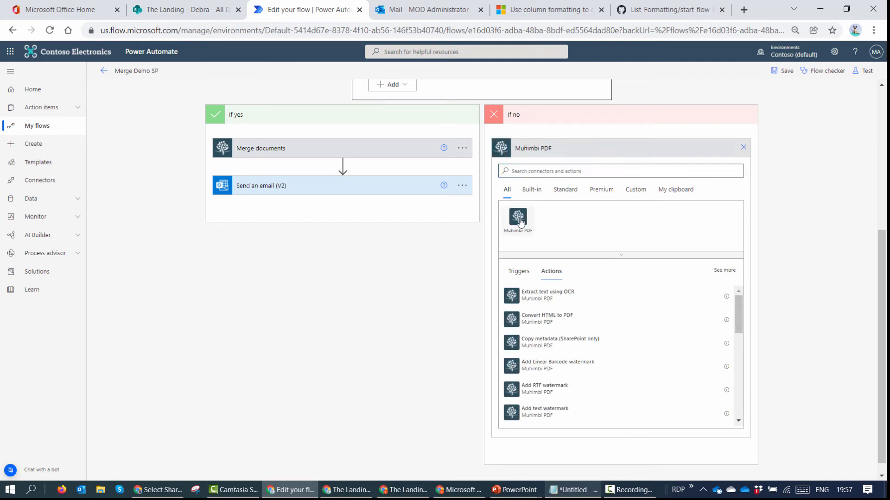
text(Convert)
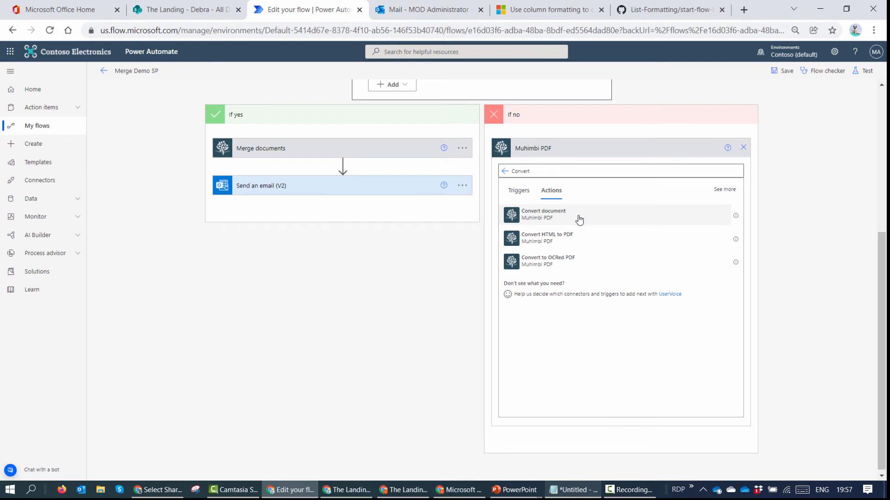
click(576, 218)
Step: Set Convert document's Source file name to fileName
click(647, 325)
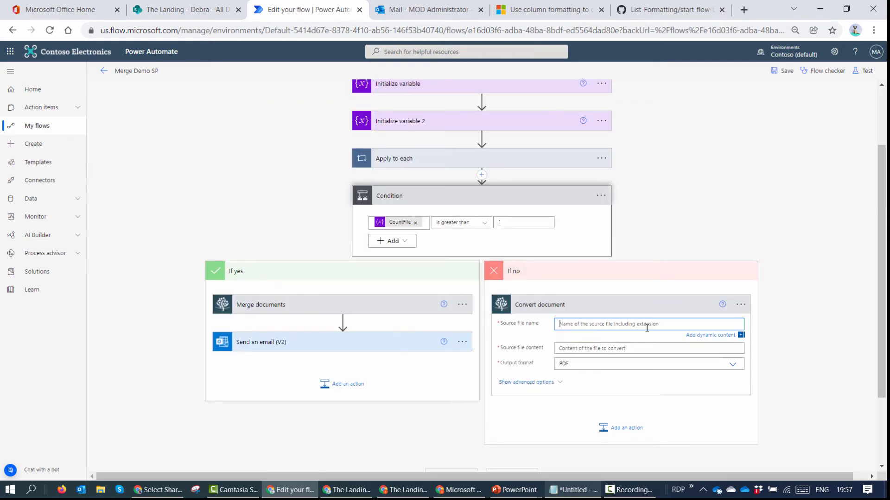
scroll(830, 358, down, 10)
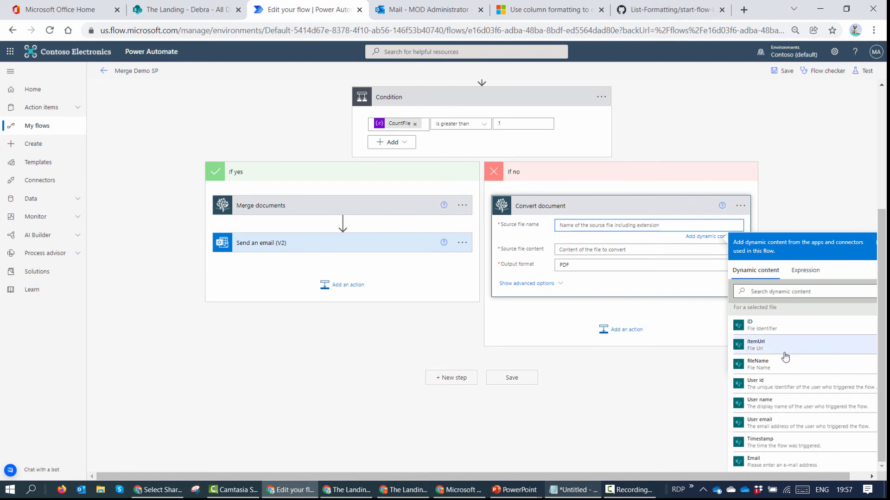
click(788, 365)
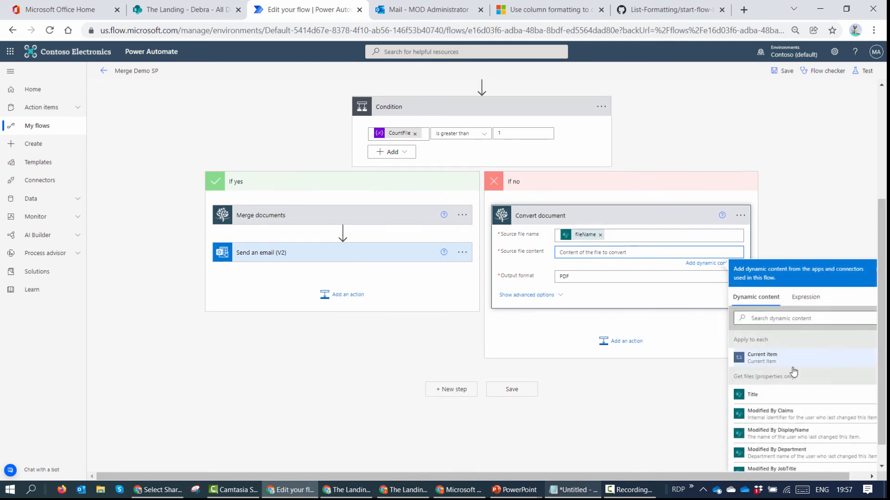
click(627, 341)
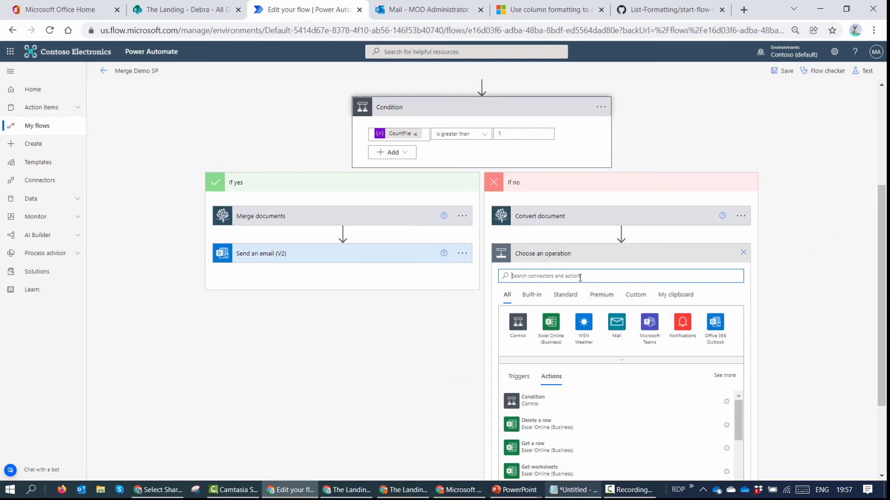
Step: Add a SharePoint Get file content step above Convert document, identifying the file by ID
text(sharePoi)
text(nt)
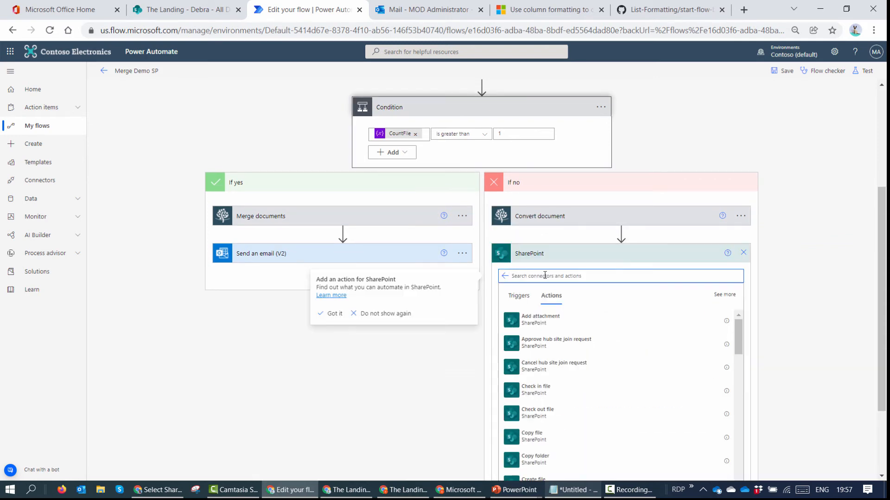
text(GEt file)
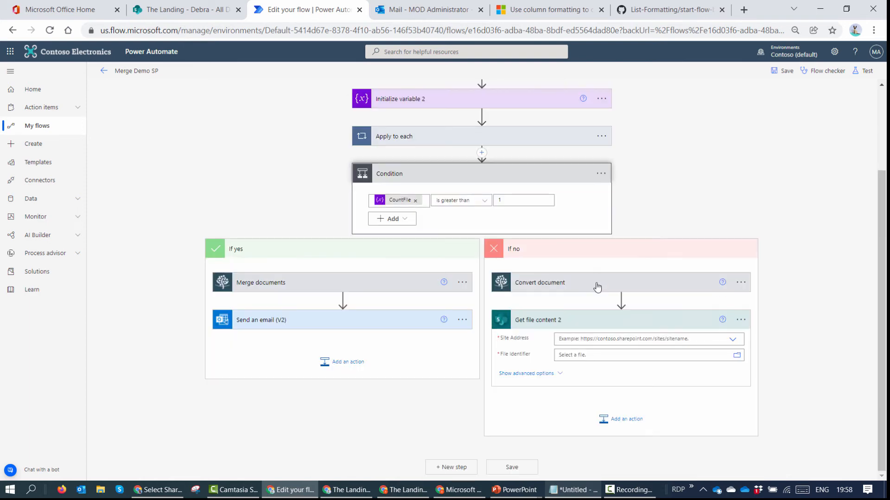
drag(597, 285, 604, 407)
click(596, 316)
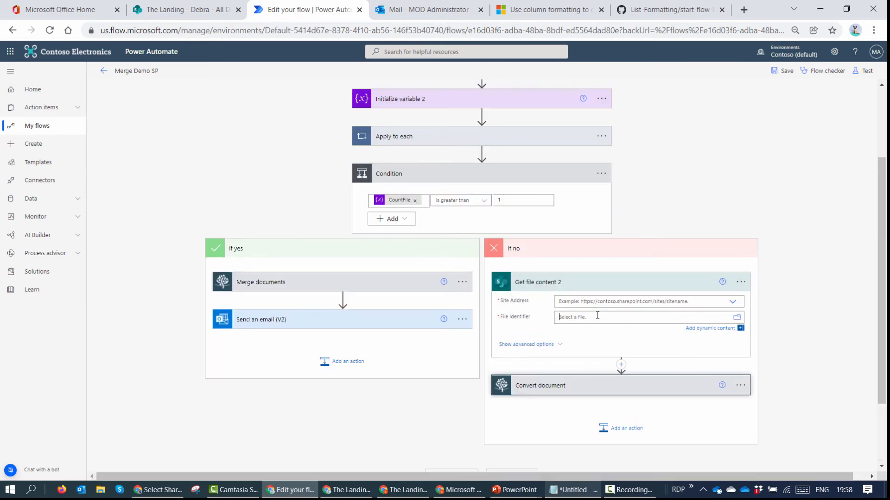
scroll(802, 267, down, 5)
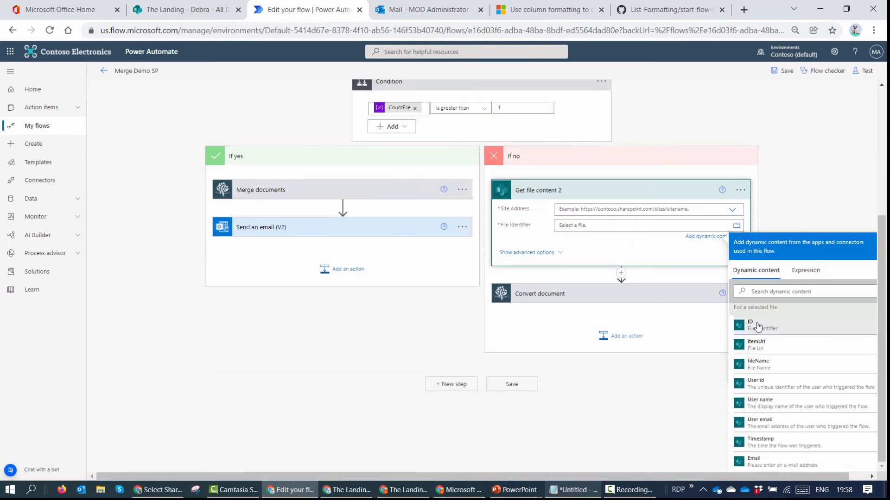
click(754, 324)
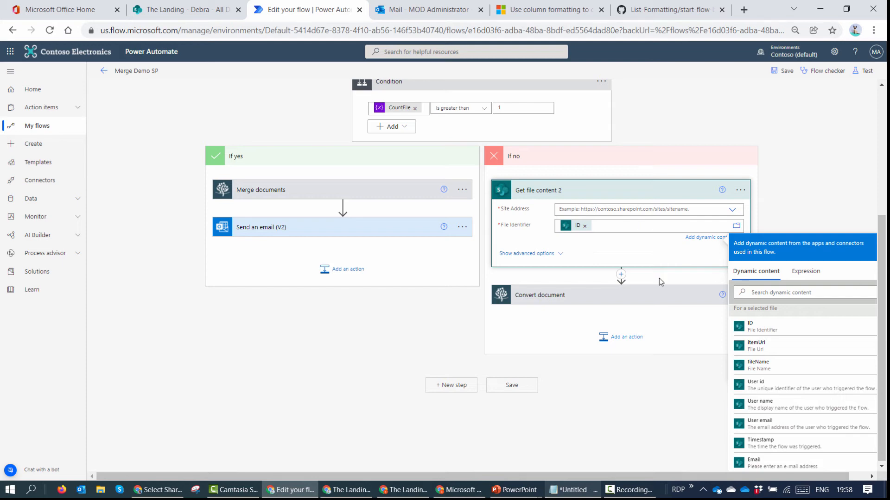
Step: Set Convert document's Source file content to the fetched File Content
click(615, 301)
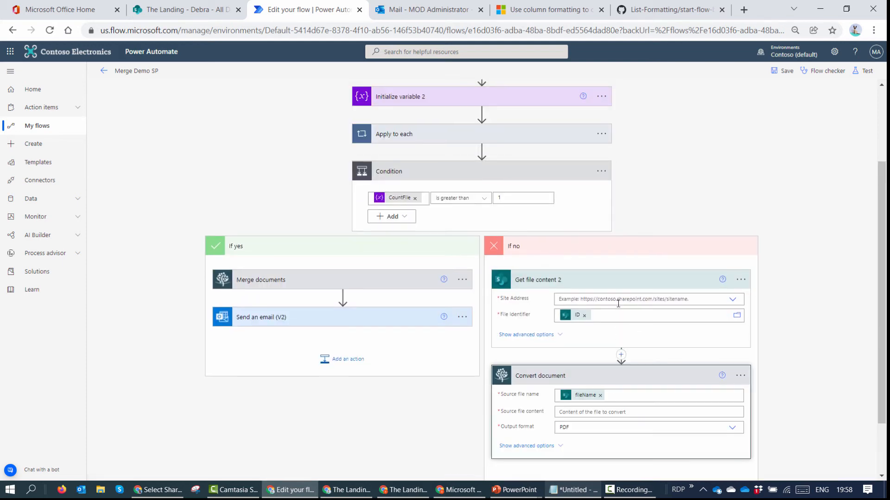
scroll(617, 320, down, 2)
click(607, 341)
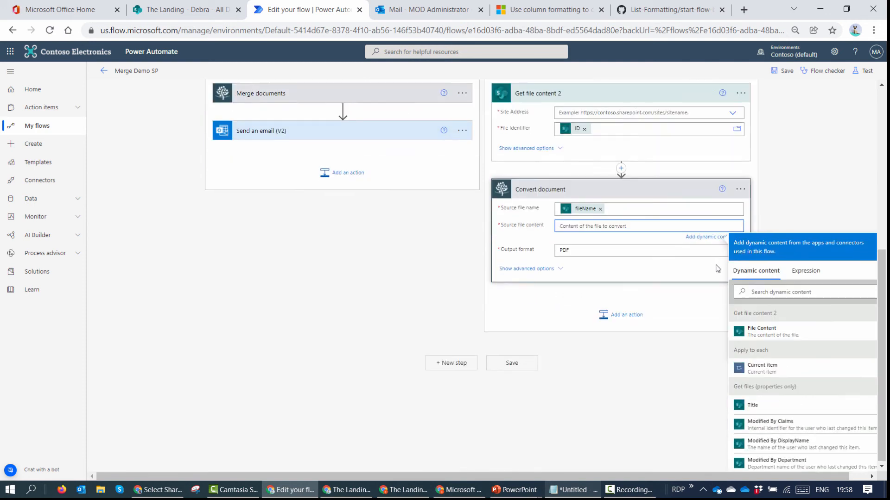
click(776, 338)
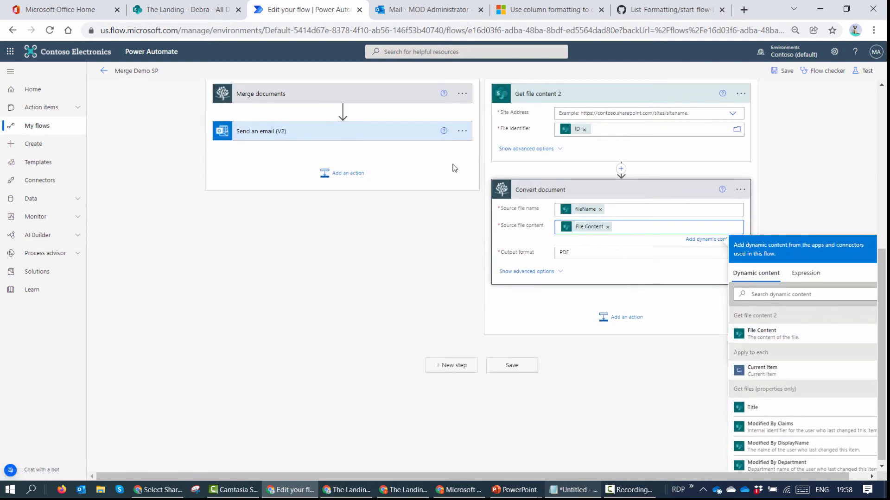
click(457, 135)
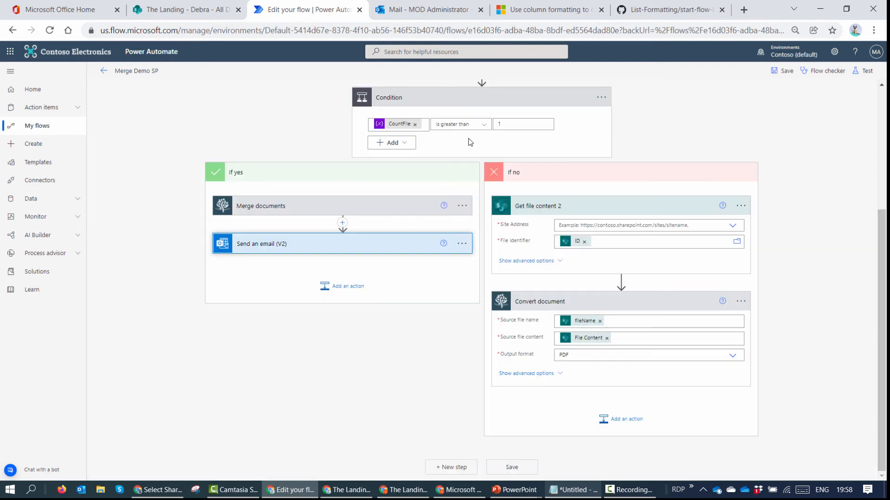
Step: Copy the Send an email step and paste it at the end of the If no branch
click(462, 244)
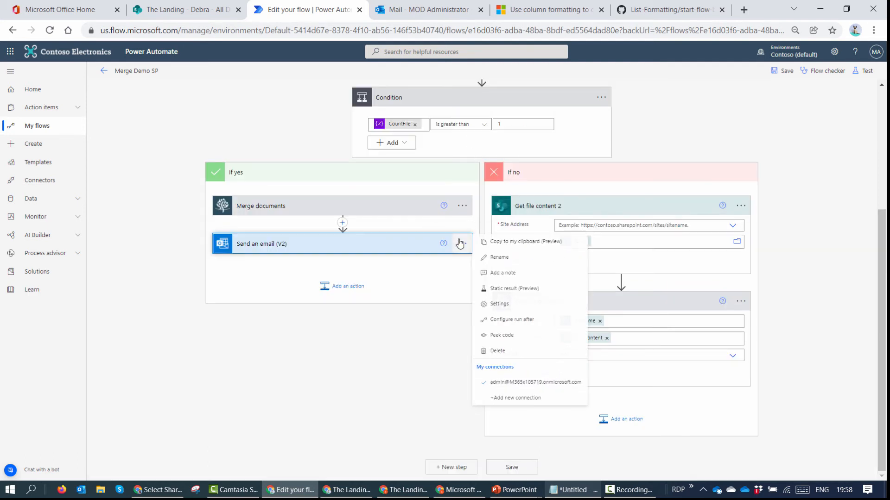
click(505, 243)
click(622, 418)
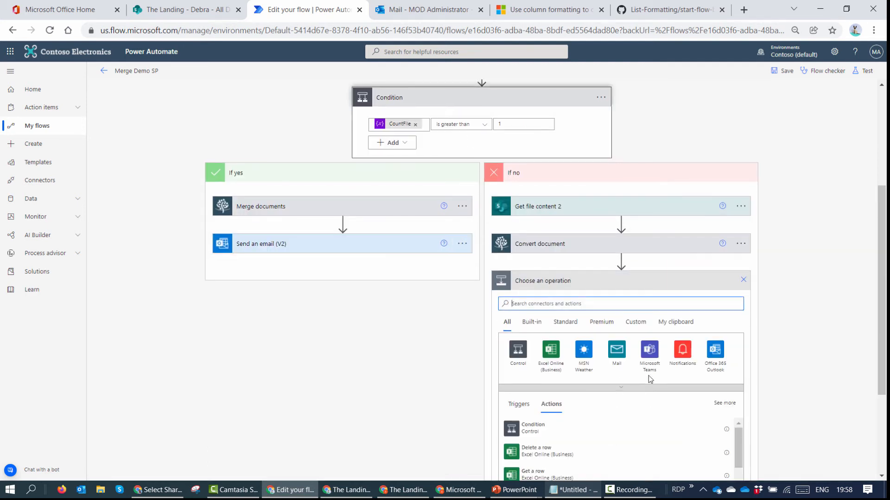
click(676, 322)
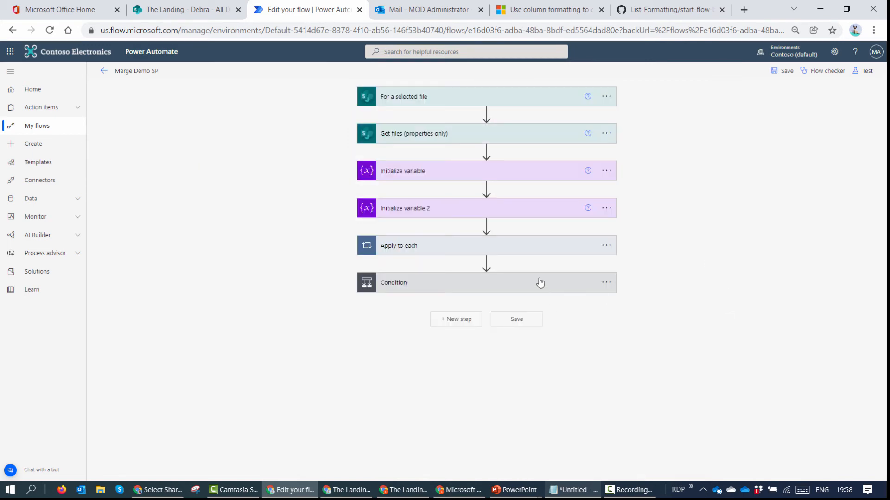
click(540, 283)
scroll(578, 316, down, 1)
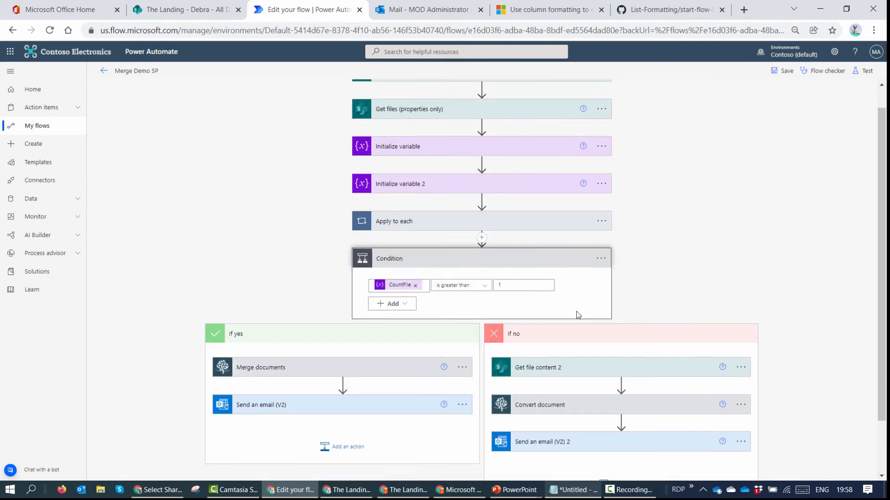
scroll(584, 325, down, 1)
click(612, 383)
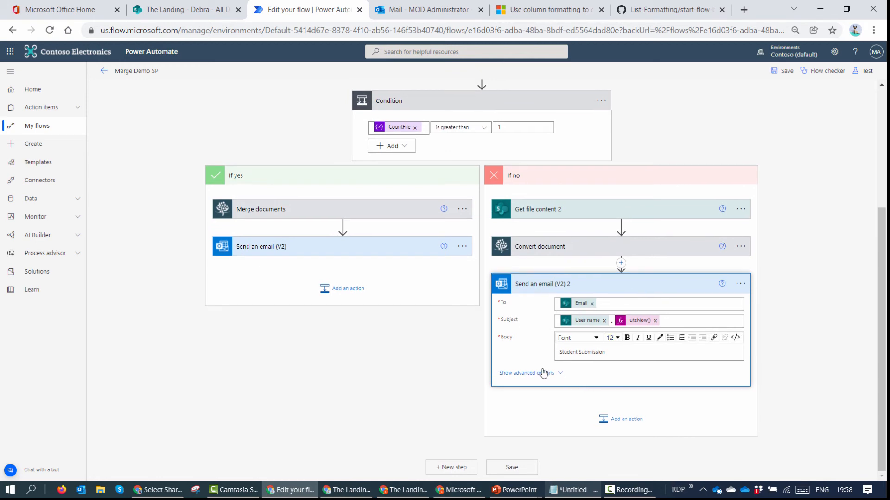
Step: Replace the pasted email's attachment content with Convert document's Processed file content
scroll(626, 264, down, 4)
click(565, 285)
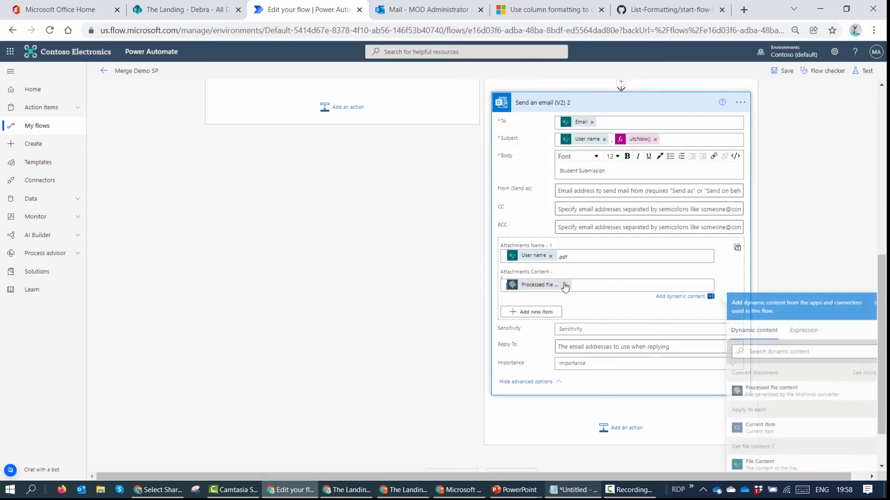
scroll(788, 231, down, 1)
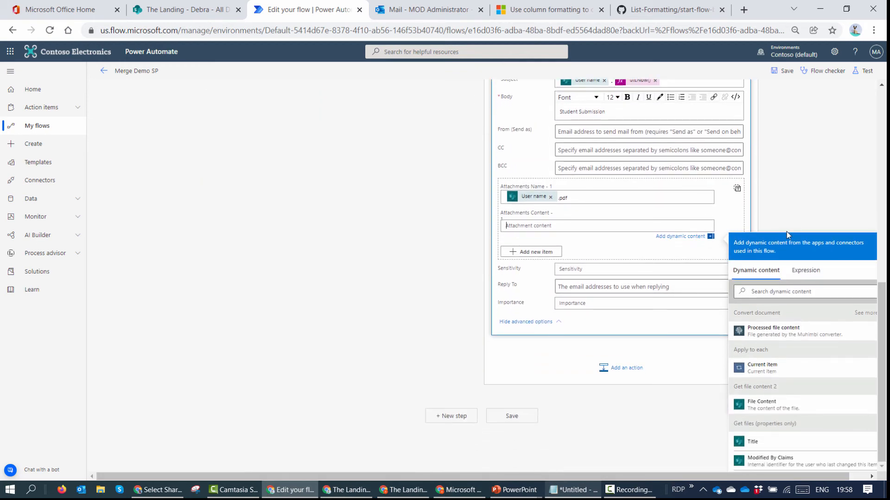
click(794, 337)
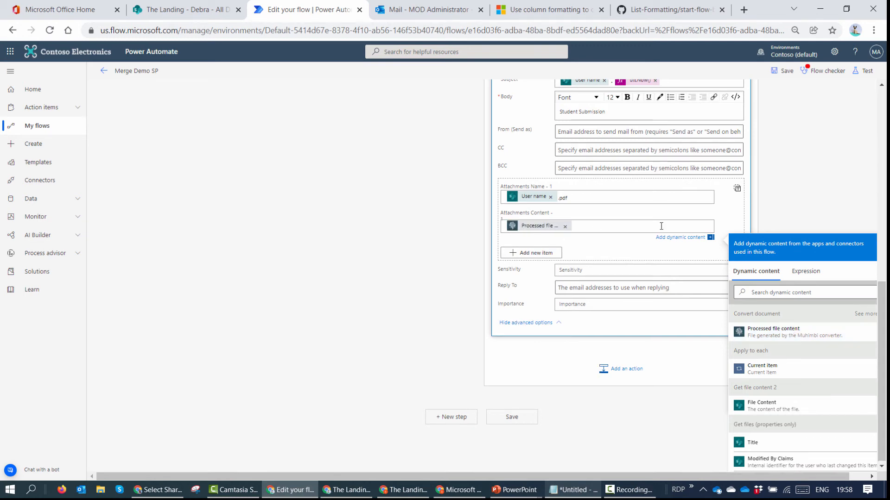
scroll(825, 163, up, 10)
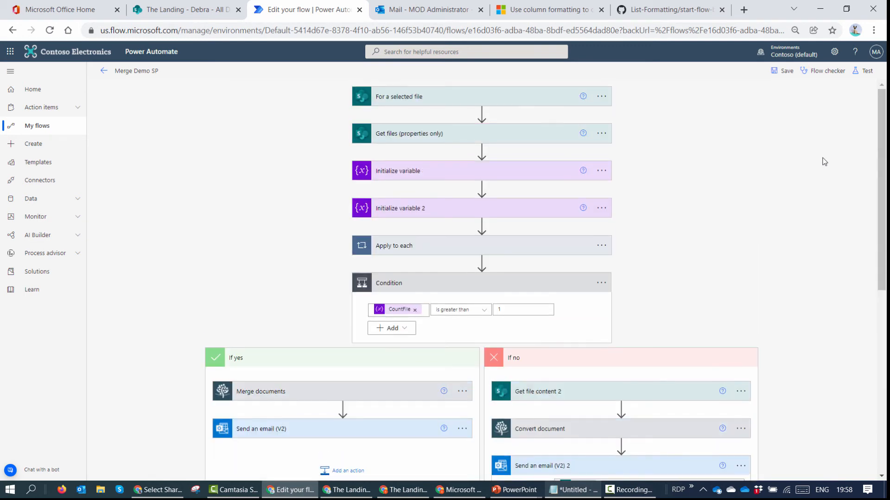
Step: Set Get file content 2's Site Address to The Landing and save the Merge Demo SP flow
click(821, 71)
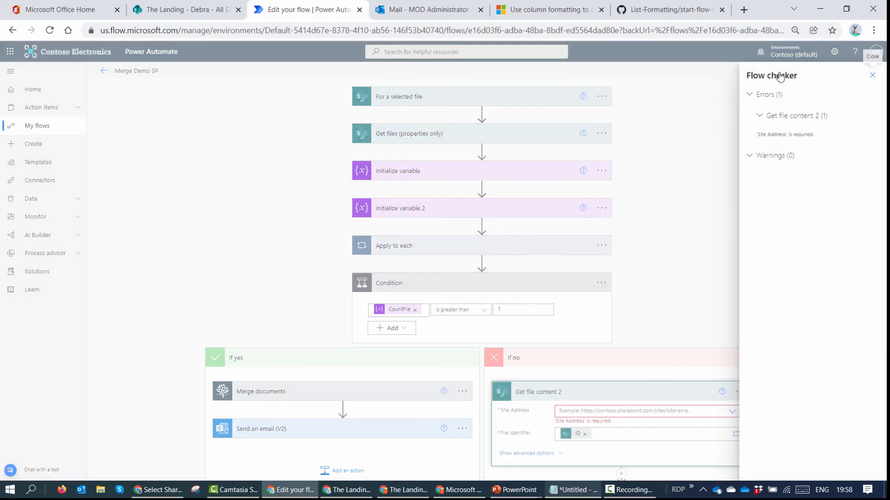
click(871, 75)
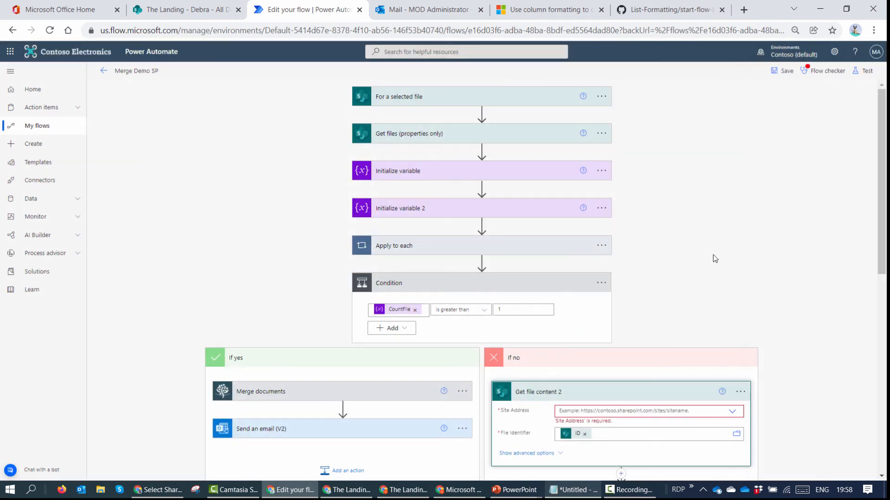
click(679, 410)
scroll(703, 264, down, 3)
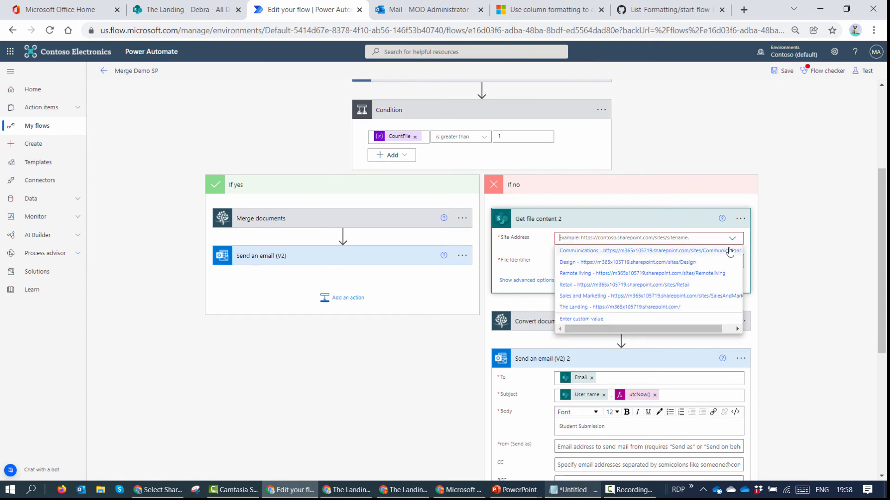
click(668, 307)
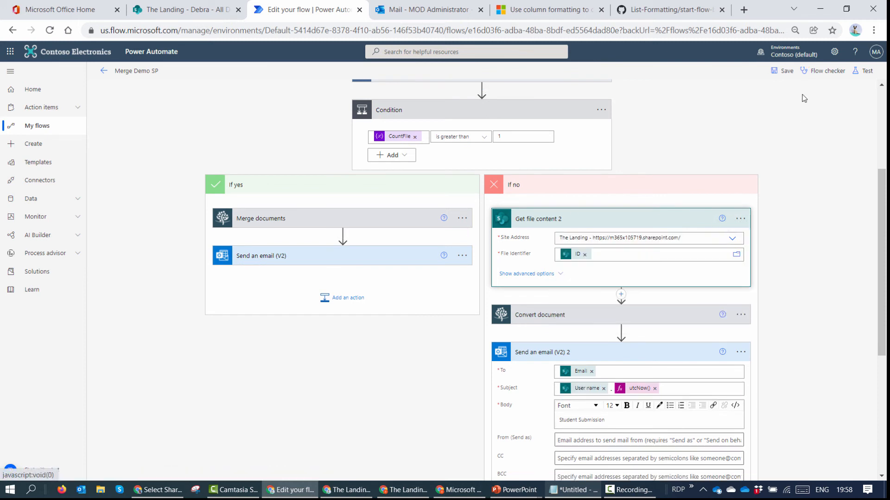
click(786, 71)
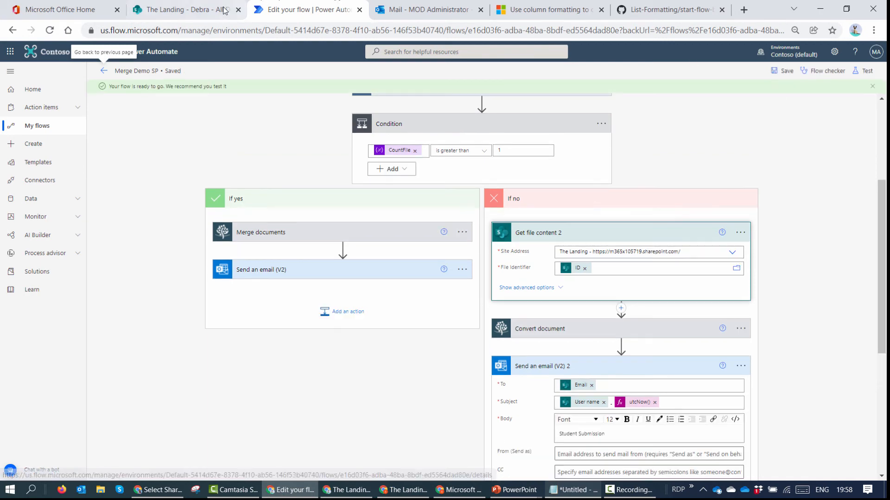
click(200, 10)
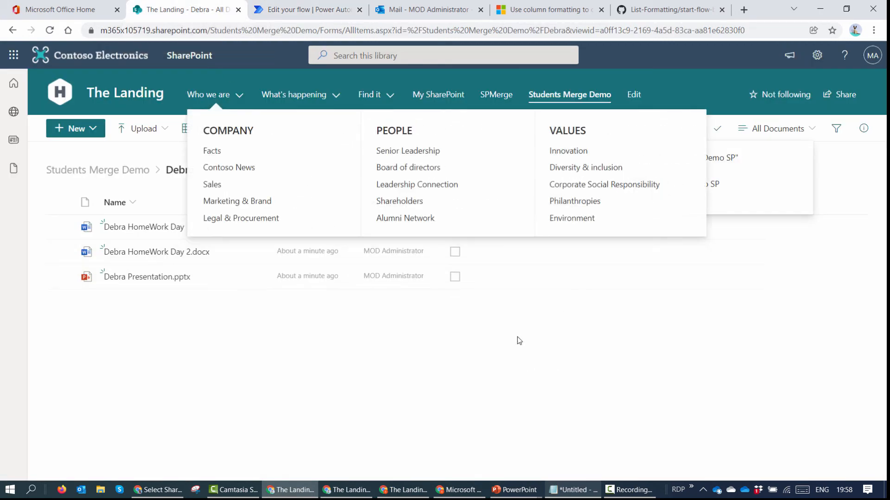
Step: Tick IncludeDoc on the Day 1 homework file and run Merge Demo SP, emailing the administrator
click(455, 228)
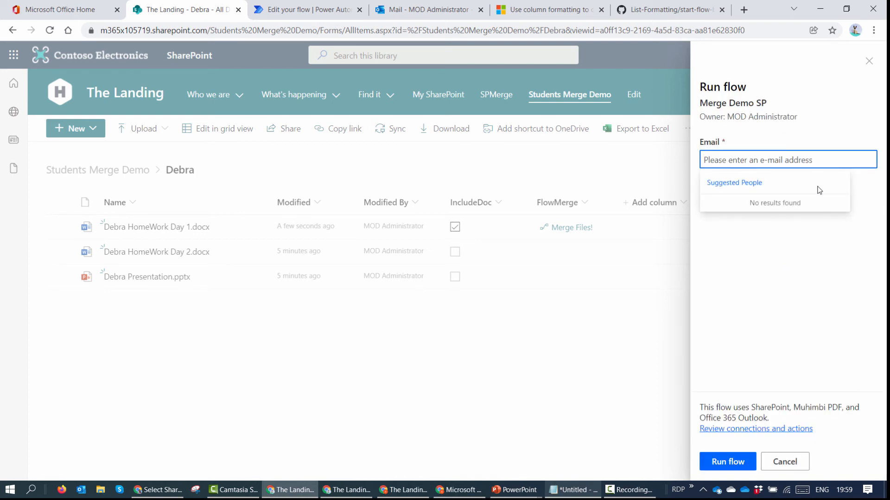
text(admin)
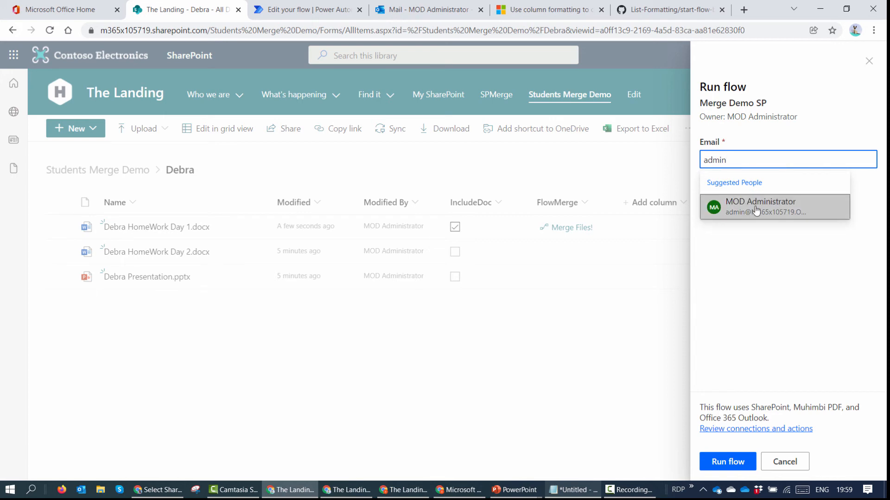
click(756, 211)
click(724, 463)
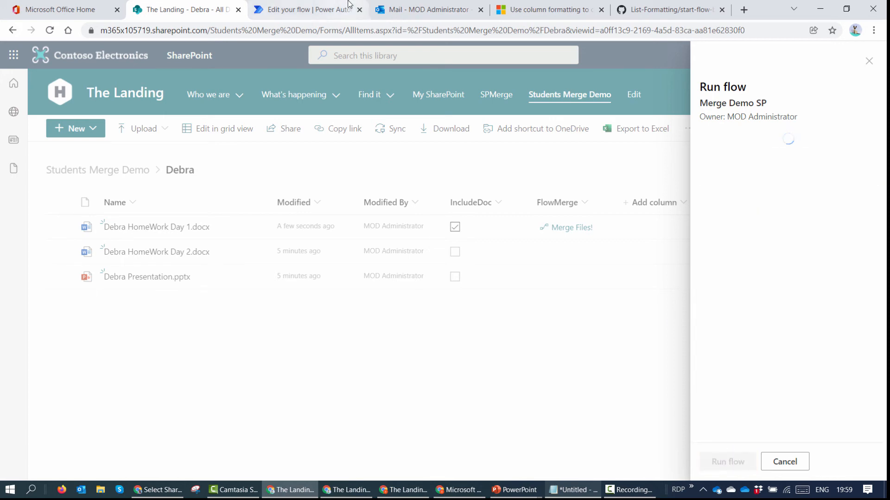
click(315, 11)
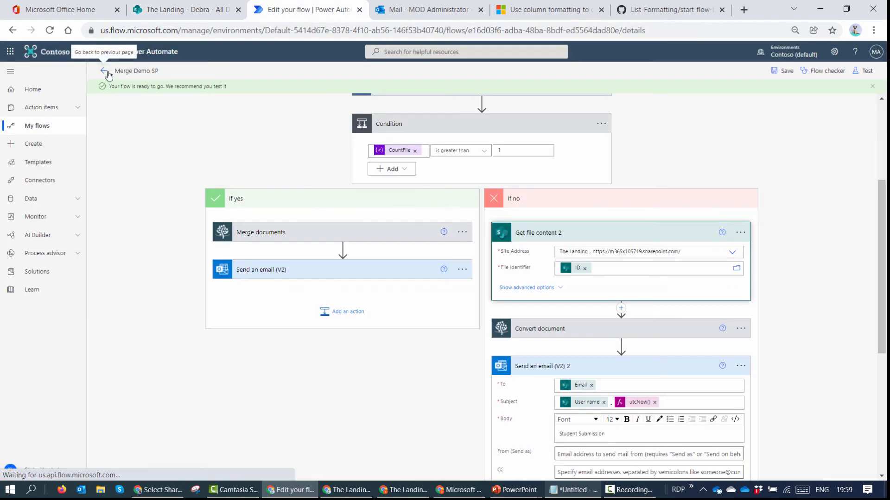
Step: Inspect the latest failed run, where Get file content 2 returned 404 File not found, then edit the flow
click(104, 70)
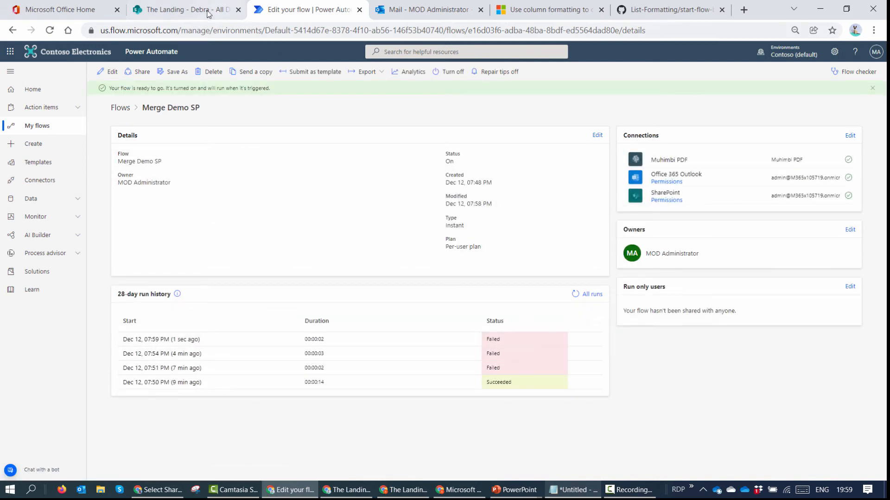
click(154, 341)
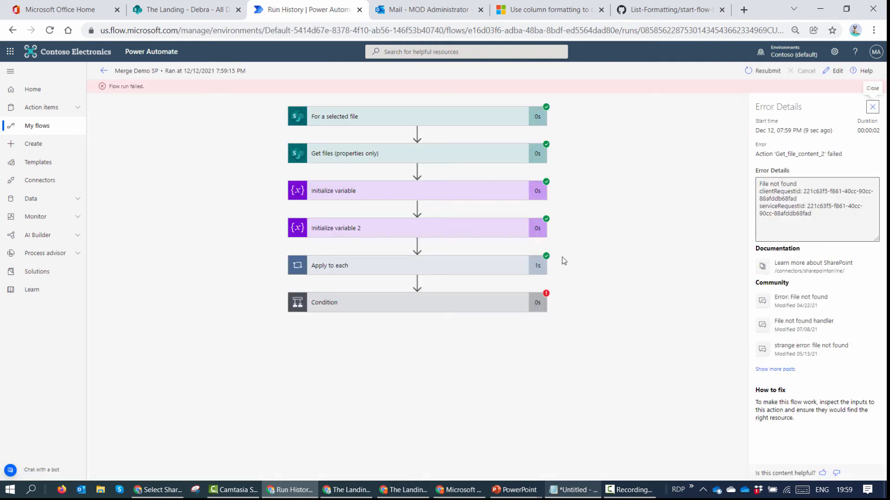
click(478, 307)
scroll(528, 343, down, 2)
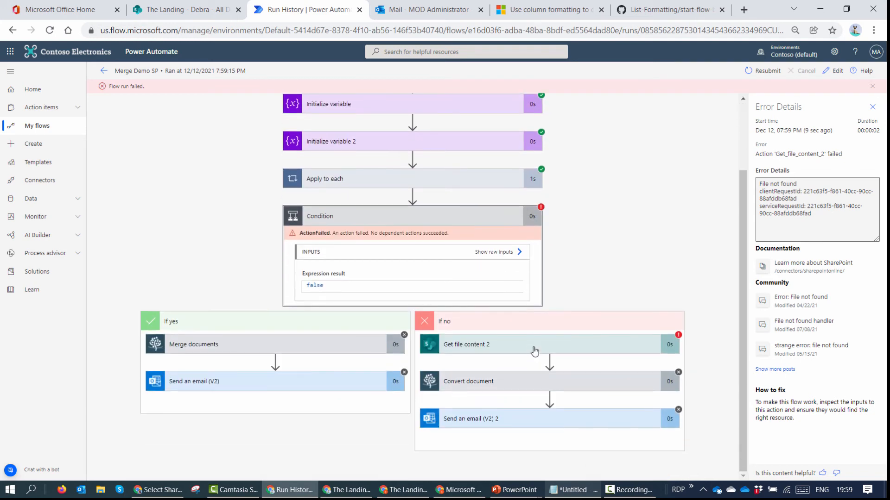
click(564, 351)
scroll(595, 359, down, 3)
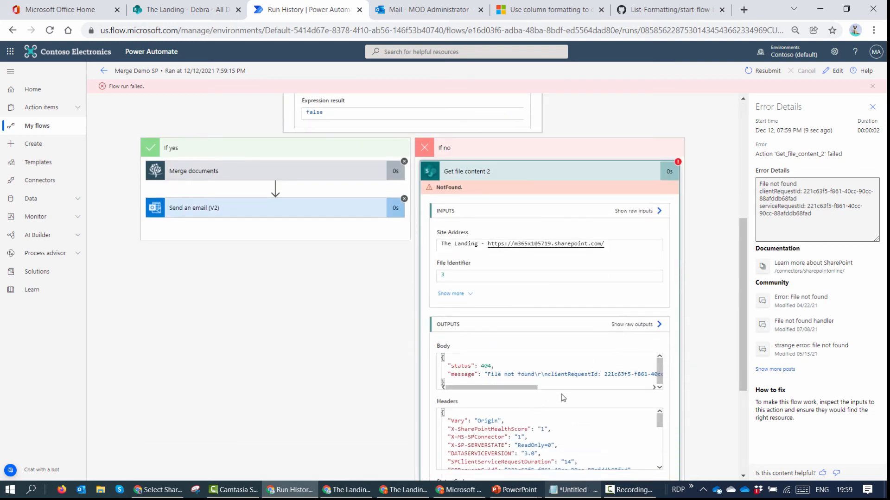
drag(513, 391, 646, 394)
scroll(477, 315, up, 1)
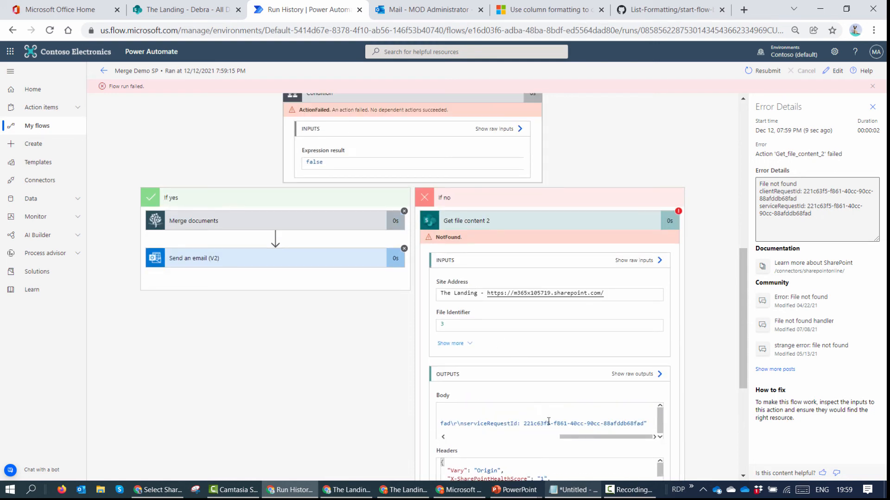
click(833, 71)
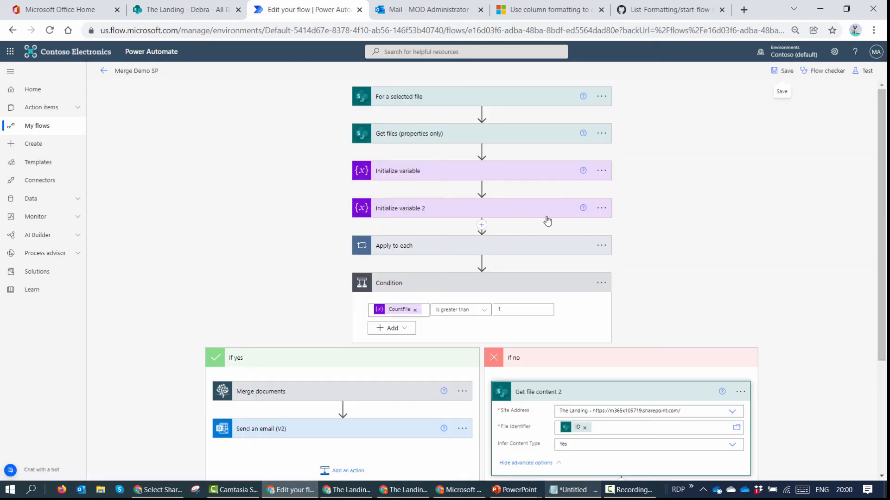
Step: Add Get file properties on The Landing's Students Merge Demo library, with Id set to the file's ID
scroll(579, 259, down, 4)
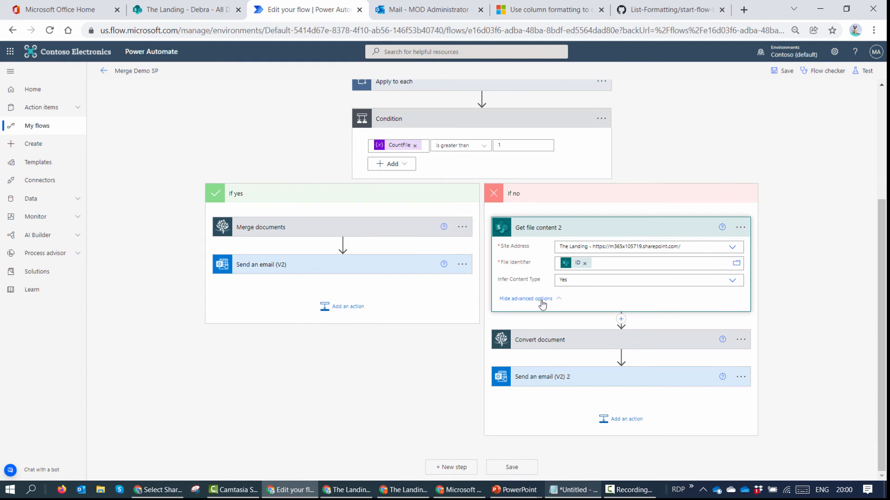
click(621, 319)
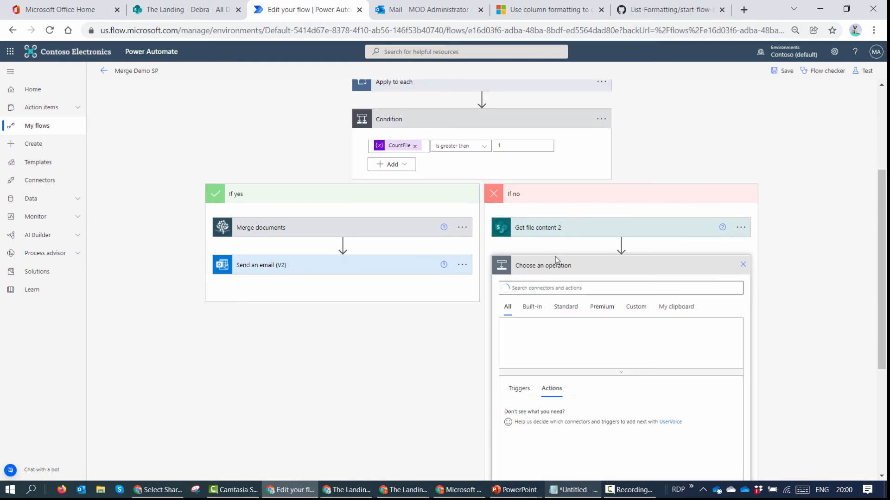
text(Get)
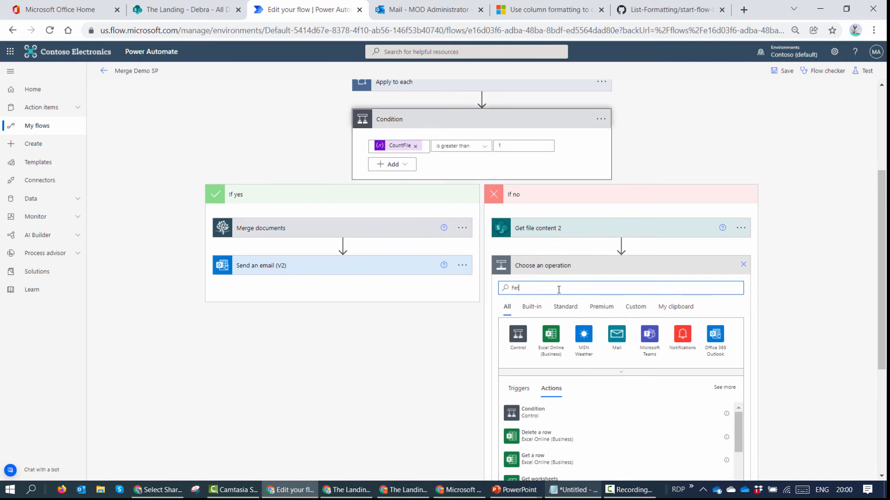
text( file prop)
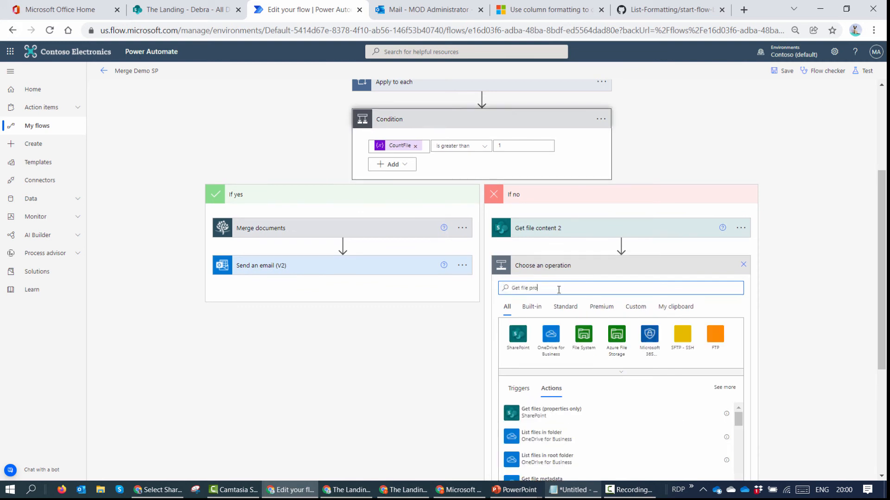
click(581, 429)
drag(612, 239, 621, 360)
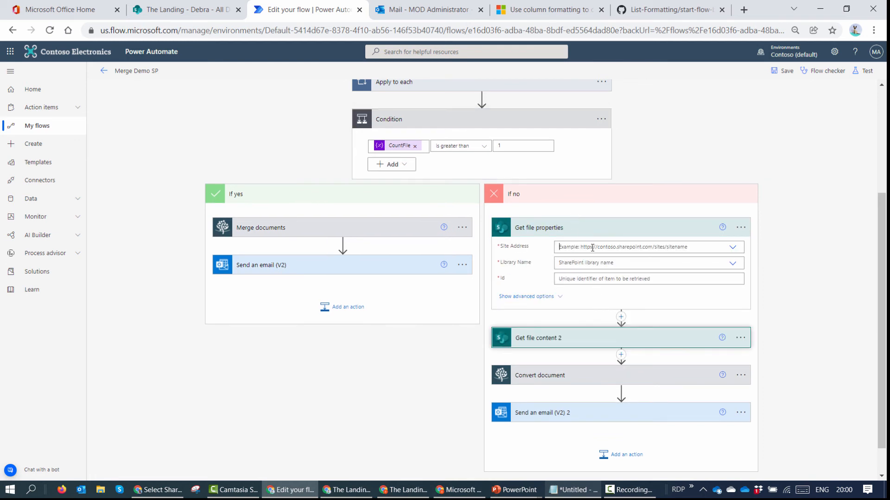
click(592, 248)
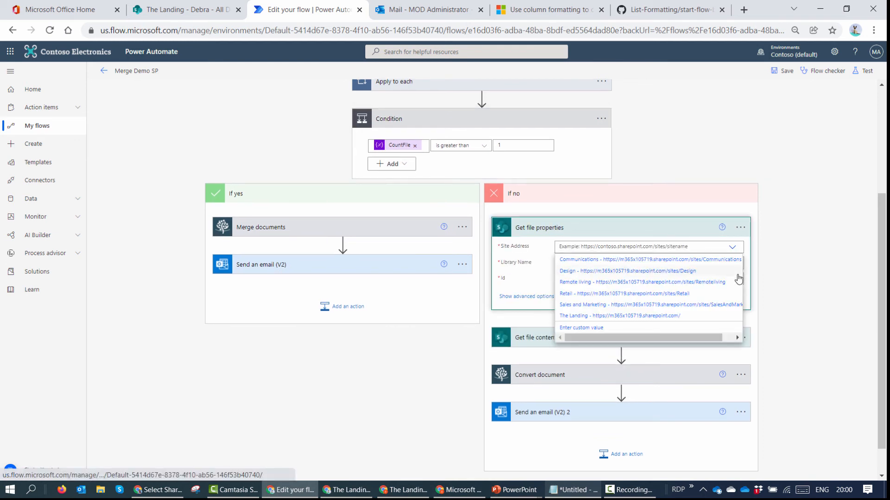
click(677, 278)
click(598, 264)
click(595, 343)
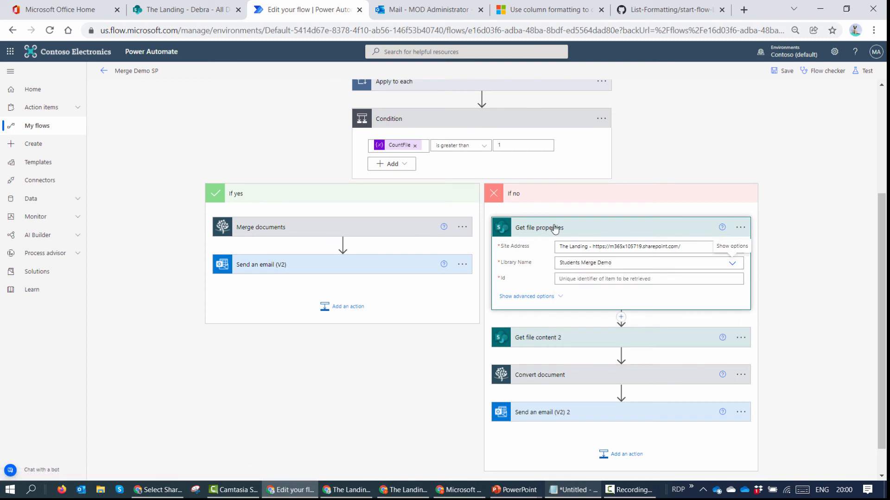
click(666, 278)
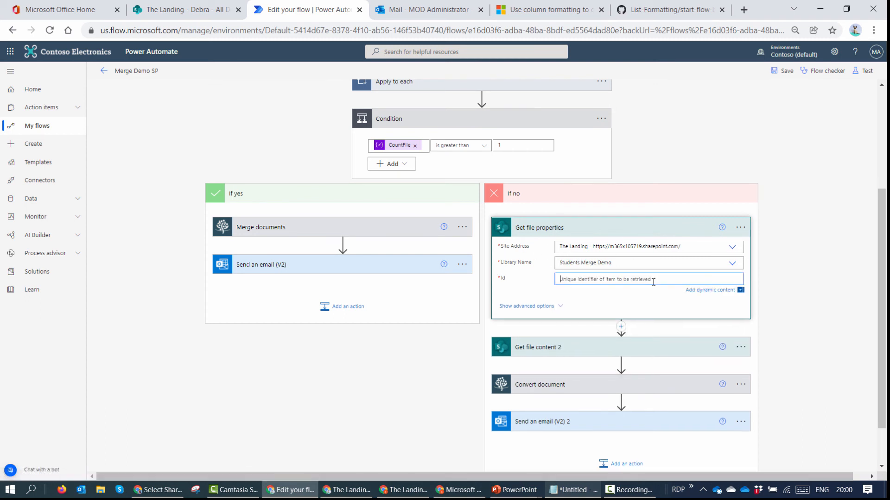
click(789, 442)
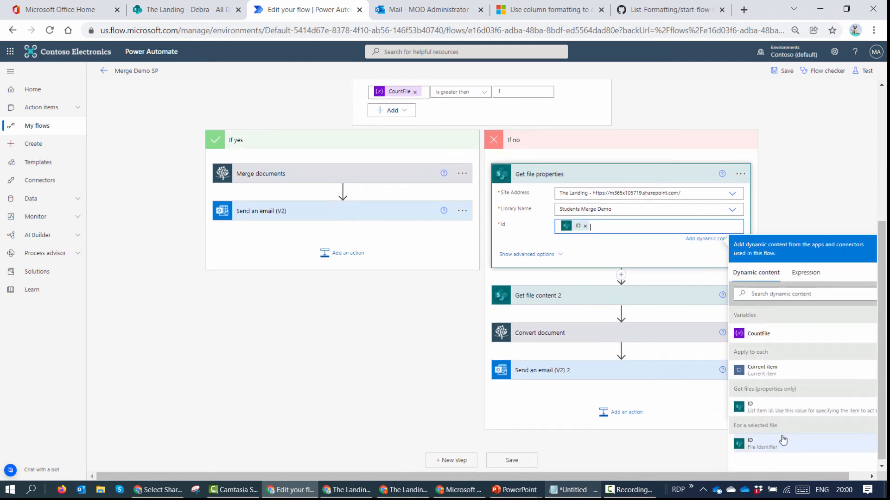
Step: Set Get file content 2's File Identifier to Identifier and save the flow
click(576, 302)
click(585, 264)
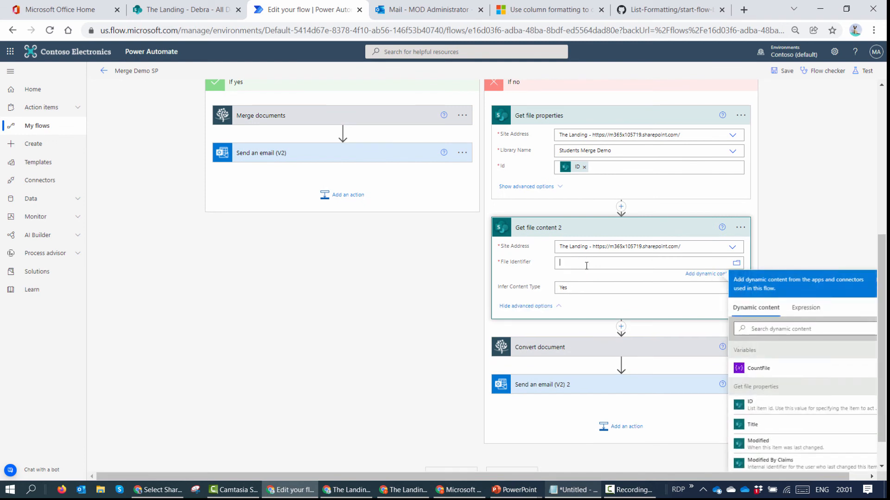
scroll(829, 383, down, 3)
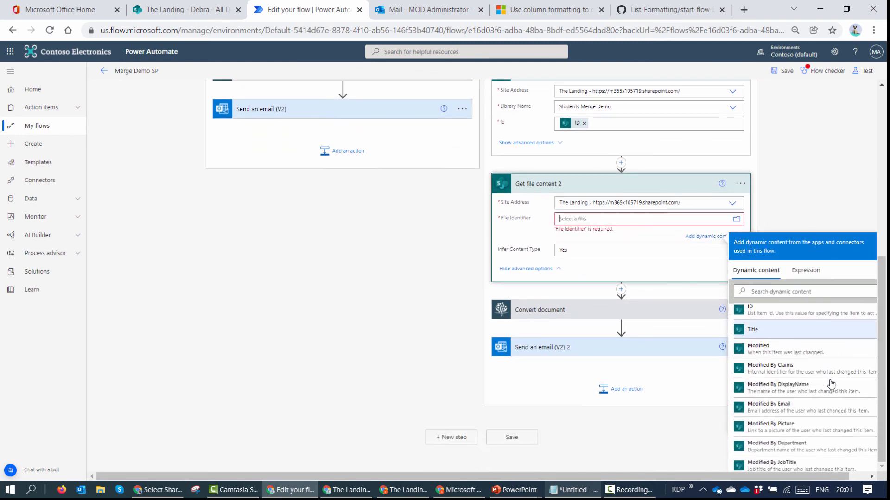
text(iden)
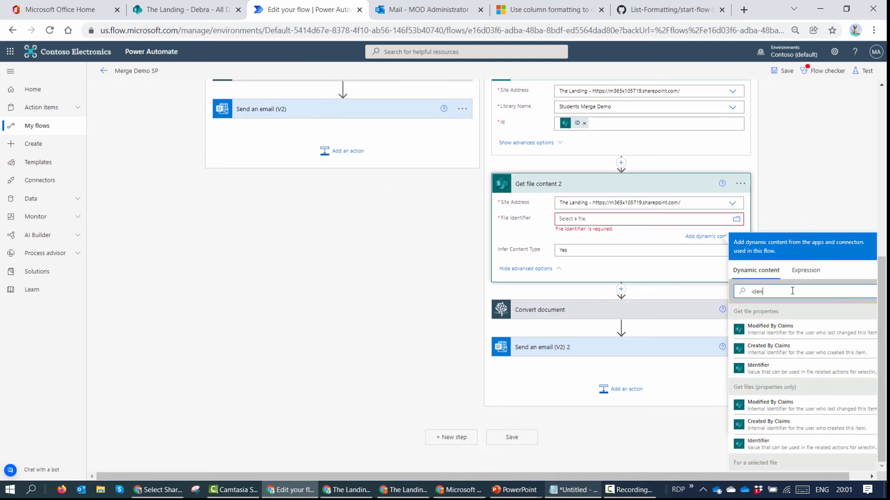
click(787, 369)
click(819, 144)
click(785, 71)
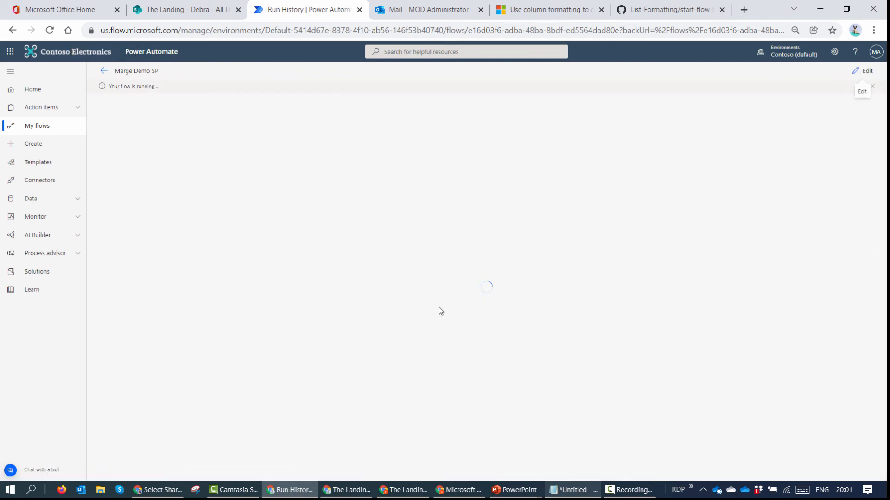
Step: Expand the new run's false Condition to follow the If no branch converting the document
click(440, 312)
scroll(579, 325, down, 1)
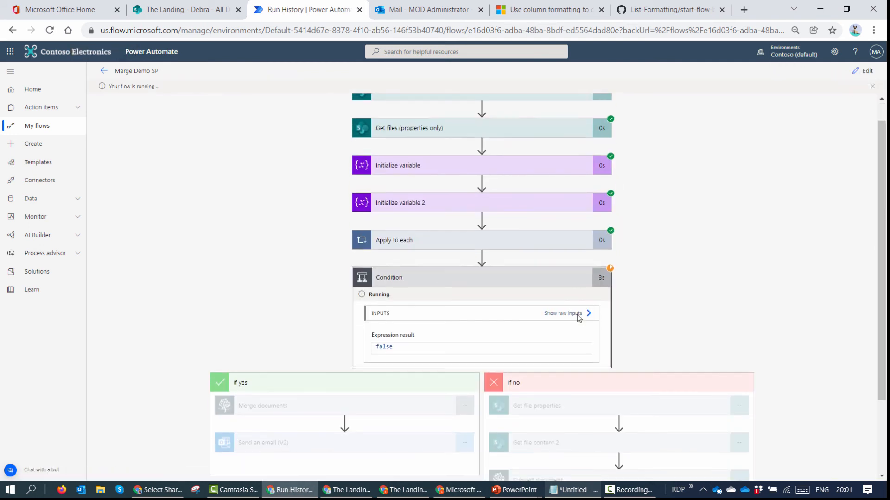
scroll(578, 318, down, 2)
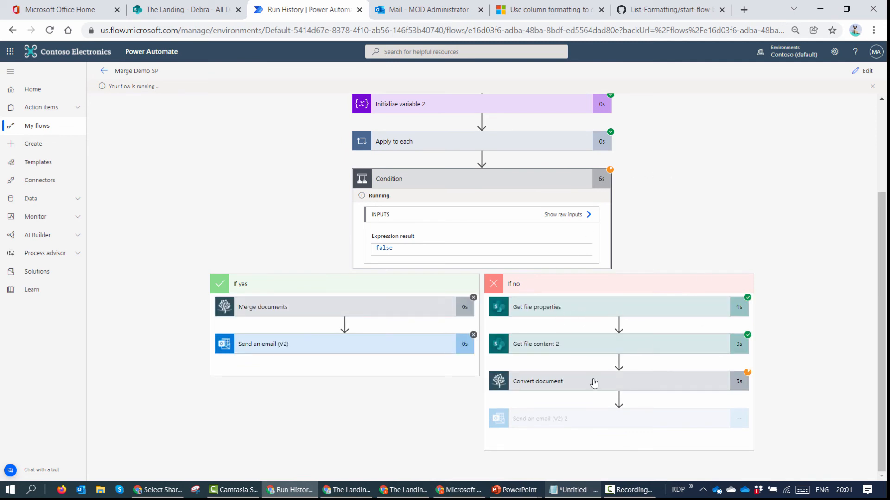
Step: Open the new Student Submission email in Outlook and preview its Day 1 homework PDF
click(435, 13)
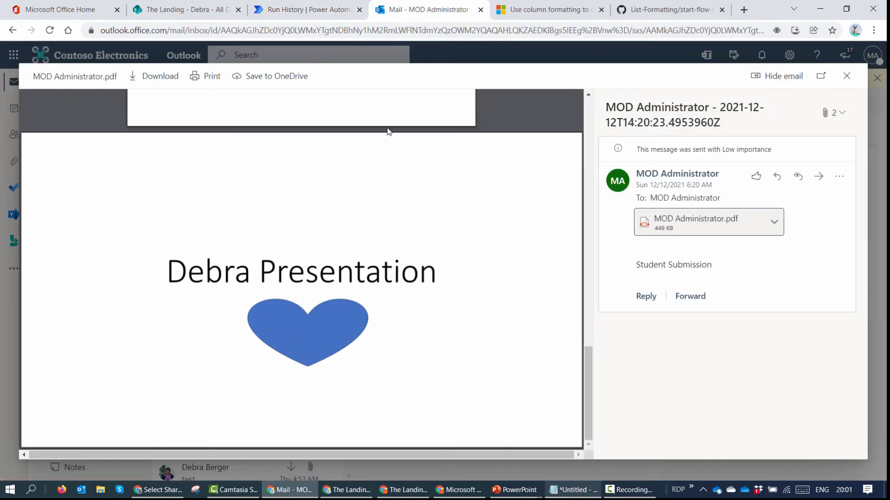
click(846, 75)
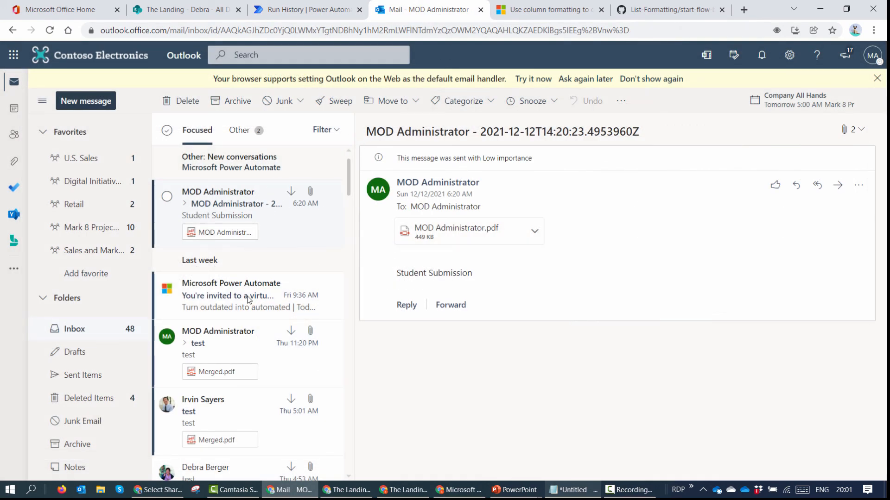
click(209, 204)
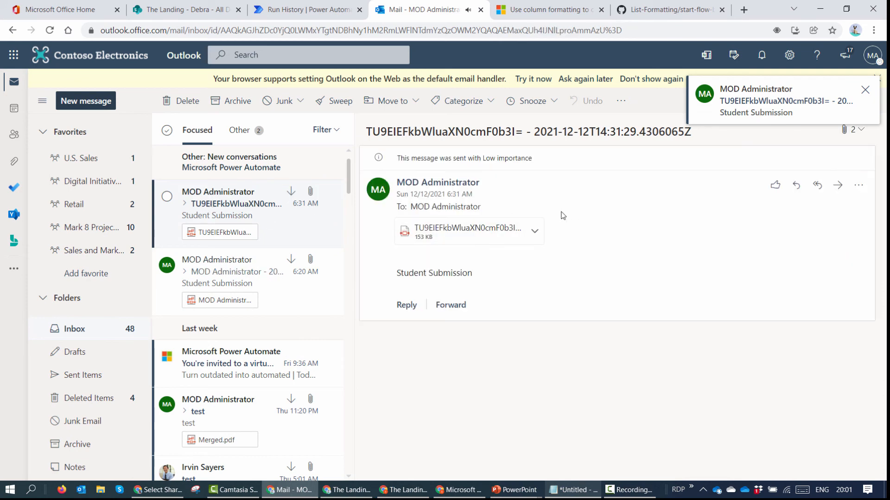
click(469, 238)
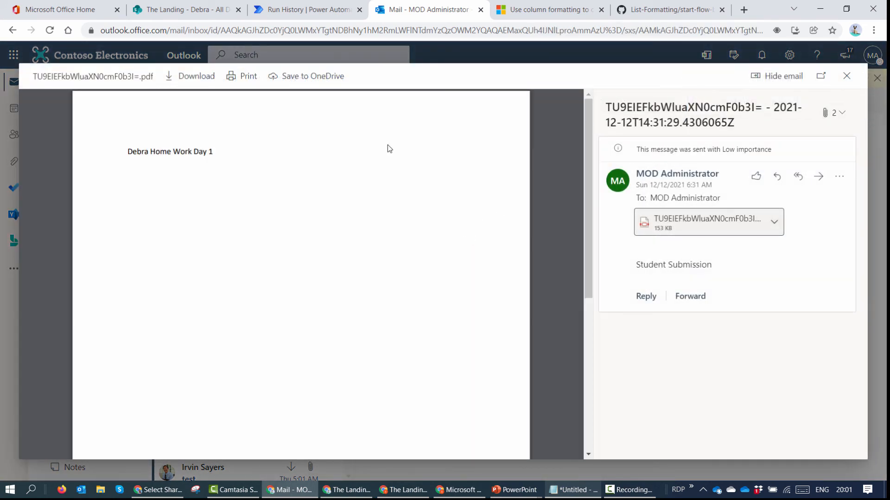
click(847, 76)
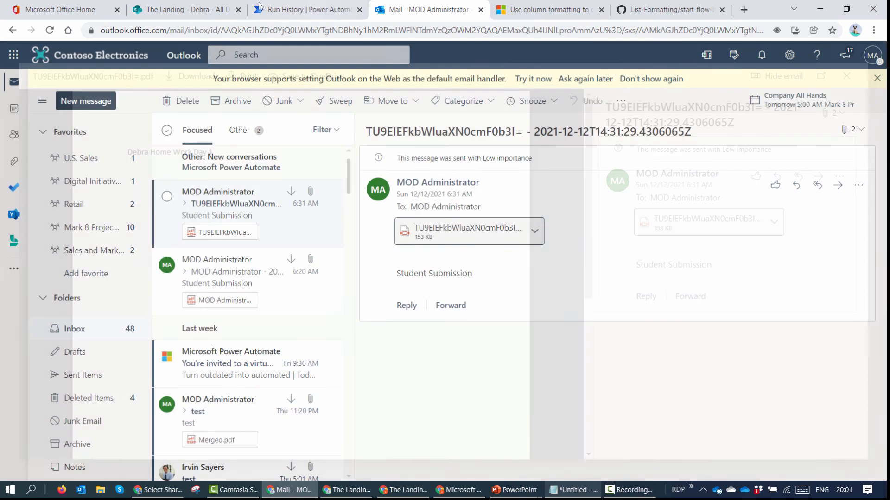
click(200, 10)
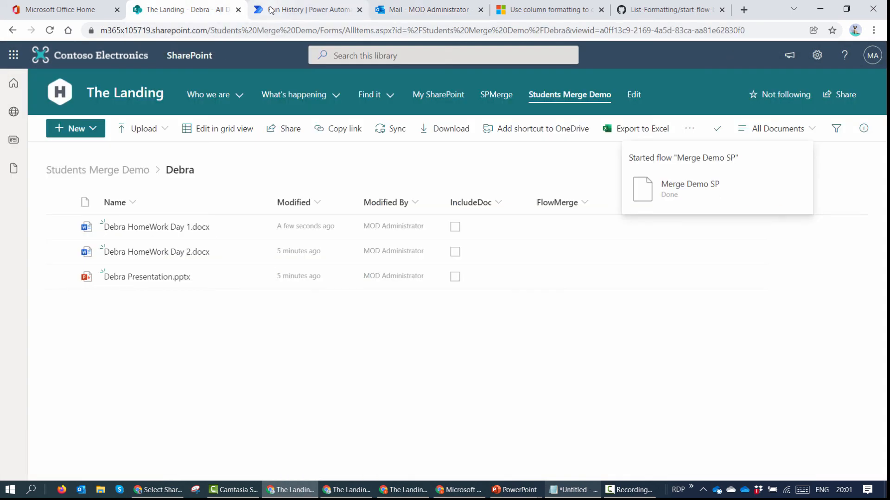
Step: Open Merge Demo SP for editing and reveal Send an email (V2) 2's advanced options
click(271, 10)
click(862, 70)
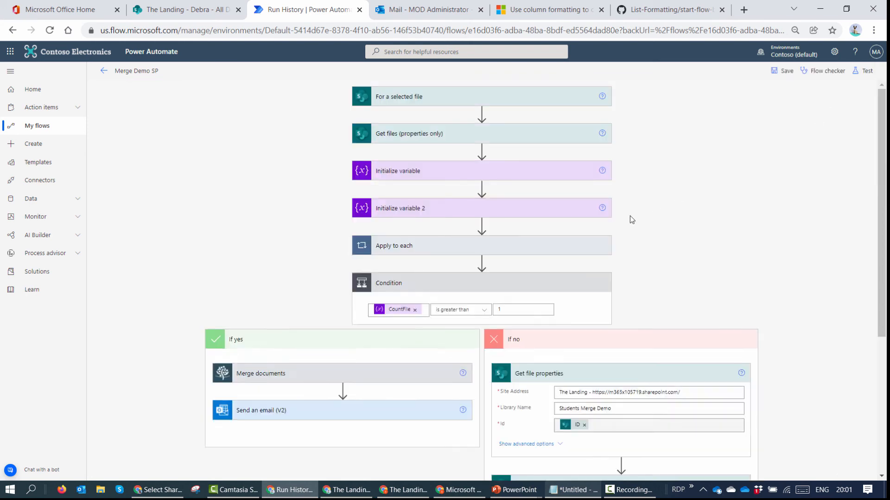
scroll(602, 278, down, 5)
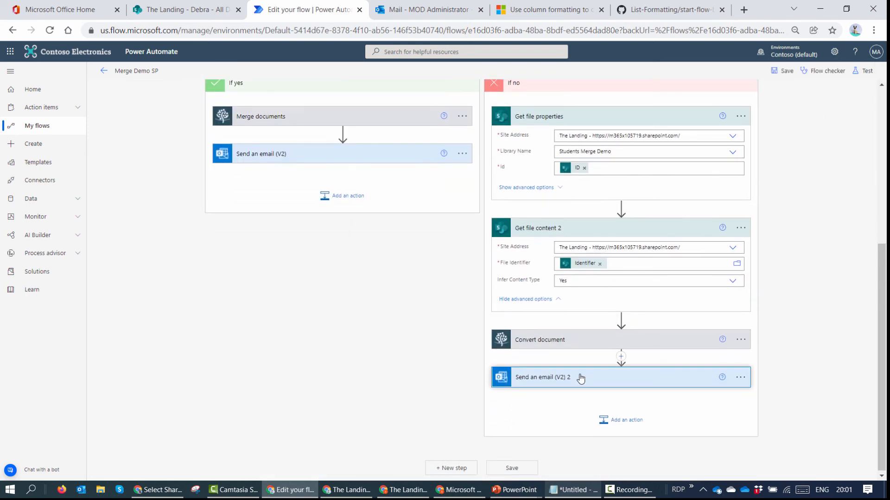
click(580, 373)
click(541, 372)
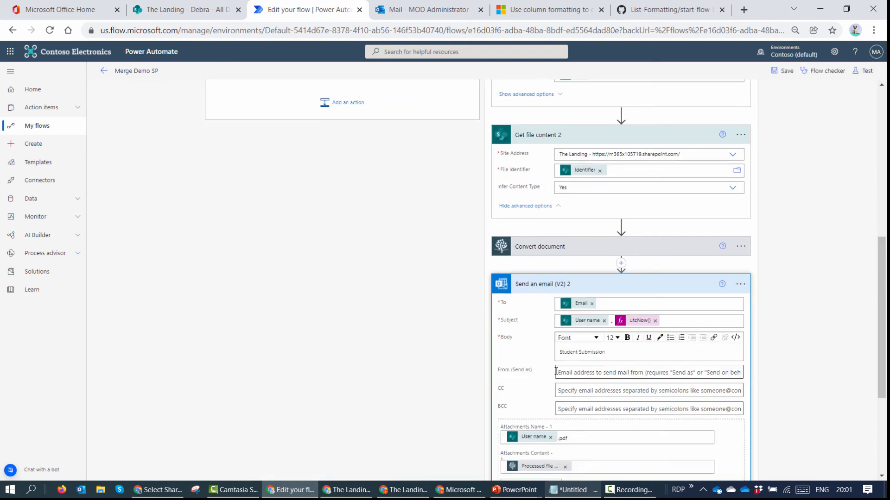
Step: Set the attachment name to the User name token followed by .pdf and save the flow
click(551, 264)
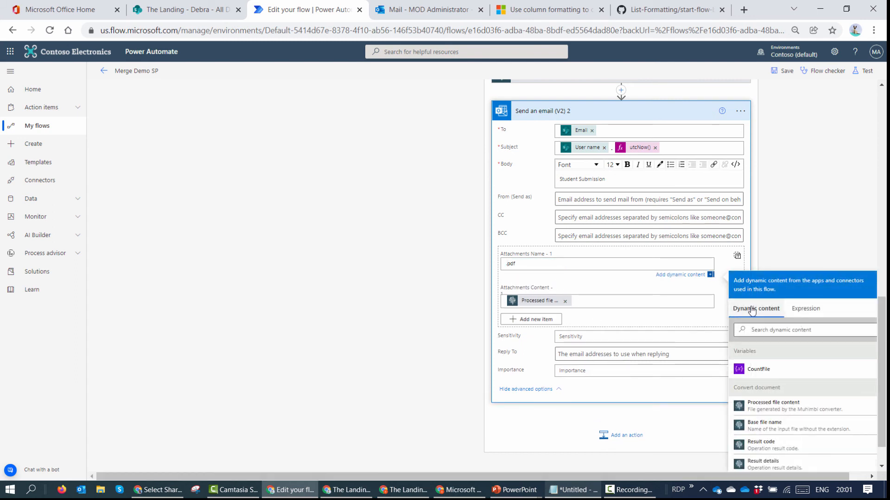
scroll(824, 373, down, 2)
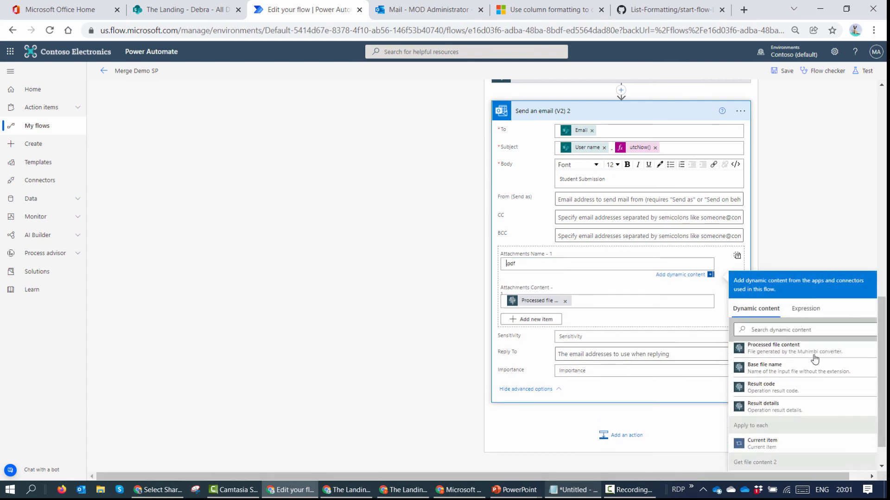
click(801, 328)
text(User)
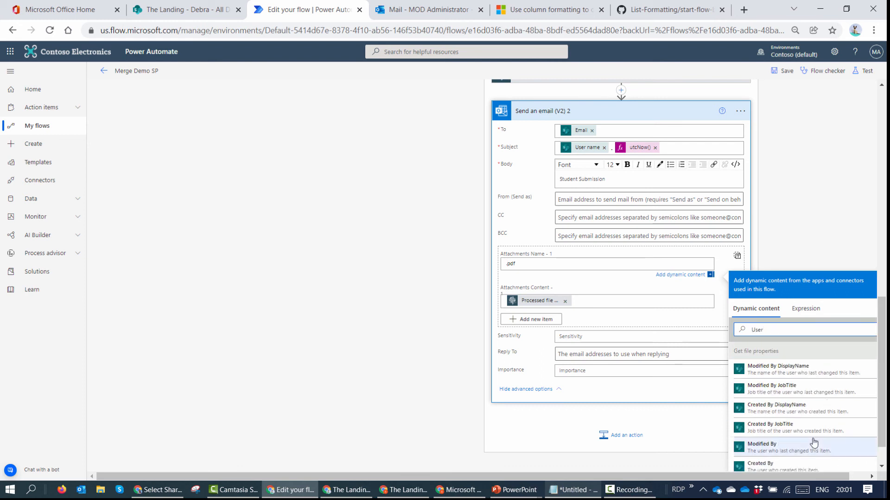
scroll(812, 439, down, 1)
scroll(812, 439, down, 1)
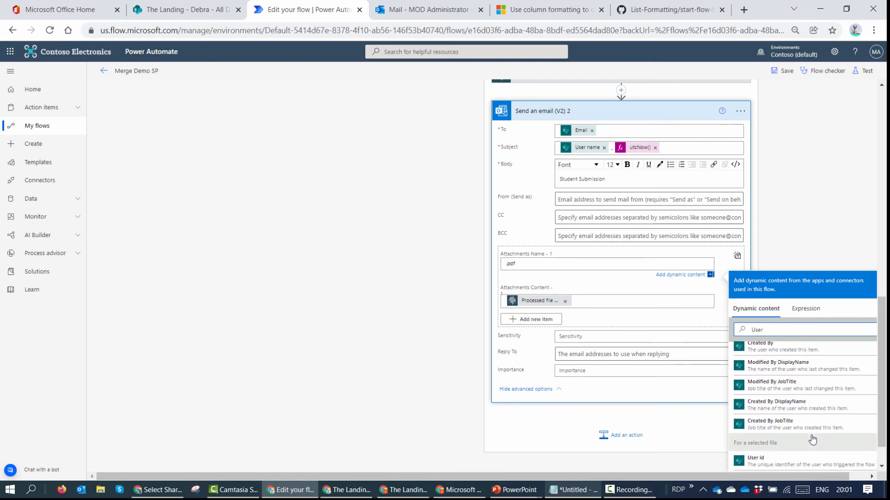
drag(881, 424, 881, 449)
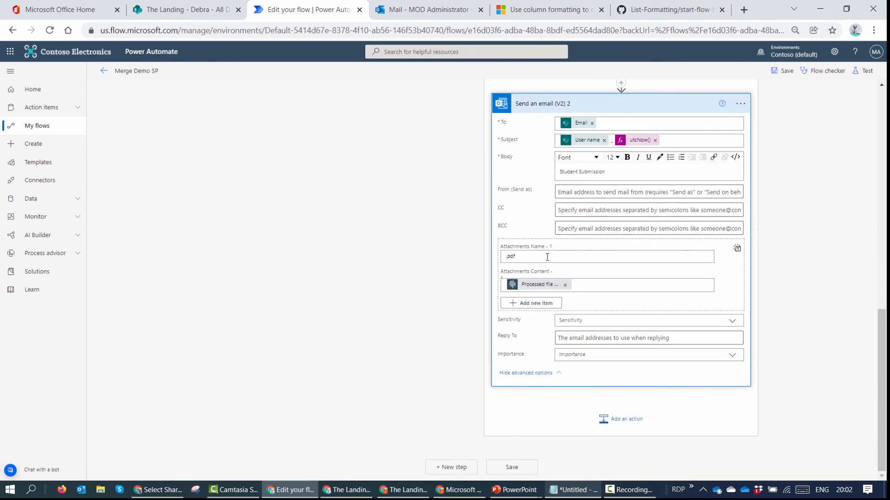
click(508, 257)
click(799, 443)
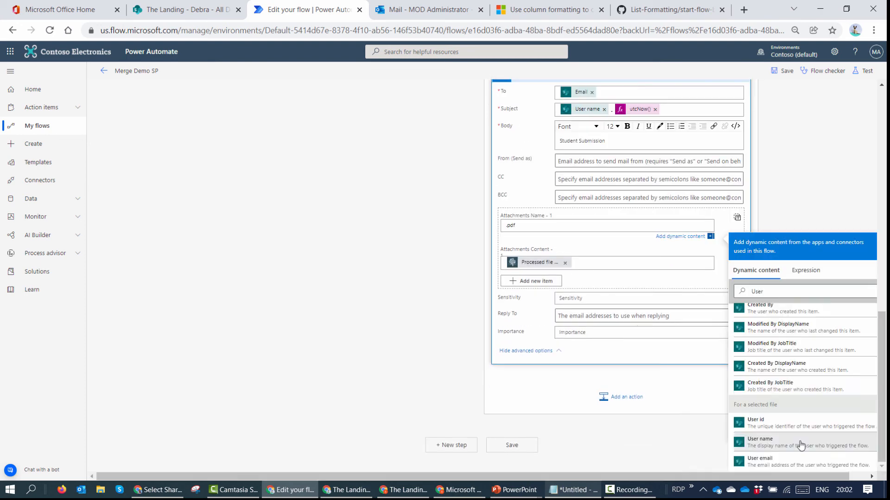
double_click(510, 225)
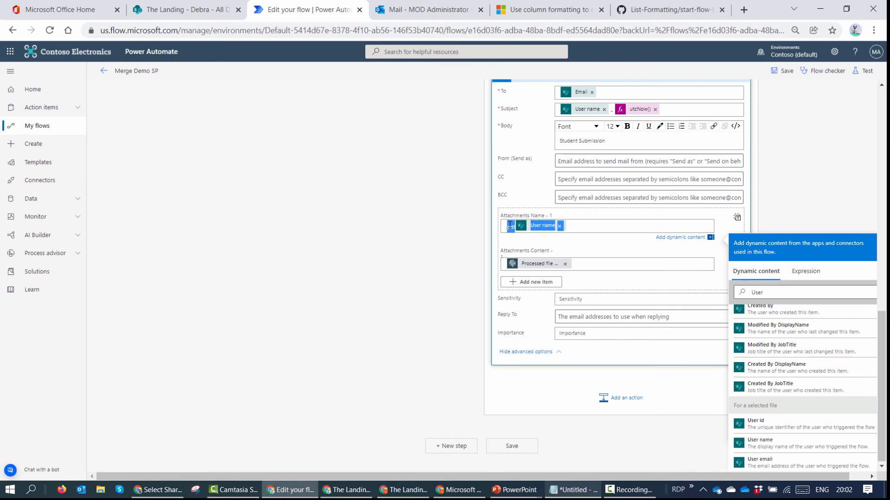
click(509, 225)
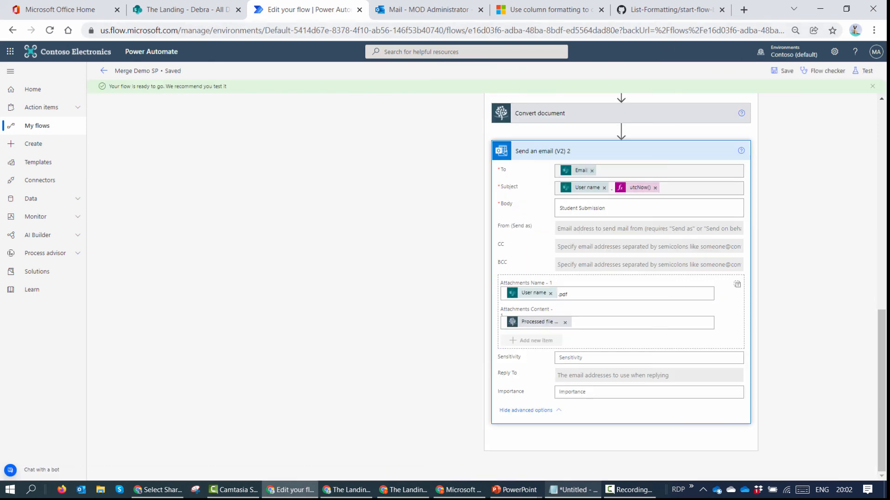
click(199, 9)
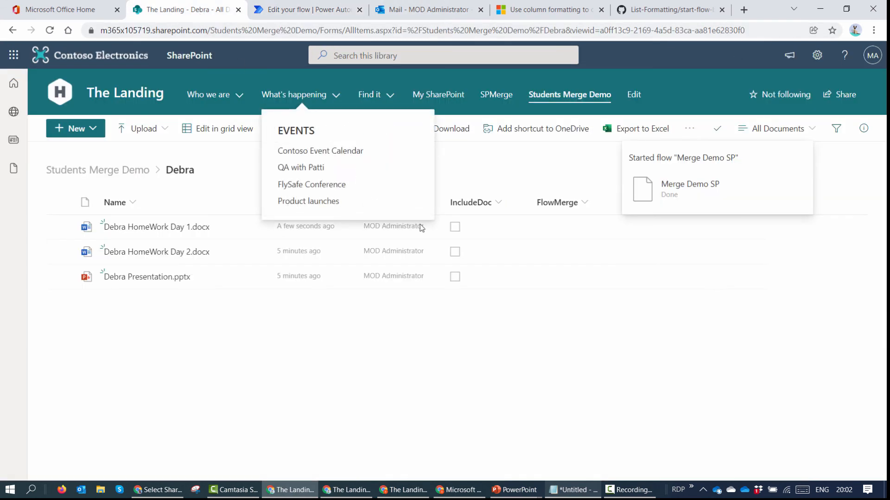
Step: Untick IncludeDoc on the Day 1 homework and run Merge Demo SP on the presentation
click(454, 228)
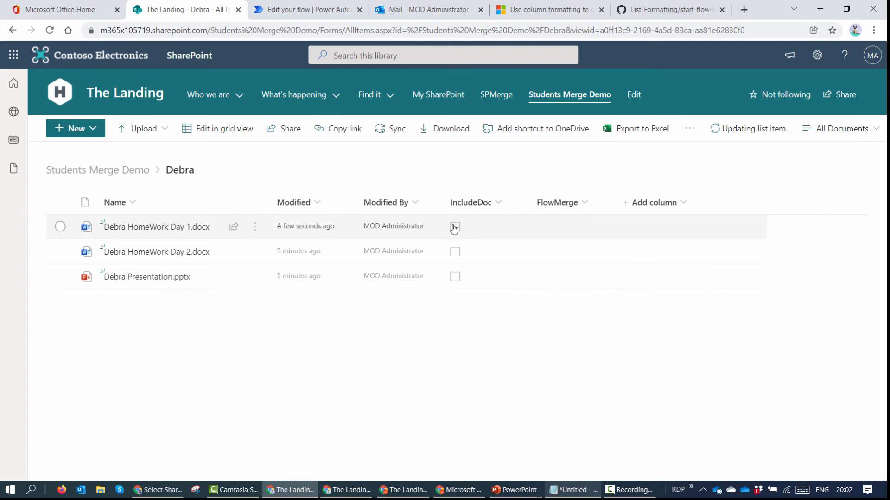
click(454, 228)
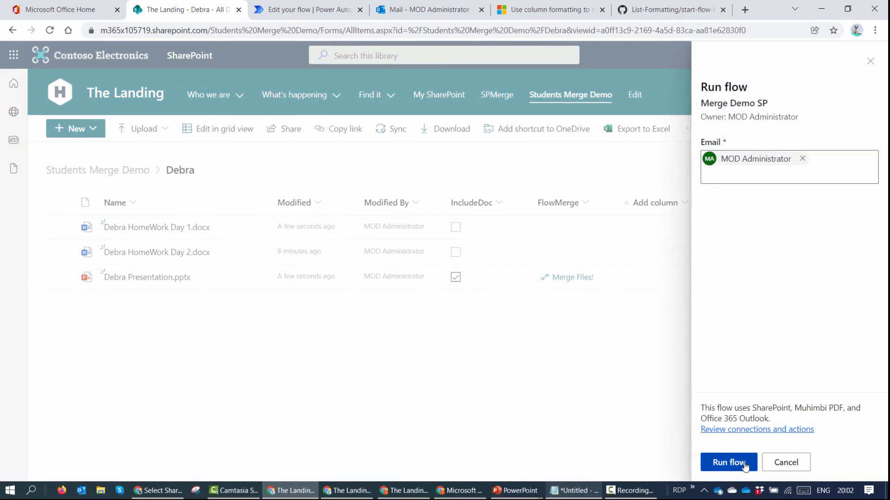
click(742, 463)
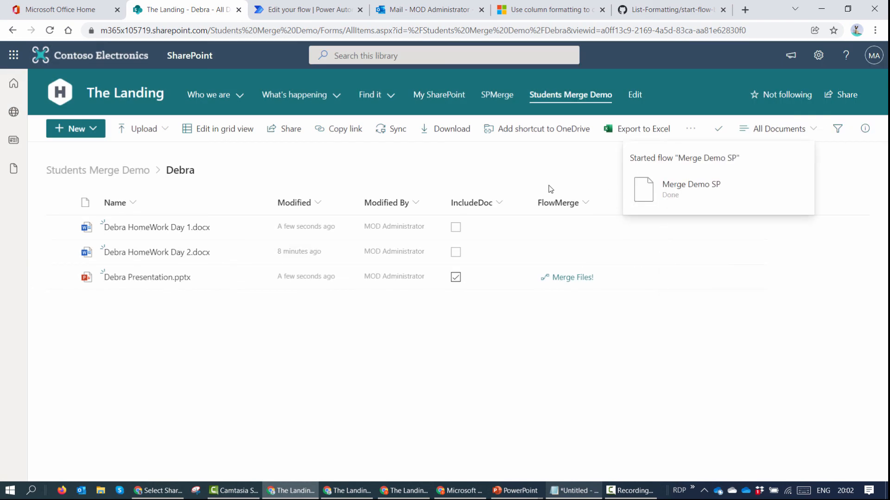
click(326, 14)
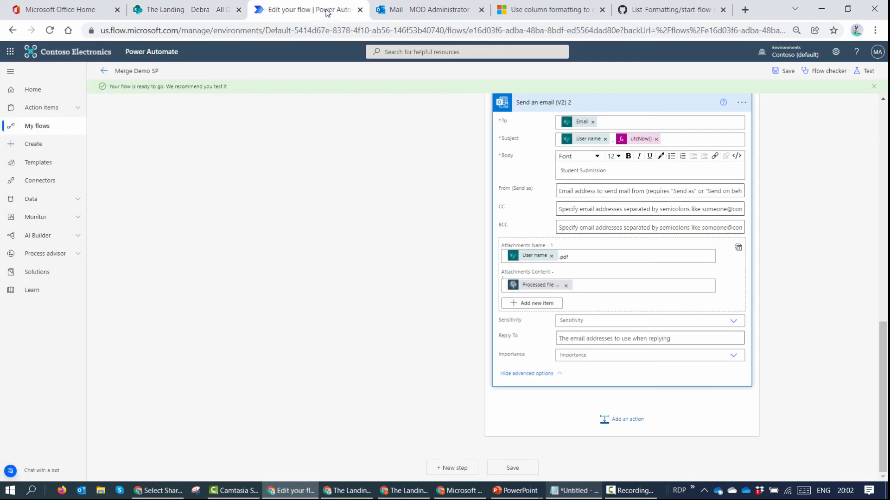
Step: Open the latest Merge Demo SP run and confirm its Condition evaluated false
click(103, 71)
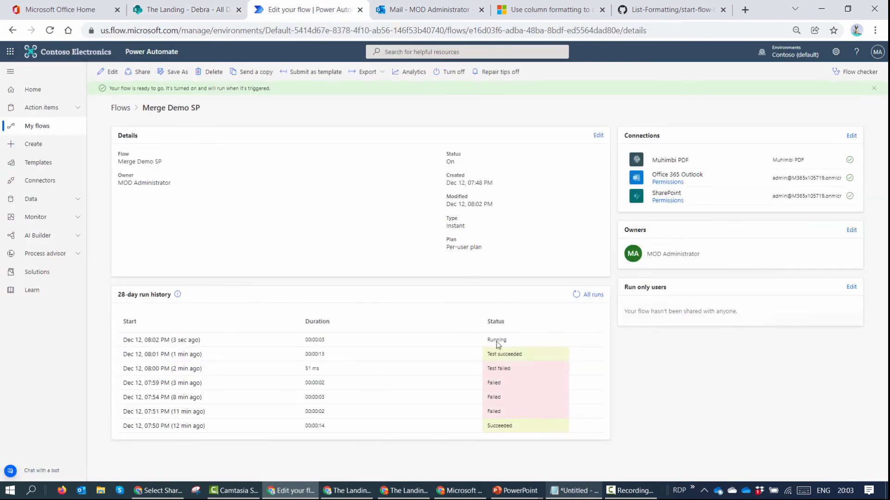
click(186, 342)
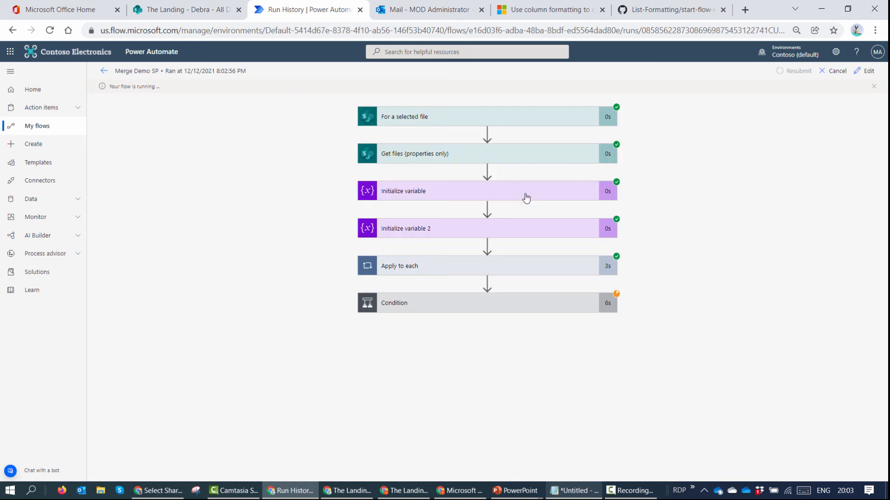
click(528, 308)
scroll(559, 344, down, 3)
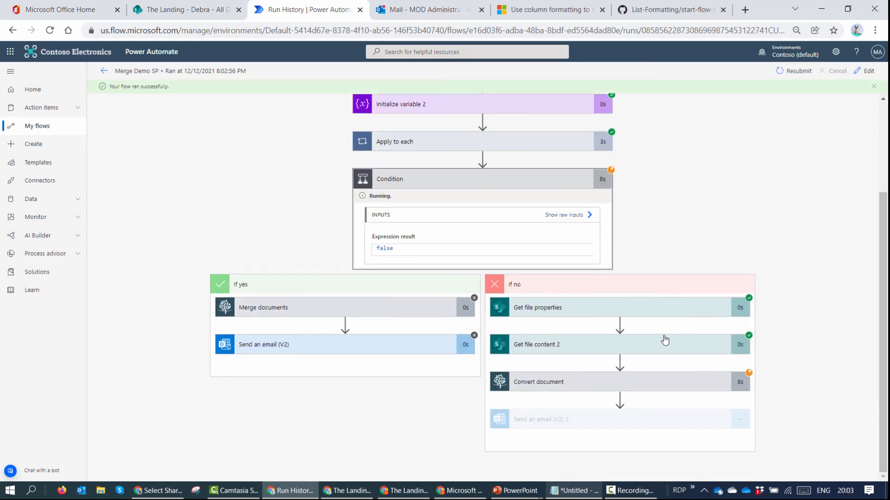
click(409, 9)
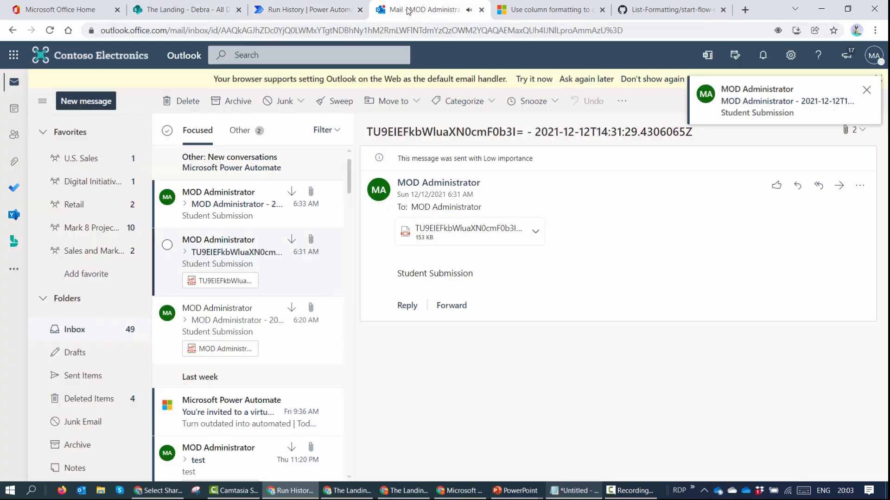
Step: Open the newest Student Submission email and preview its attached presentation PDF
click(248, 206)
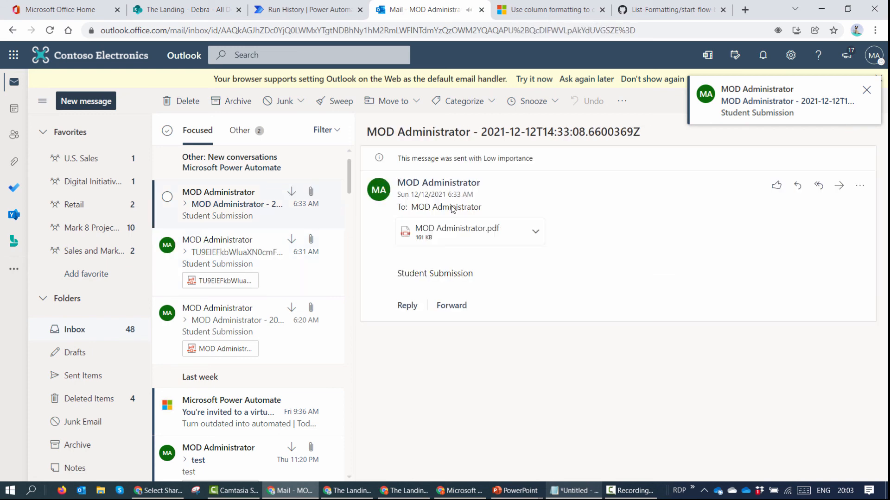
click(441, 237)
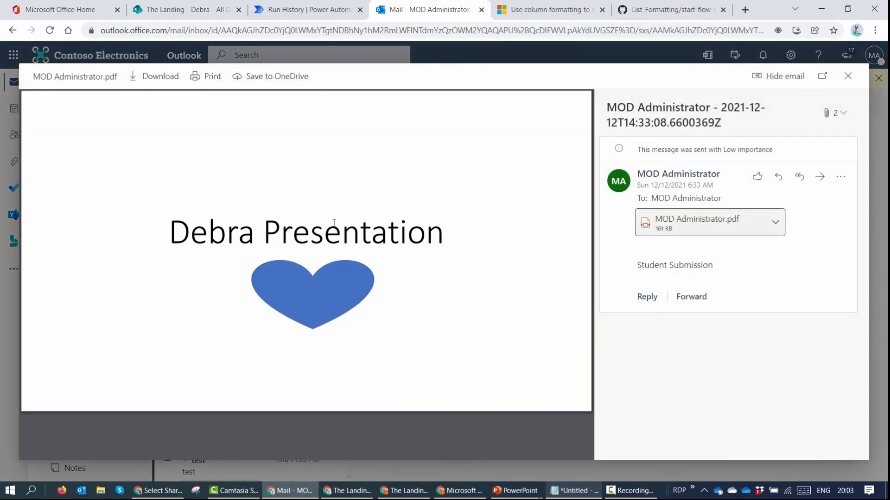
click(848, 76)
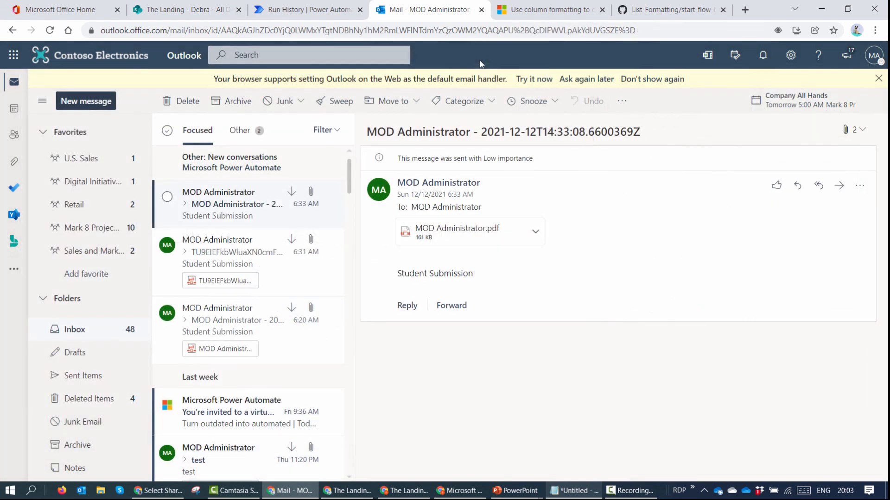
click(329, 11)
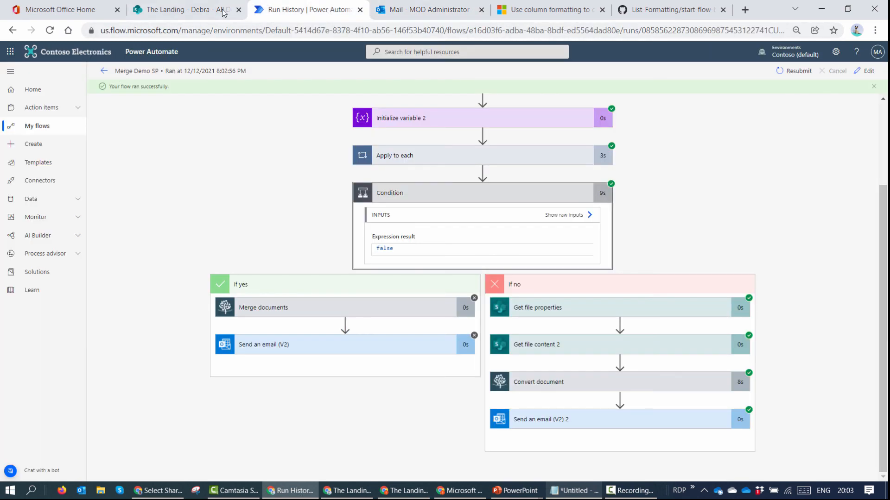
click(187, 11)
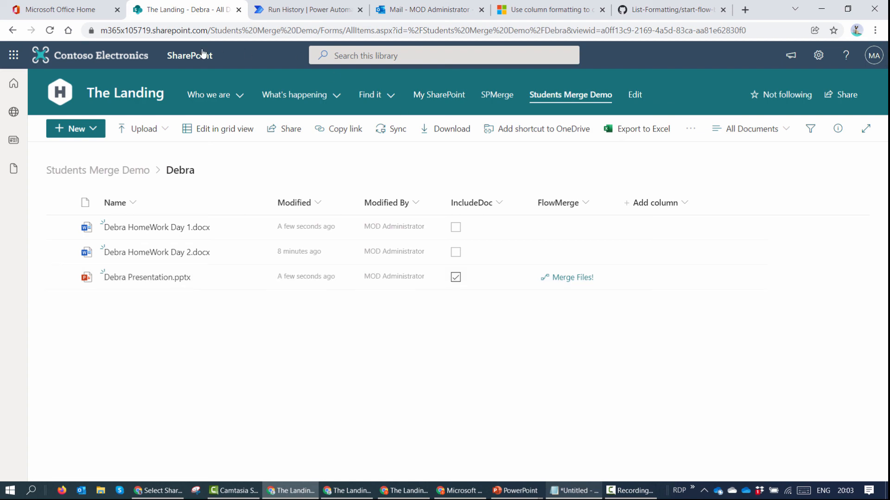
Step: In the second user's Incognito window, refresh the library and tick IncludeDoc on all three files
click(50, 31)
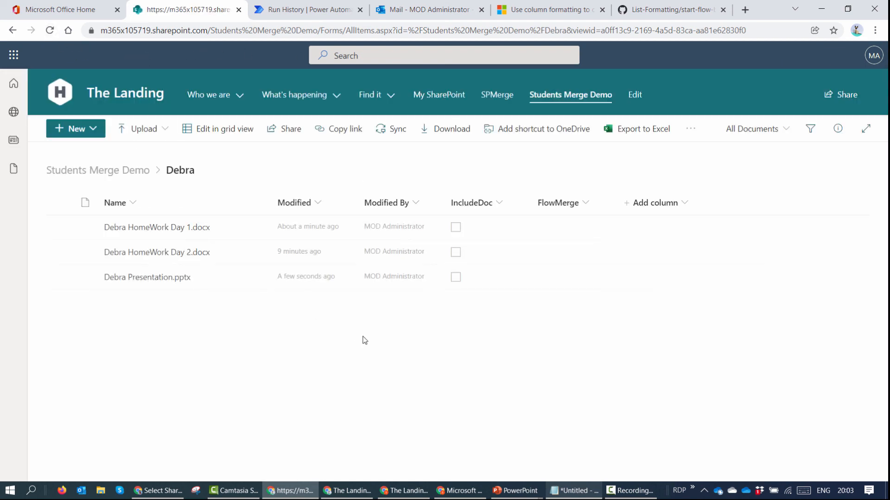
click(348, 491)
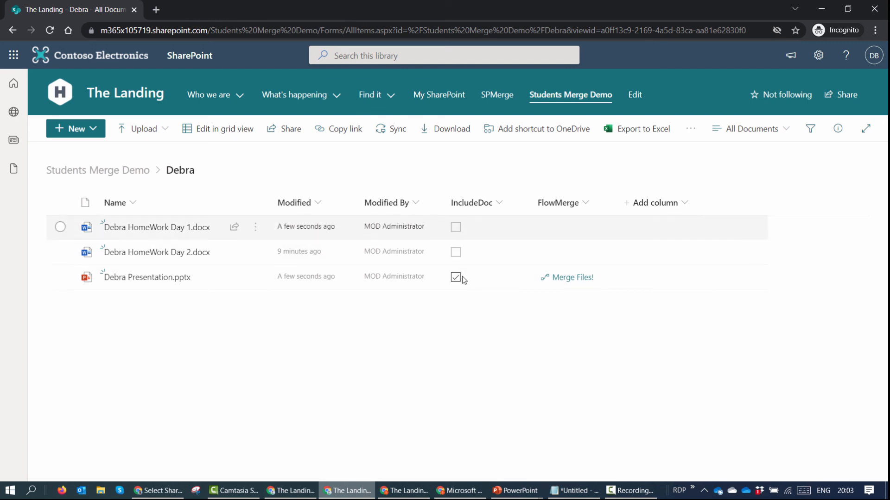
click(50, 30)
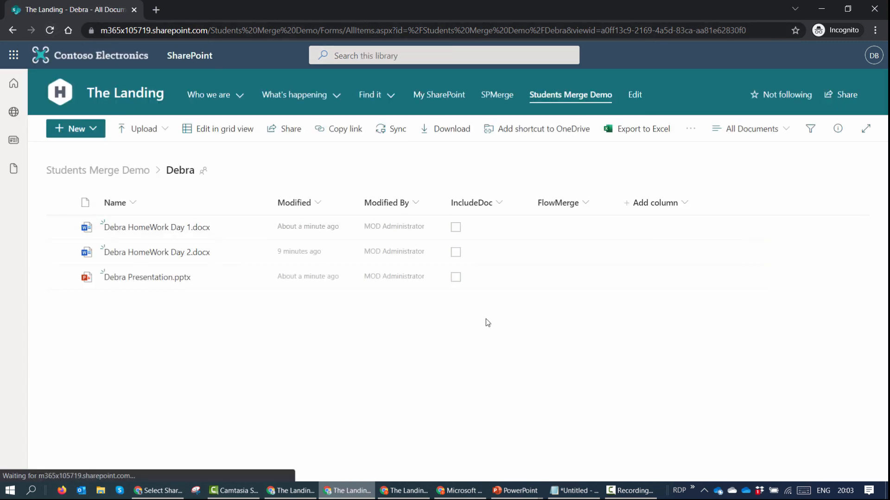
click(460, 230)
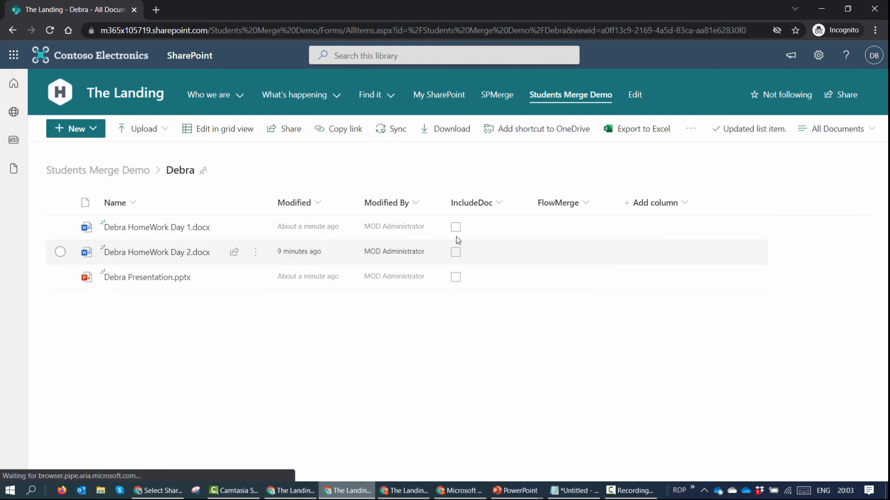
click(461, 279)
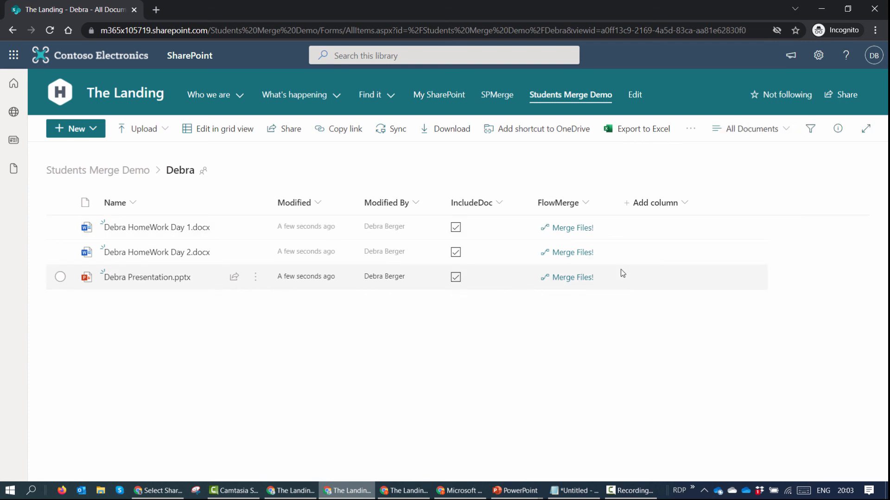
click(821, 8)
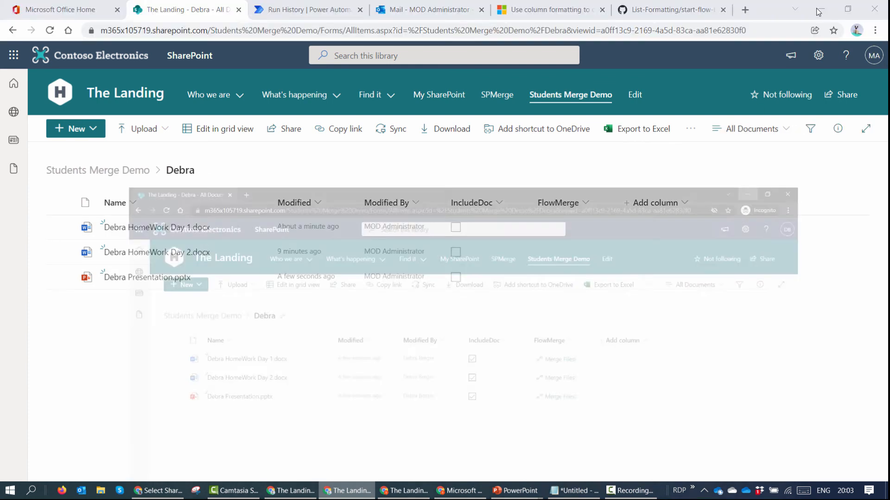
Step: Add two run-only users to Merge Demo SP, keeping connections provided by the run-only user
click(303, 9)
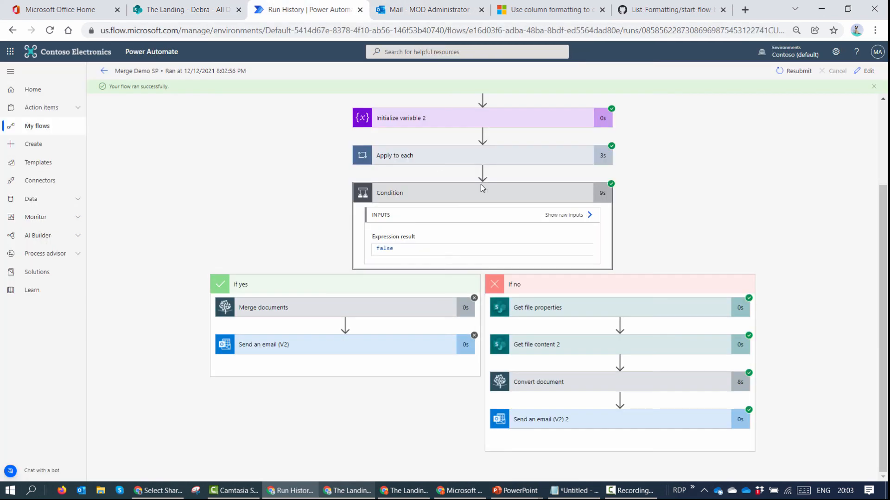
click(104, 71)
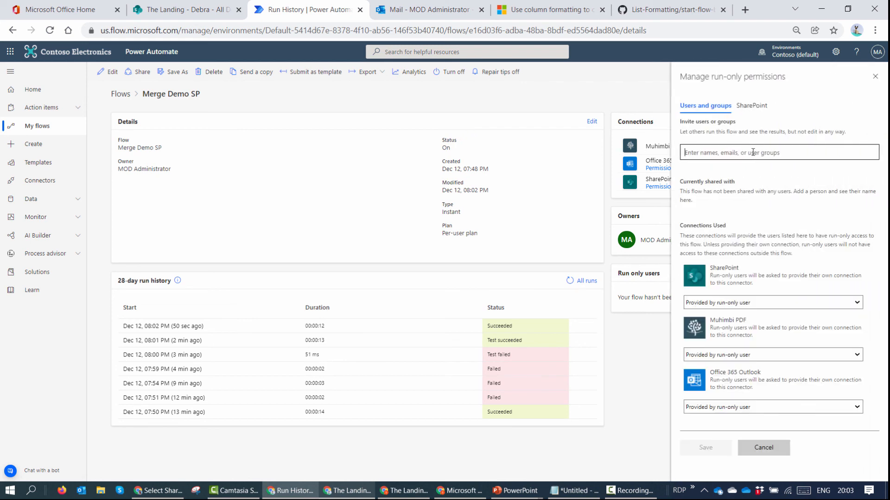
text(debra)
click(752, 175)
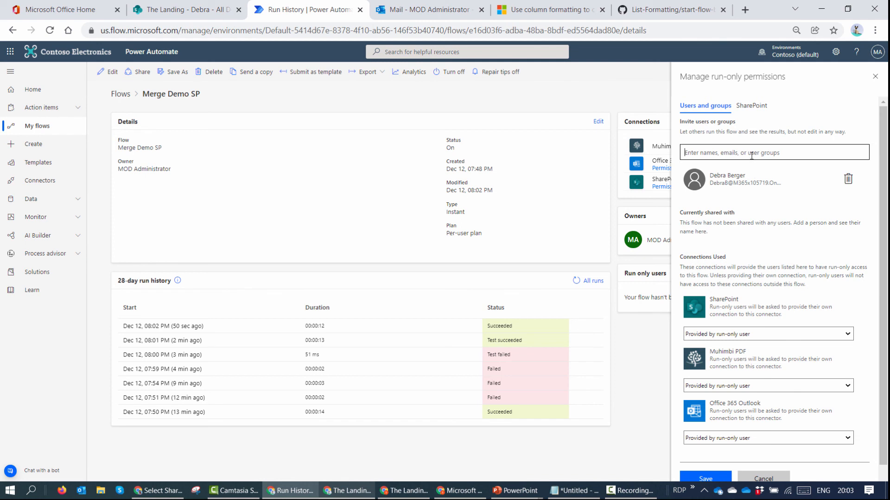
text(irv)
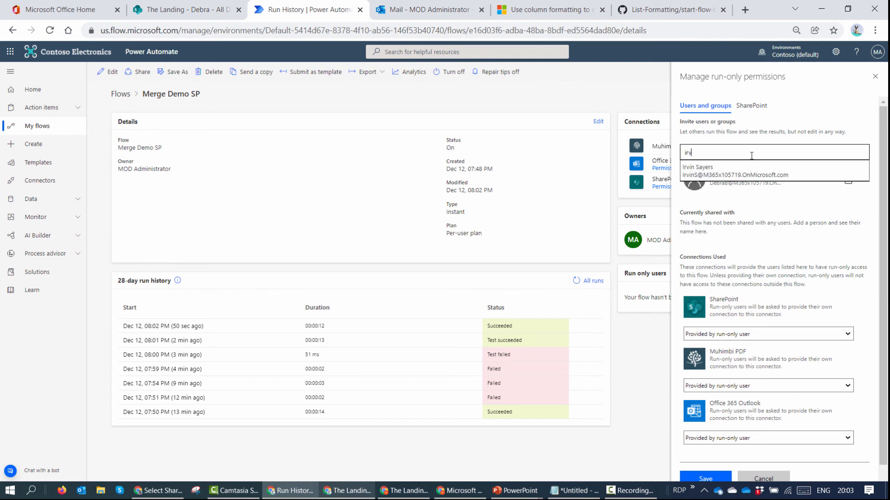
click(753, 175)
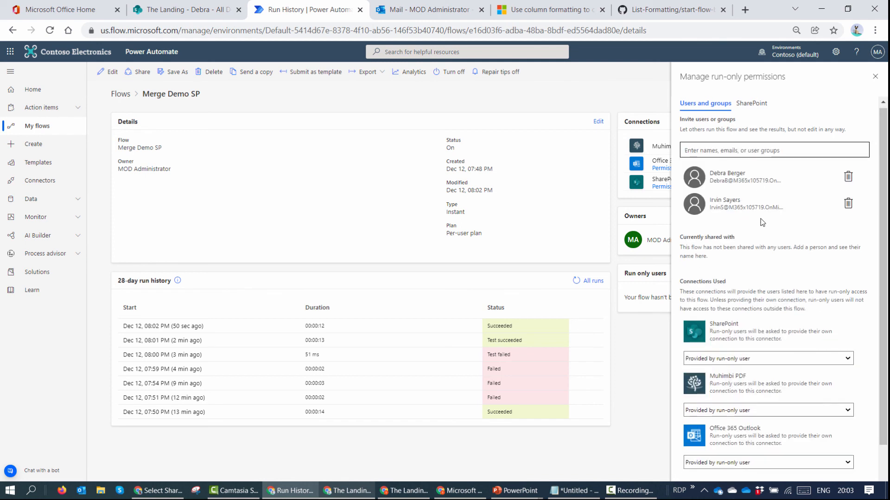
click(729, 461)
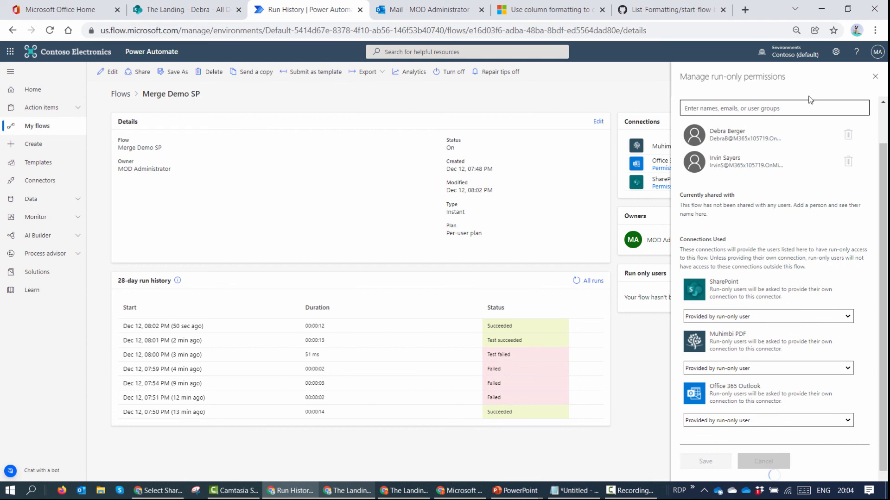
click(821, 9)
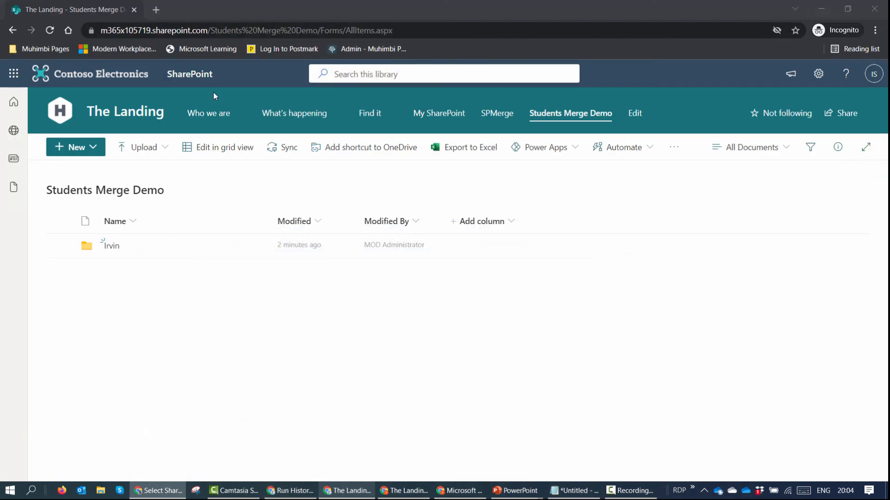
Step: As the run-only user, try Merge Files! on the first file and find Muhimbi PDF needs sign-in
click(821, 10)
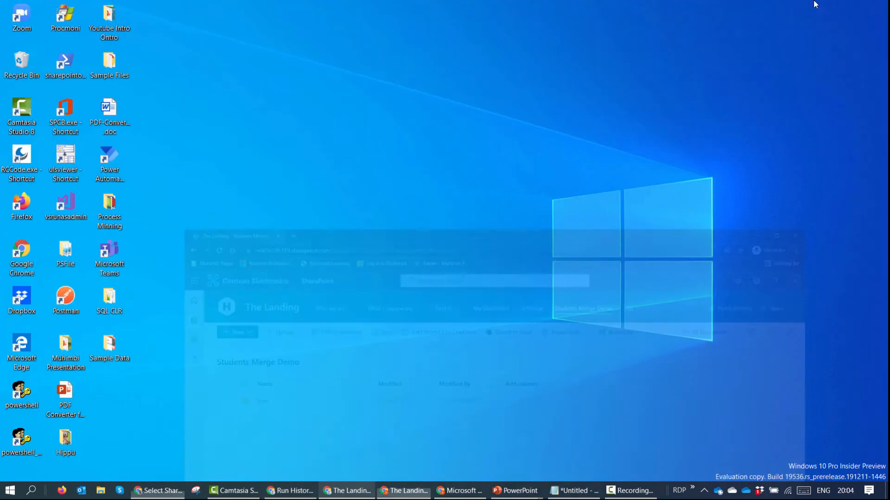
click(410, 492)
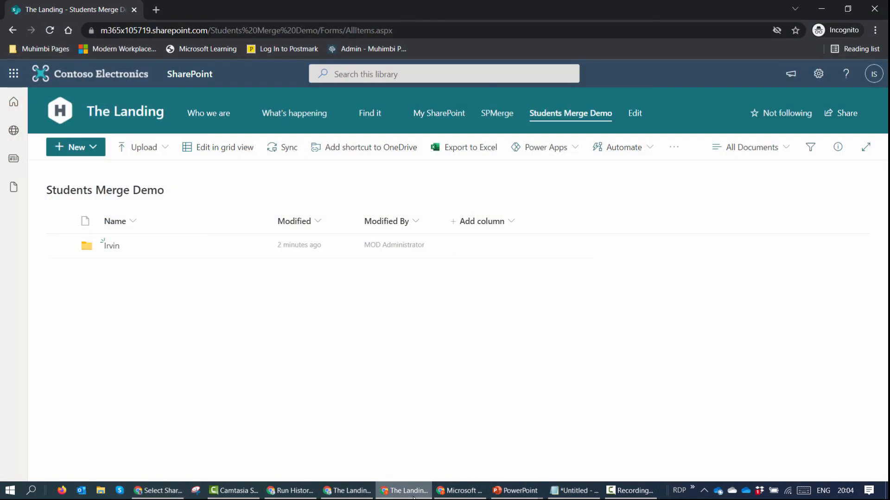
click(460, 492)
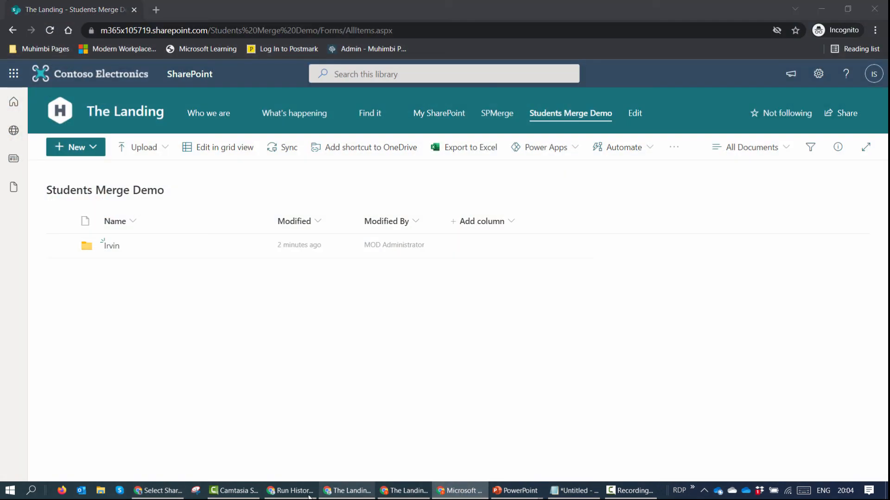
mouse_move(348, 492)
click(379, 455)
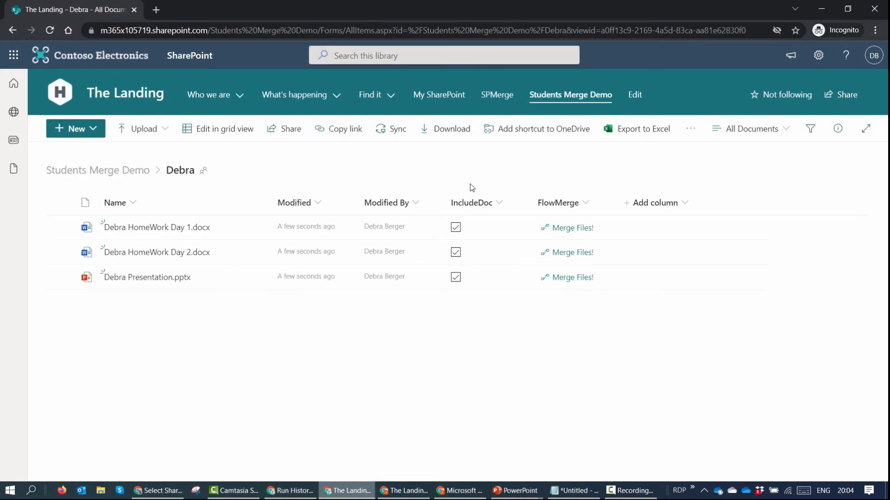
click(50, 30)
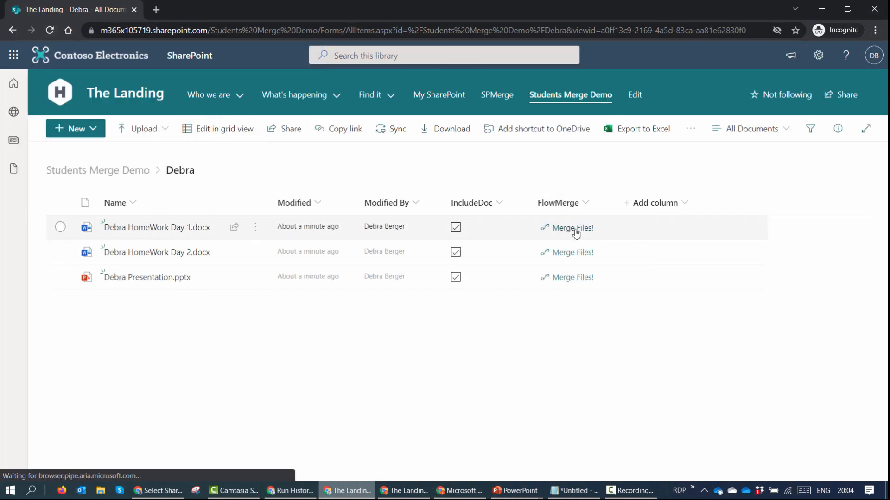
click(575, 228)
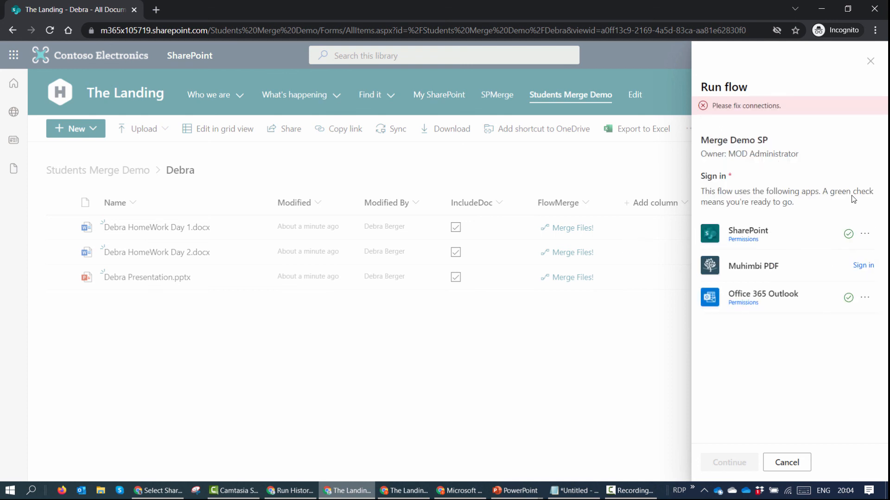
click(869, 62)
mouse_move(332, 498)
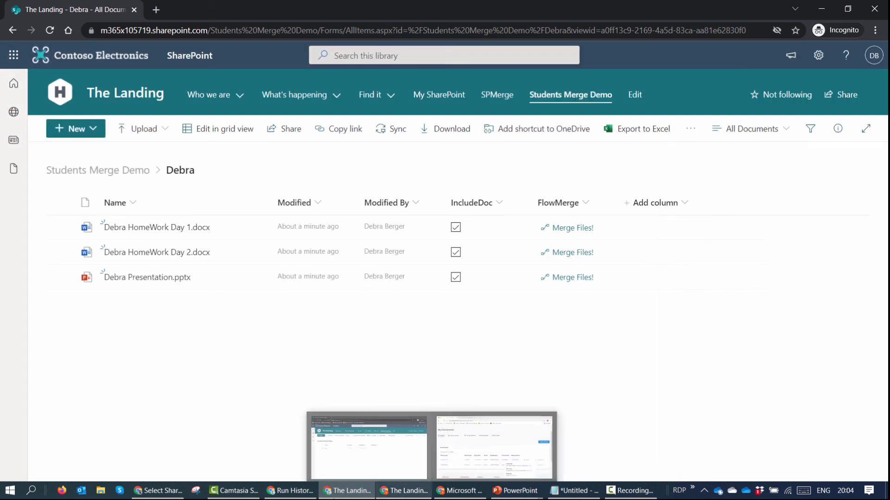
click(264, 447)
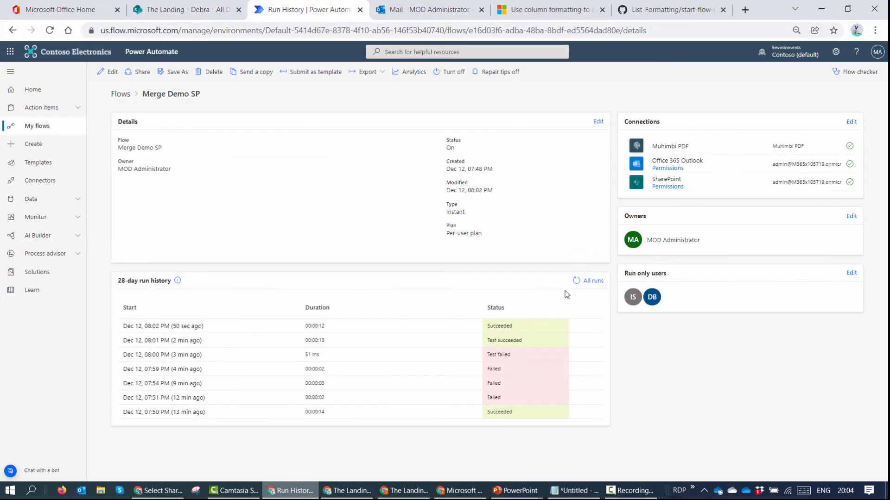
Step: Set run-only users' Muhimbi PDF connection to 'Use this connection (Muhimbi PDF)' and save
click(851, 275)
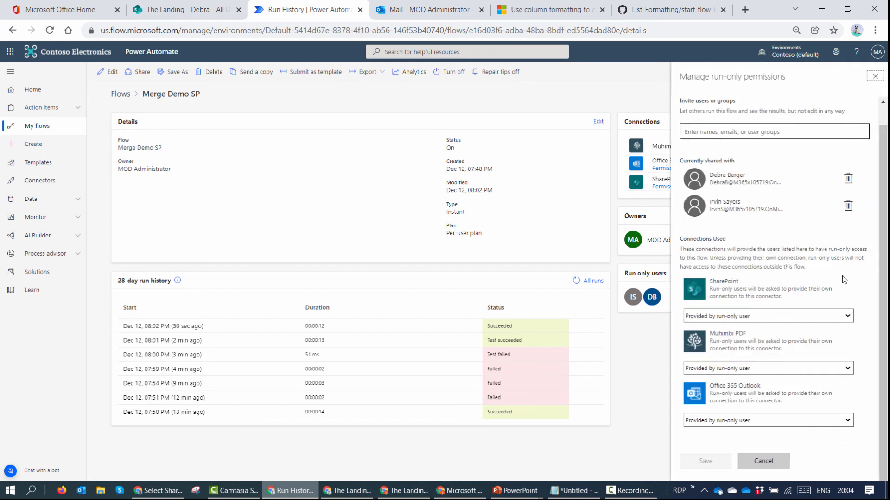
click(767, 367)
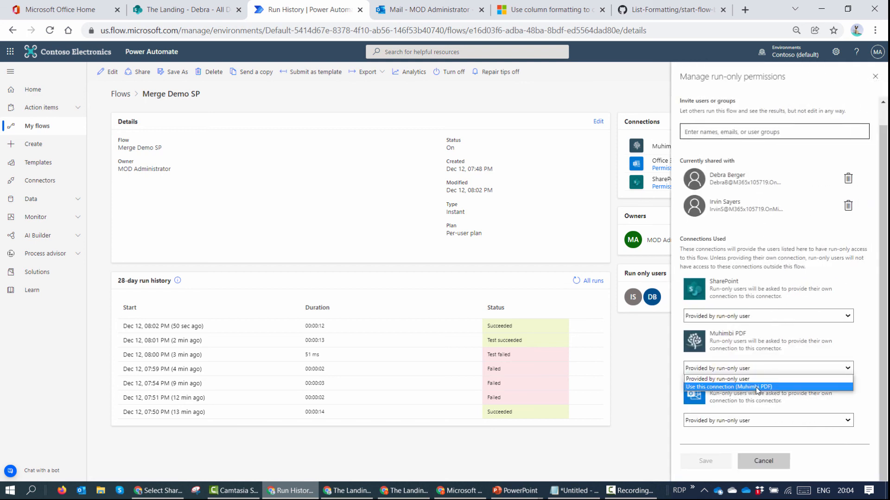
click(757, 387)
click(499, 282)
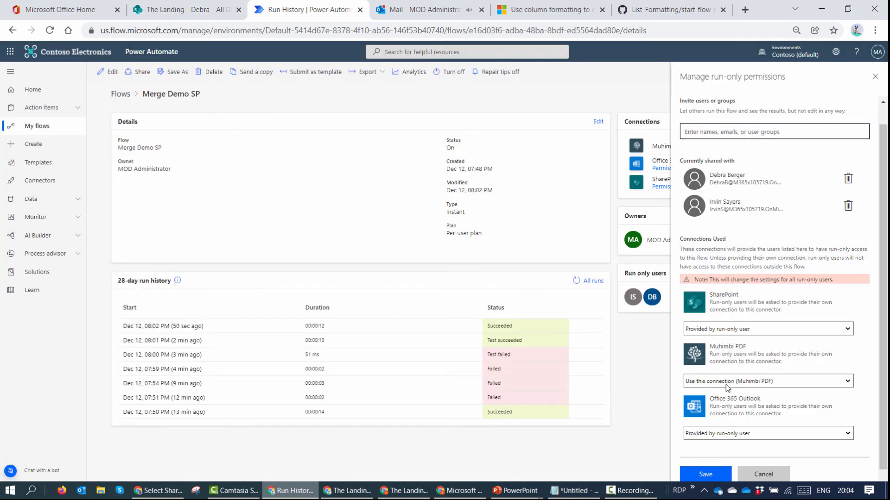
scroll(760, 392, down, 1)
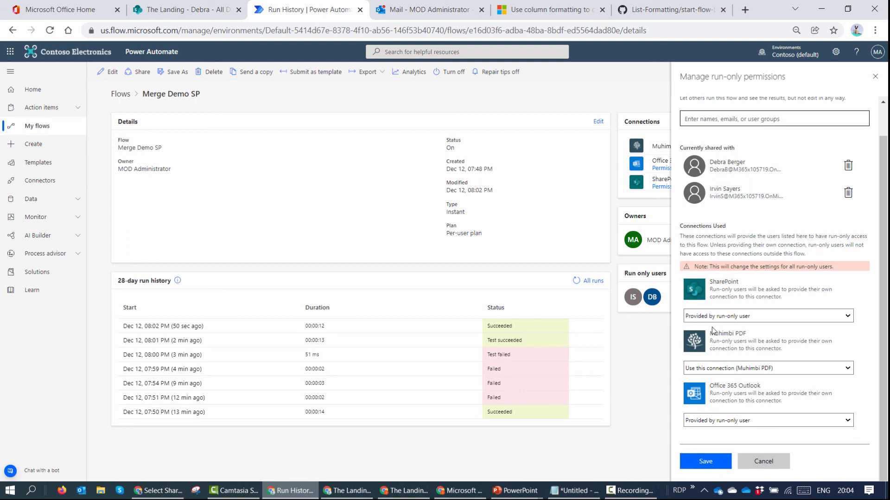
click(705, 463)
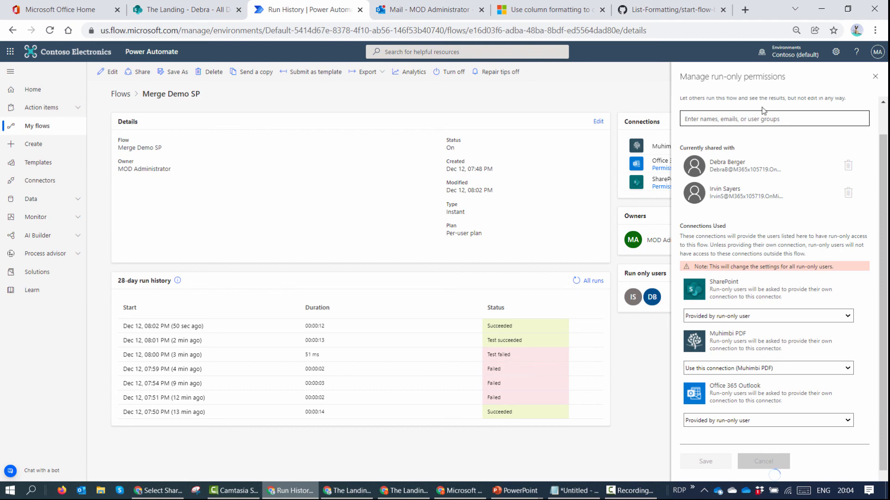
mouse_move(297, 498)
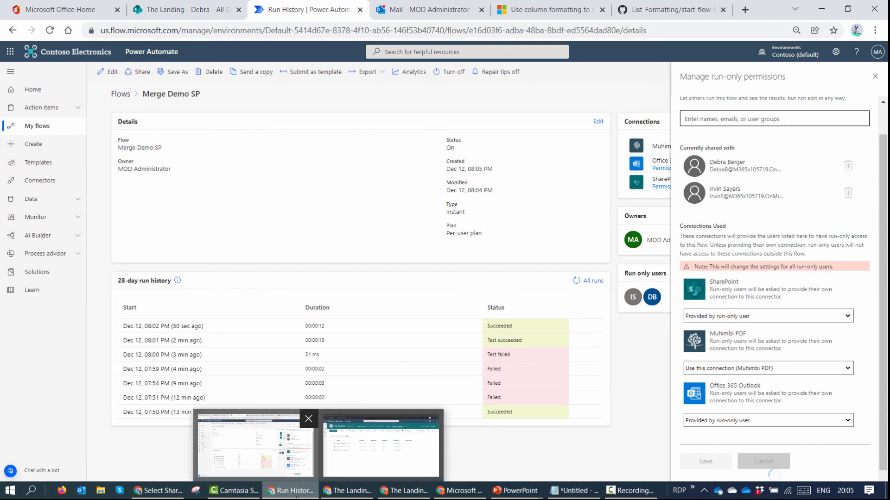
click(381, 442)
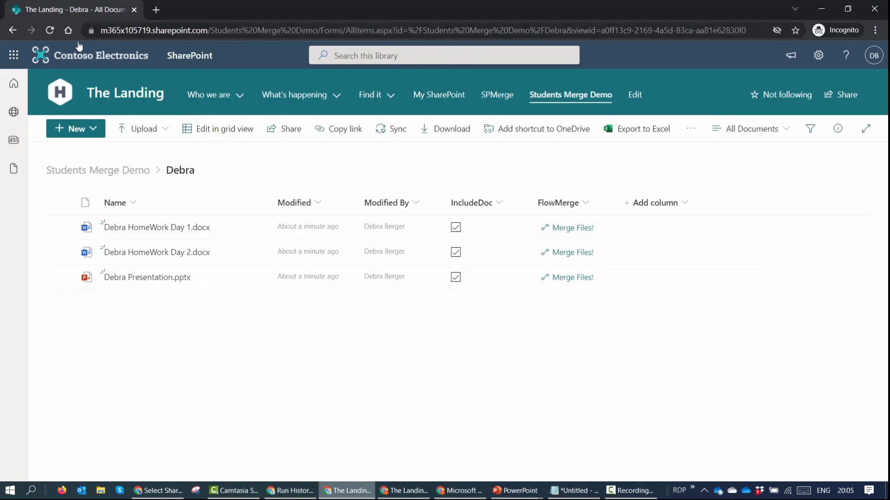
Step: Run Merge Files! on the first homework file, sending the result to the administrator's address
key(F5)
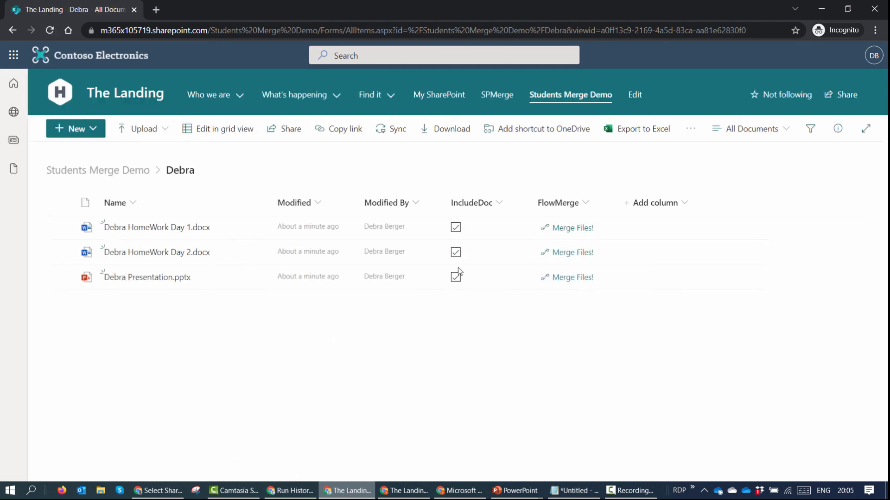
click(573, 229)
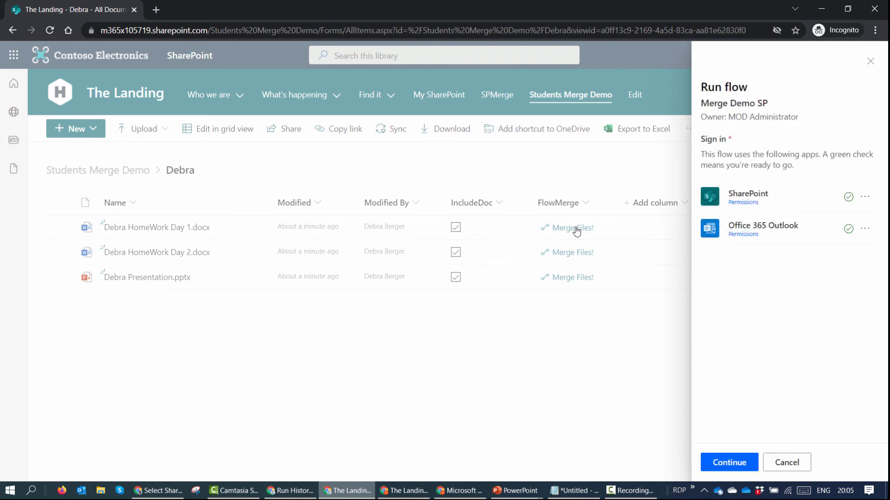
click(734, 463)
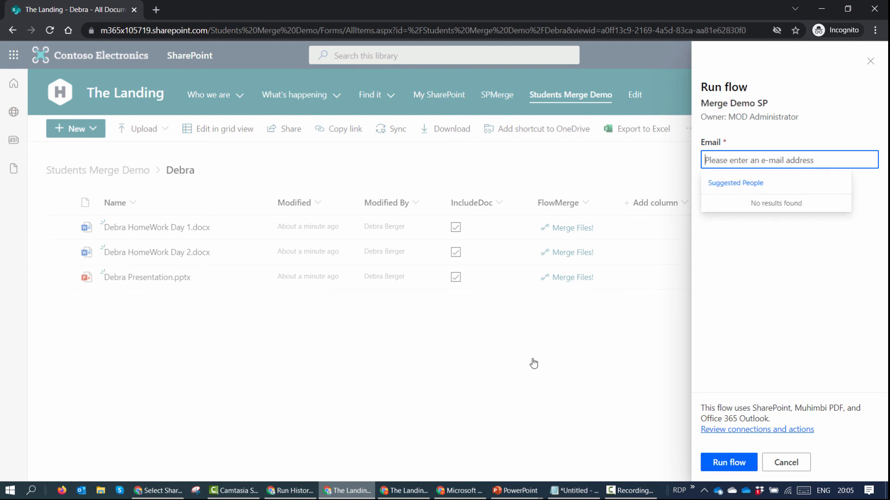
text(admi)
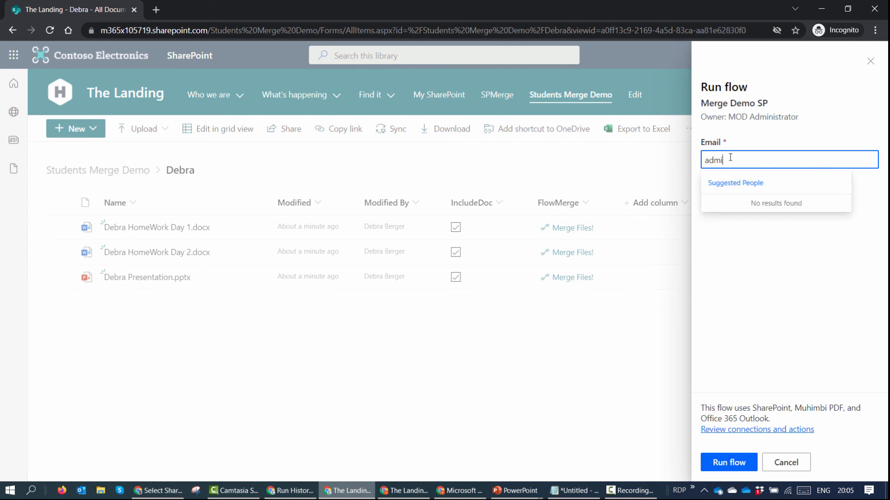
text(n)
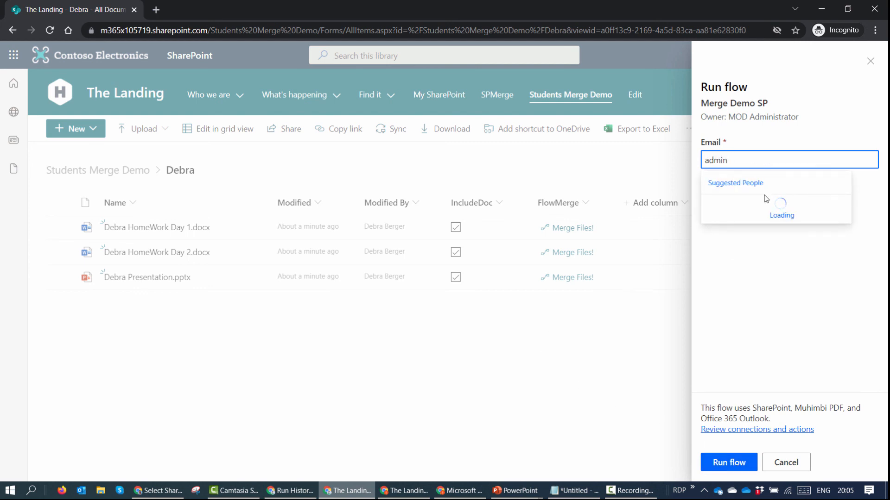
click(768, 207)
click(737, 463)
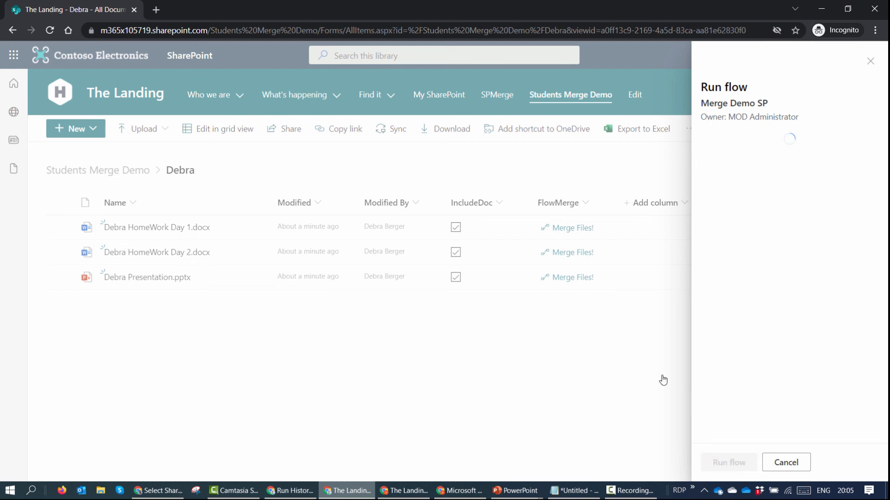
mouse_move(297, 493)
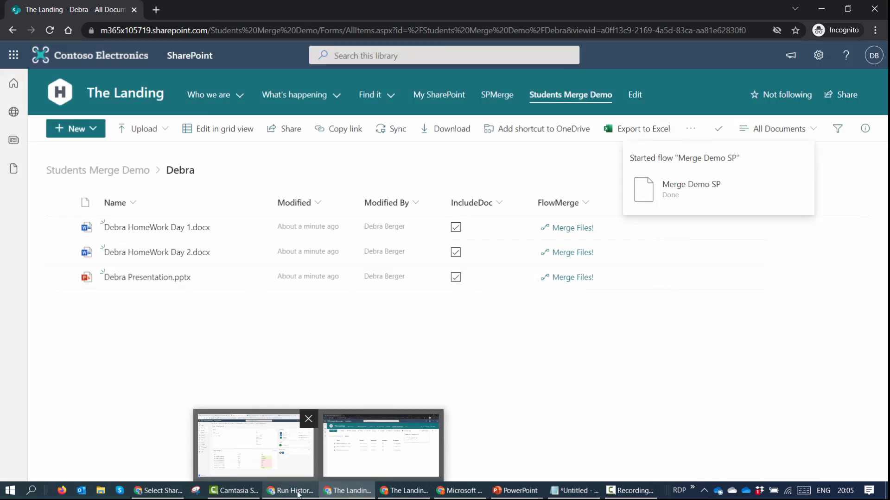
click(273, 458)
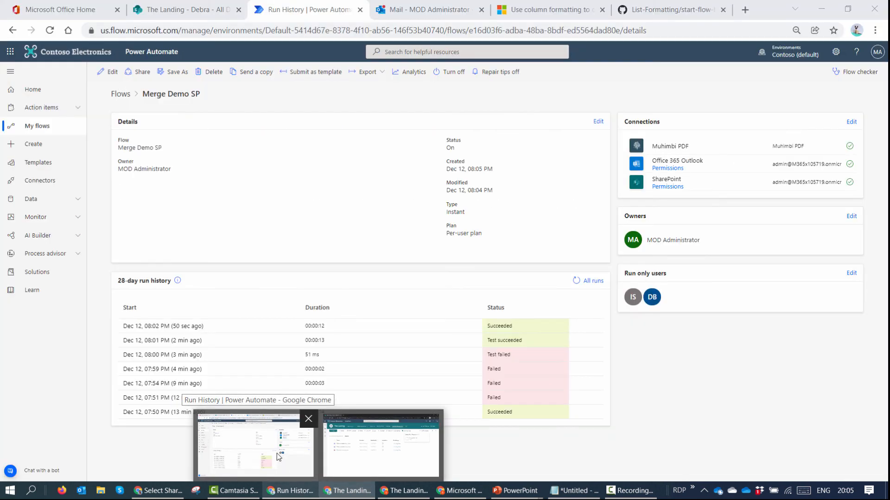
Step: Refresh the run history and confirm the 08:05 PM Merge Demo SP run succeeded
click(421, 10)
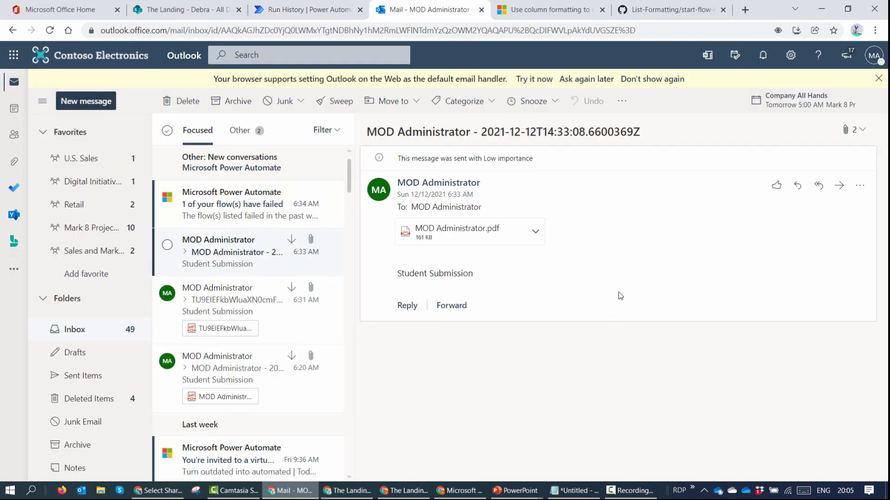
click(317, 11)
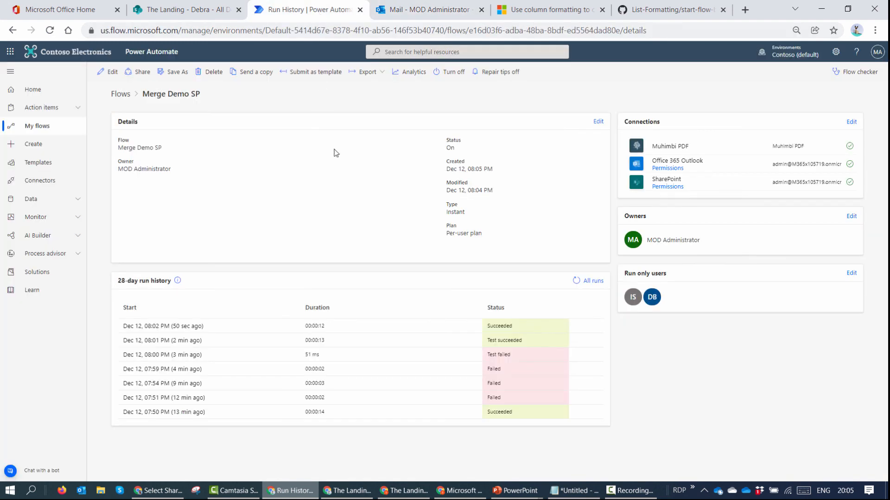
click(576, 281)
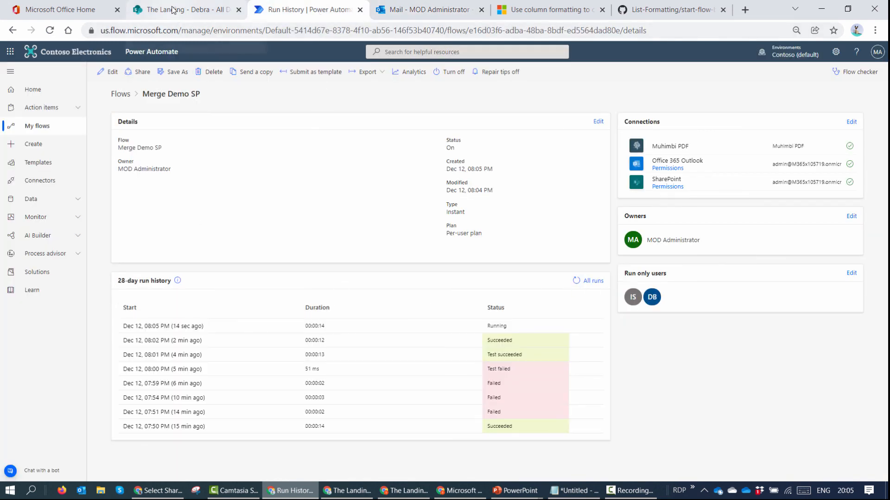
click(175, 328)
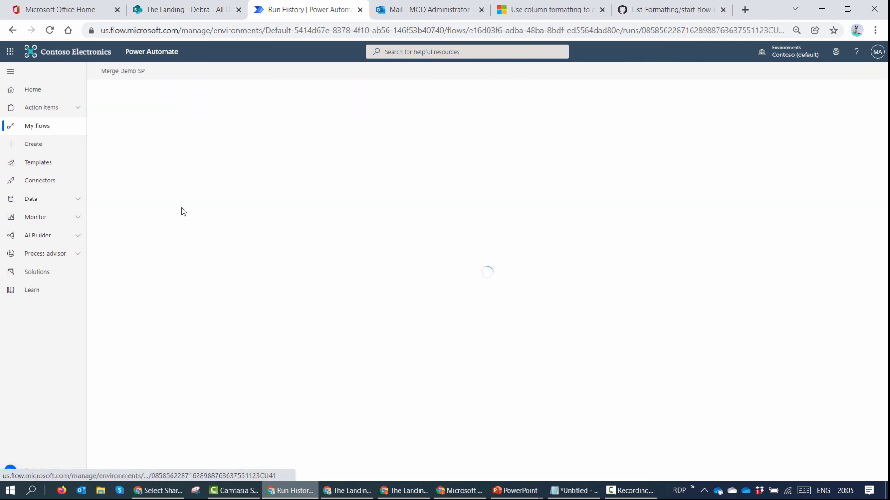
click(204, 11)
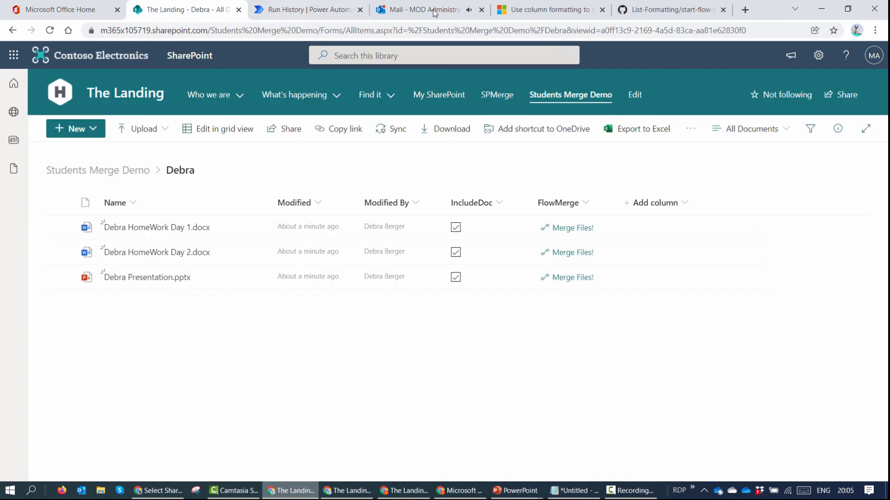
click(435, 13)
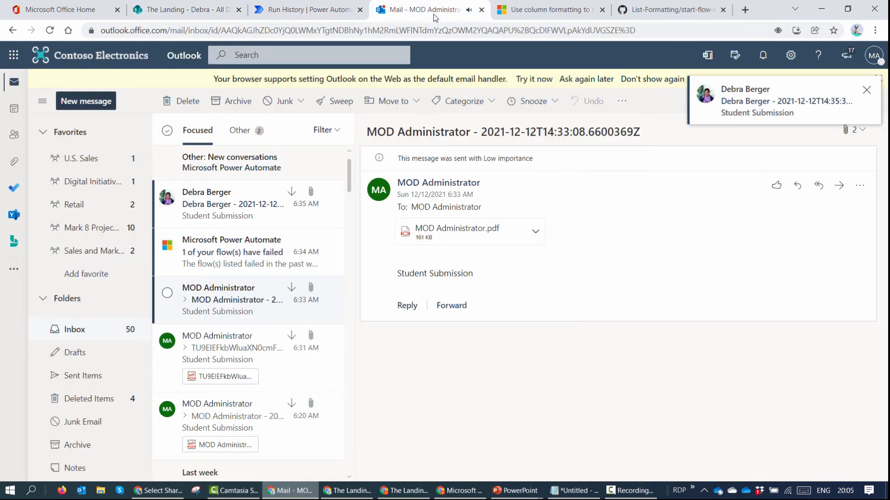
Step: Preview the new Student Submission email's 449 KB PDF and scroll to its blue-heart second page
click(205, 208)
click(476, 234)
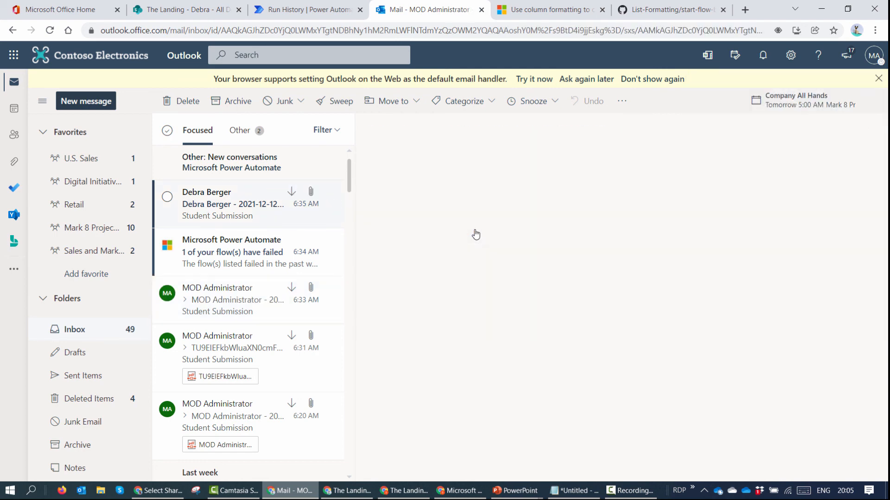
scroll(380, 221, down, 5)
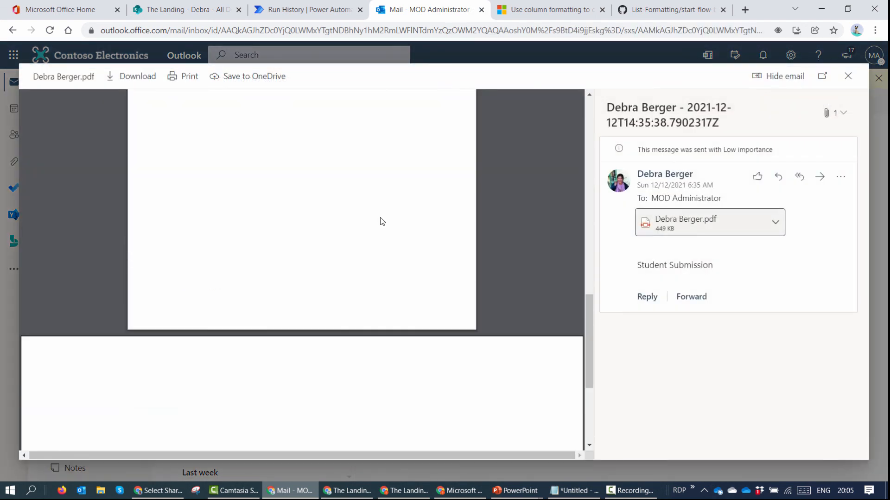
scroll(380, 221, down, 4)
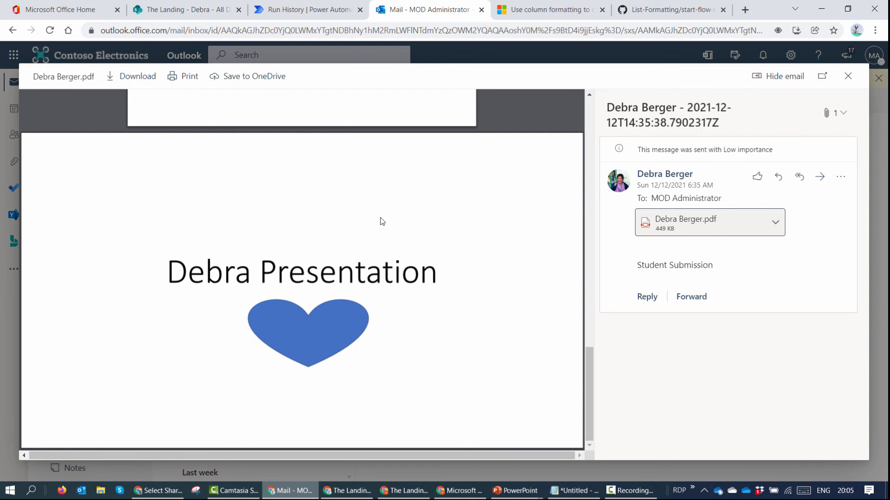